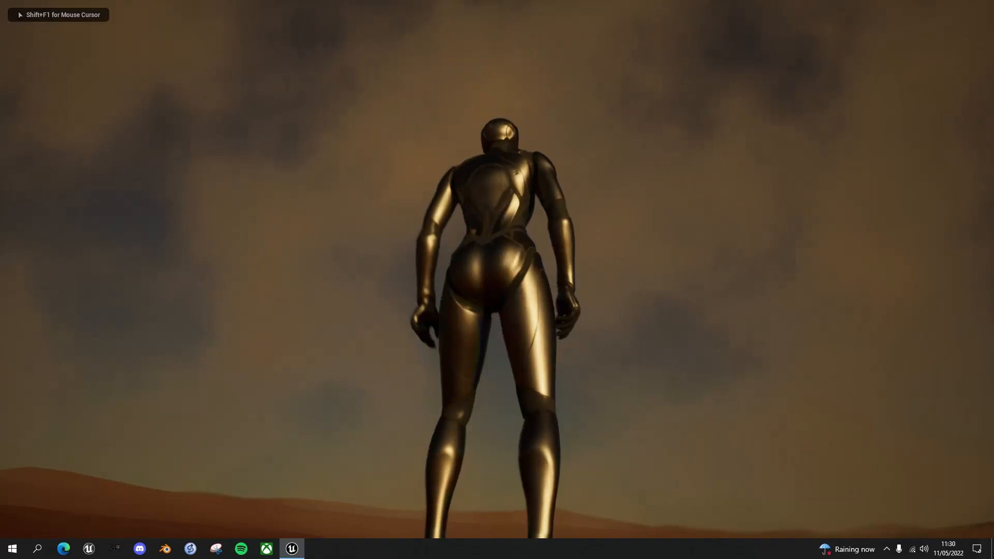
# Run the character in all directions across the desert in the full-screen preview to observe its movement over the sand
pyautogui.press('w')
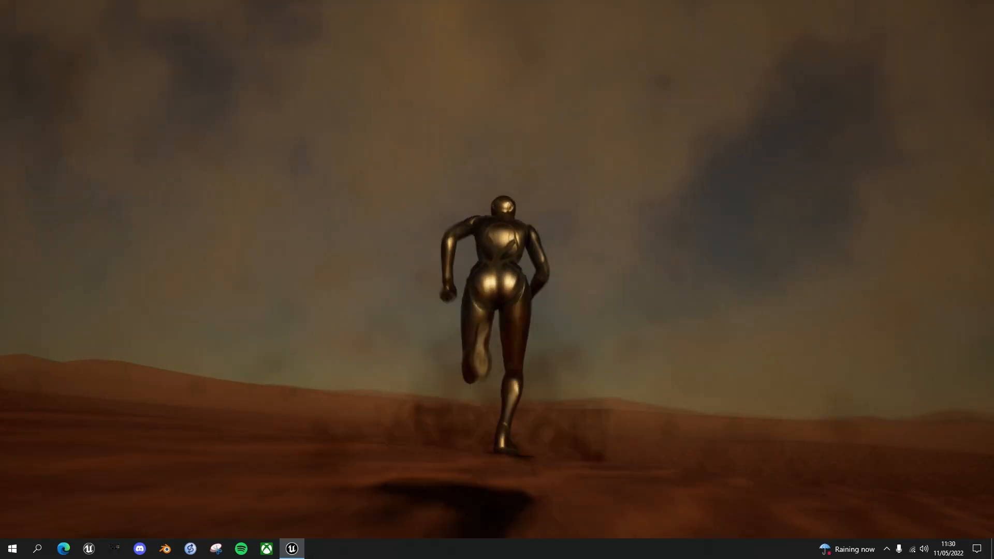
pyautogui.press('a')
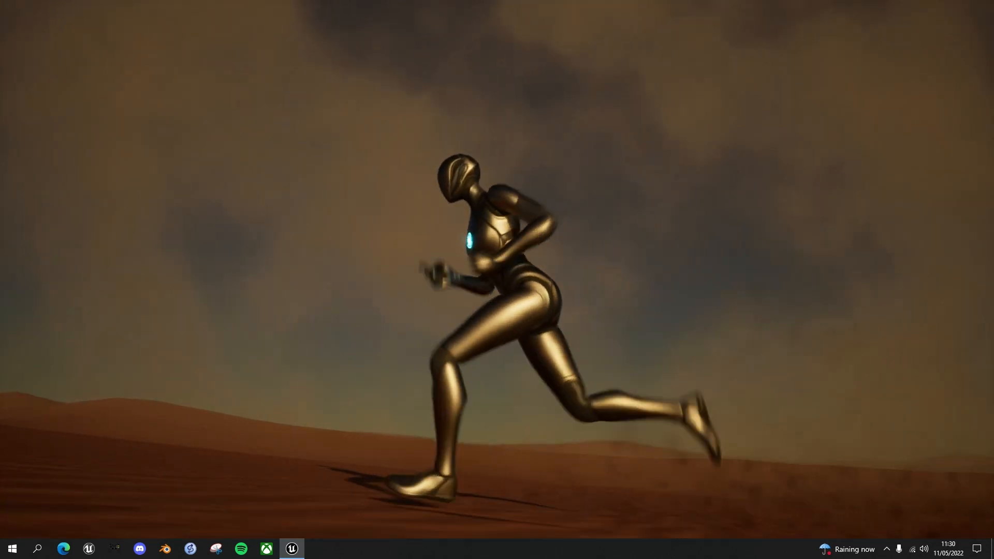
pyautogui.press('s')
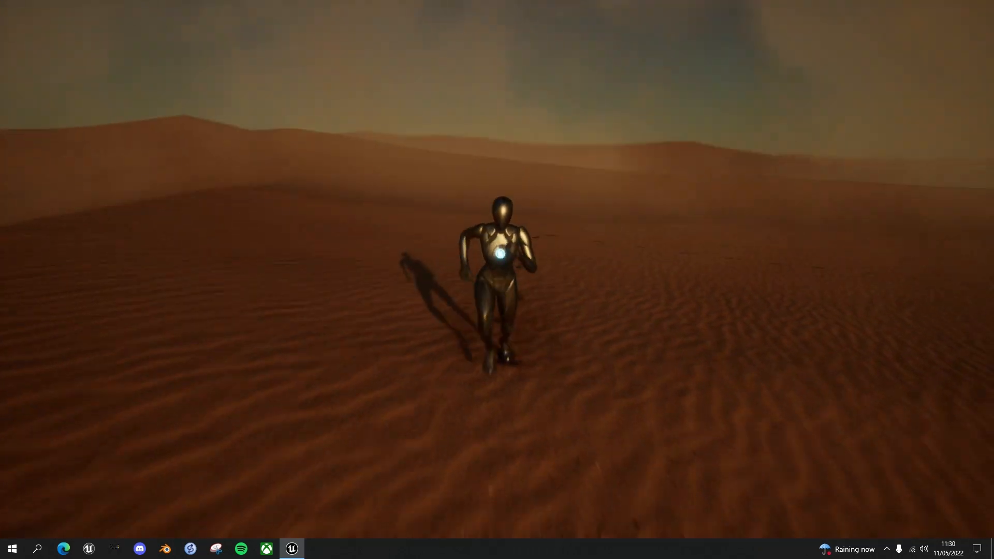
pyautogui.press('d')
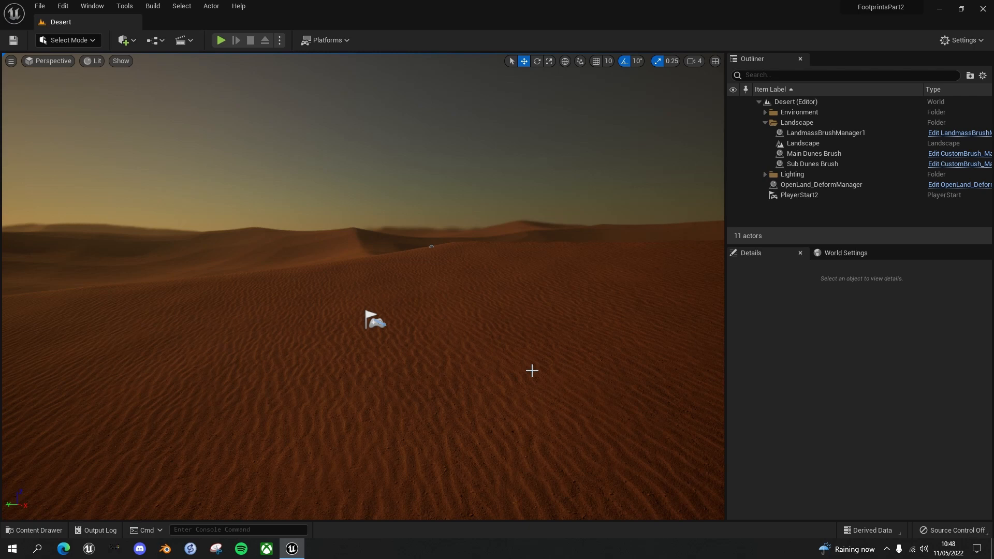
# Play the Desert level in the editor and run the character around the dunes to inspect the footprints left in the sand
pyautogui.hotkey('alt', 'p')
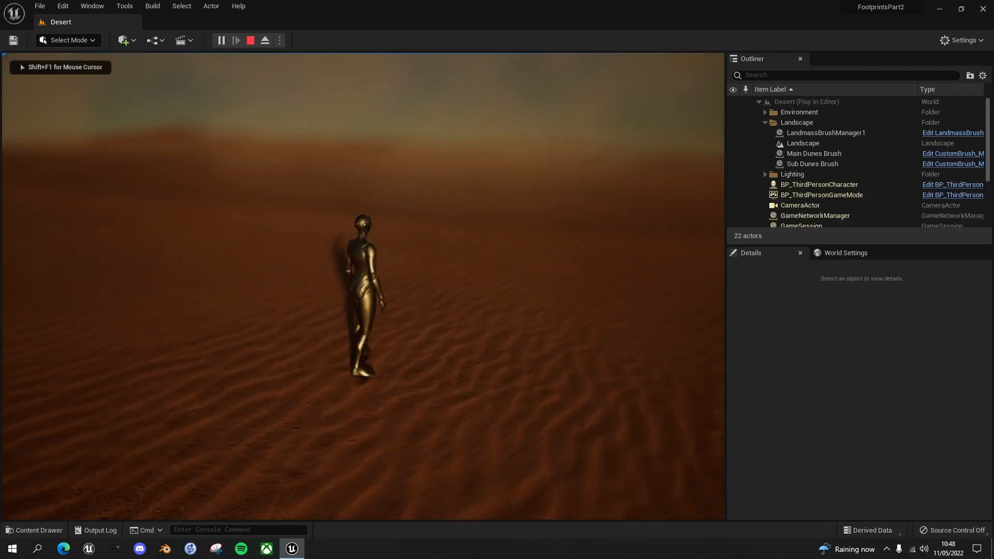
pyautogui.press('w')
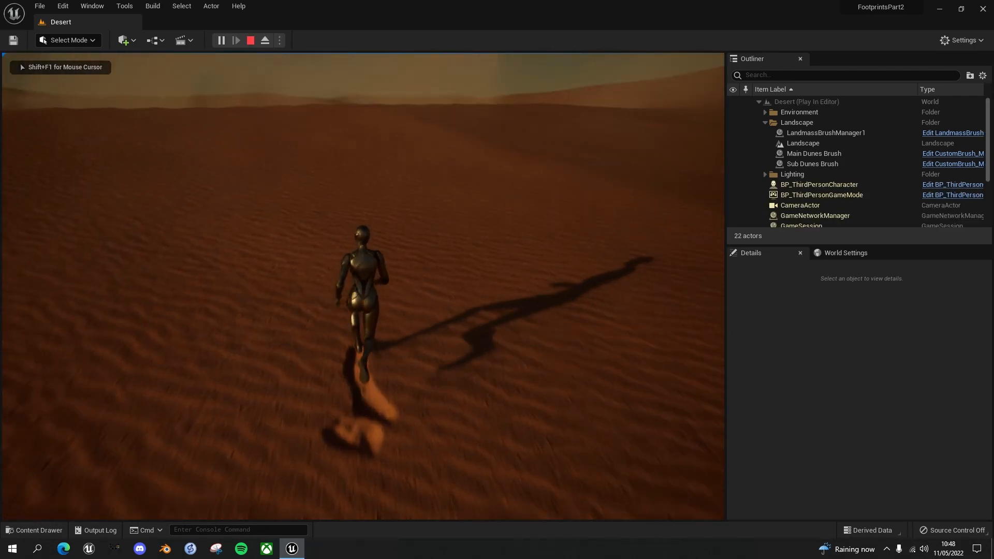
pyautogui.press('d')
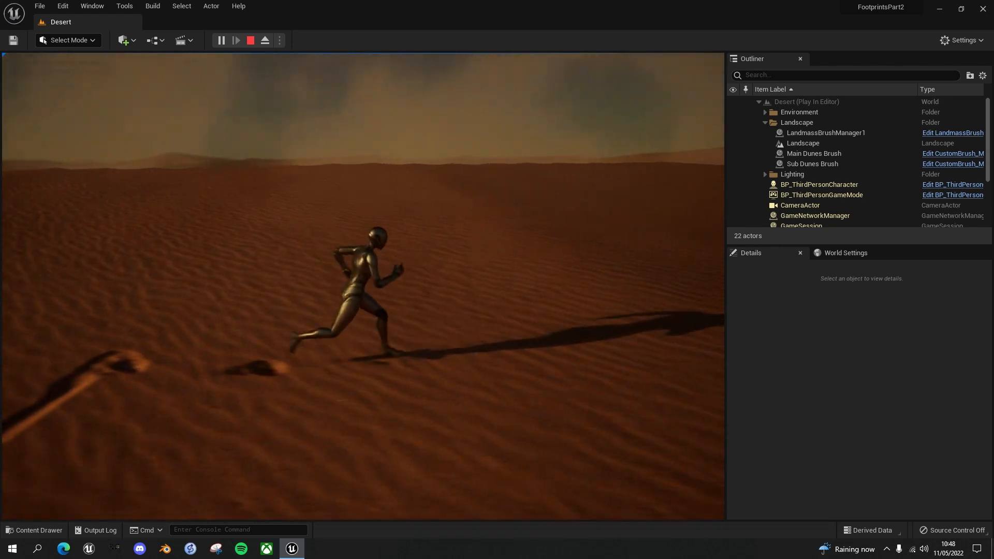
pyautogui.press('s')
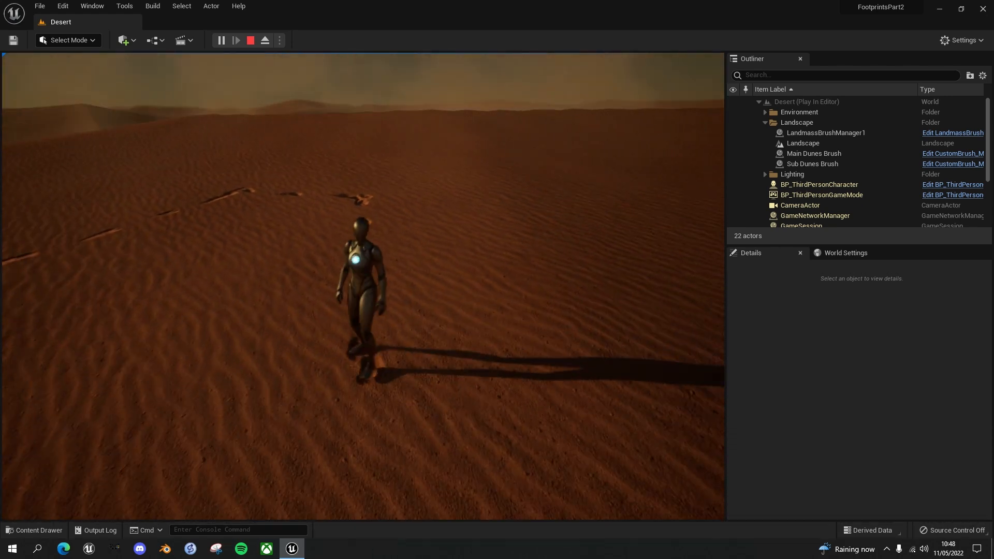
pyautogui.press('a')
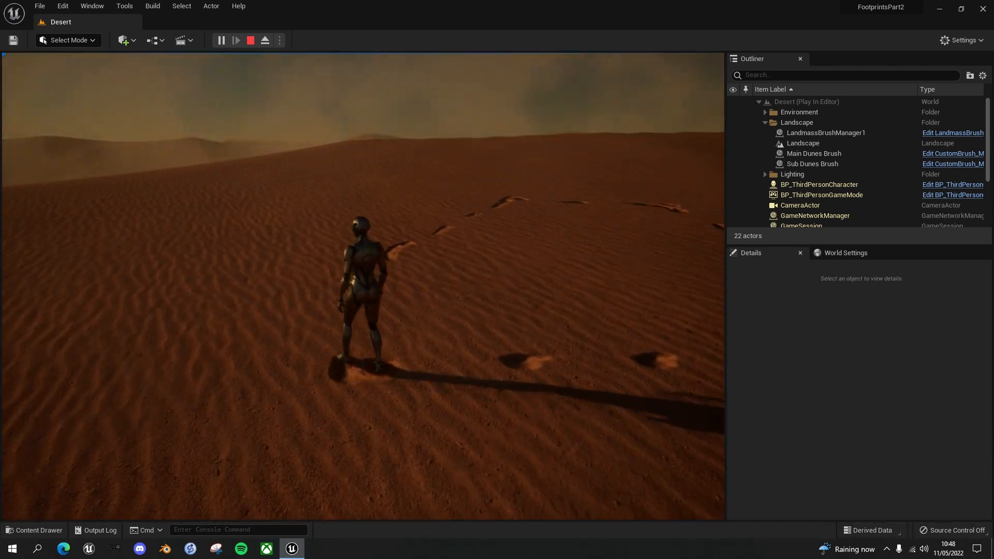
pyautogui.press('w')
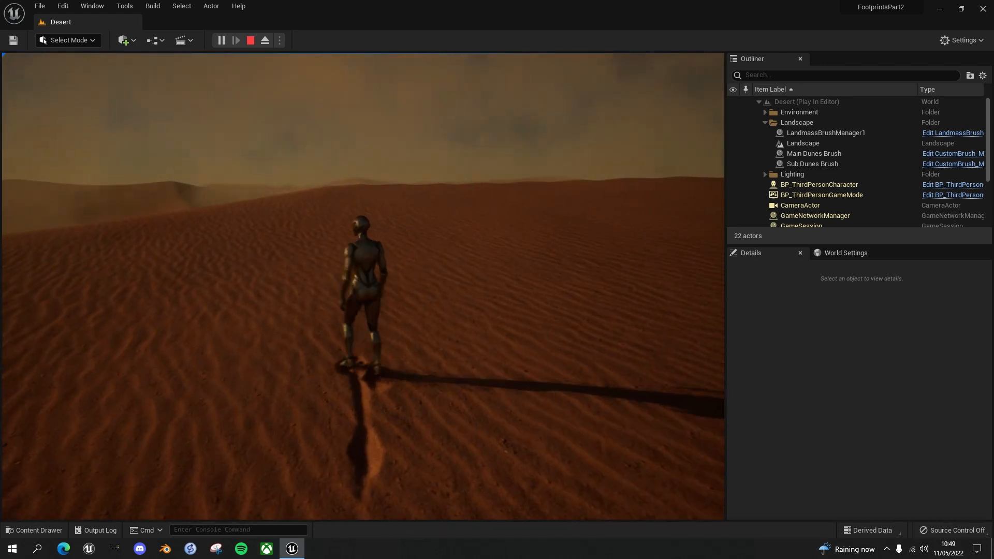
pyautogui.press('d')
pyautogui.press('s')
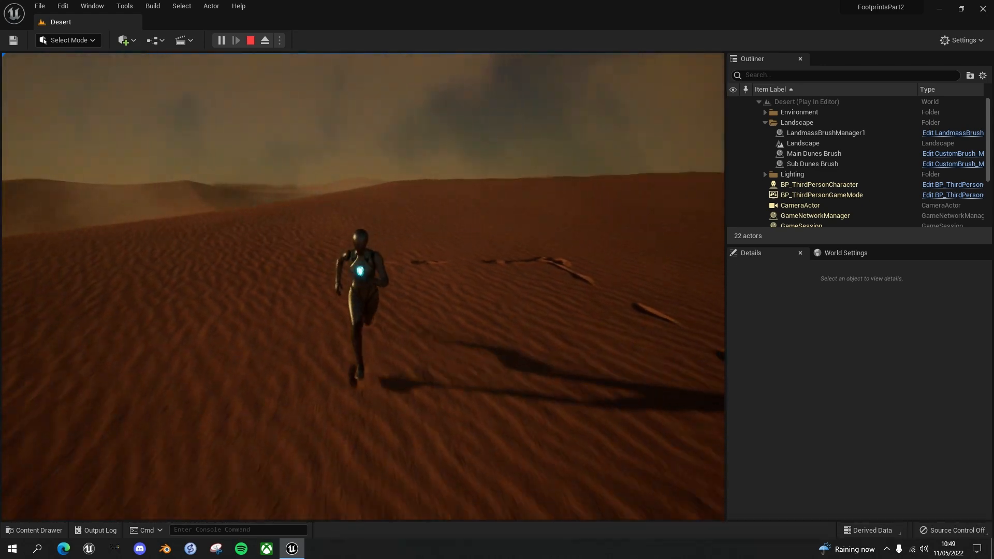
pyautogui.press('a')
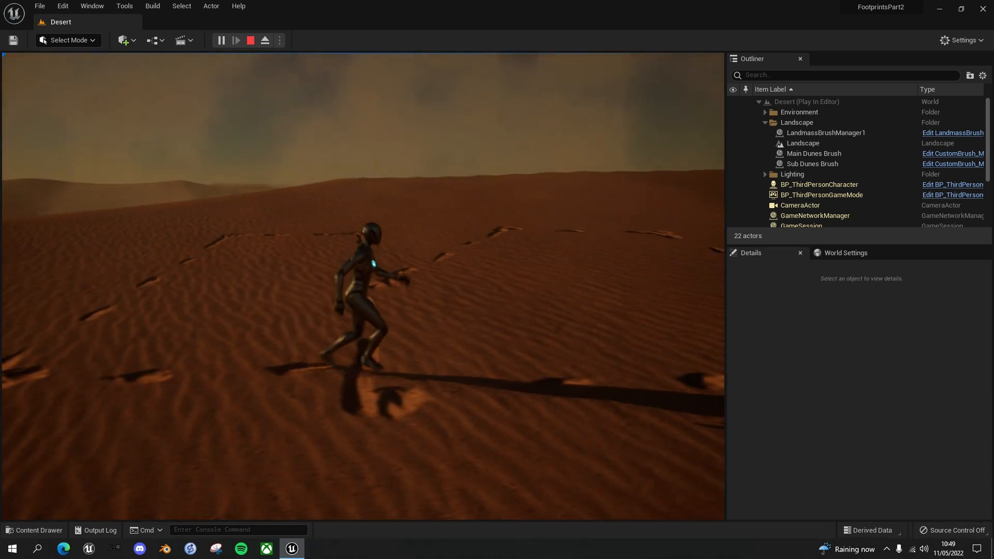
pyautogui.press('s')
pyautogui.press('a')
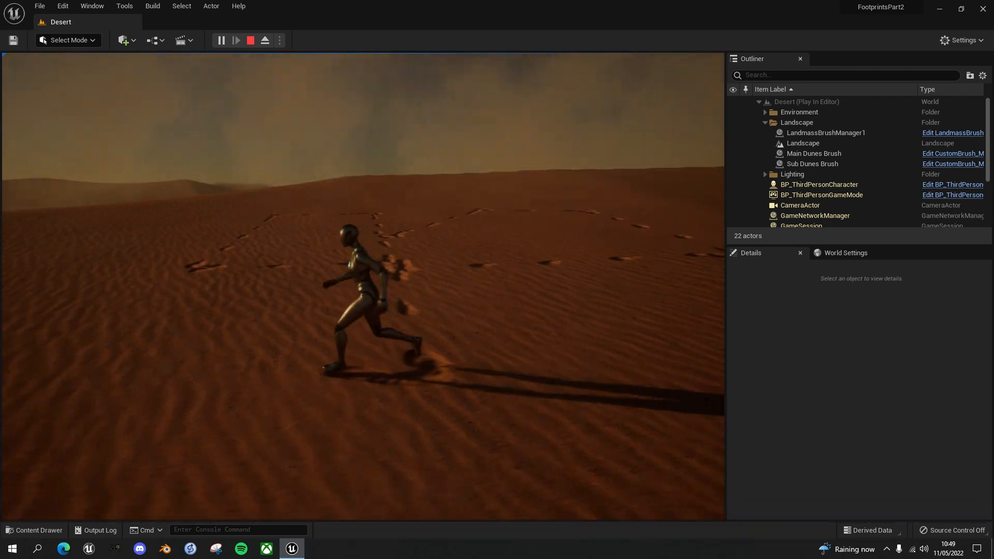
pyautogui.press('w')
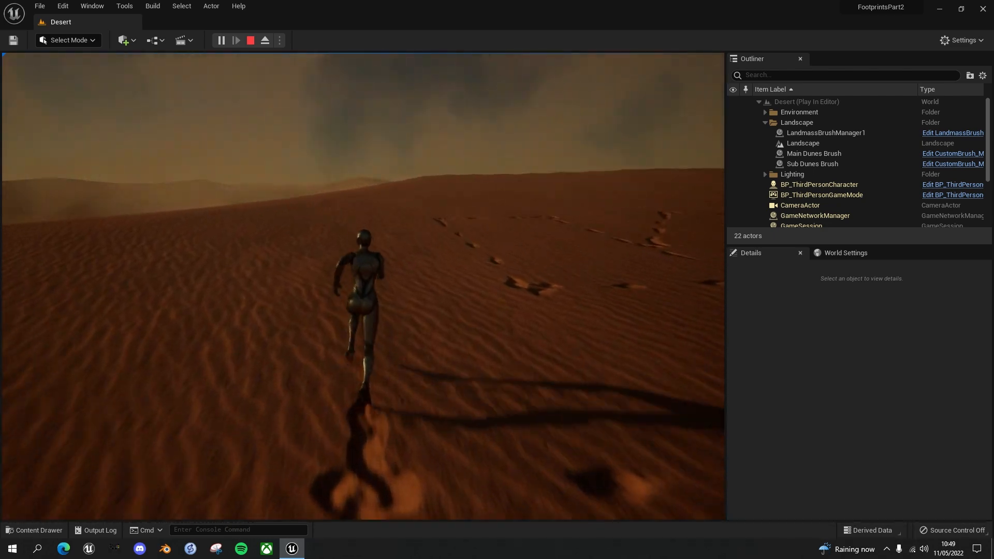
pyautogui.press('a')
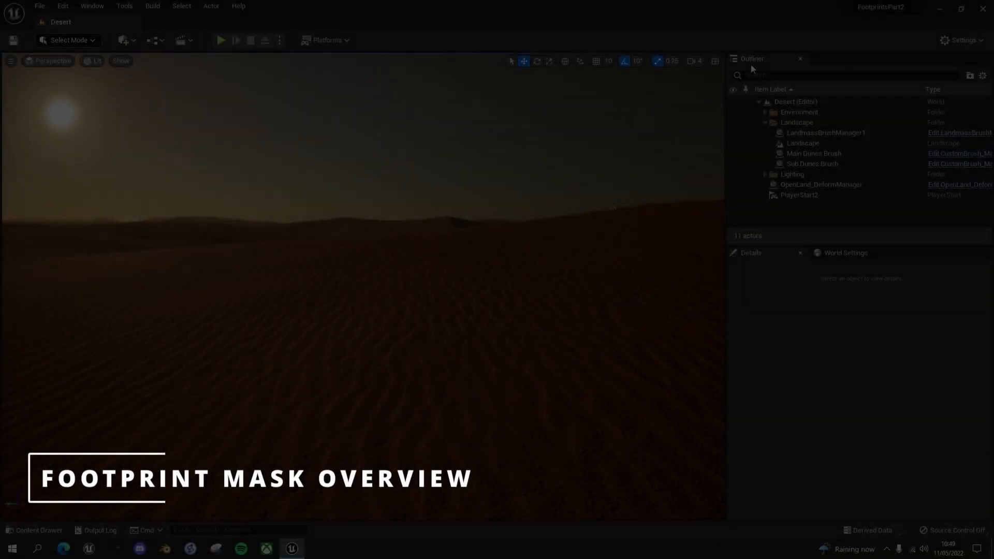
# Select the Landscape actor, locate its landscape material in the project content and open that material instance
pyautogui.click(797, 144)
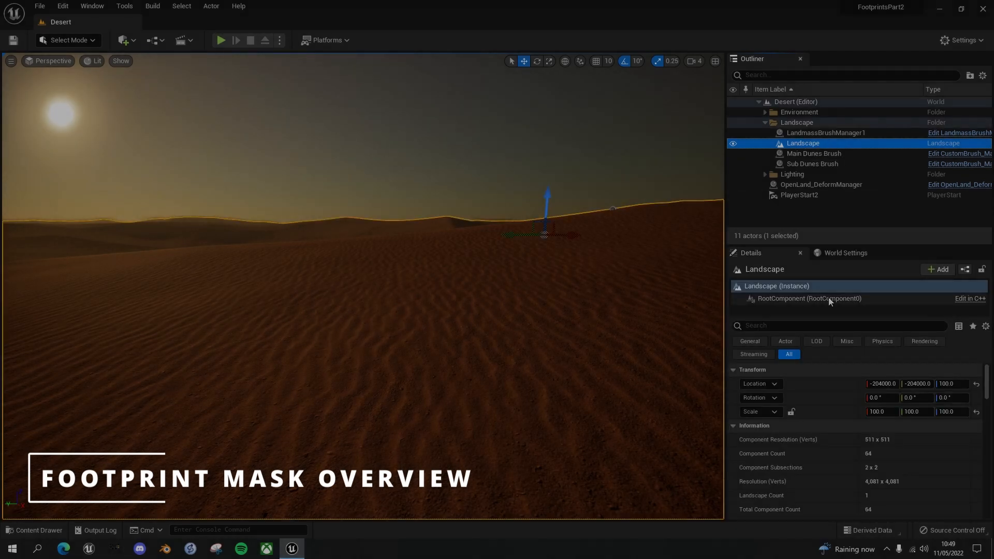
pyautogui.scroll(-10, 766, 412)
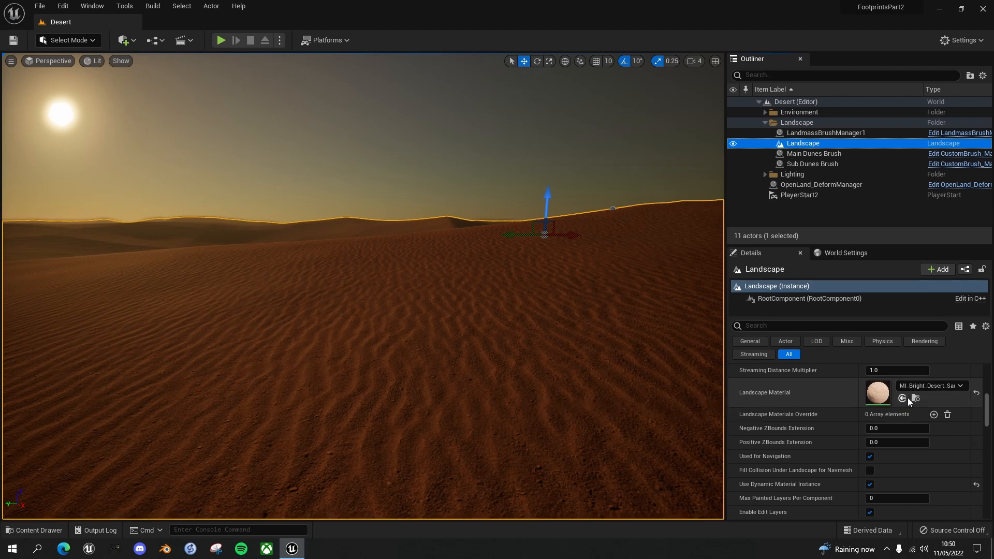
pyautogui.click(915, 397)
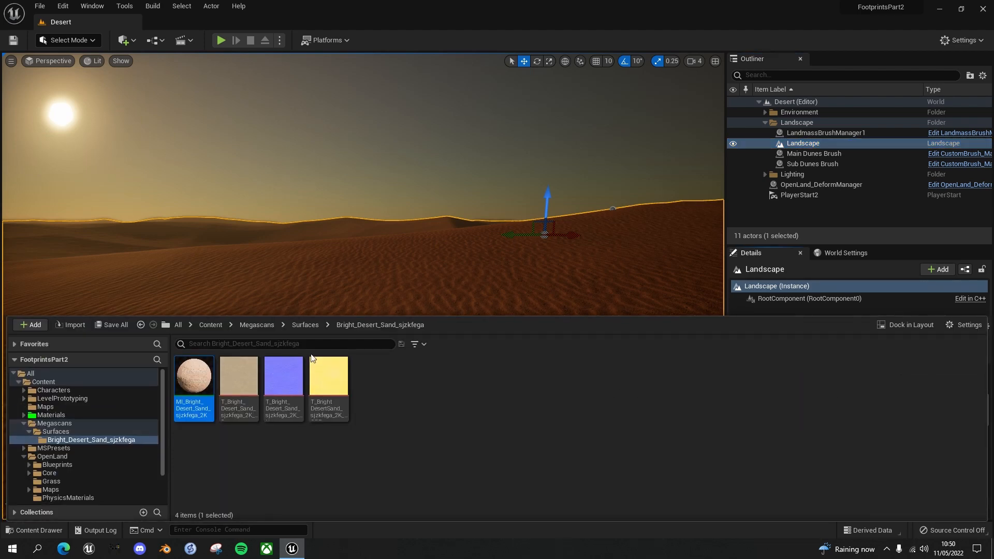
pyautogui.doubleClick(192, 378)
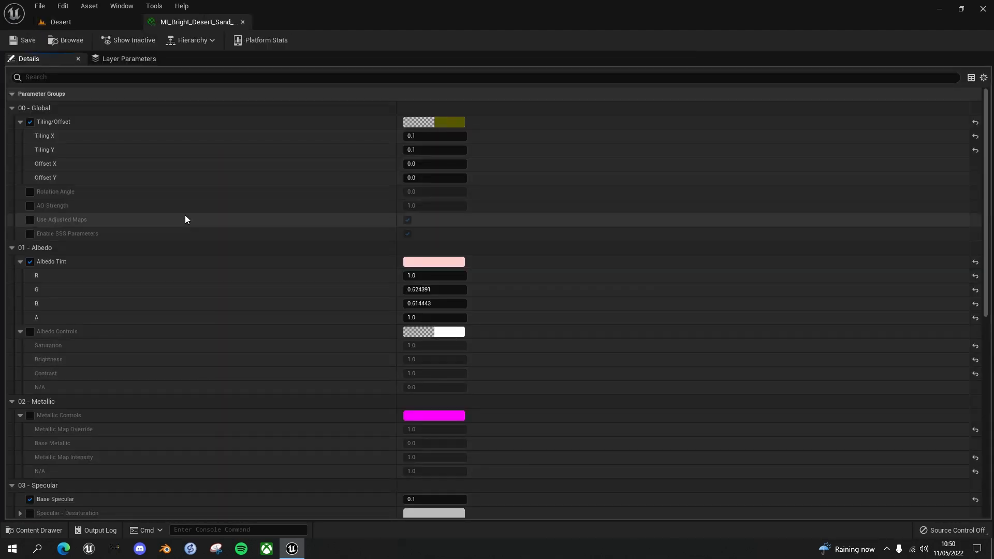
# Open the parent material M_MS_Surface_Material from the instance's hierarchy and close the desert sand material instance
pyautogui.click(211, 41)
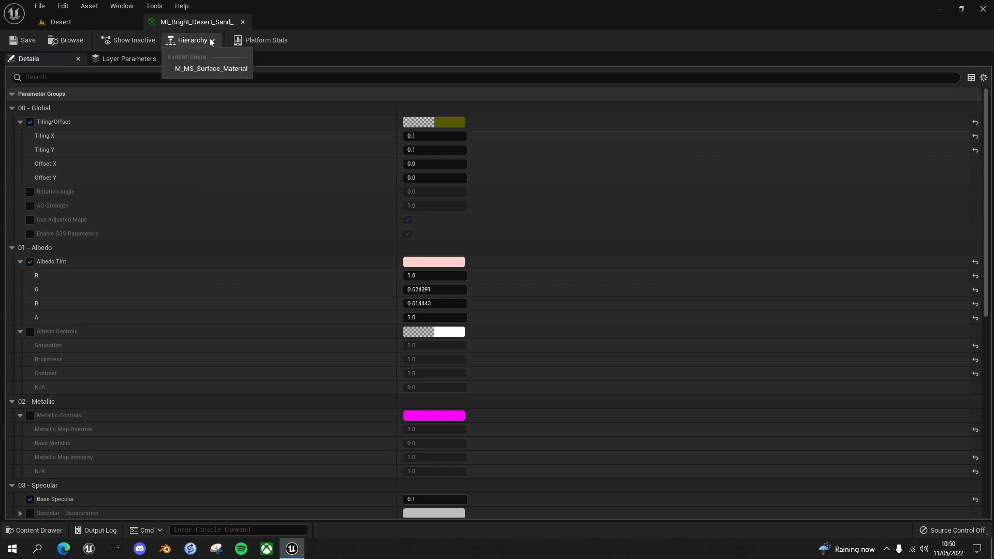
pyautogui.click(202, 69)
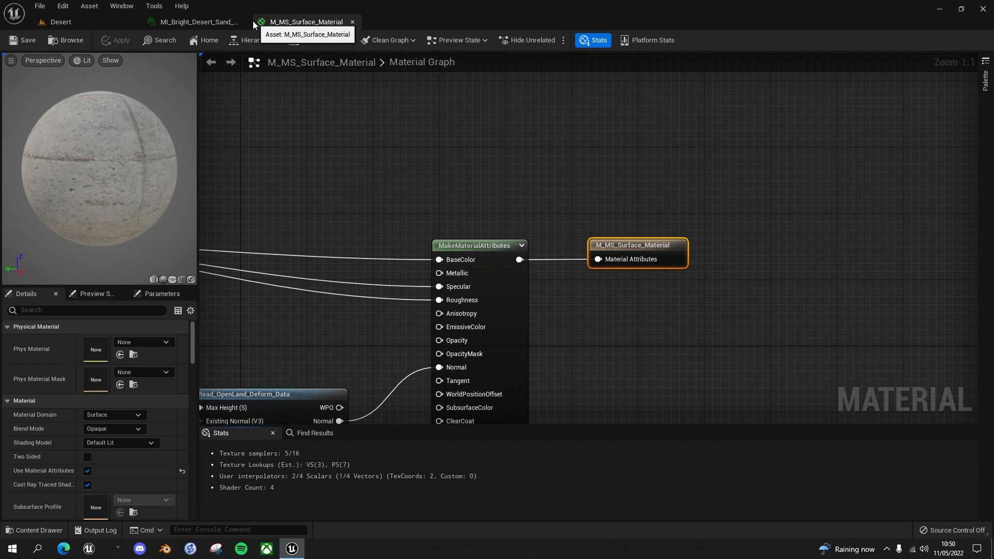
pyautogui.click(243, 22)
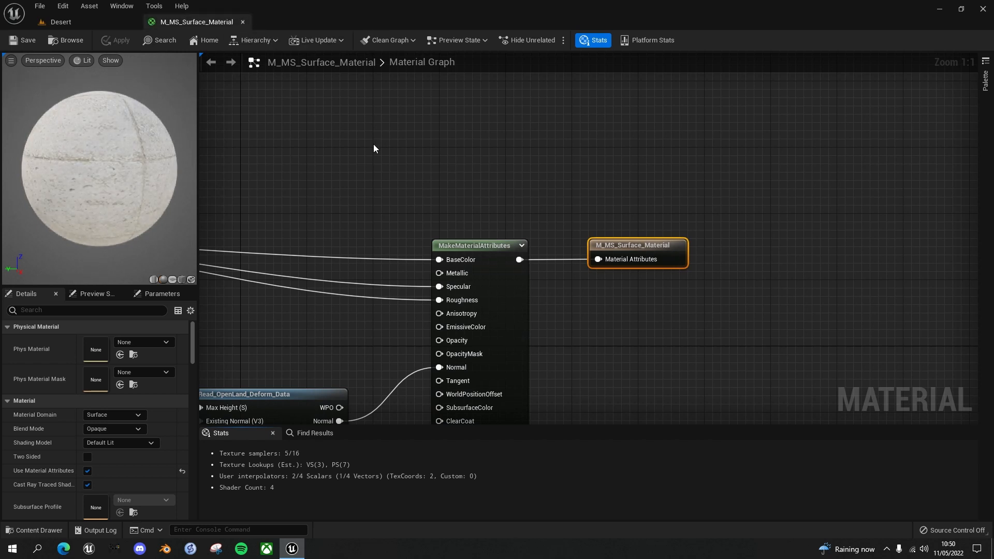
# Connect the BreakMaterialAttributes Normal output straight to the MakeMaterialAttributes Normal input, bypassing Read_OpenLand_Deform_Data
pyautogui.scroll(-2, 373, 147)
pyautogui.moveTo(373, 147); pyautogui.dragTo(602, 87, button='right')
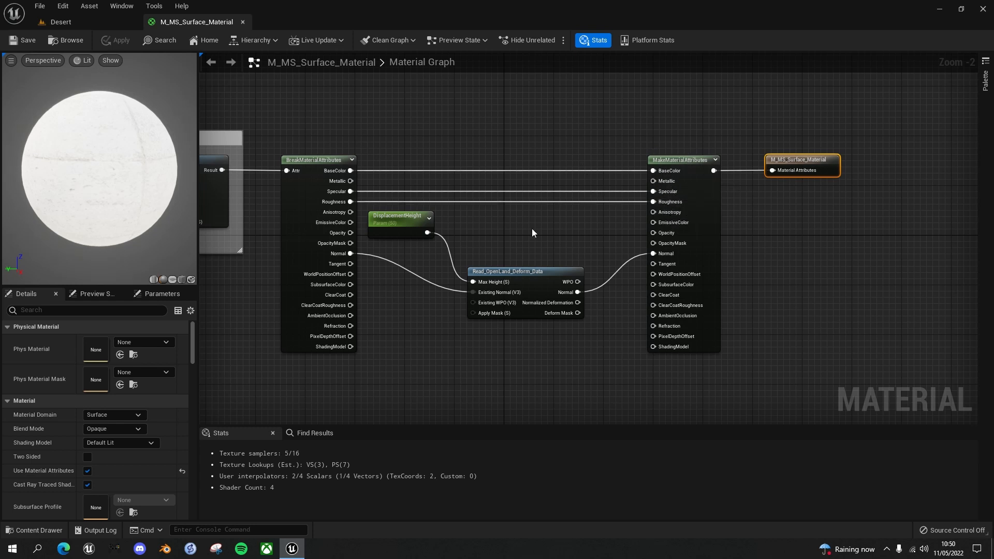
pyautogui.moveTo(596, 240); pyautogui.dragTo(547, 180, button='right')
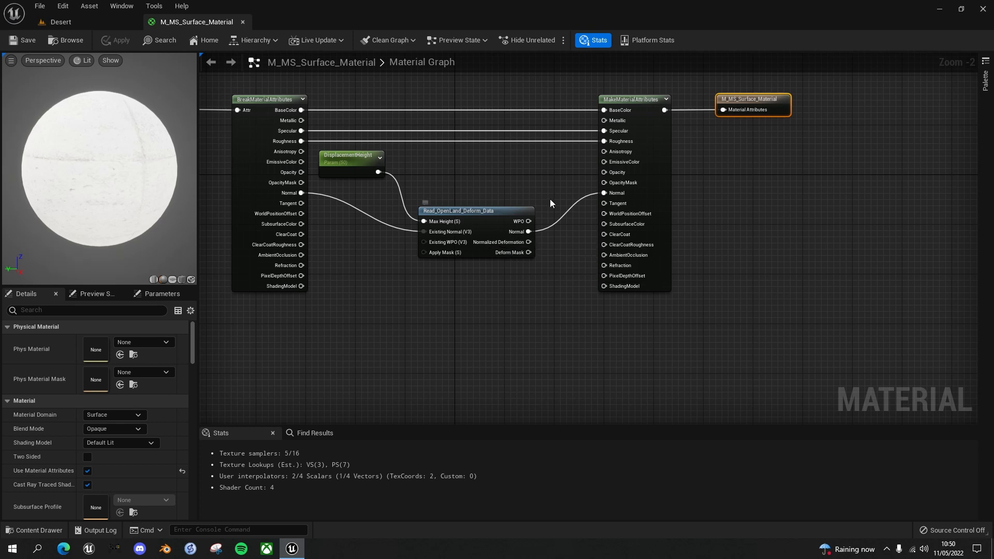
pyautogui.moveTo(528, 174); pyautogui.dragTo(504, 224, button='right')
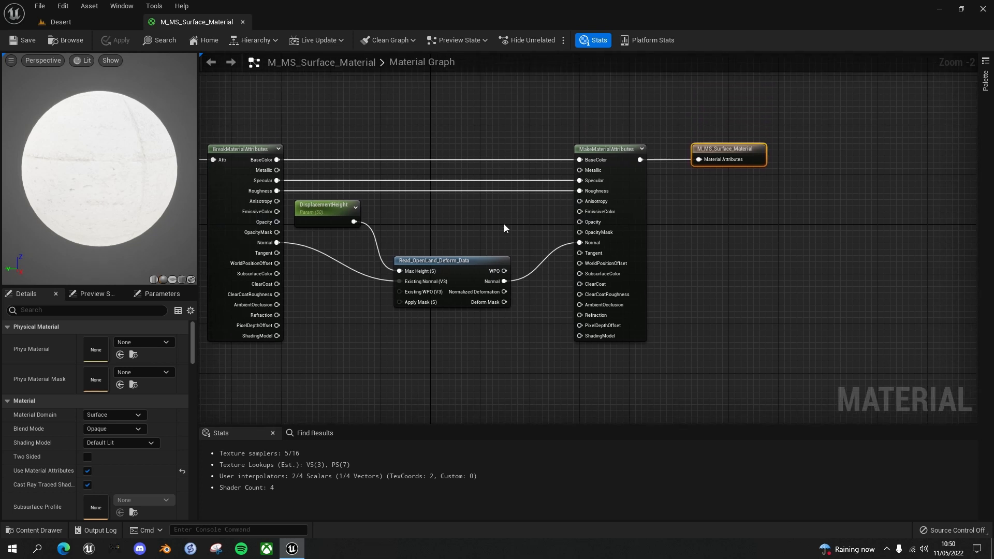
pyautogui.scroll(-1, 504, 224)
pyautogui.scroll(2, 505, 235)
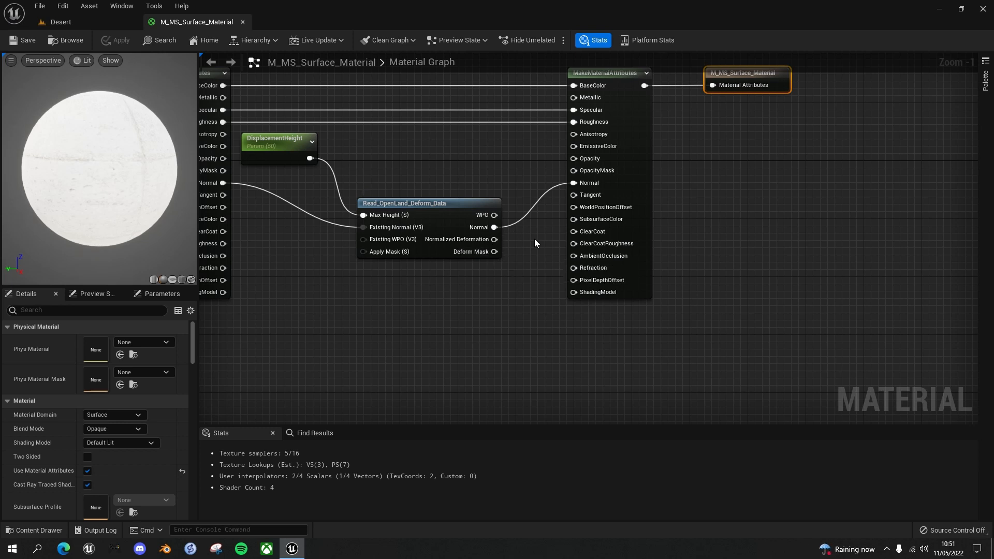
pyautogui.moveTo(534, 238); pyautogui.dragTo(537, 297, button='right')
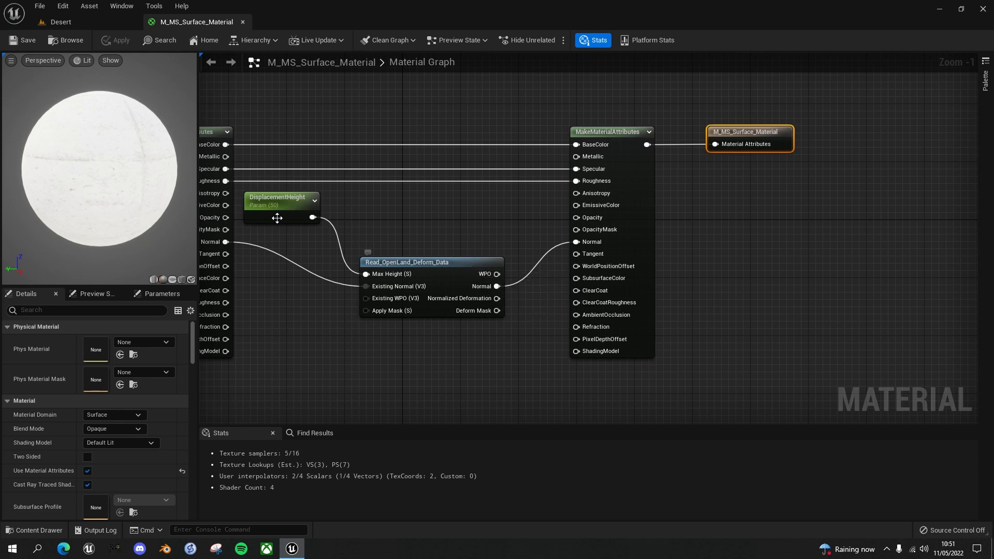
pyautogui.moveTo(226, 242); pyautogui.dragTo(239, 245)
pyautogui.moveTo(580, 246); pyautogui.dragTo(578, 244)
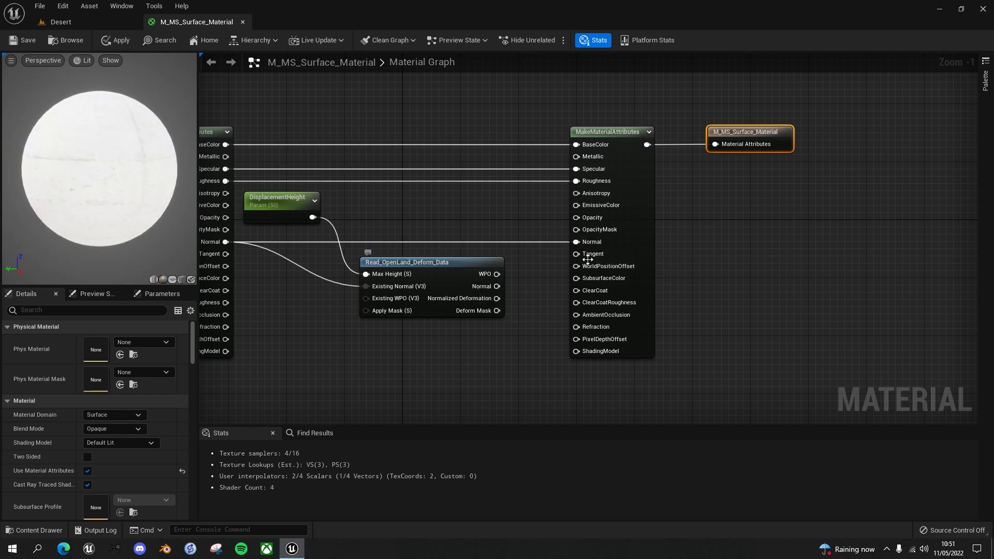
# Connect the Deform Mask output of Read_OpenLand_Deform_Data to the MakeMaterialAttributes BaseColor input and save the material
pyautogui.moveTo(532, 250)
pyautogui.mouseDown(button='right')
pyautogui.moveTo(515, 230)
pyautogui.moveTo(515, 259)
pyautogui.mouseUp(button='right')
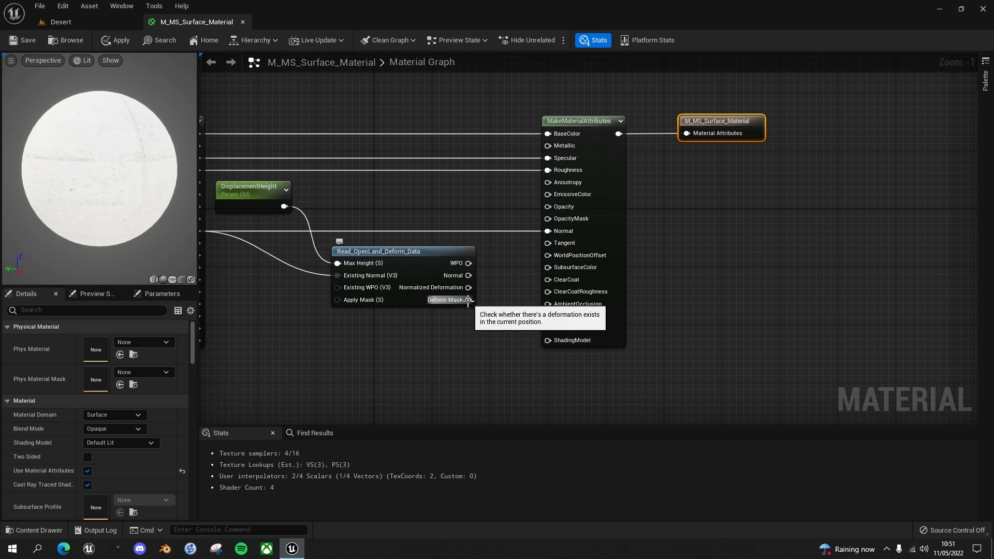
pyautogui.moveTo(459, 304); pyautogui.dragTo(530, 205)
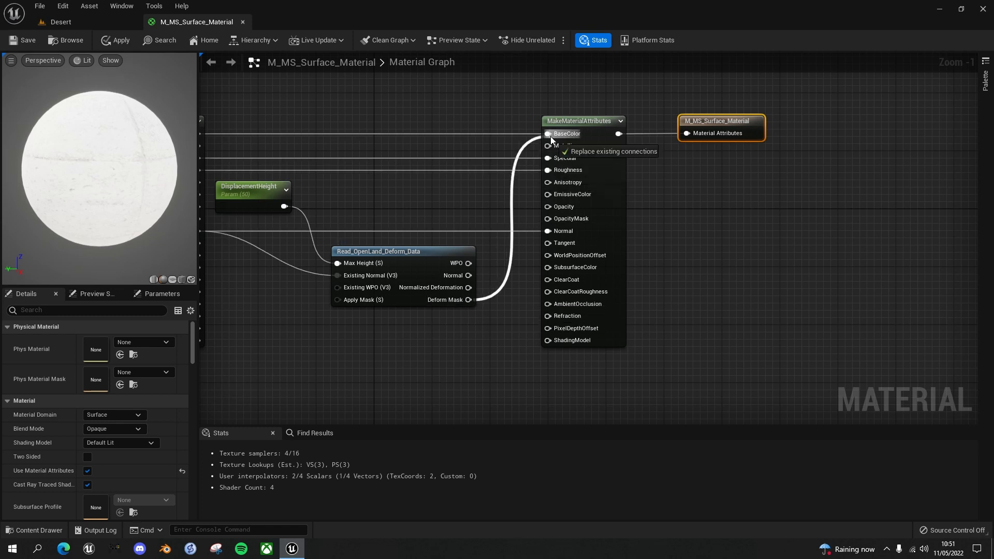
pyautogui.moveTo(550, 135); pyautogui.dragTo(550, 135)
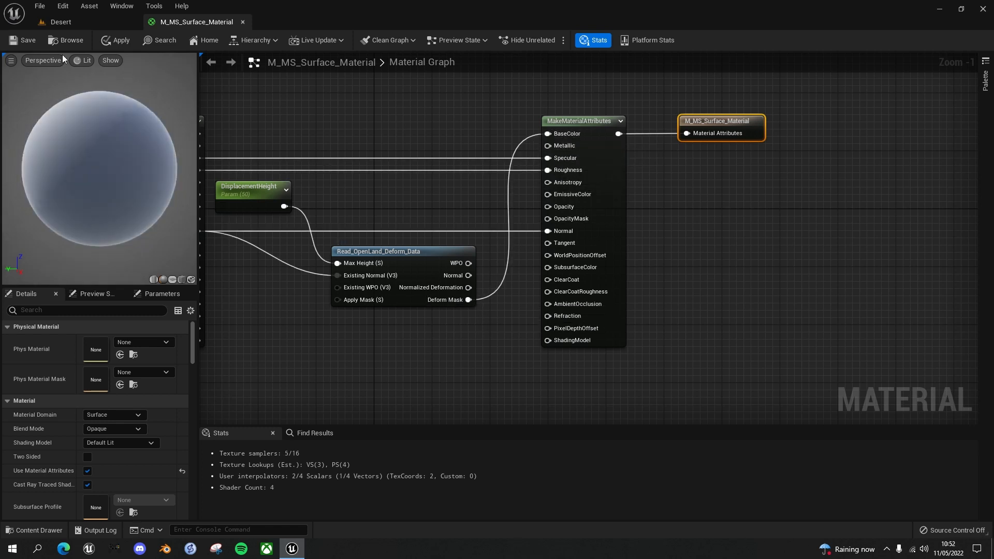
pyautogui.hotkey('ctrl', 's')
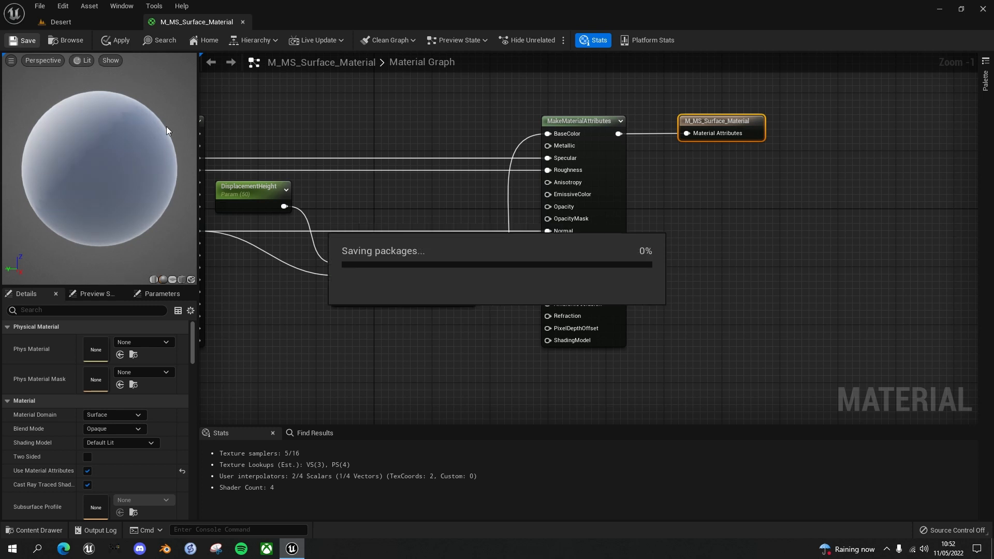
# Play the Desert level and run the character across the sand to inspect the Deform Mask footprints, ending the play session
pyautogui.click(77, 20)
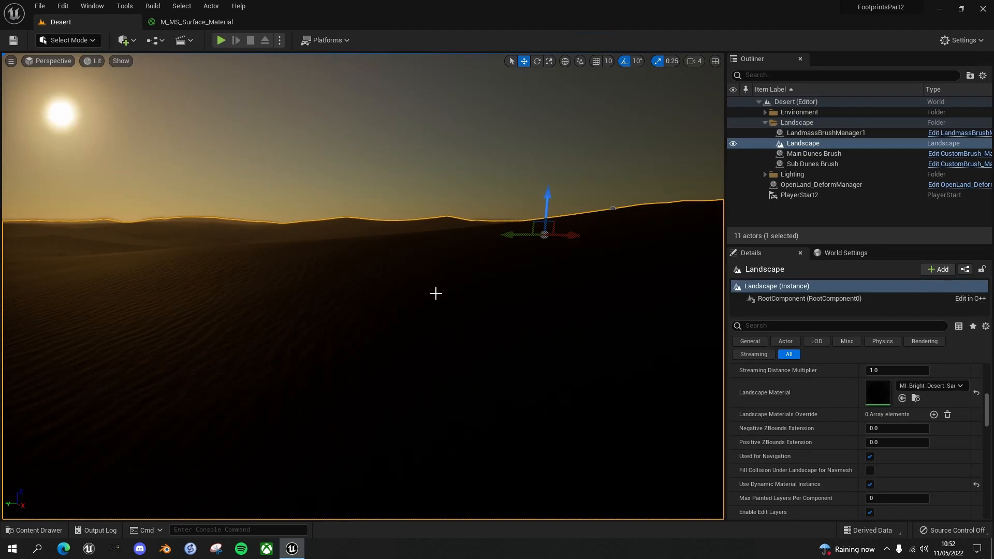
pyautogui.moveTo(401, 314); pyautogui.dragTo(431, 327, button='right')
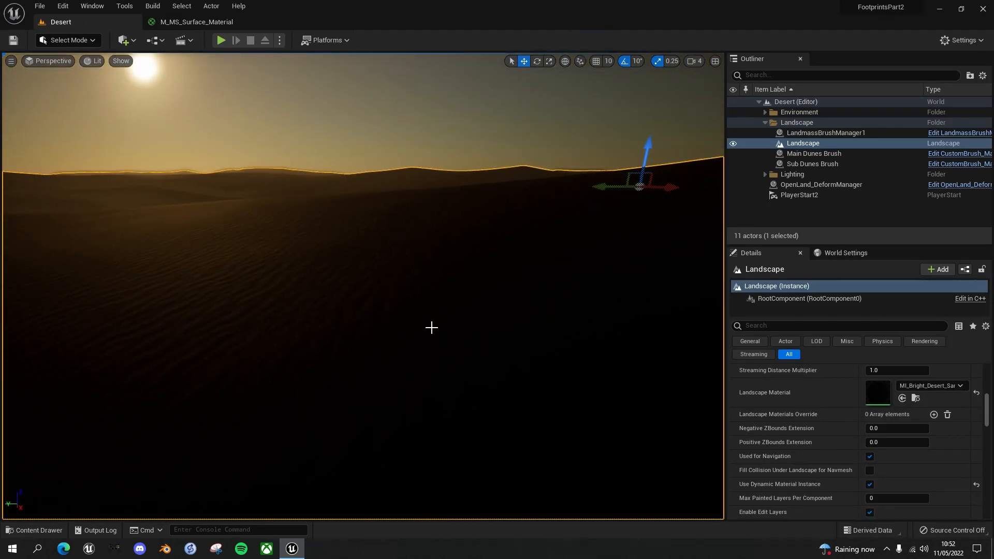
pyautogui.hotkey('alt', 'p')
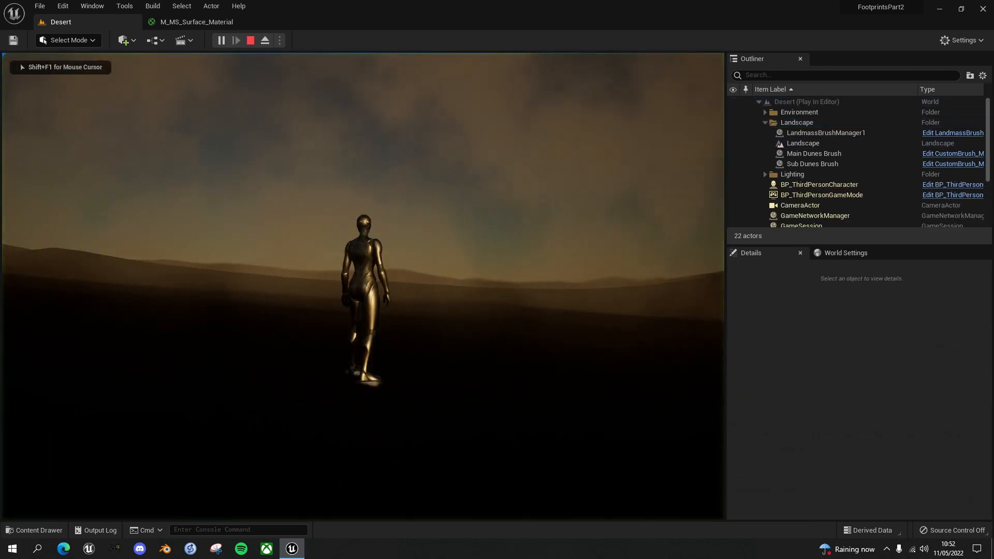
pyautogui.press('d')
pyautogui.press('s')
pyautogui.press('a')
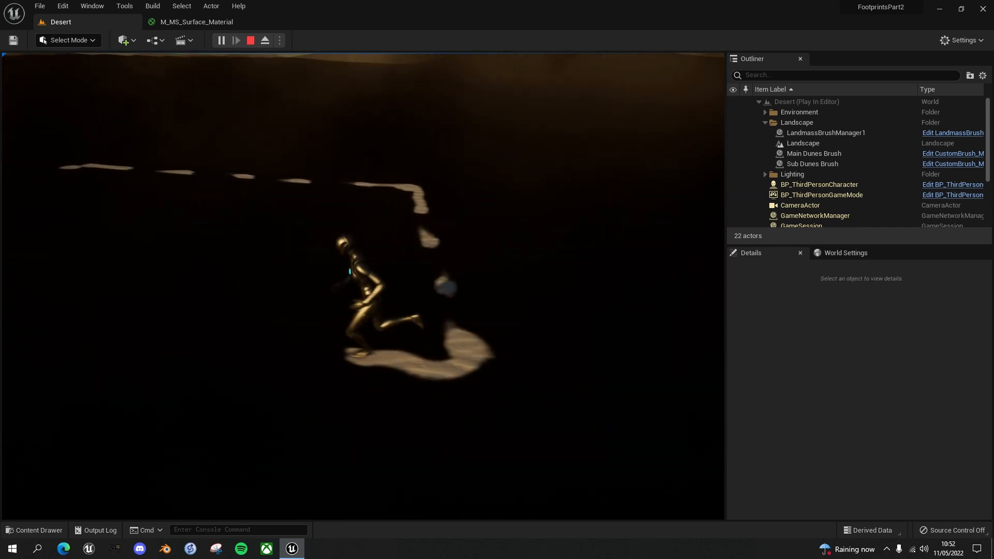
pyautogui.press('w')
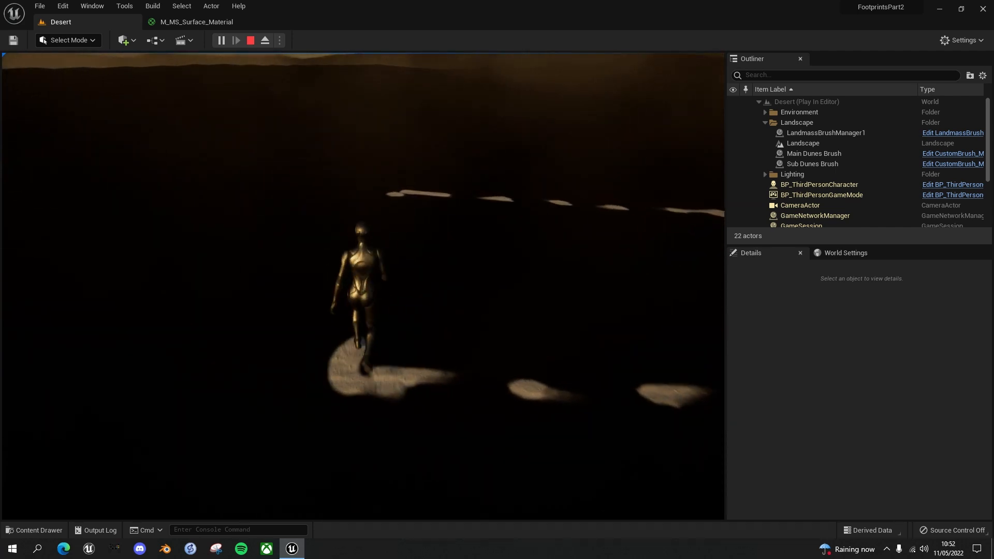
pyautogui.press('d')
pyautogui.press('s')
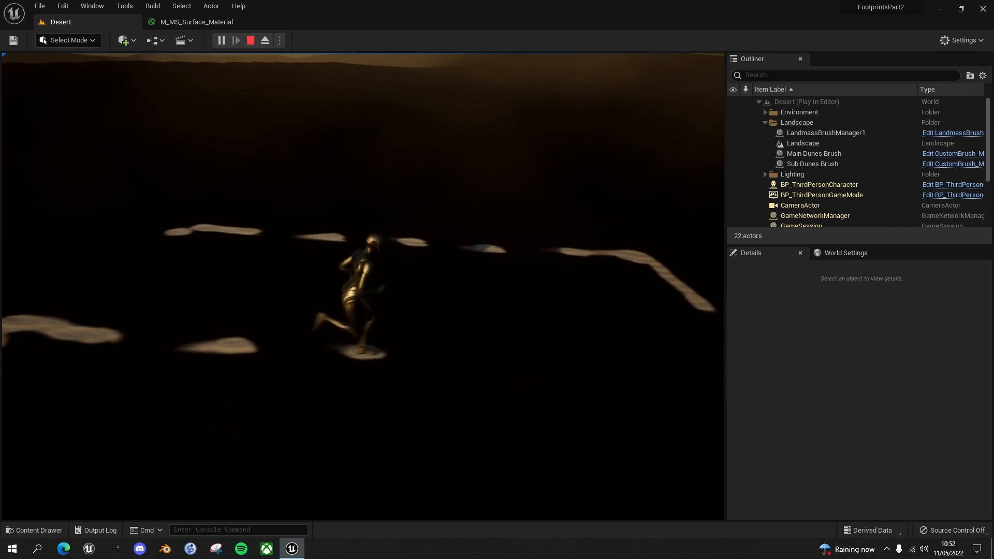
pyautogui.press('a')
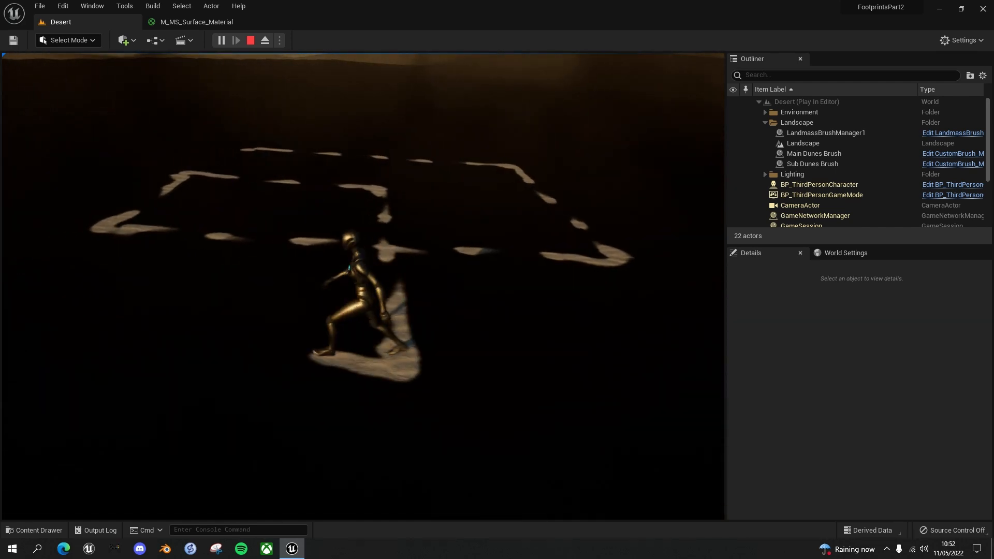
pyautogui.press('s')
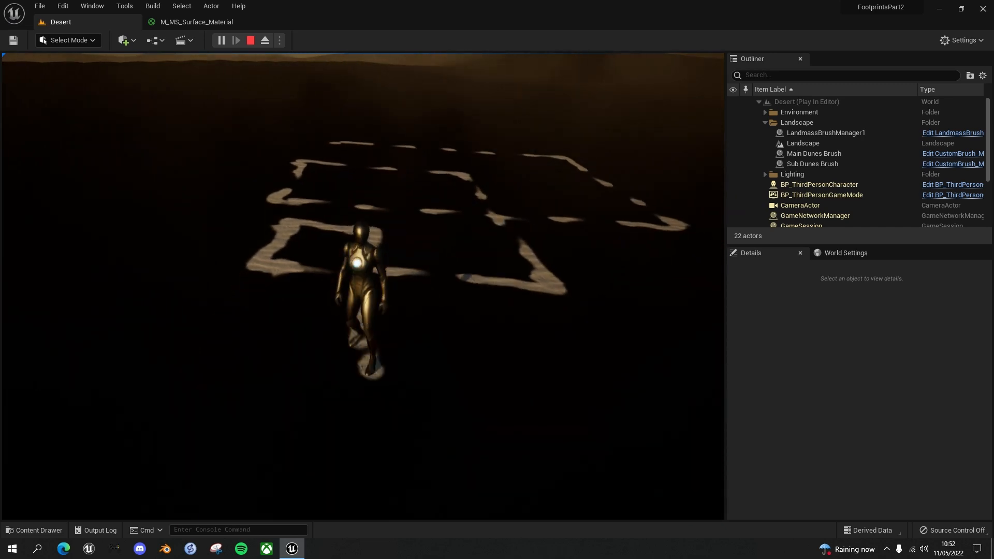
pyautogui.press('d')
pyautogui.press('w')
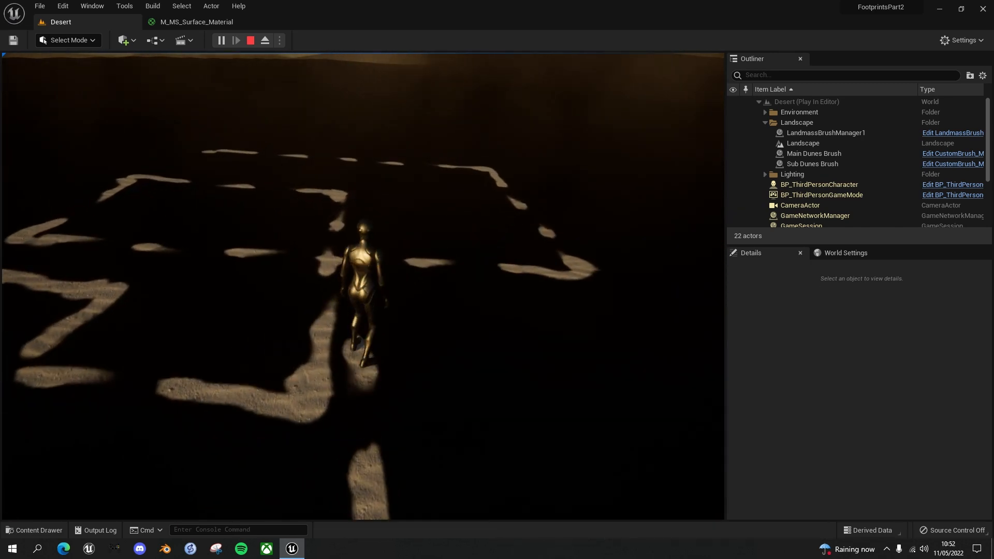
pyautogui.press('d')
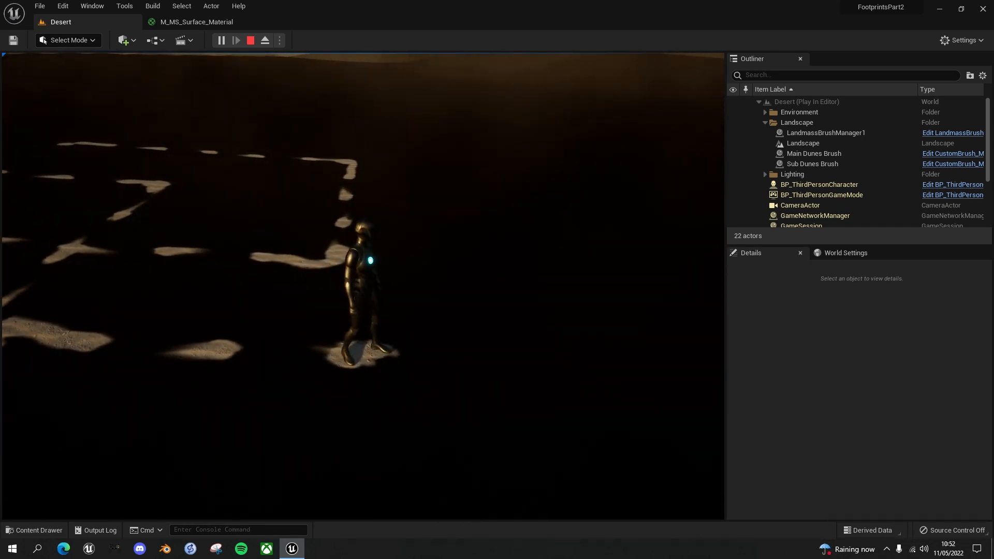
pyautogui.press('Escape')
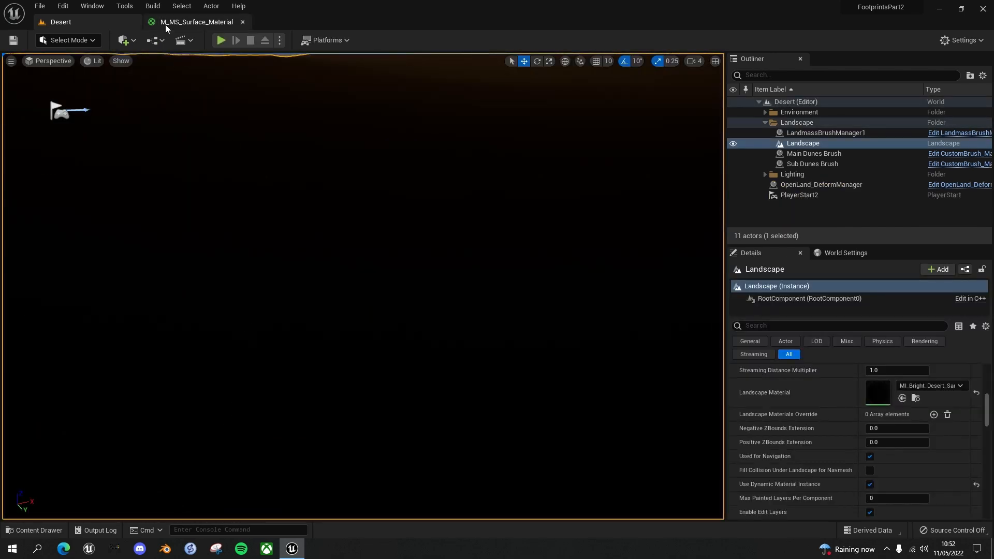
# In M_MS_Surface_Material, connect Read_OpenLand_Deform_Data's Normalized Deformation output to the MakeMaterialAttributes BaseColor input and save the material
pyautogui.click(195, 22)
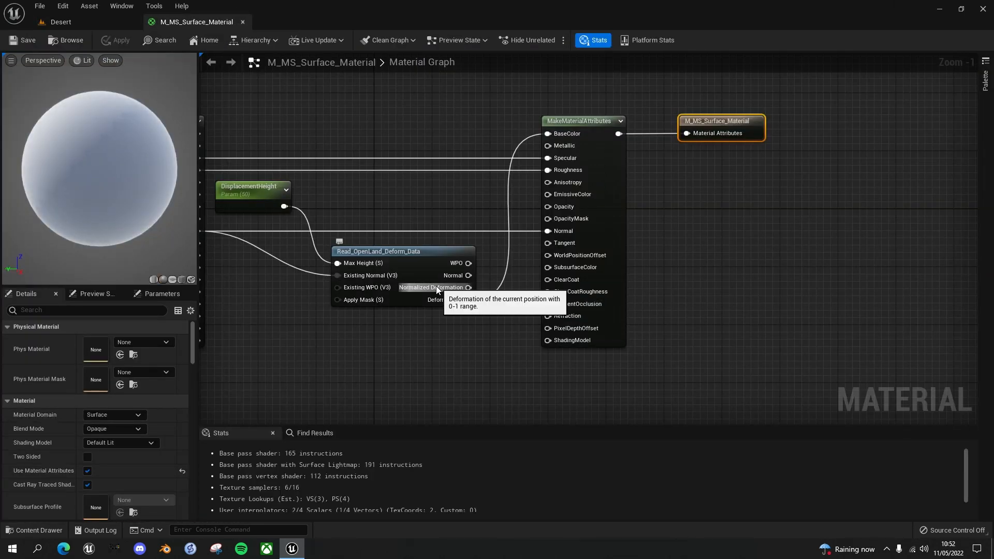
pyautogui.moveTo(468, 288); pyautogui.dragTo(515, 226)
pyautogui.moveTo(547, 145); pyautogui.dragTo(551, 132)
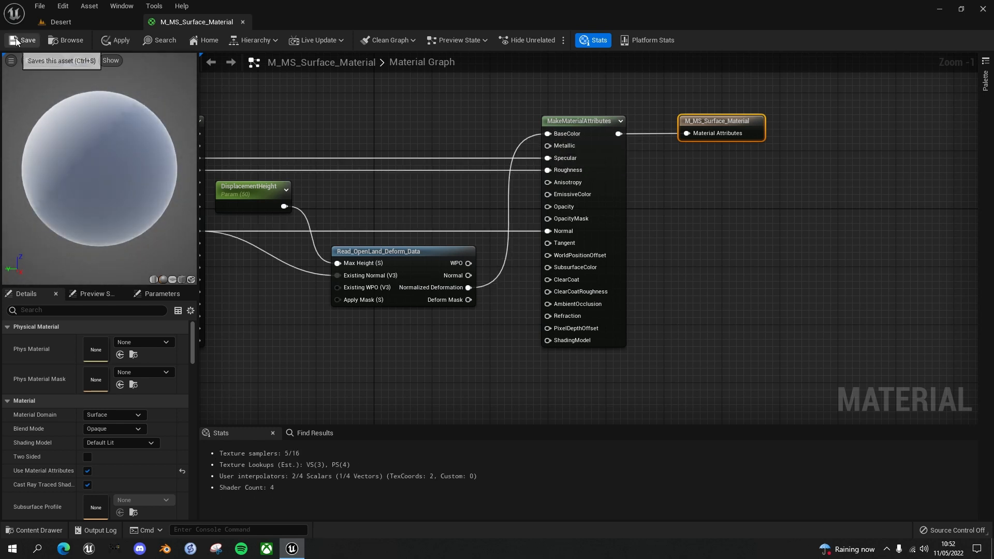
pyautogui.click(33, 36)
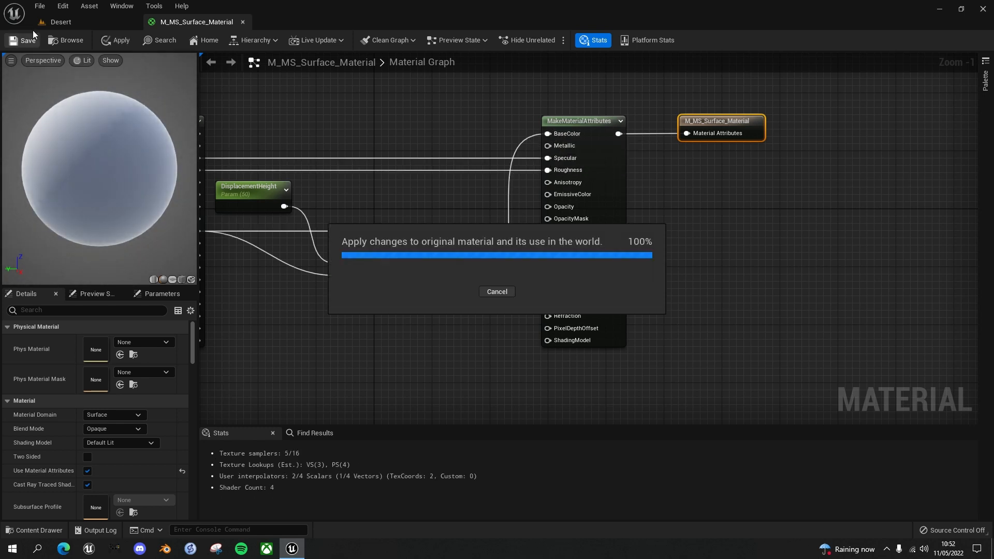
# Play the Desert level and run the character in overlapping paths to inspect the Normalized Deformation footprints, ending the play session
pyautogui.click(69, 21)
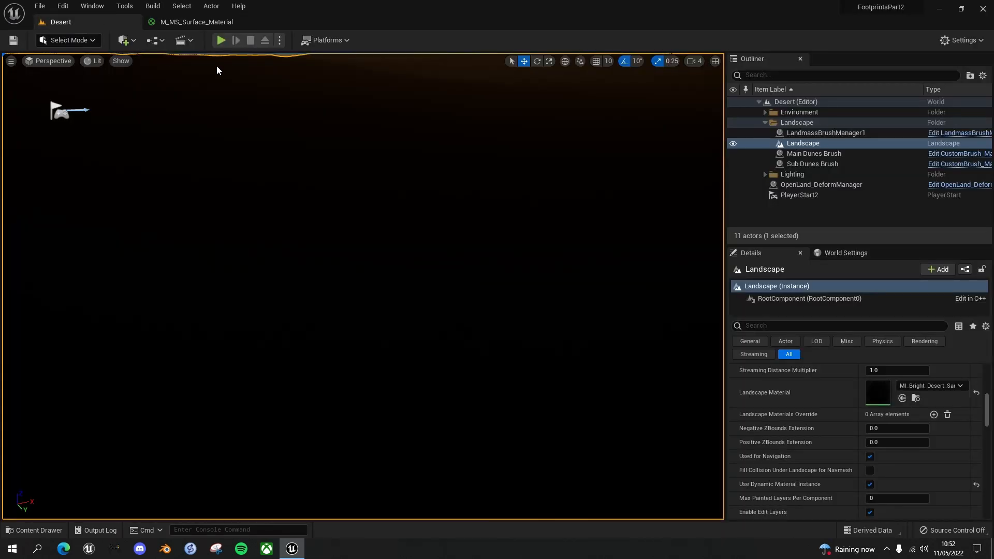
pyautogui.hotkey('alt', 'p')
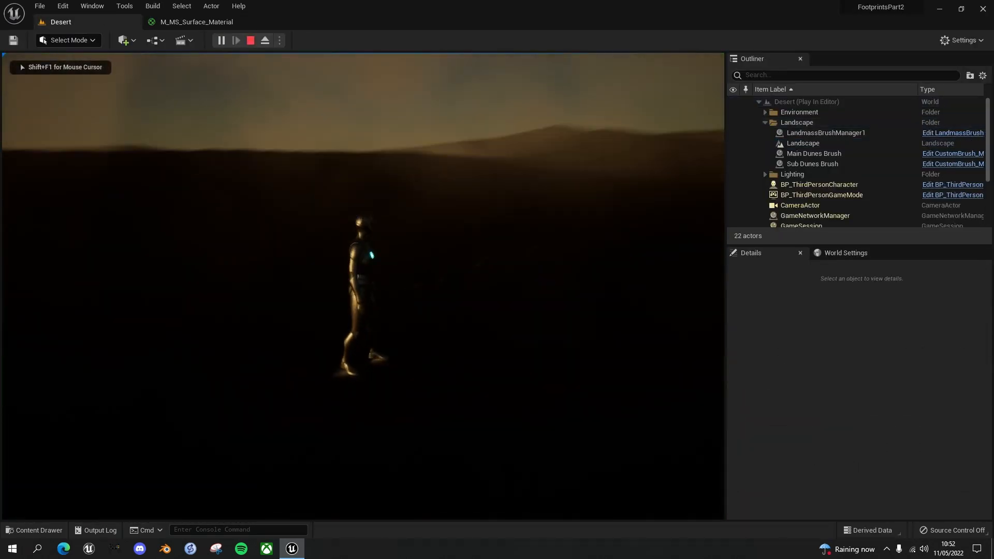
pyautogui.press('d')
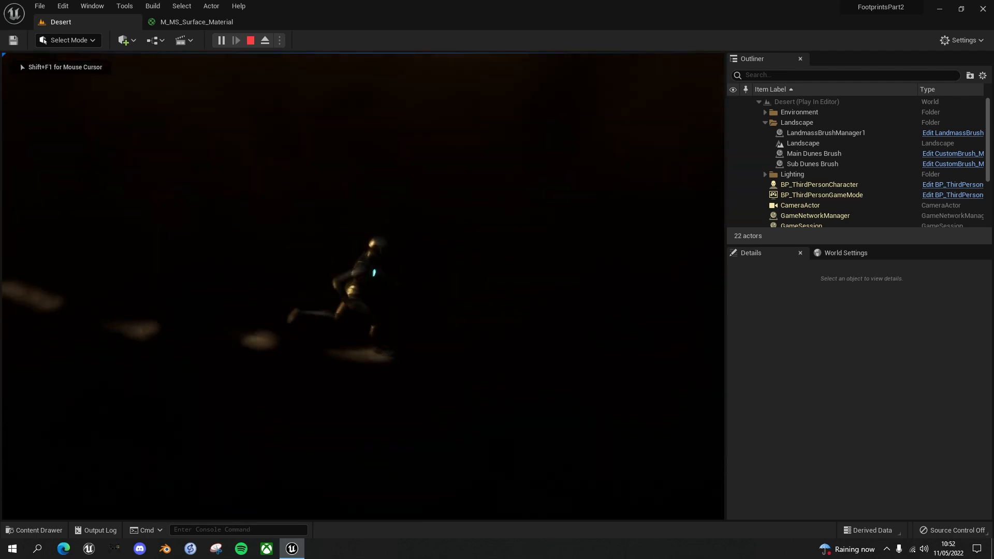
pyautogui.press('s')
pyautogui.press('a')
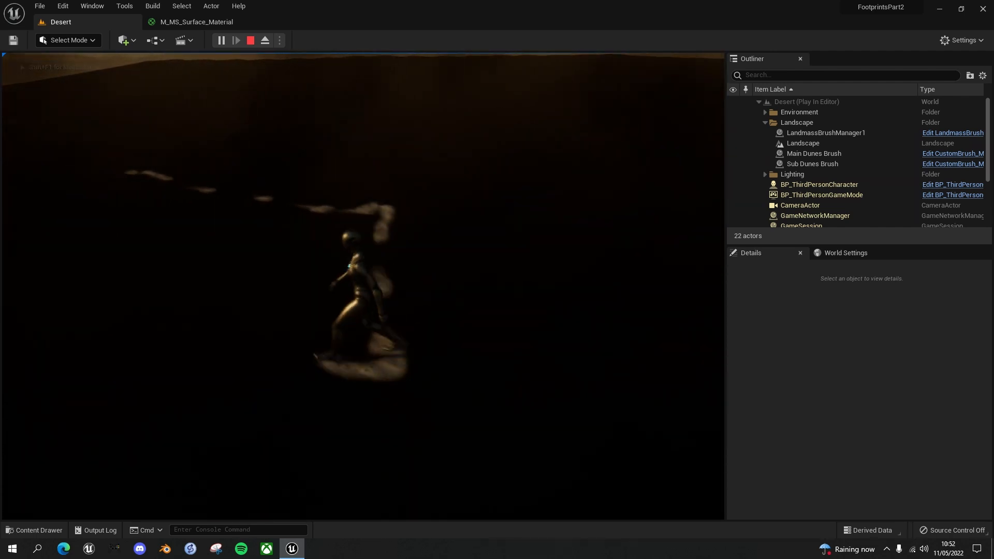
pyautogui.press('w')
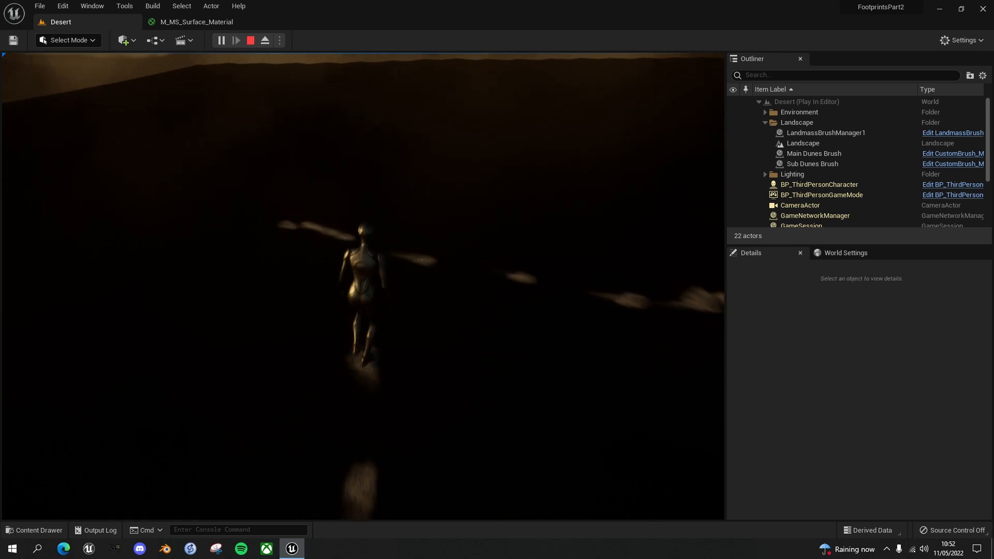
pyautogui.press('d')
pyautogui.press('s')
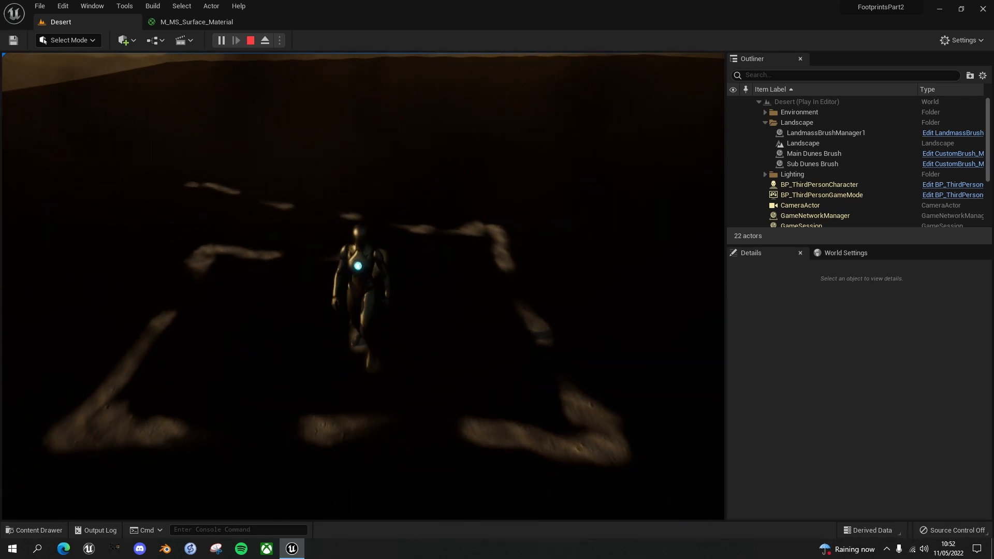
pyautogui.press('a')
pyautogui.press('w')
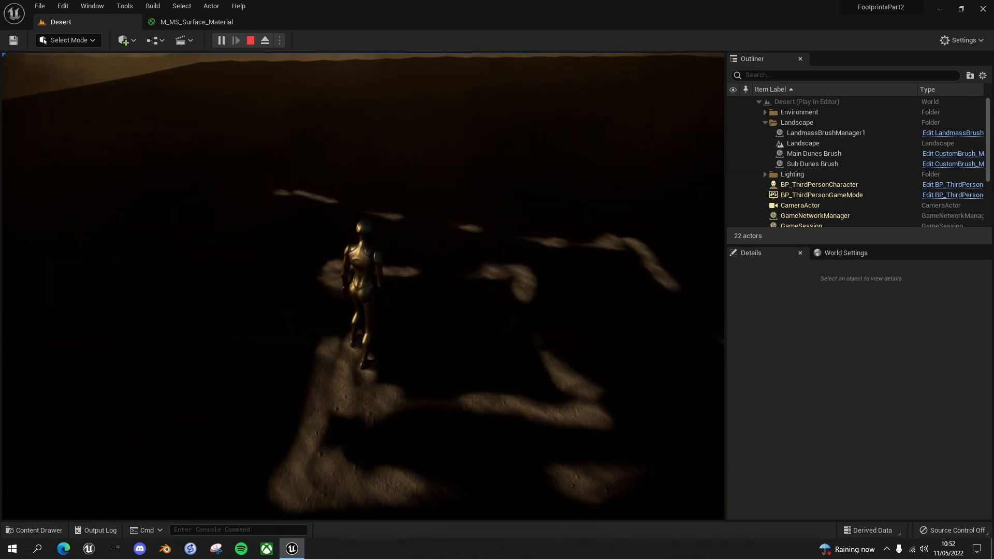
pyautogui.press('a')
pyautogui.press('w')
pyautogui.press('d')
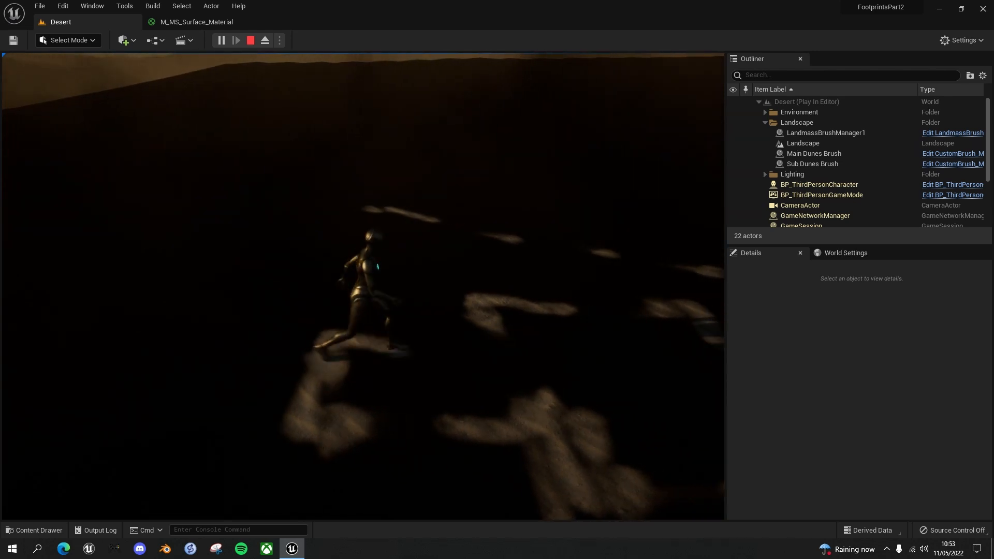
pyautogui.press('s')
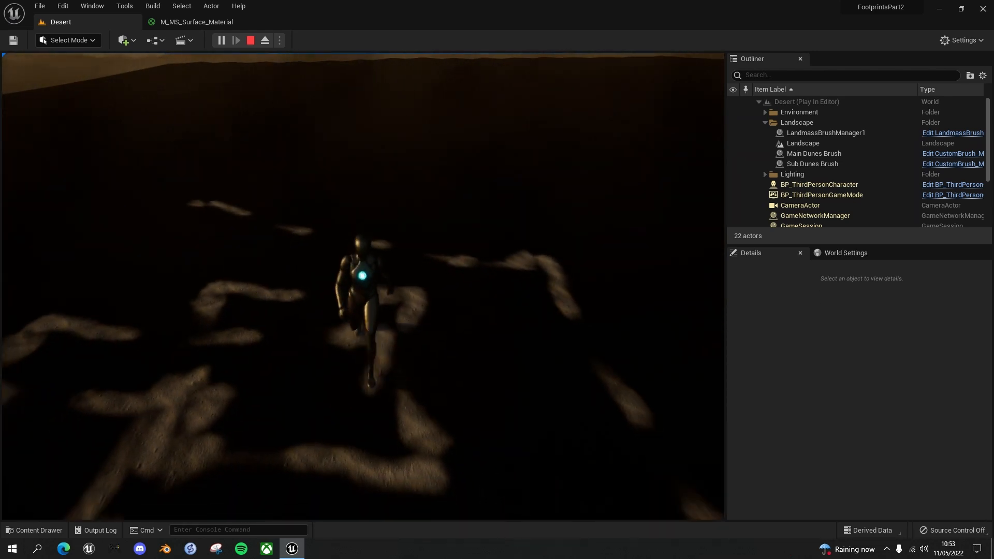
pyautogui.press('a')
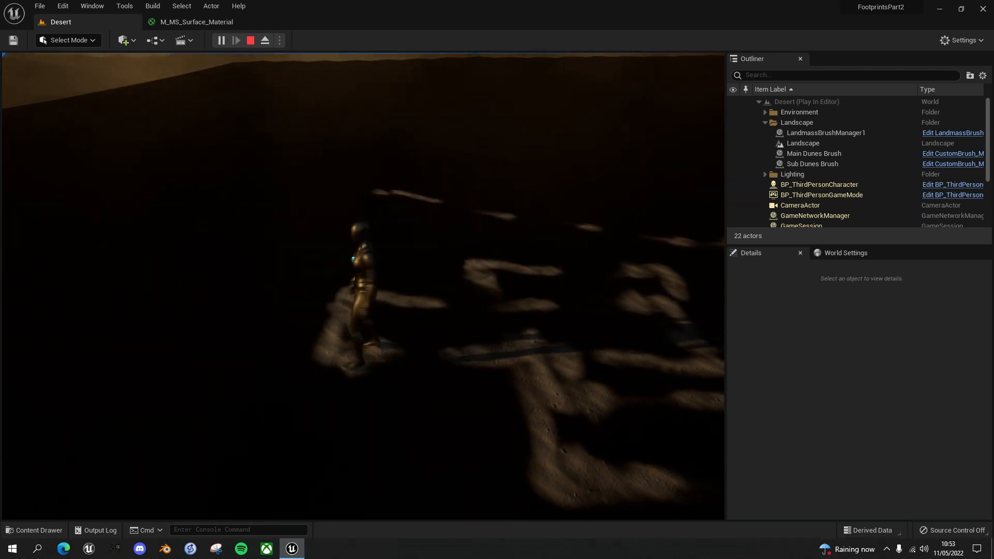
pyautogui.press('s')
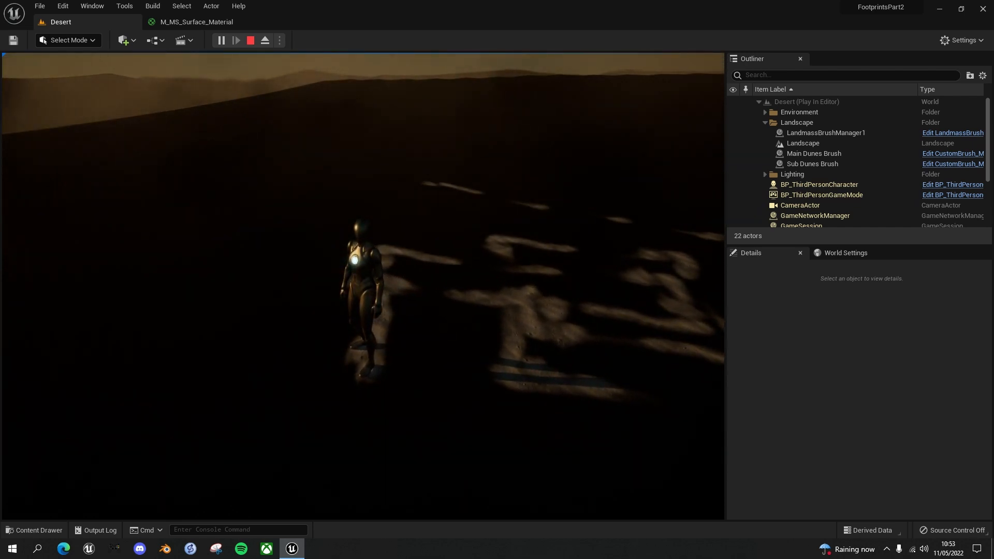
pyautogui.press('Escape')
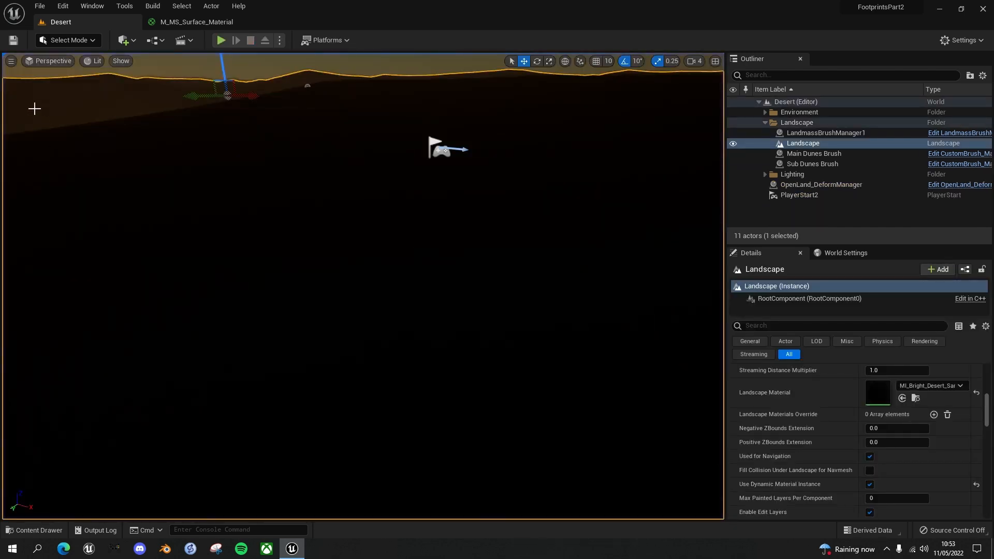
# In M_MS_Surface_Material, connect Read_OpenLand_Deform_Data's Normal output to the MakeMaterialAttributes Normal input and save the material
pyautogui.click(200, 22)
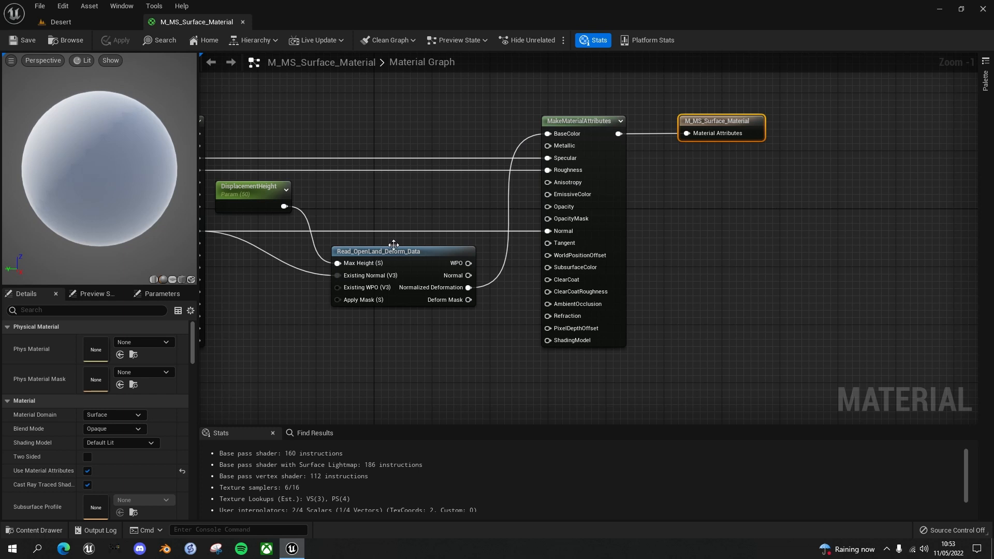
pyautogui.moveTo(507, 268); pyautogui.dragTo(590, 233, button='right')
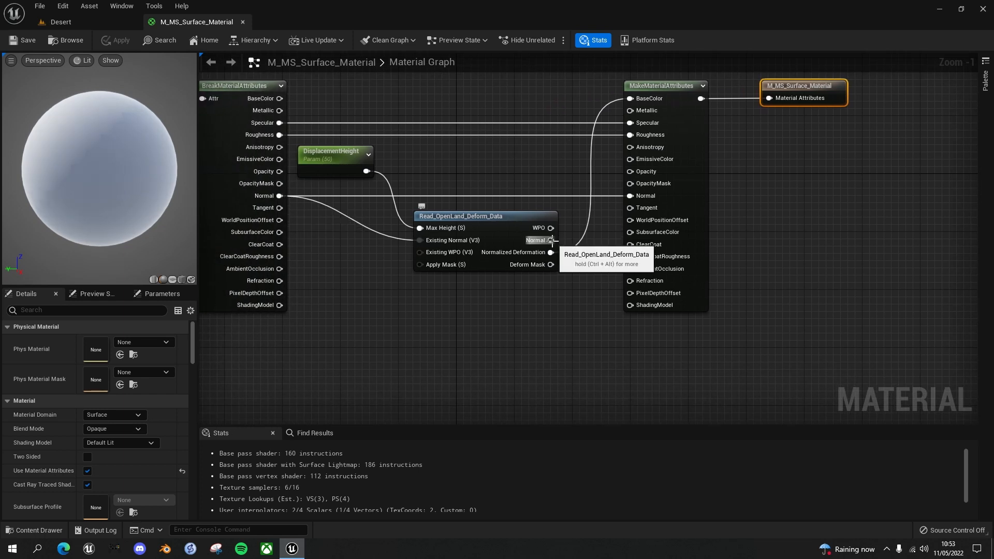
pyautogui.moveTo(550, 240); pyautogui.dragTo(631, 197)
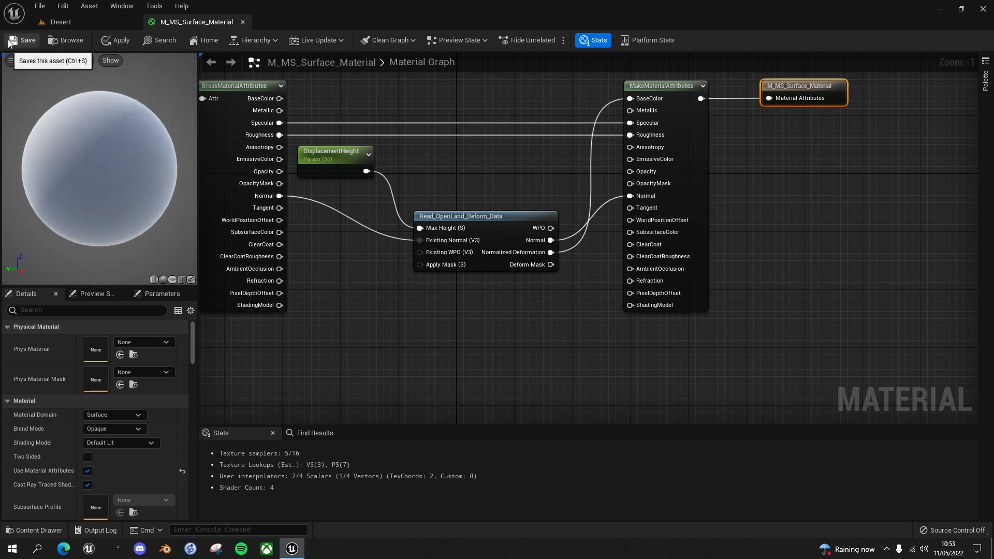
pyautogui.click(115, 44)
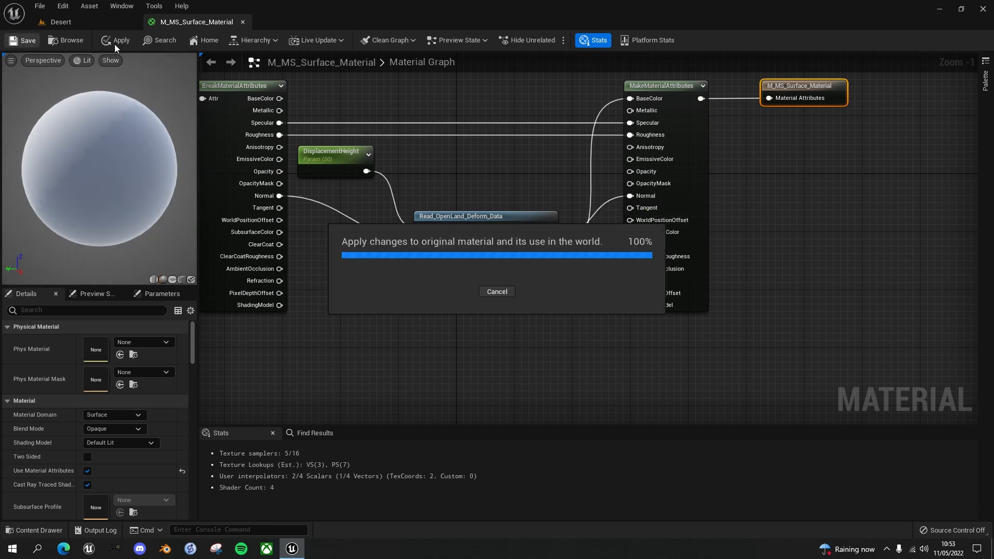
# Play the Desert level and run the character in crossing paths to inspect the footprint normals on the sand, ending the play session
pyautogui.click(83, 23)
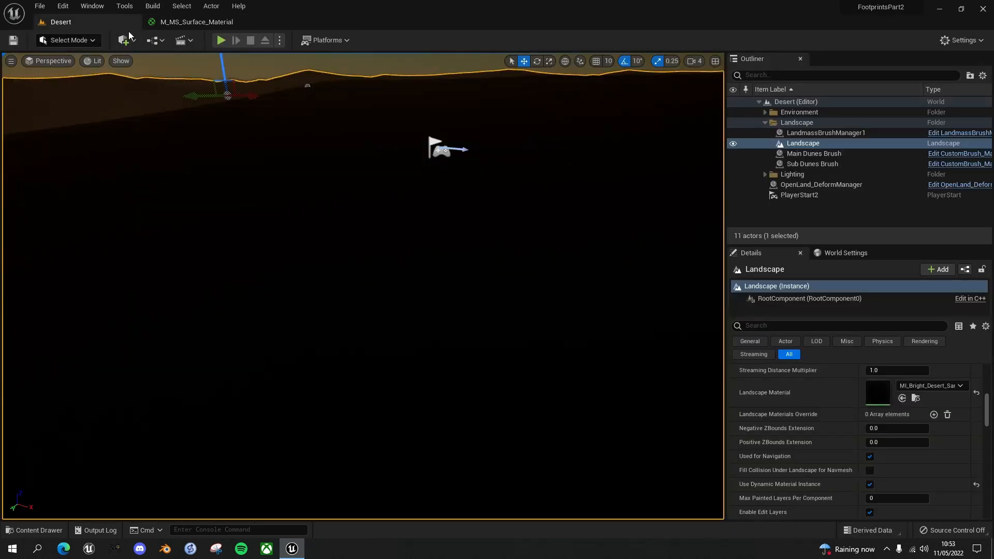
pyautogui.click(221, 40)
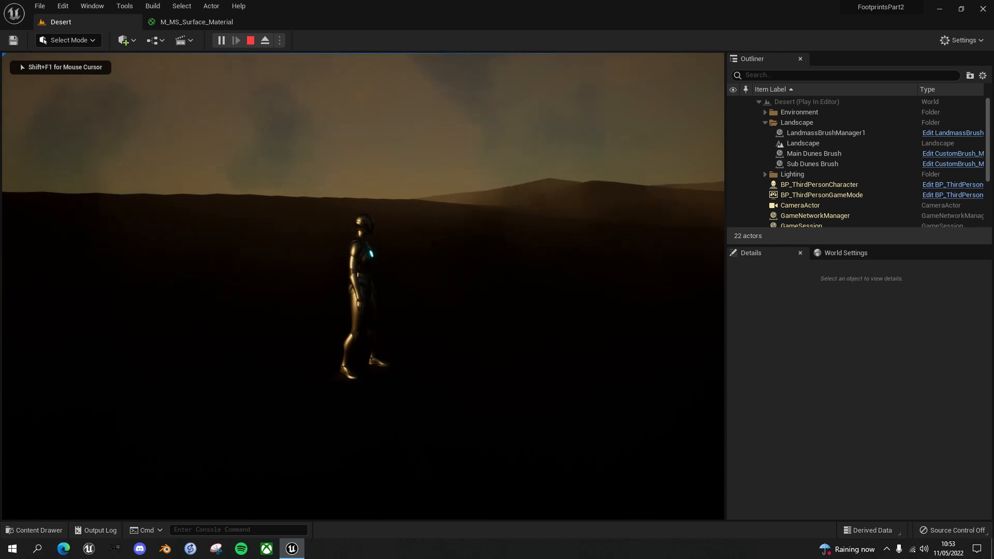
pyautogui.press('d')
pyautogui.press('s')
pyautogui.press('a')
pyautogui.press('d')
pyautogui.press('w')
pyautogui.press('d')
pyautogui.press('s')
pyautogui.press('d')
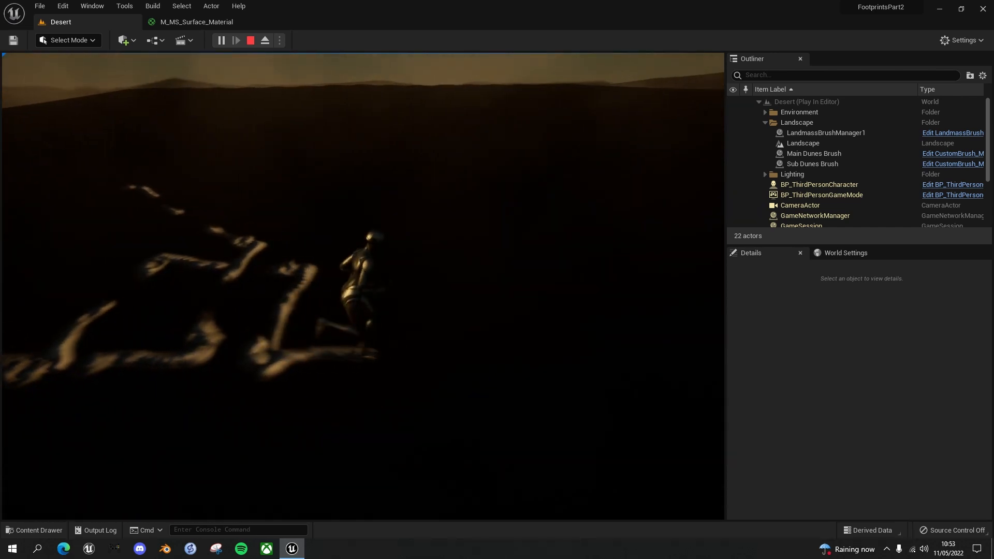
pyautogui.press('w')
pyautogui.press('a')
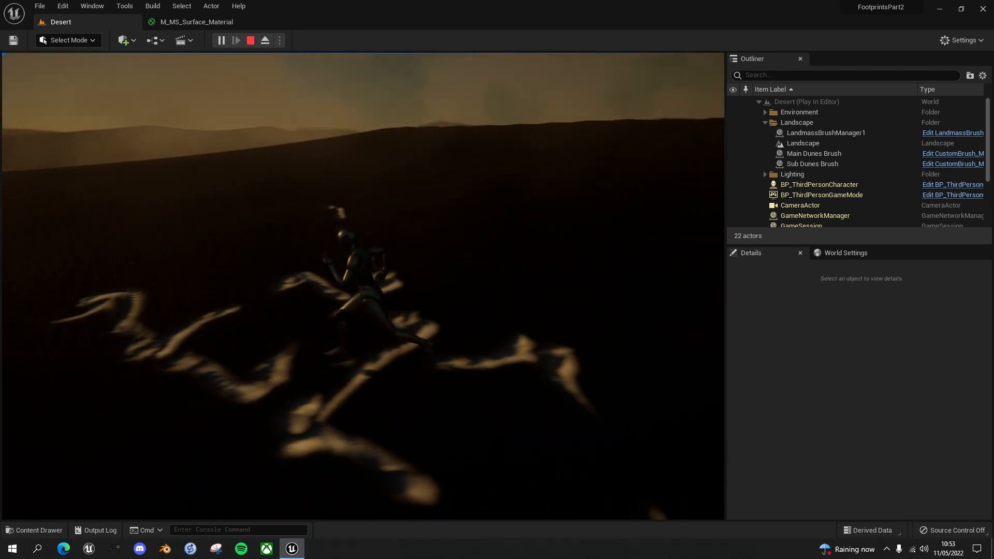
pyautogui.press('w')
pyautogui.press('a')
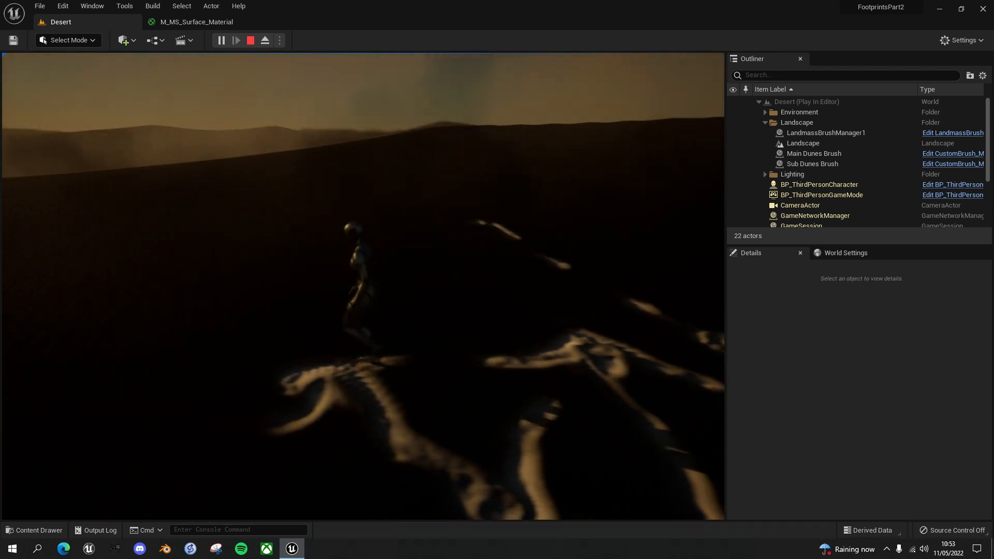
pyautogui.press('s')
pyautogui.press('d')
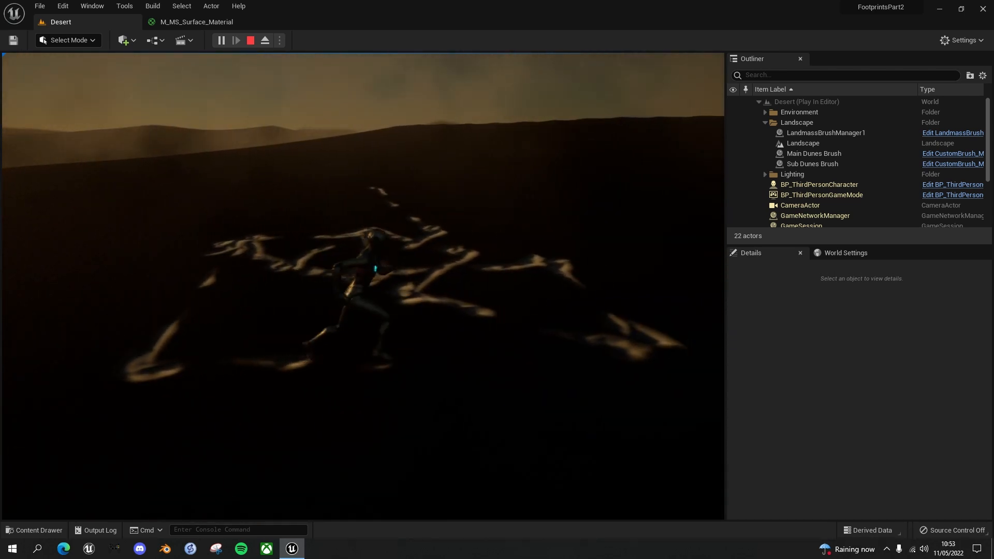
pyautogui.press('w')
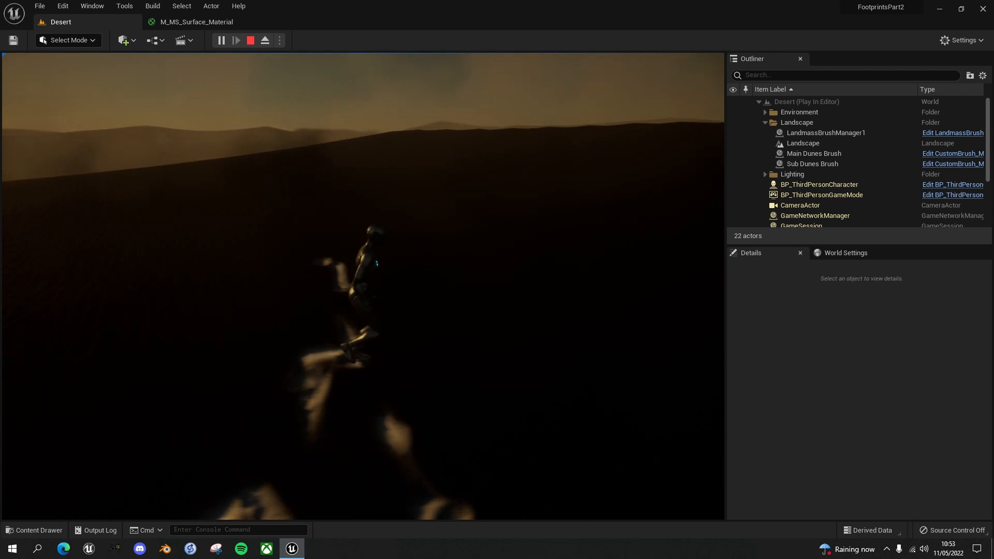
pyautogui.press('d')
pyautogui.press('s')
pyautogui.press('w')
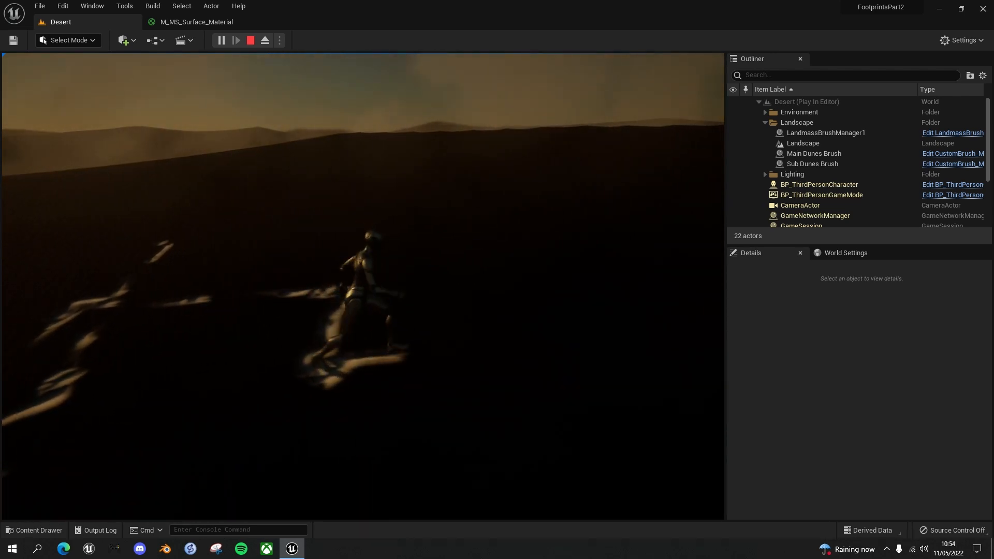
pyautogui.press('s')
pyautogui.press('a')
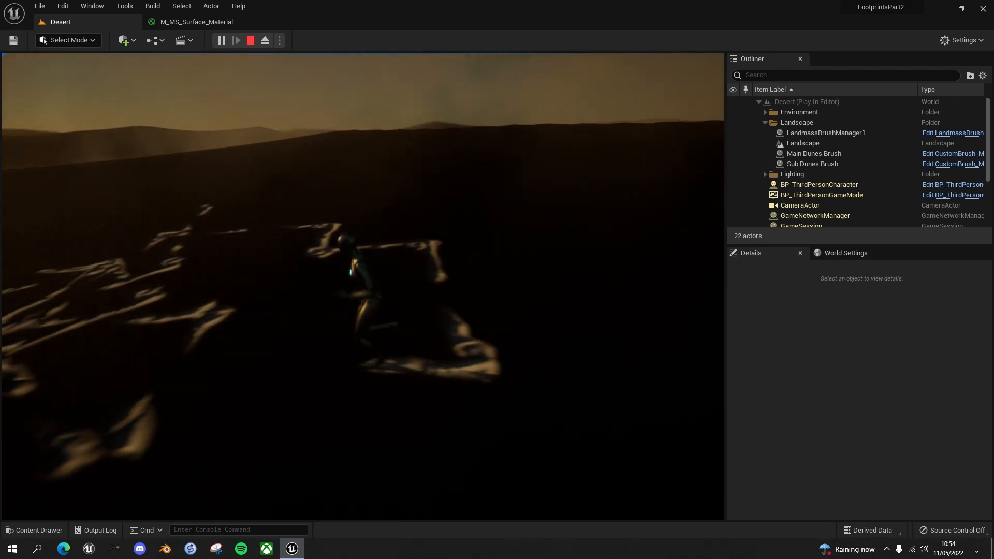
pyautogui.hotkey('shift', 'F1')
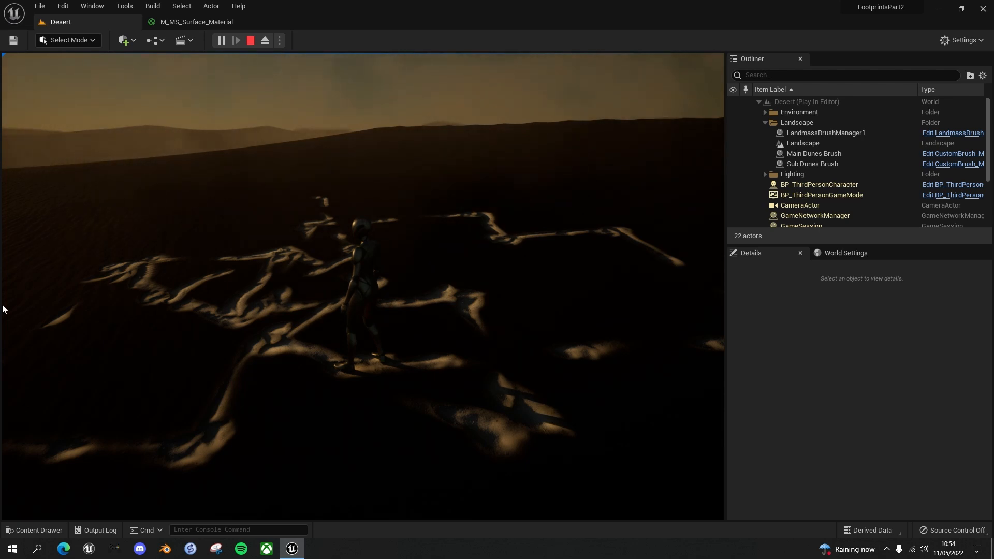
pyautogui.press('Escape')
# In M_MS_Surface_Material, connect the BreakMaterialAttributes BaseColor output back to the MakeMaterialAttributes BaseColor input
pyautogui.click(204, 21)
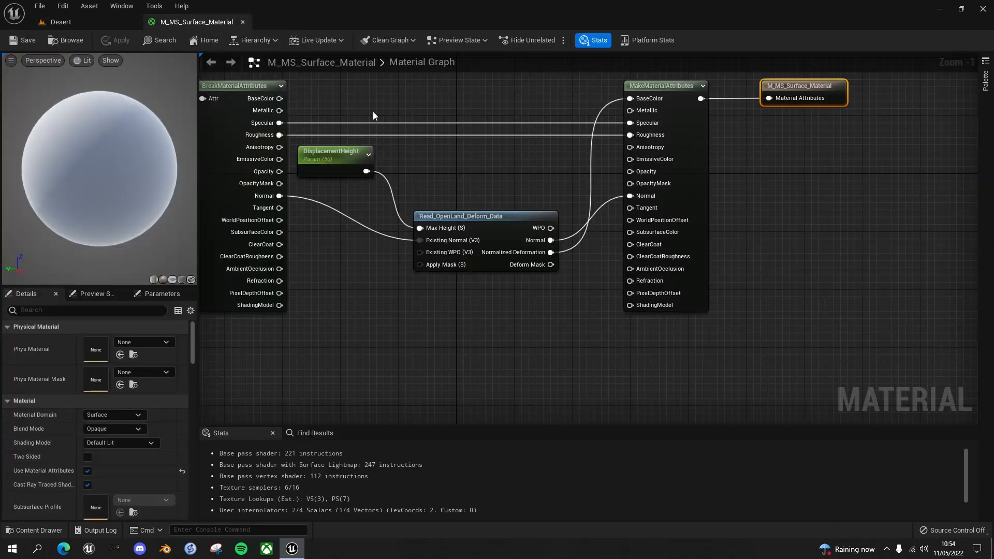
pyautogui.moveTo(217, 87); pyautogui.dragTo(202, 183, button='right')
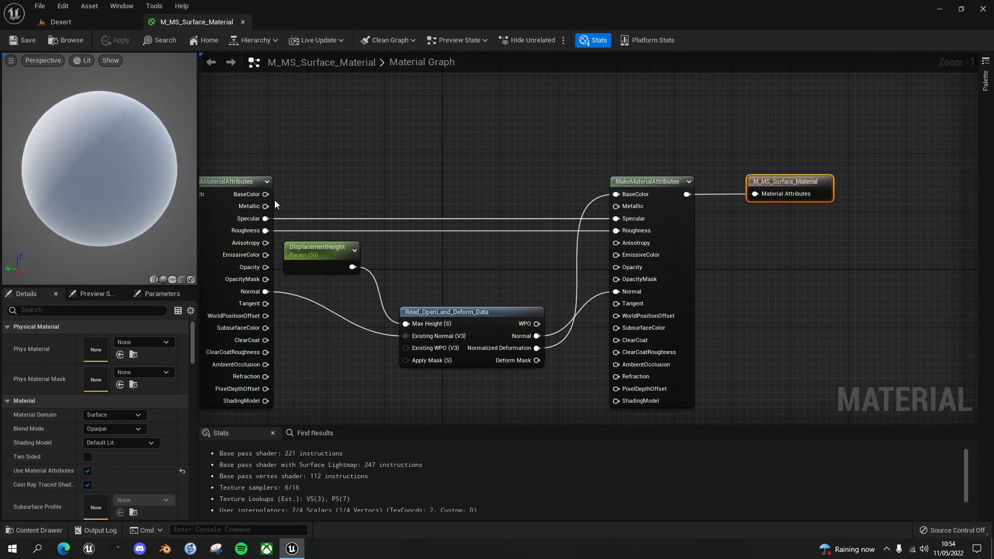
pyautogui.moveTo(267, 195); pyautogui.dragTo(616, 195)
pyautogui.moveTo(854, 289); pyautogui.dragTo(820, 222, button='right')
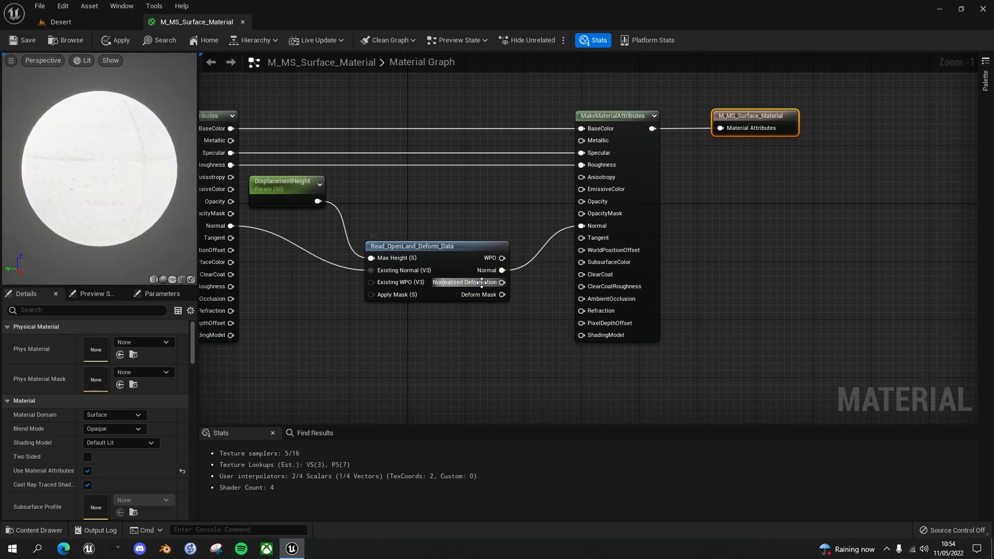
pyautogui.moveTo(546, 293); pyautogui.dragTo(586, 330, button='right')
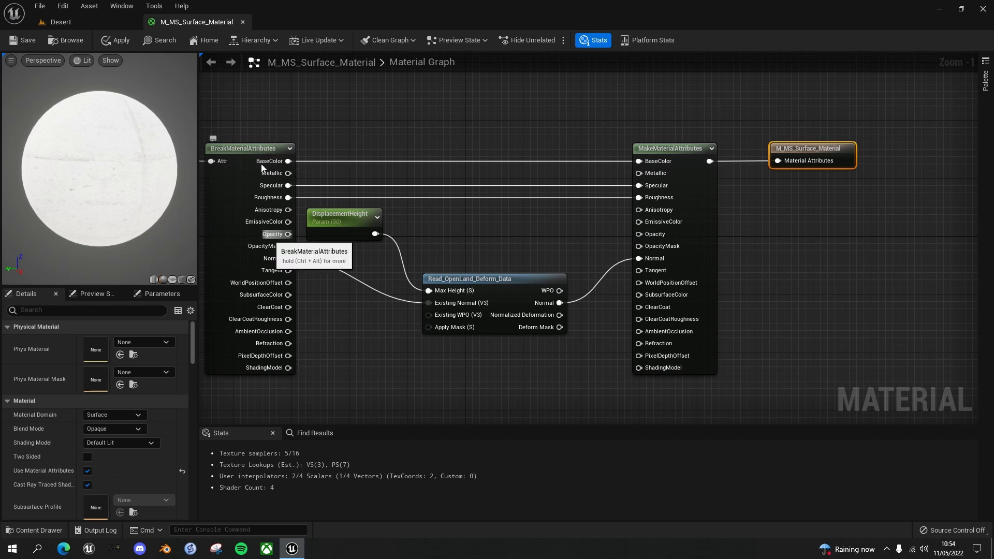
# Add a Constant3Vector node above the attribute links and set its colour to pure green (0,1,0)
pyautogui.moveTo(541, 237); pyautogui.dragTo(550, 274, button='right')
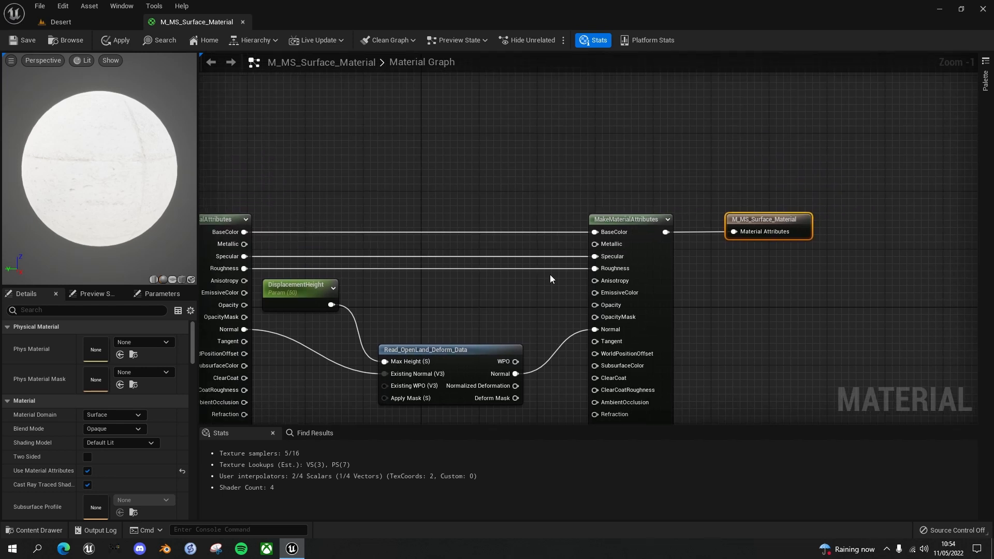
pyautogui.click(514, 166)
pyautogui.moveTo(549, 167); pyautogui.dragTo(521, 142)
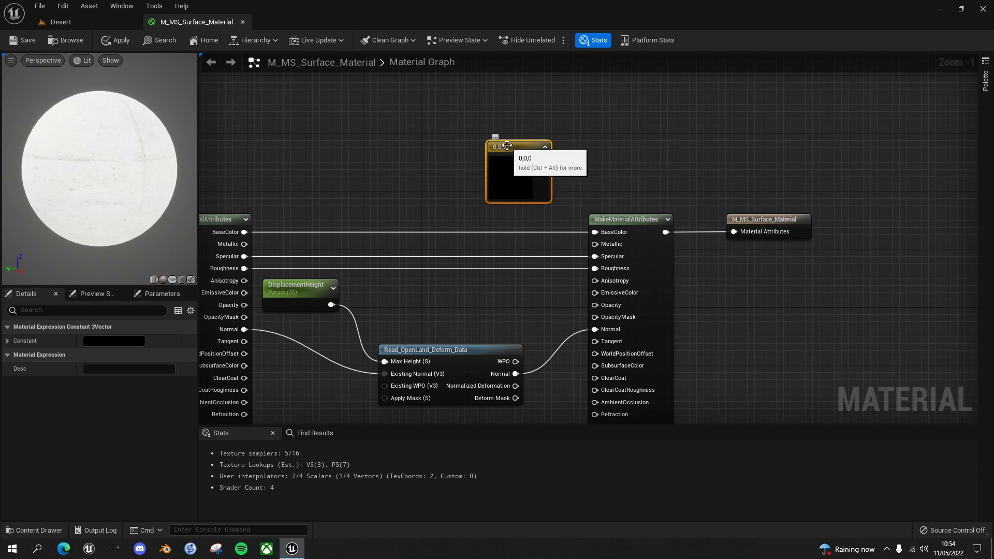
pyautogui.doubleClick(510, 172)
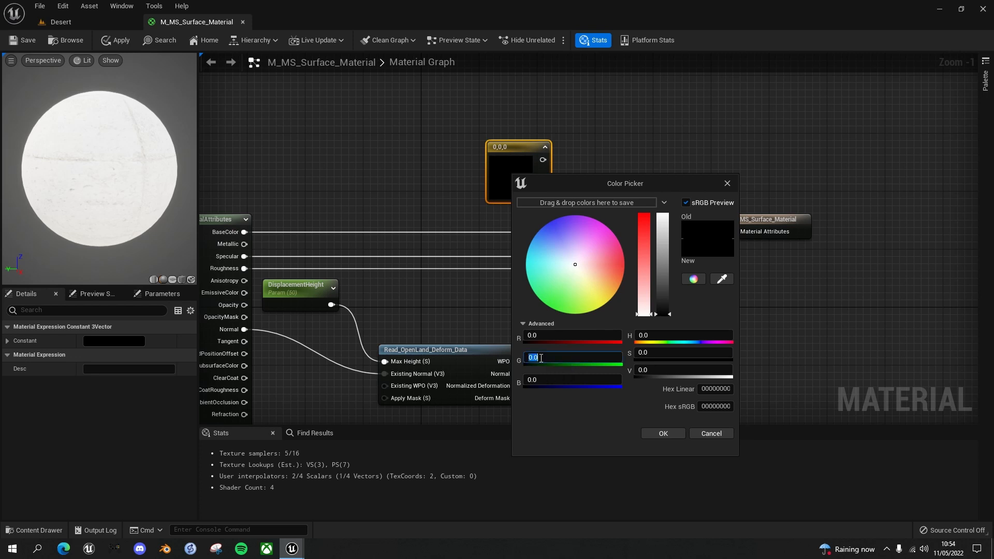
pyautogui.write('1')
pyautogui.press('Return')
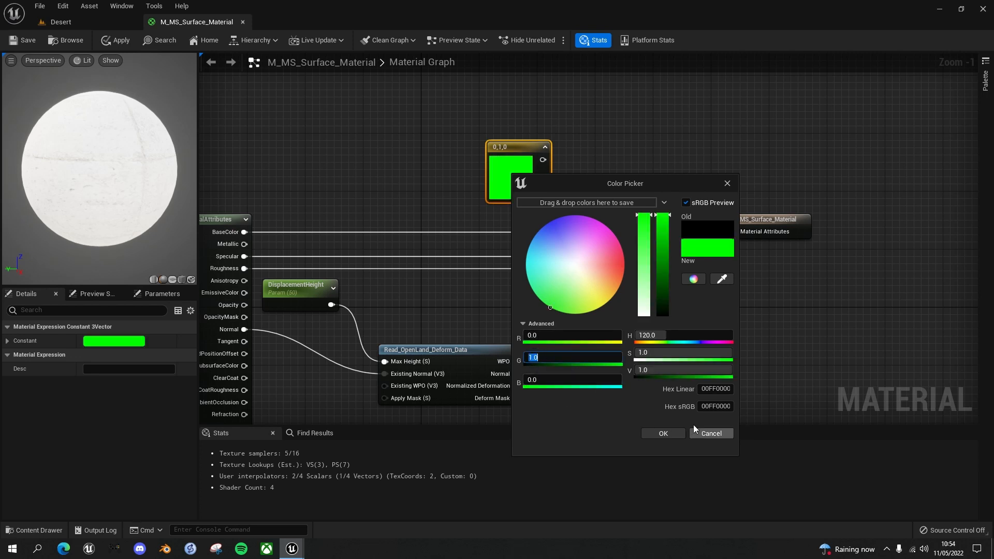
pyautogui.click(668, 433)
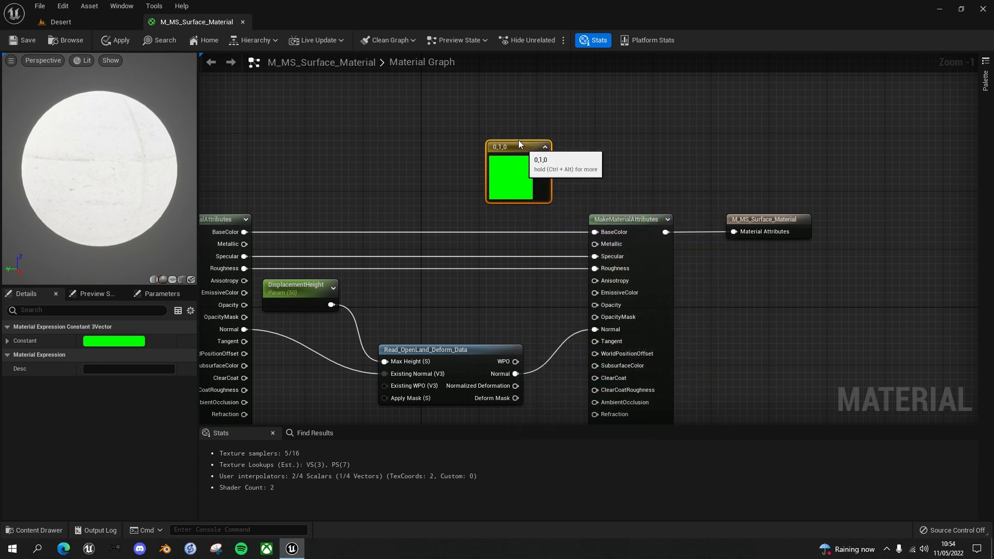
# Add a LinearInterpolate node beside the green constant, with BreakMaterialAttributes BaseColor as A and the green constant as B
pyautogui.moveTo(519, 143); pyautogui.dragTo(497, 114)
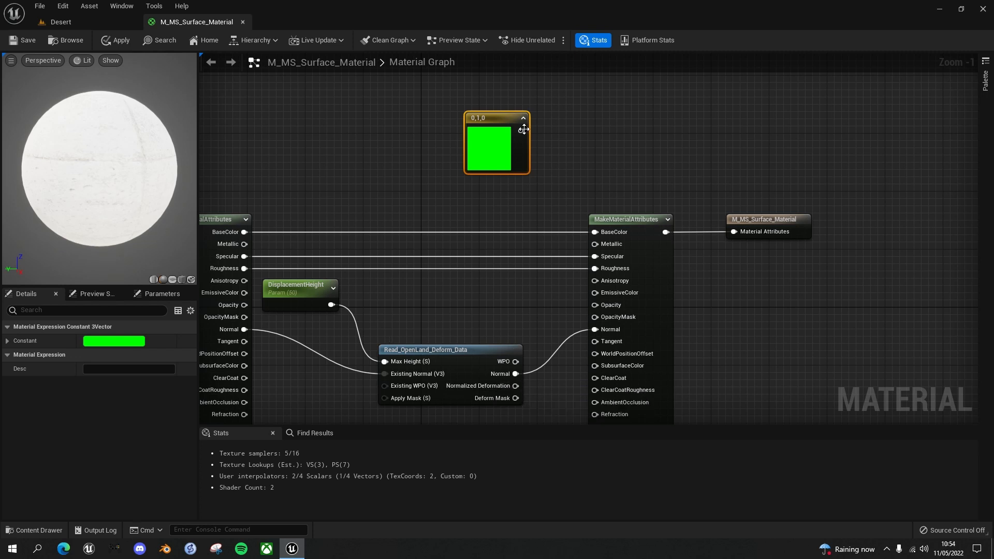
pyautogui.moveTo(519, 130); pyautogui.dragTo(574, 146)
pyautogui.write('lerp')
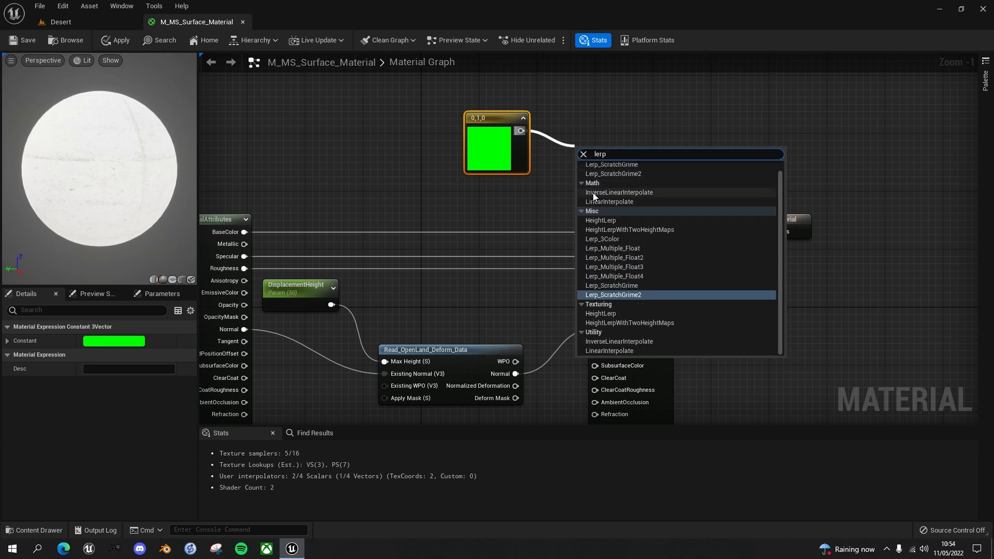
pyautogui.click(614, 202)
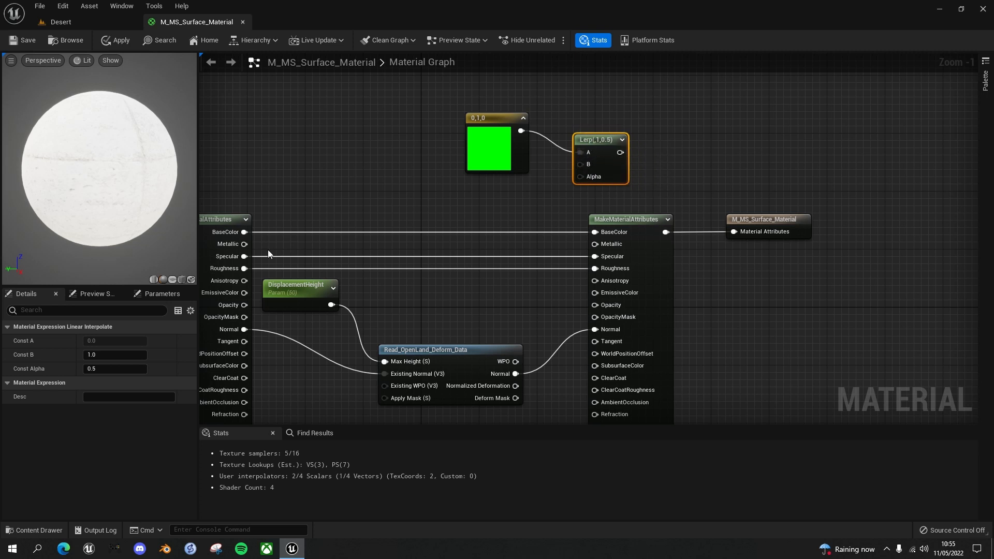
pyautogui.moveTo(244, 231); pyautogui.dragTo(578, 153)
pyautogui.moveTo(499, 120); pyautogui.dragTo(580, 166)
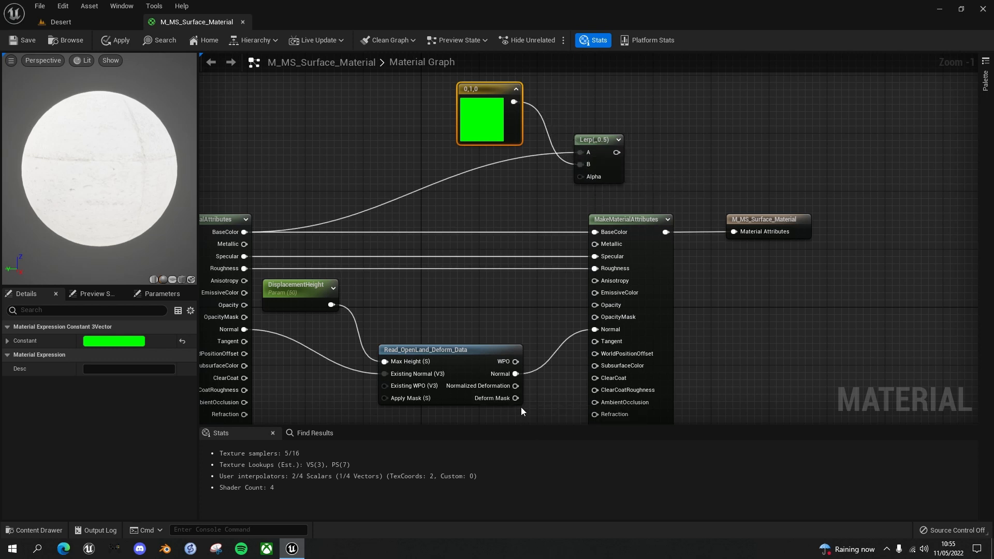
# Connect Normalized Deformation to the Lerp's Alpha and the Lerp output to the MakeMaterialAttributes BaseColor, saving the material
pyautogui.moveTo(516, 386); pyautogui.dragTo(579, 177)
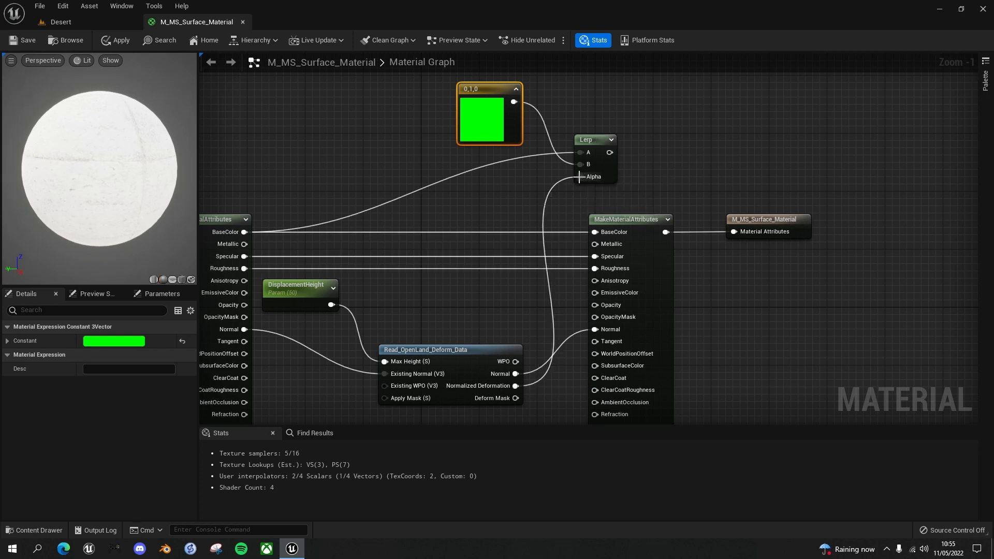
pyautogui.moveTo(610, 153); pyautogui.dragTo(596, 232)
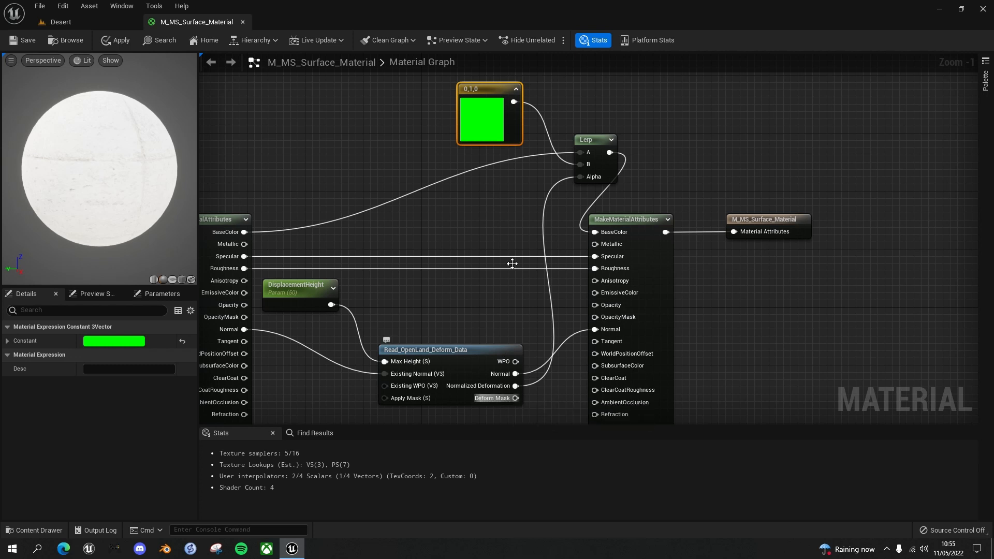
pyautogui.click(20, 39)
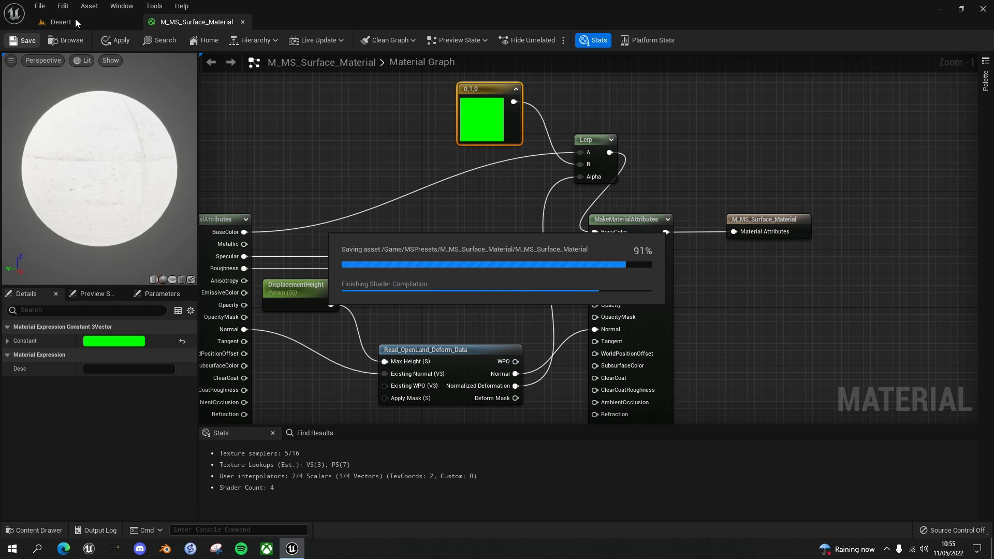
# Play the Desert level and run the character around the dunes to examine the green footprint tint, ending the play session
pyautogui.click(76, 21)
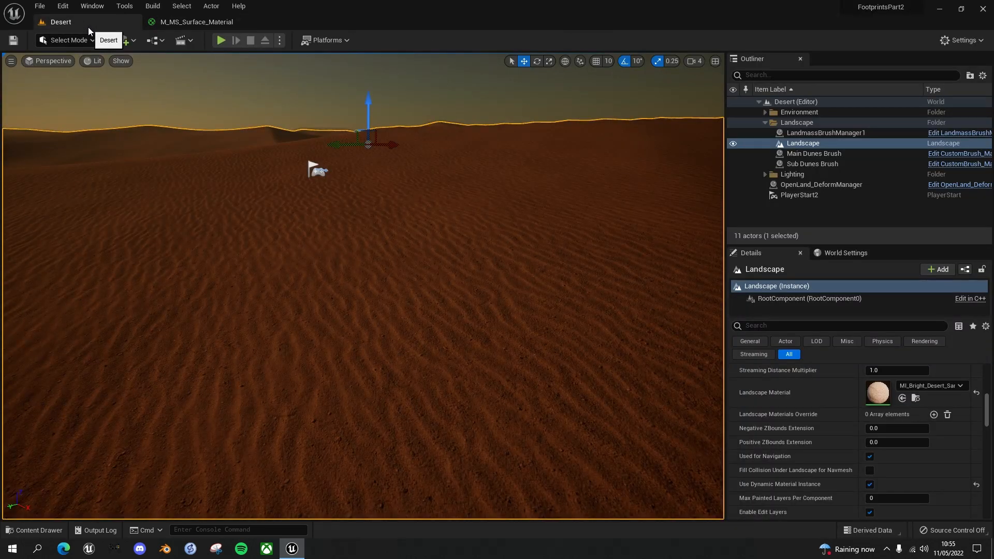
pyautogui.click(220, 40)
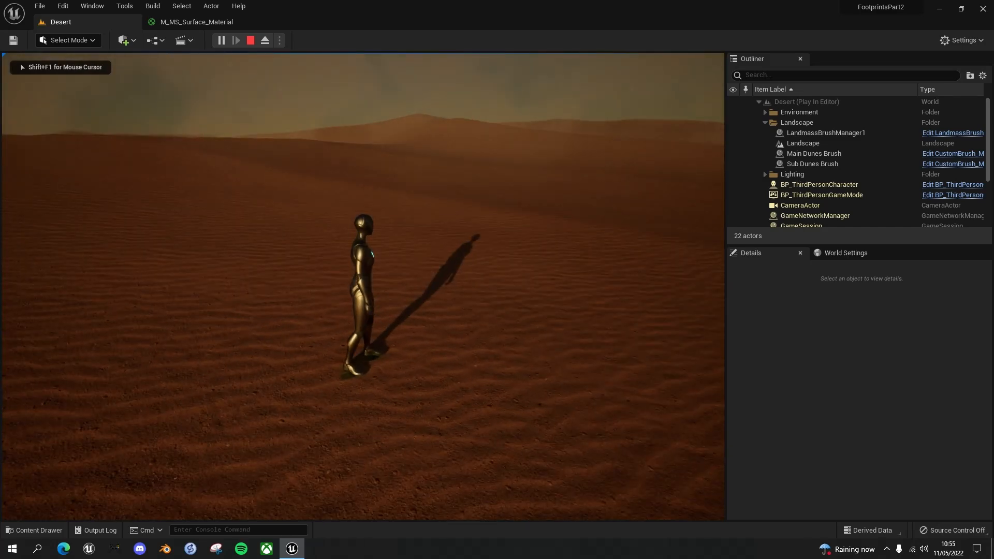
pyautogui.press('d')
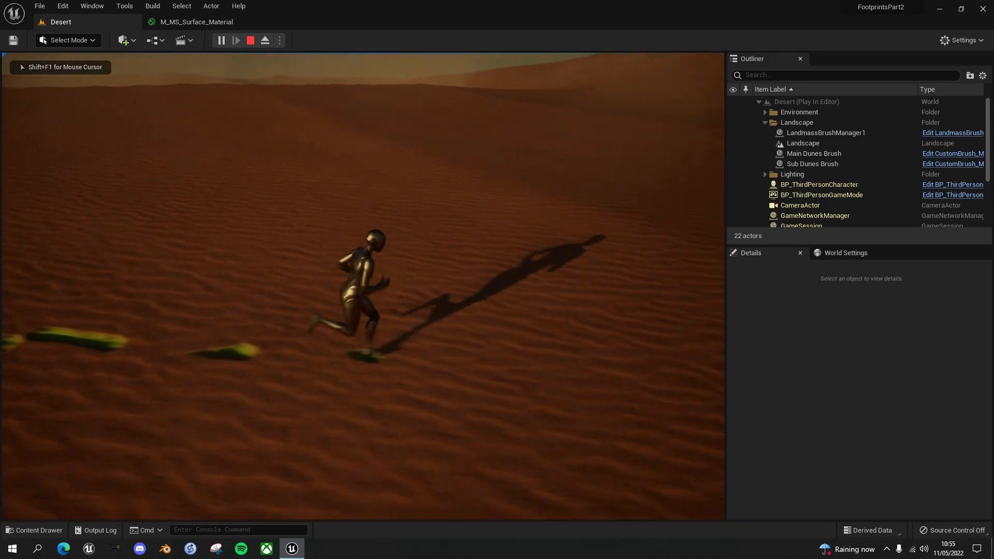
pyautogui.press('s')
pyautogui.press('a')
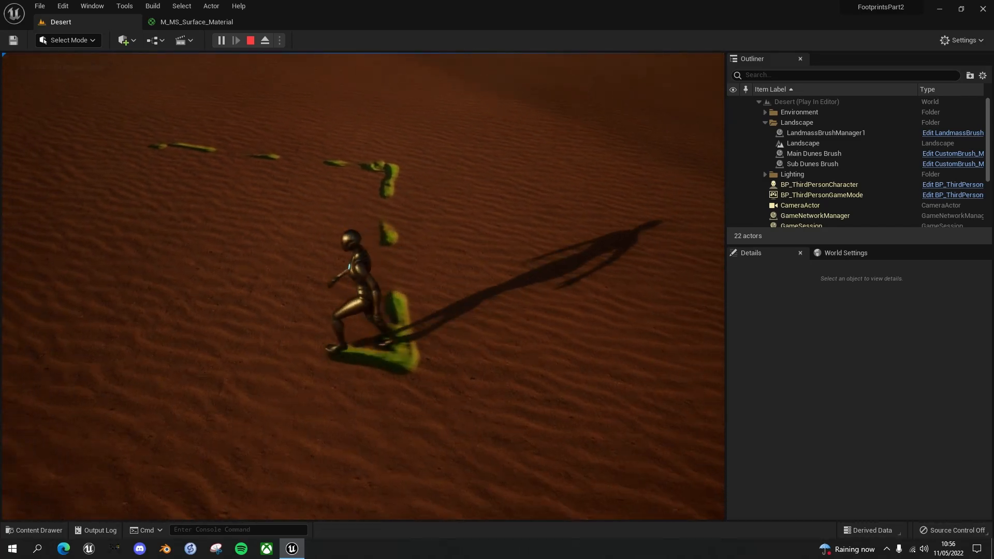
pyautogui.press('w')
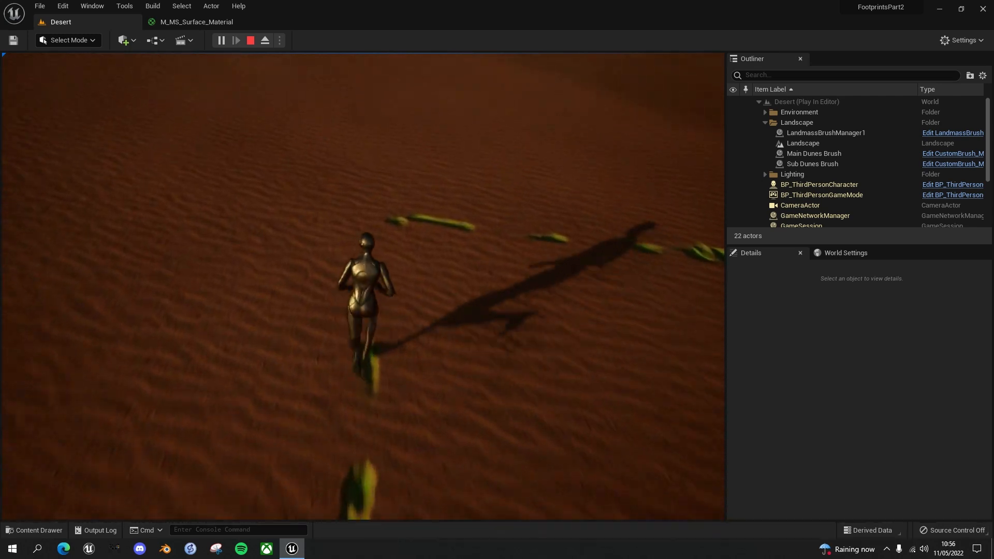
pyautogui.press('d')
pyautogui.press('w')
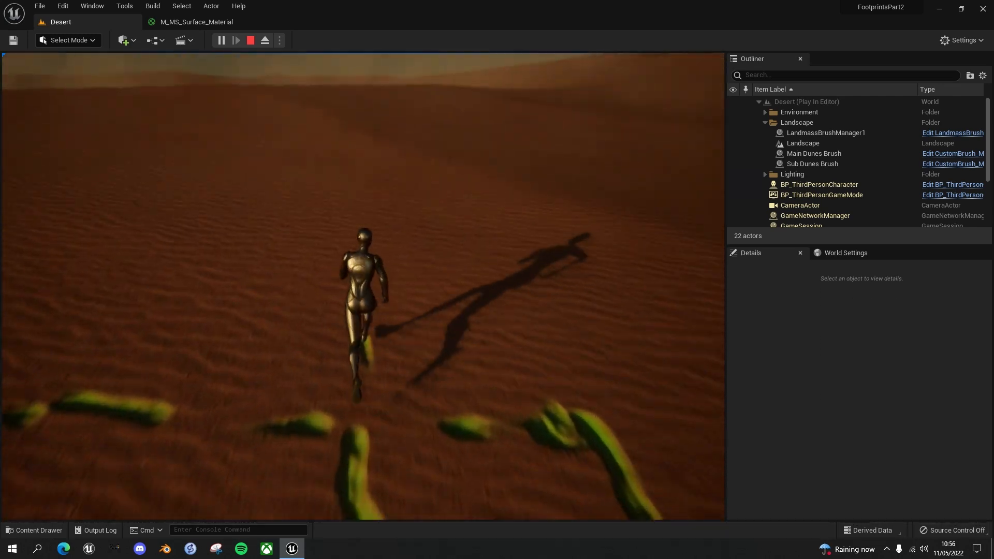
pyautogui.press('s')
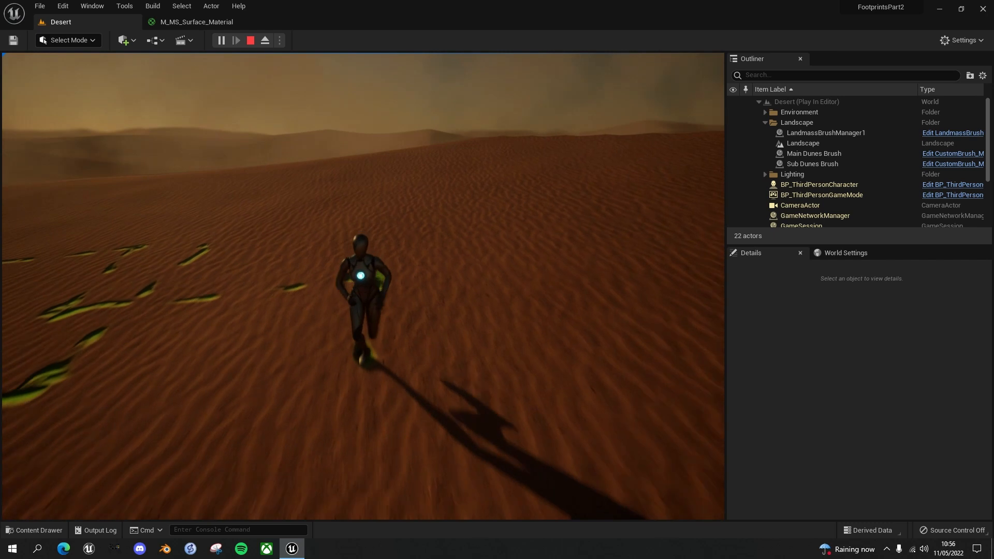
pyautogui.press('d')
pyautogui.press('w')
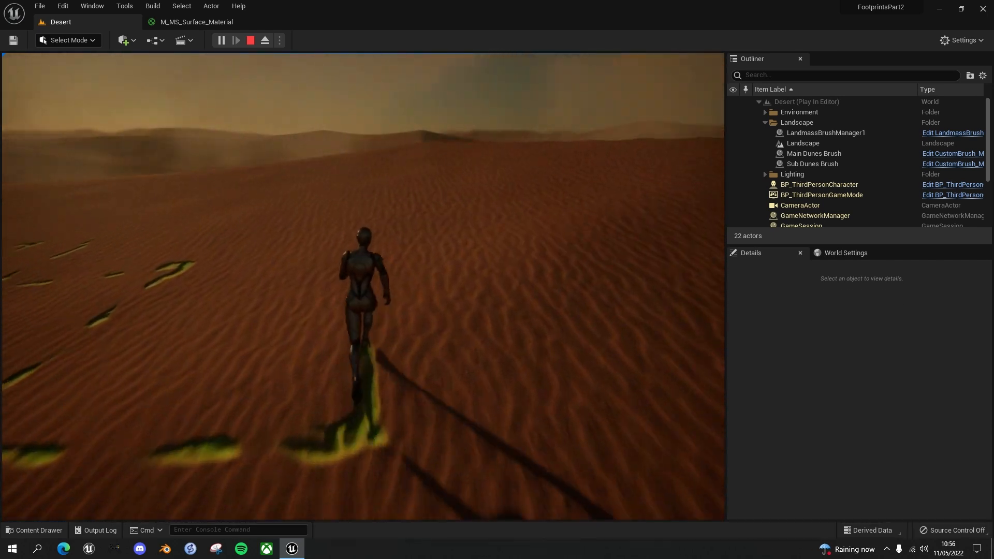
pyautogui.press('a')
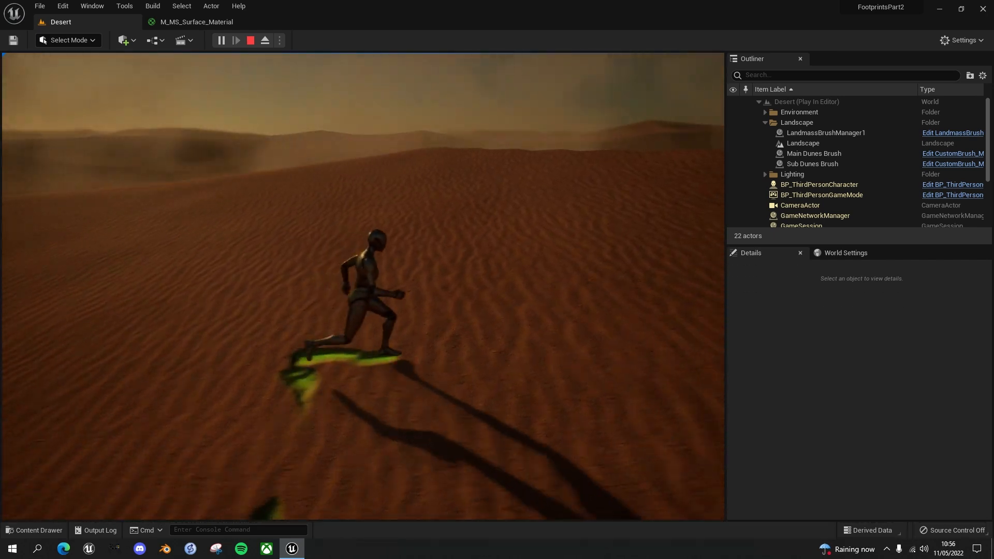
pyautogui.press('w')
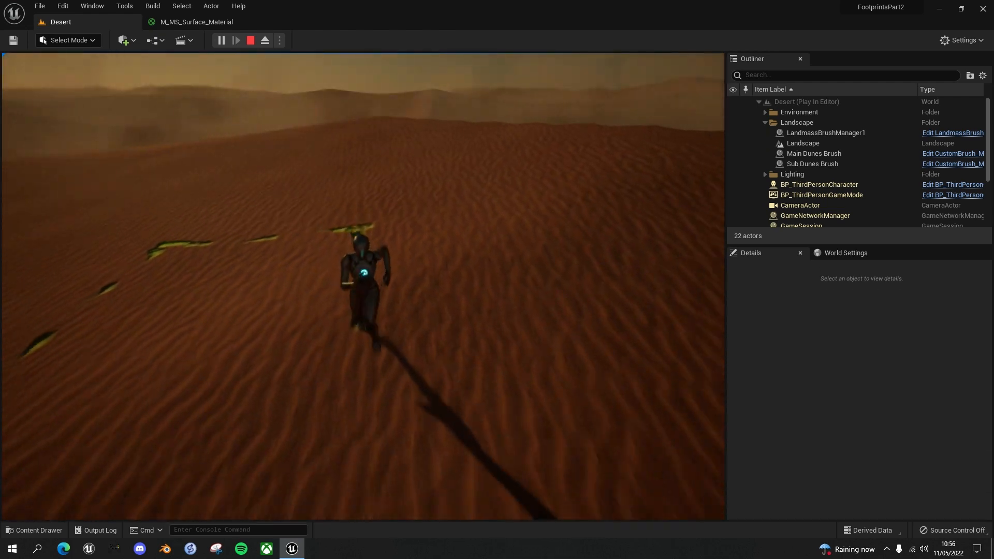
pyautogui.press('s')
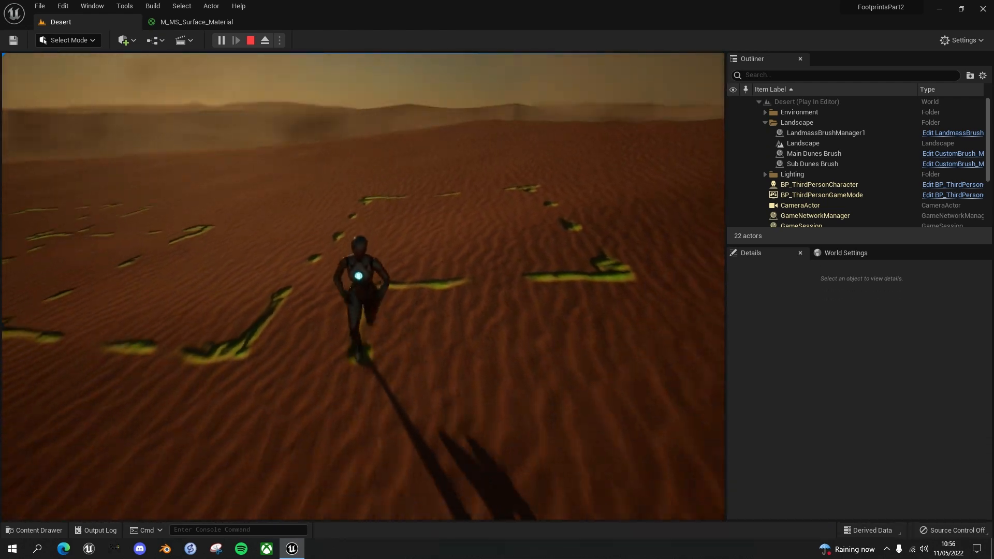
pyautogui.press('d')
pyautogui.press('w')
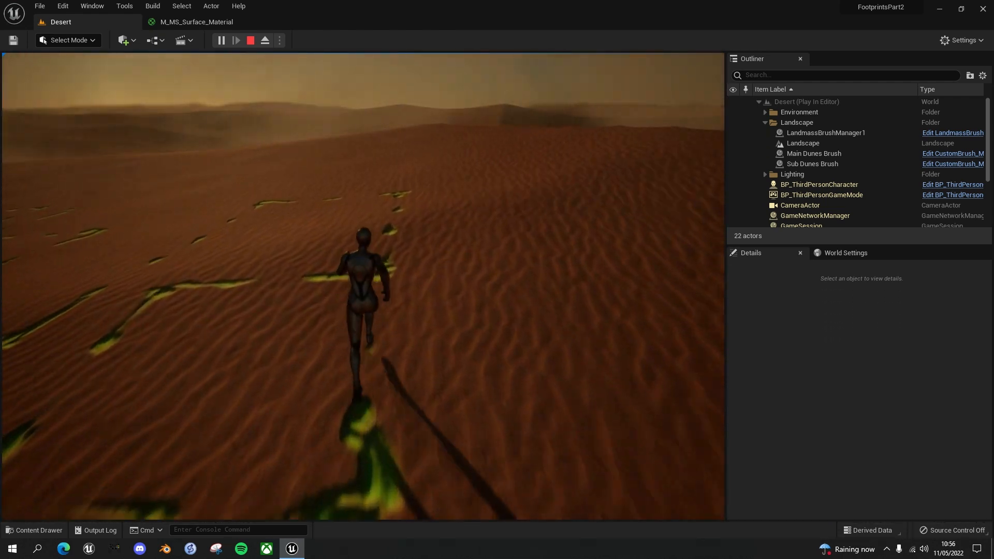
pyautogui.press('d')
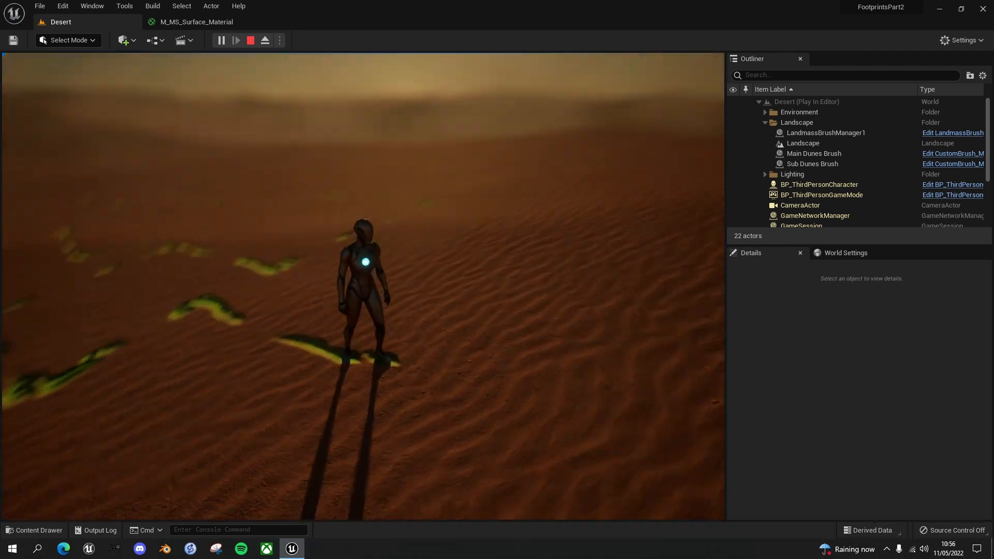
pyautogui.press('w')
pyautogui.press('d')
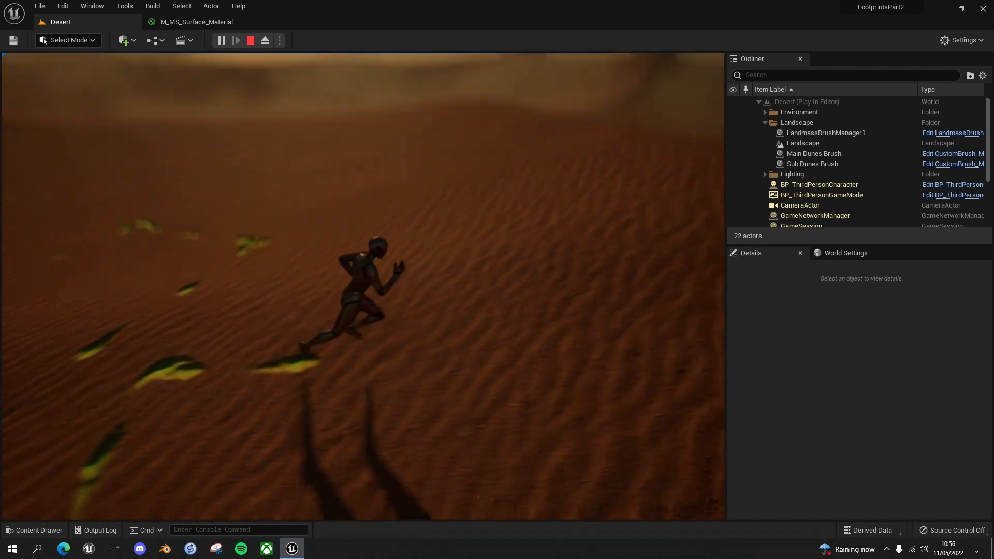
pyautogui.press('s')
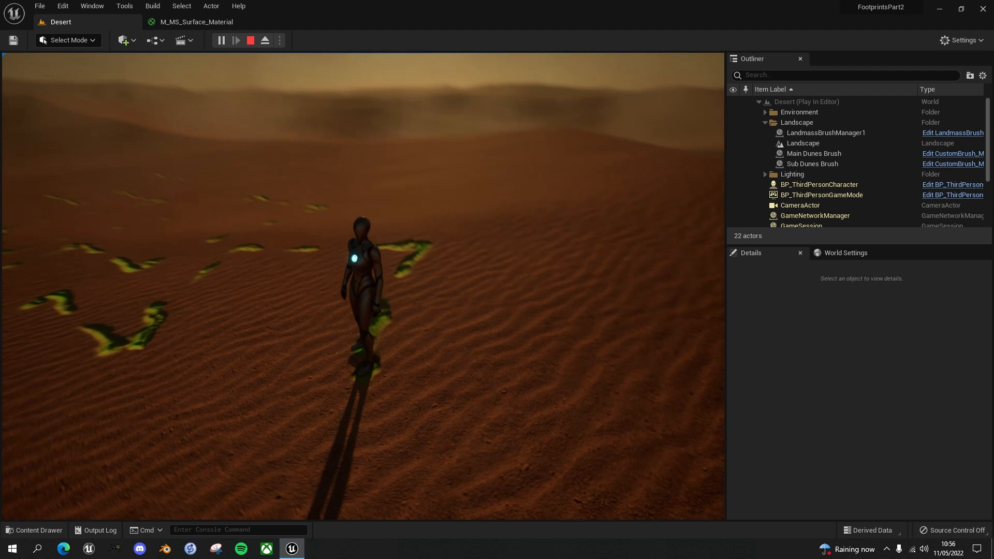
pyautogui.press('d')
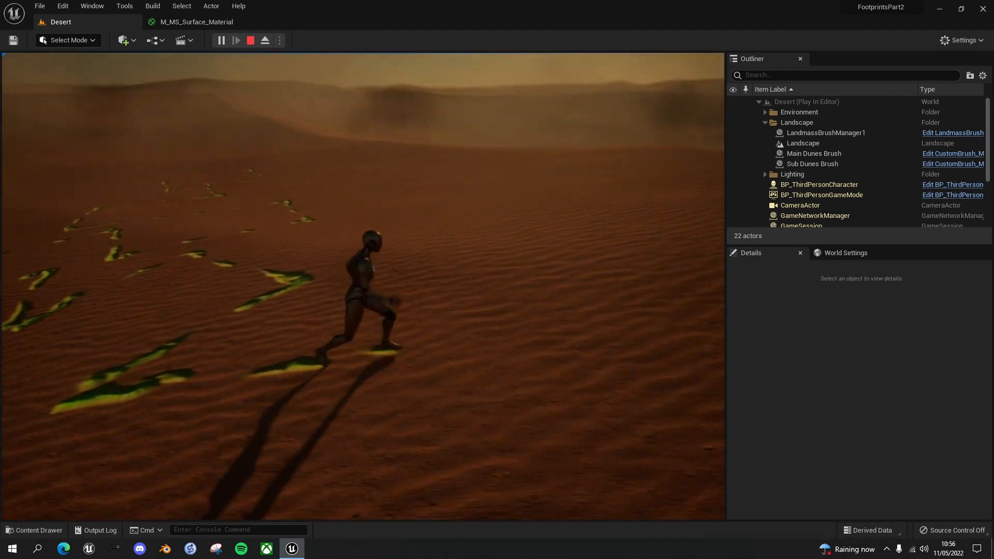
pyautogui.press('s')
pyautogui.press('a')
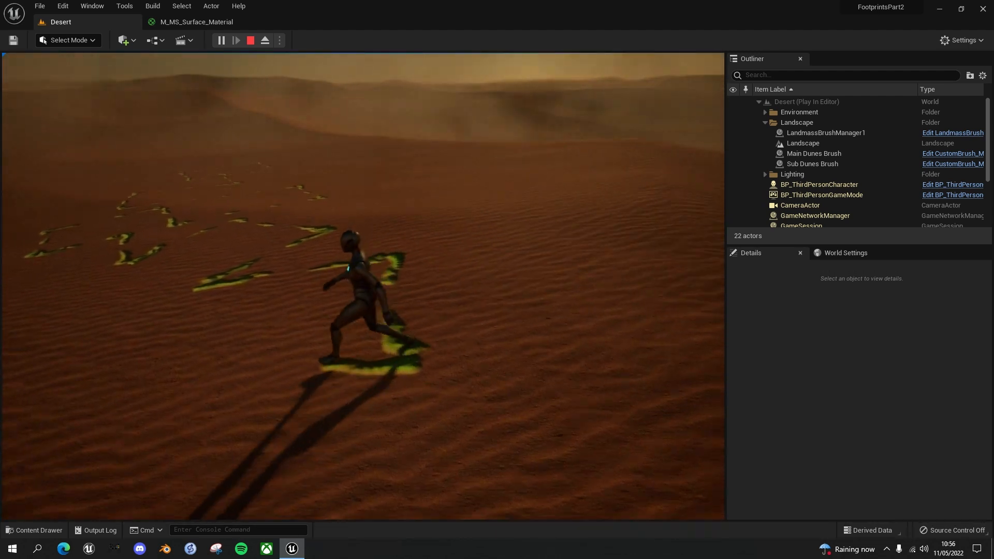
pyautogui.press('w')
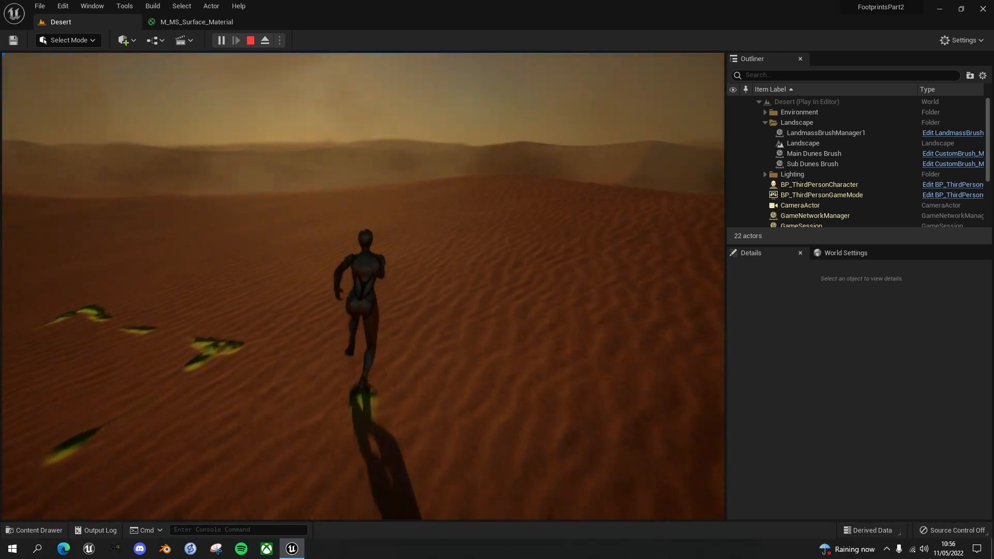
pyautogui.press('d')
pyautogui.press('s')
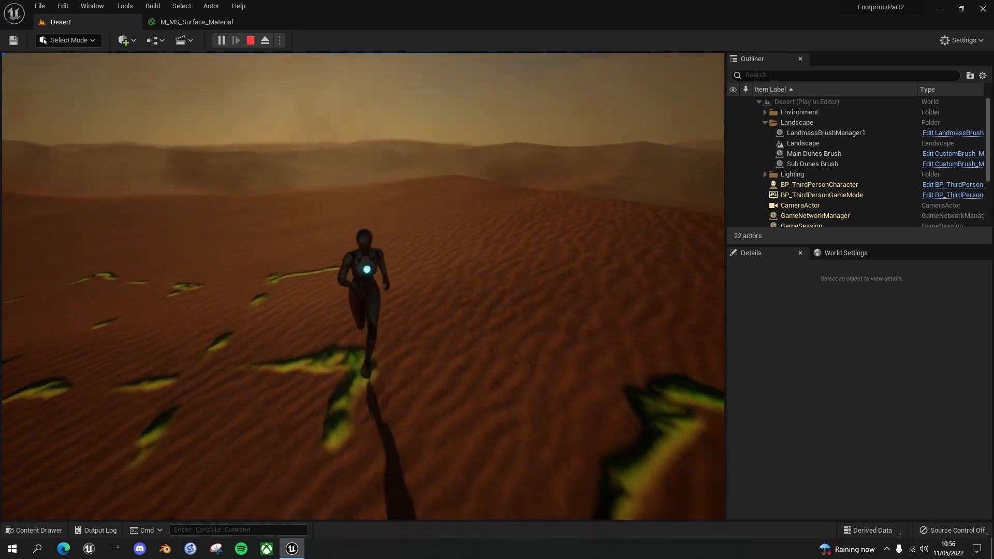
pyautogui.press('a')
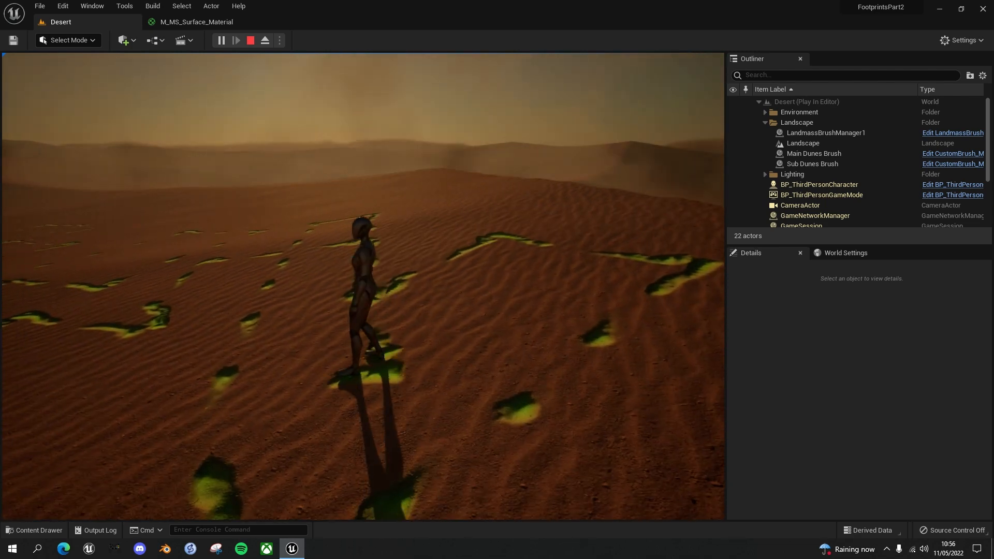
pyautogui.press('Escape')
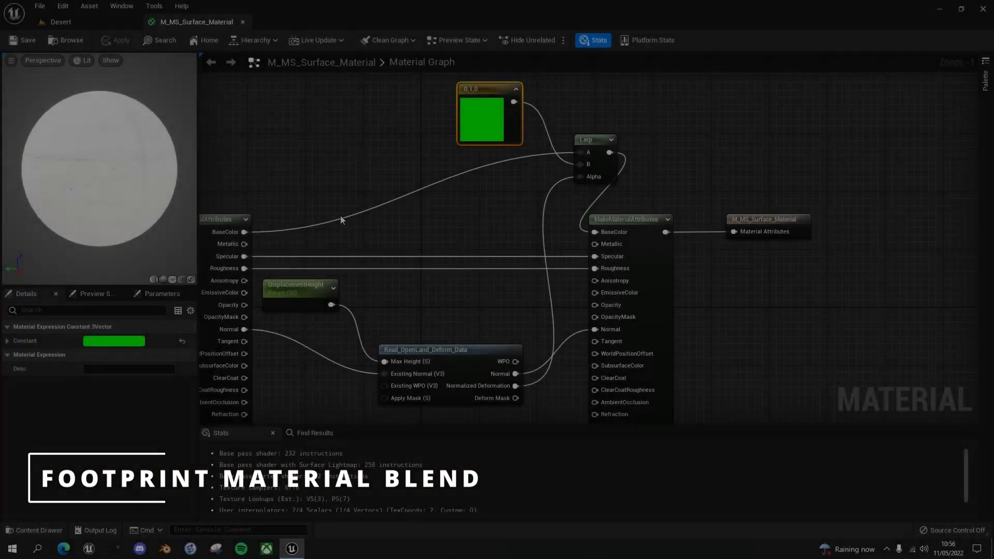
# Open Quixel Bridge from the material editor
pyautogui.scroll(-1, 418, 248)
pyautogui.moveTo(467, 231); pyautogui.dragTo(500, 195, button='right')
pyautogui.scroll(-1, 496, 225)
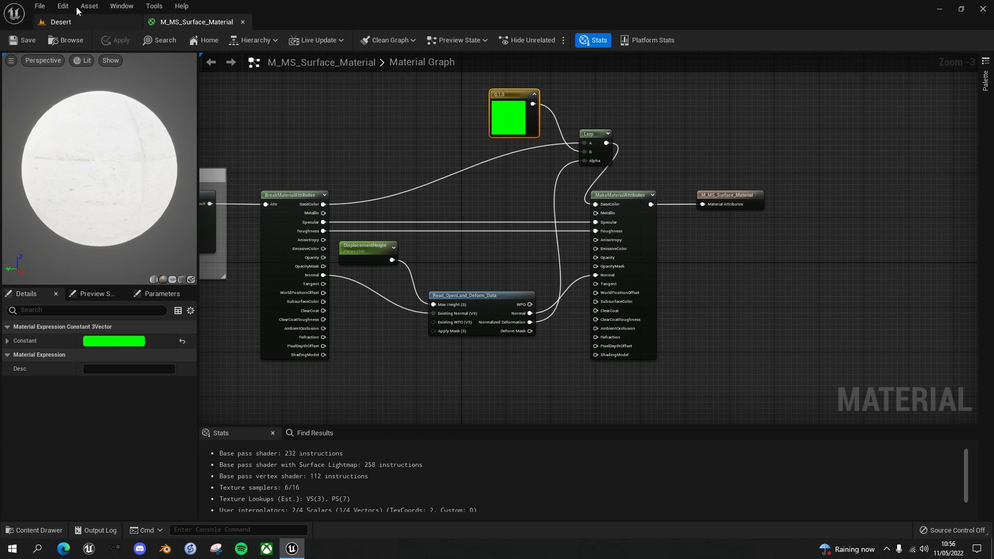
pyautogui.click(61, 6)
pyautogui.moveTo(38, 10)
pyautogui.moveTo(131, 5)
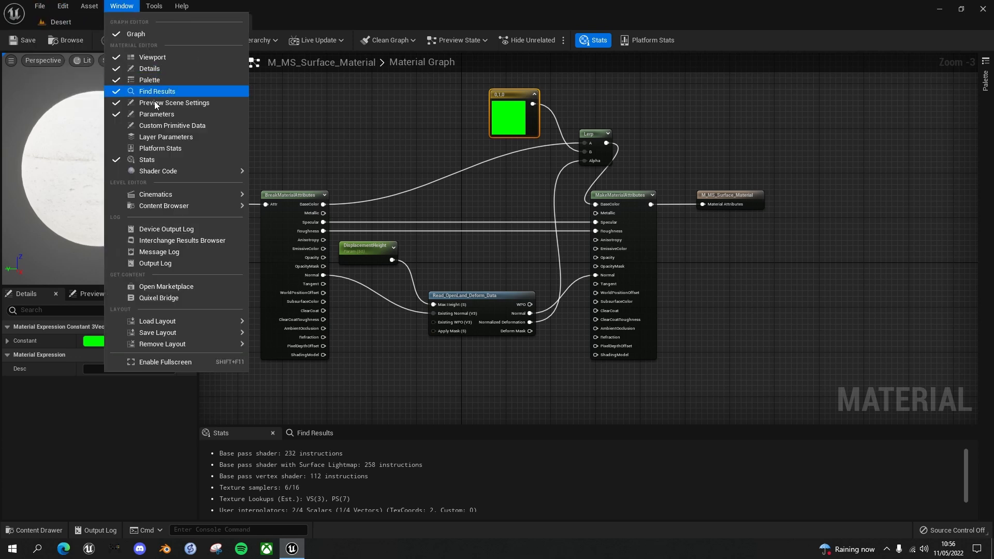
pyautogui.click(156, 297)
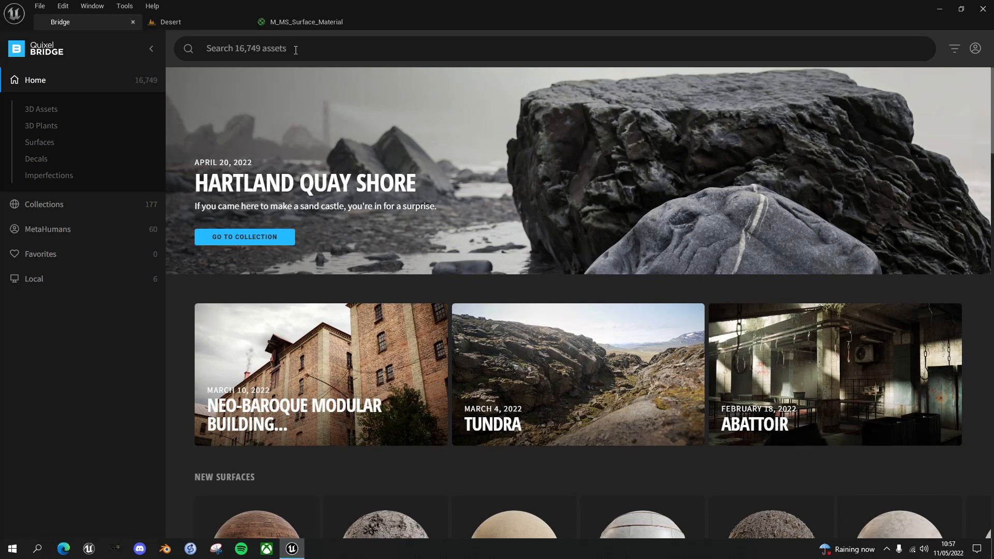
# Search Bridge for "coal soil" using the Powdered Coal And Soil suggestion, and open that surface's details
pyautogui.click(296, 50)
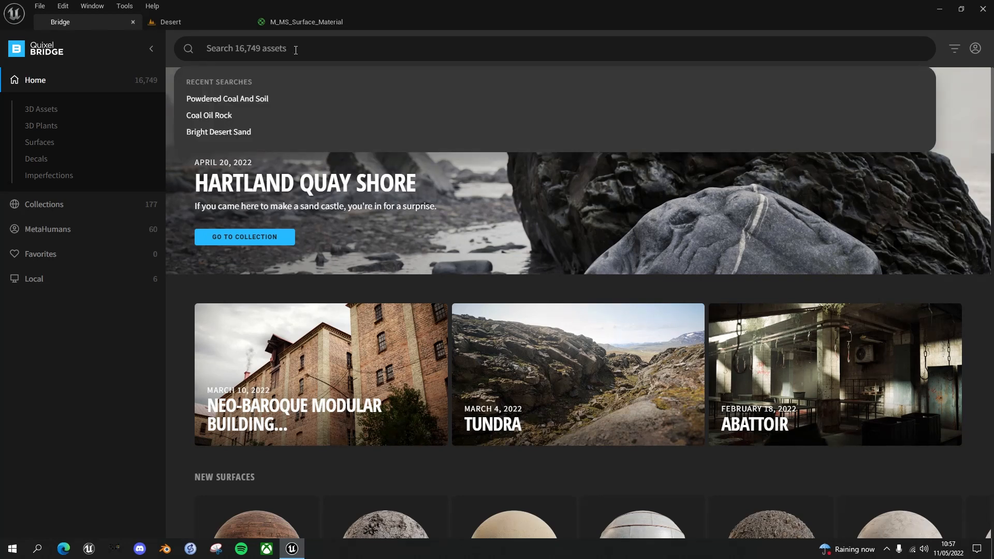
pyautogui.write('co')
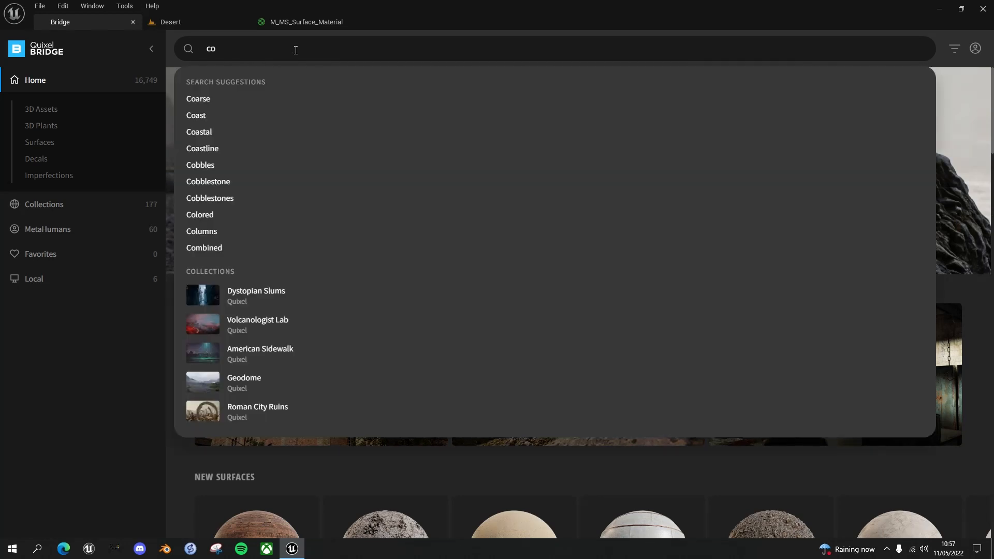
pyautogui.write('al soil')
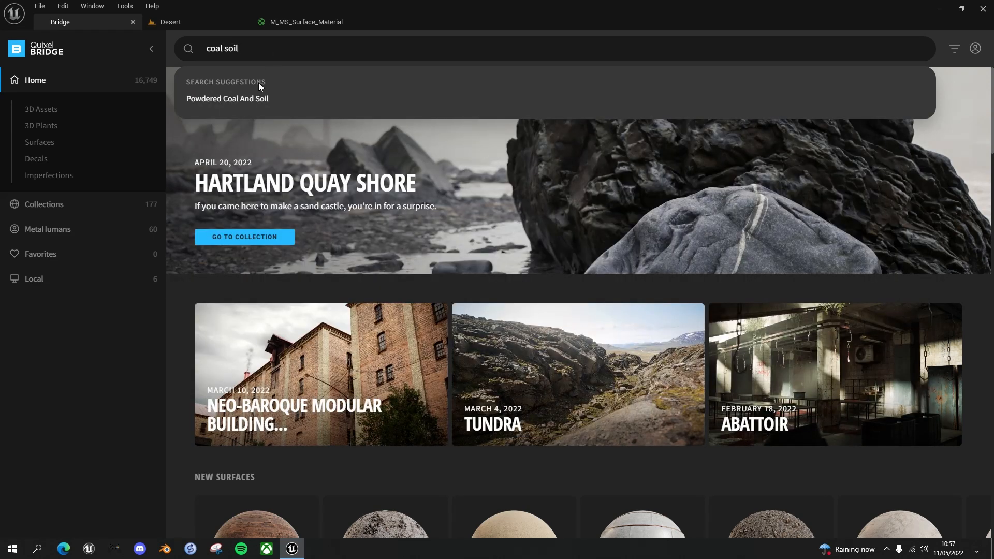
pyautogui.click(231, 98)
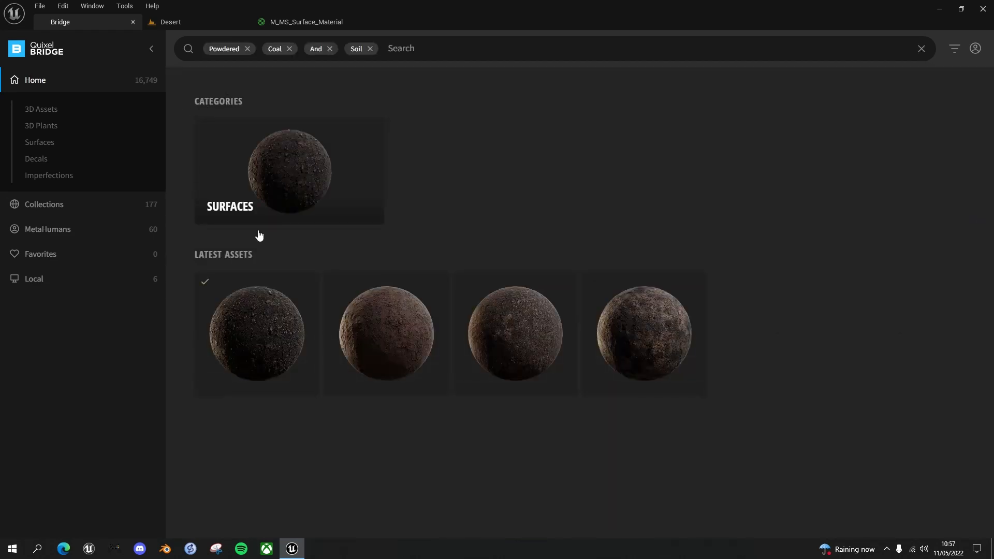
pyautogui.click(252, 351)
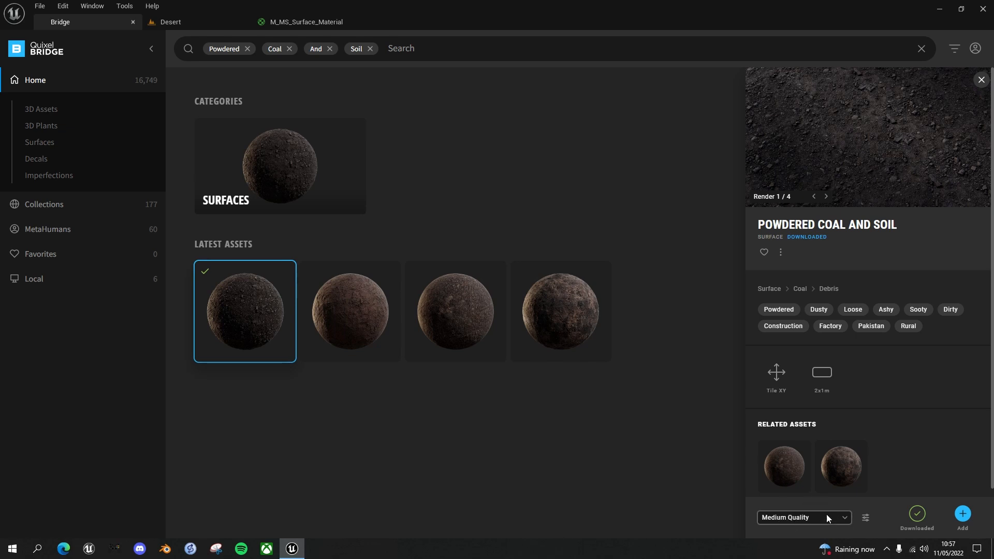
# Add the Powdered Coal And Soil surface to the project at Medium Quality, and close the Content Browser window and Bridge
pyautogui.click(962, 517)
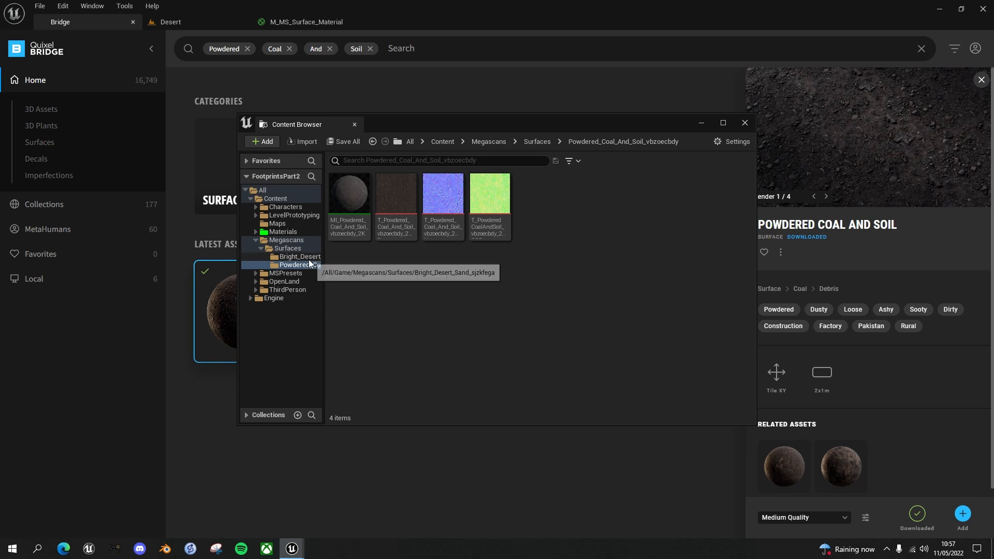
pyautogui.click(744, 123)
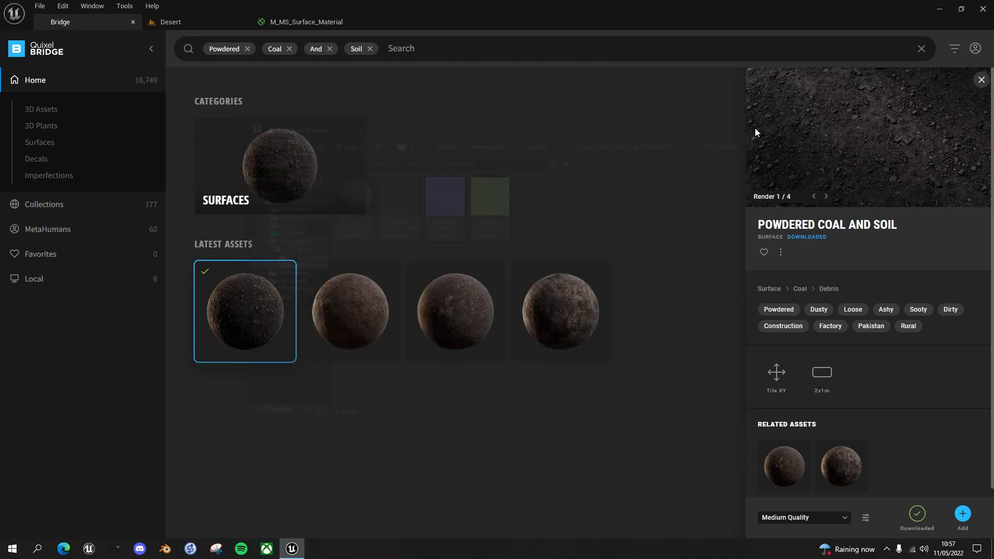
pyautogui.click(132, 22)
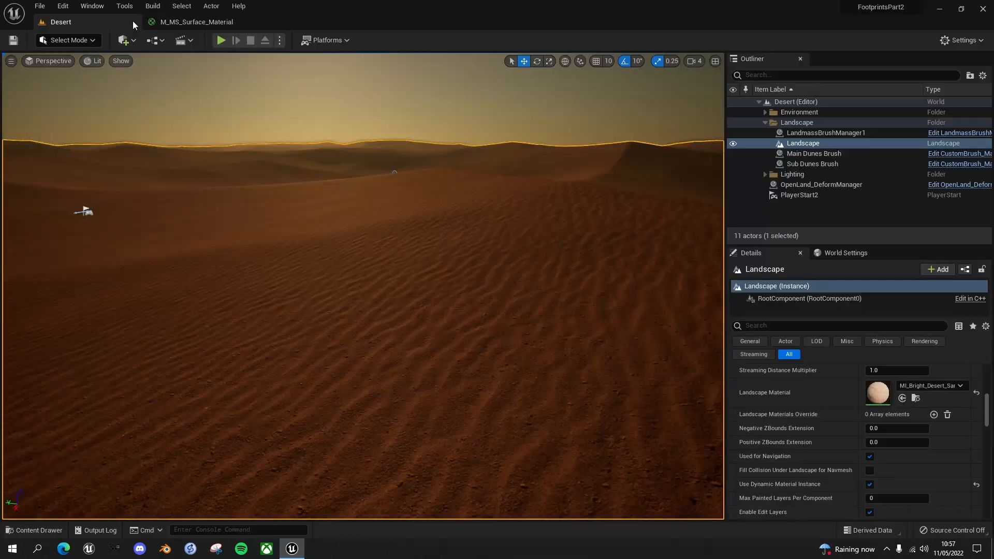
# Delete the green constant and its Lerp in M_MS_Surface_Material, and reconnect BaseColor directly from BreakMaterialAttributes to MakeMaterialAttributes
pyautogui.click(187, 23)
pyautogui.scroll(-2, 378, 167)
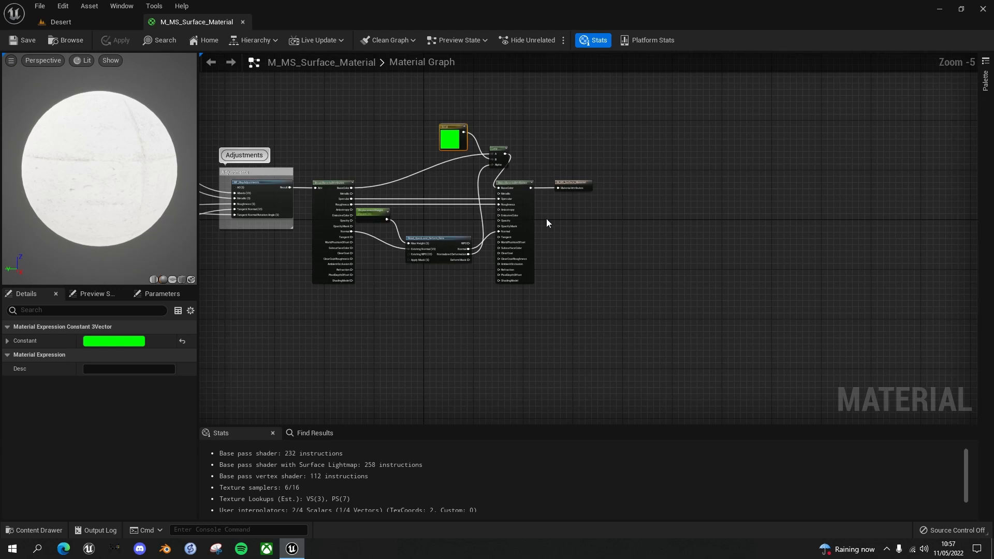
pyautogui.scroll(1, 546, 218)
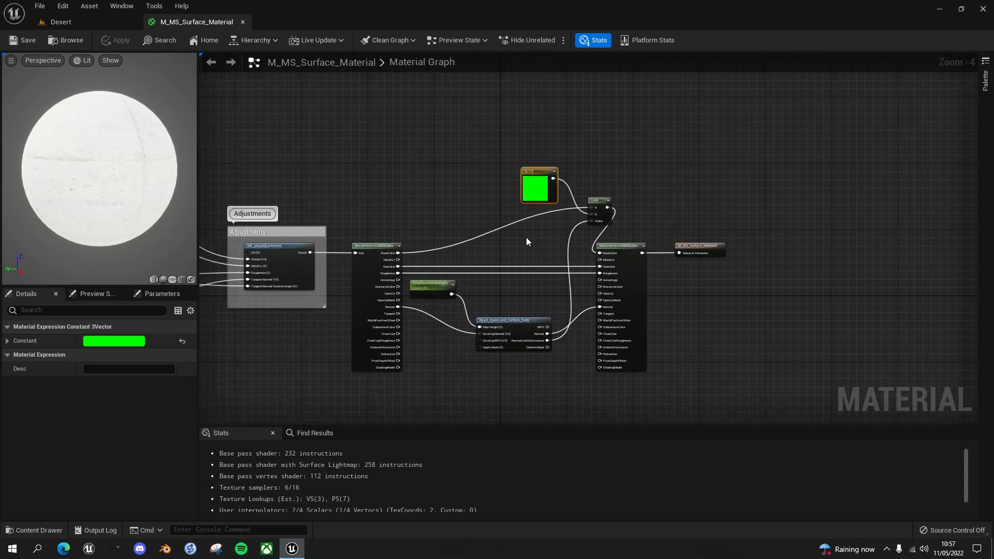
pyautogui.moveTo(527, 152); pyautogui.dragTo(596, 216)
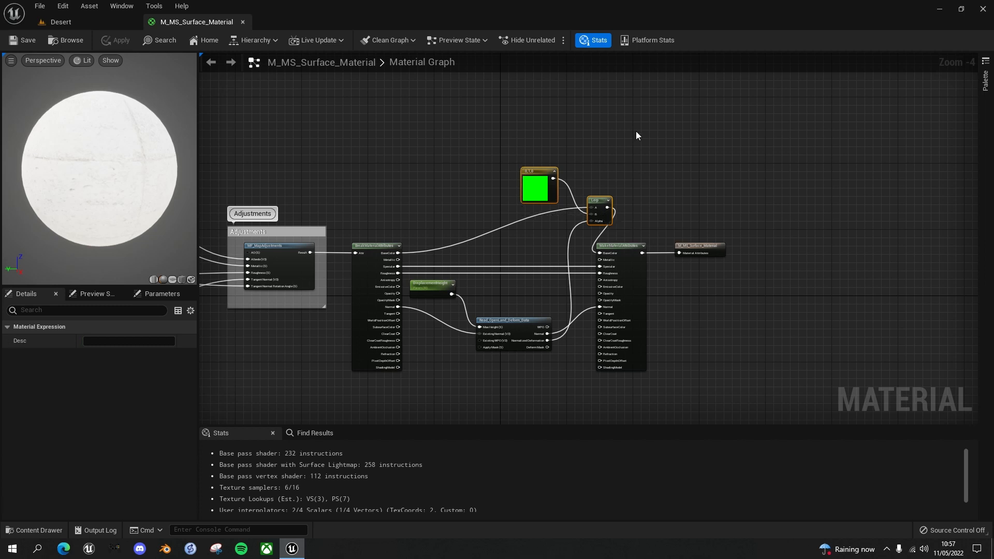
pyautogui.press('Delete')
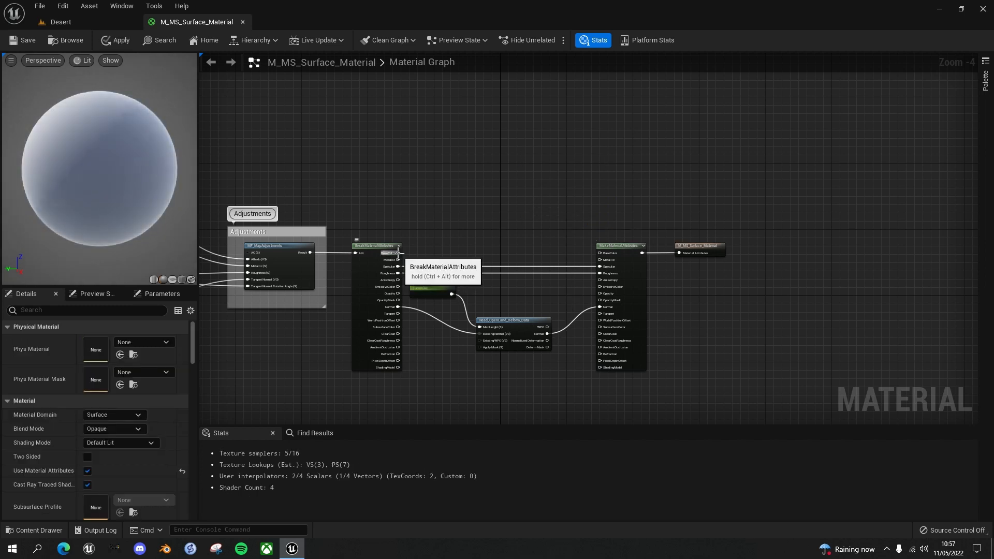
pyautogui.moveTo(397, 251); pyautogui.dragTo(602, 253)
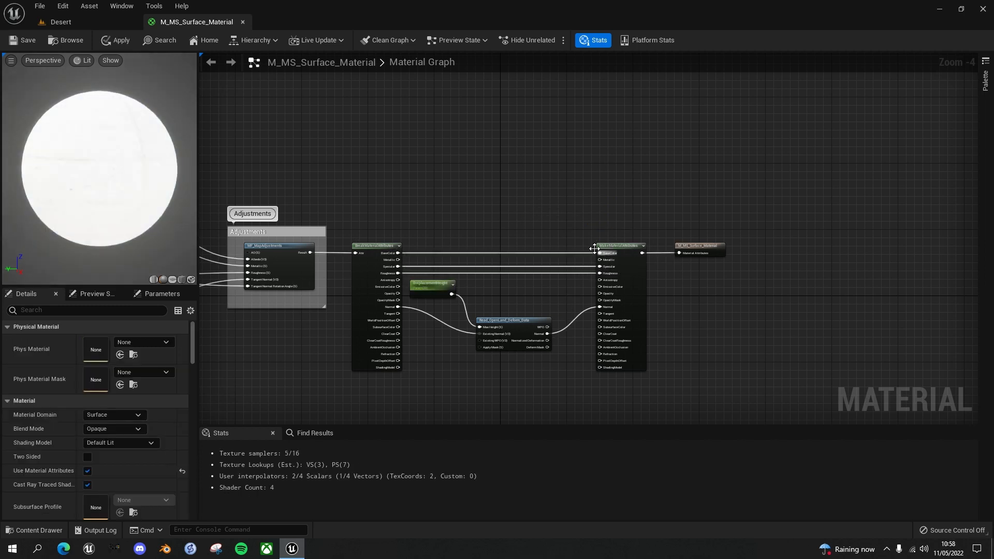
# Add the three Powdered_Coal_And_Soil textures (albedo, ORDp and normal) to the material graph as texture samples above the existing nodes
pyautogui.moveTo(532, 208); pyautogui.dragTo(554, 210, button='right')
pyautogui.scroll(-1, 555, 152)
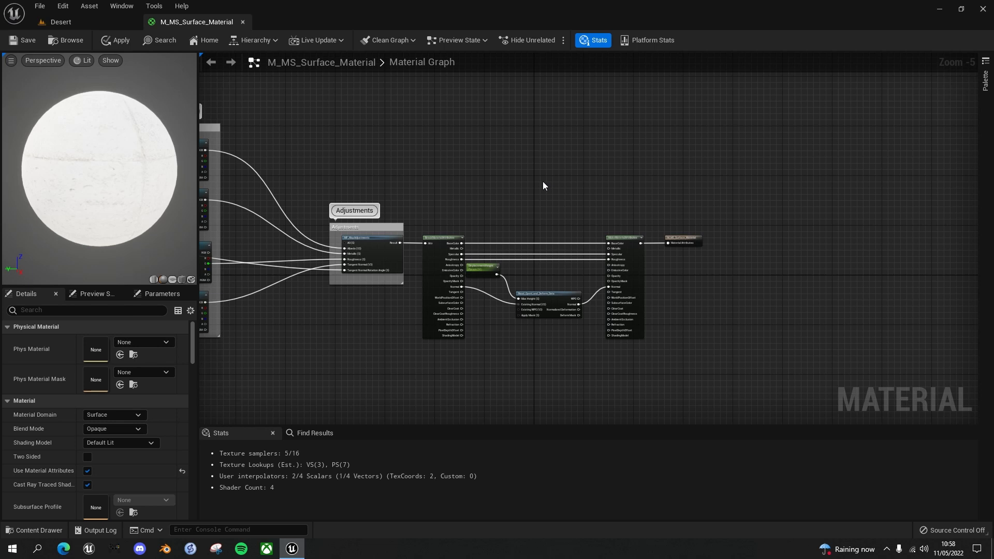
pyautogui.moveTo(535, 184); pyautogui.dragTo(519, 223, button='right')
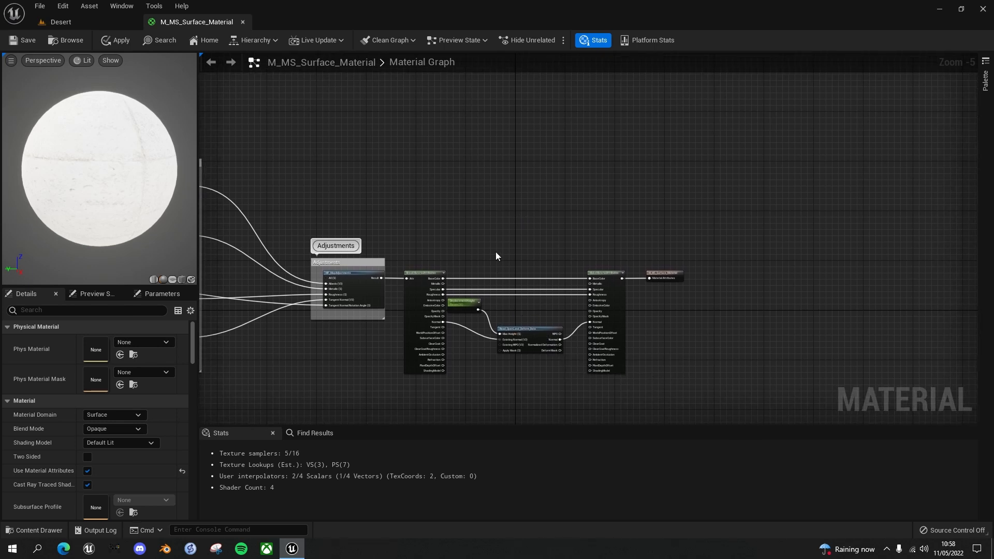
pyautogui.moveTo(496, 251); pyautogui.dragTo(505, 195, button='right')
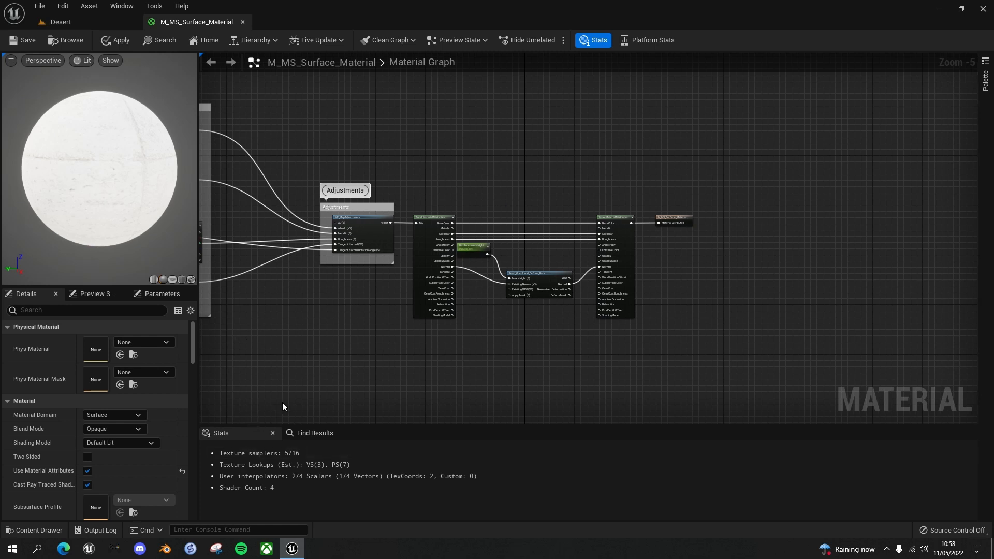
pyautogui.hotkey('ctrl', 'space')
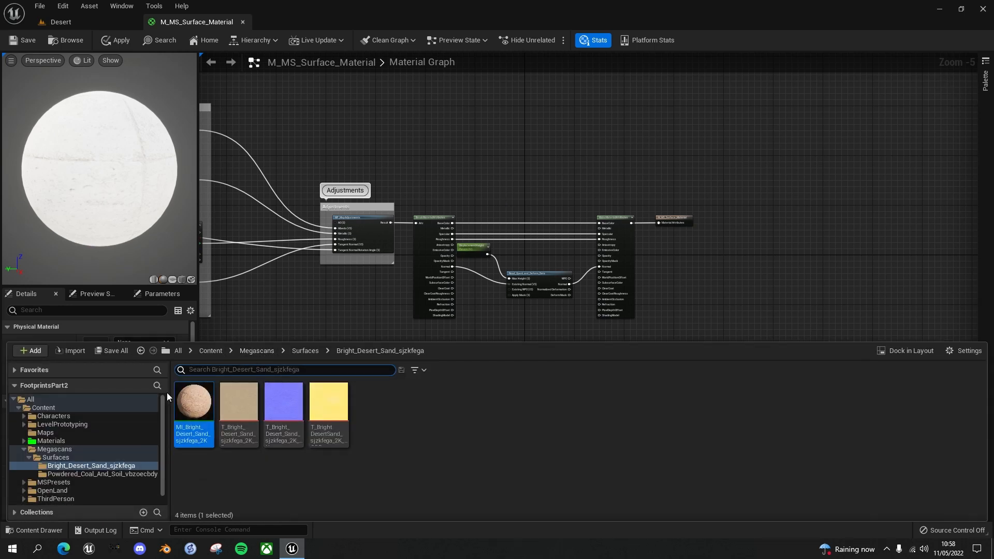
pyautogui.click(73, 474)
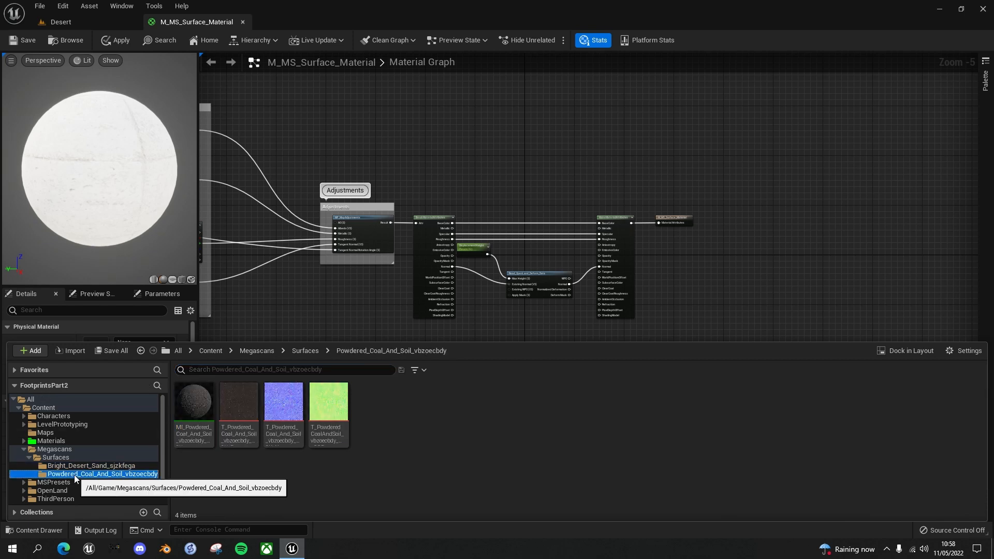
pyautogui.click(239, 397)
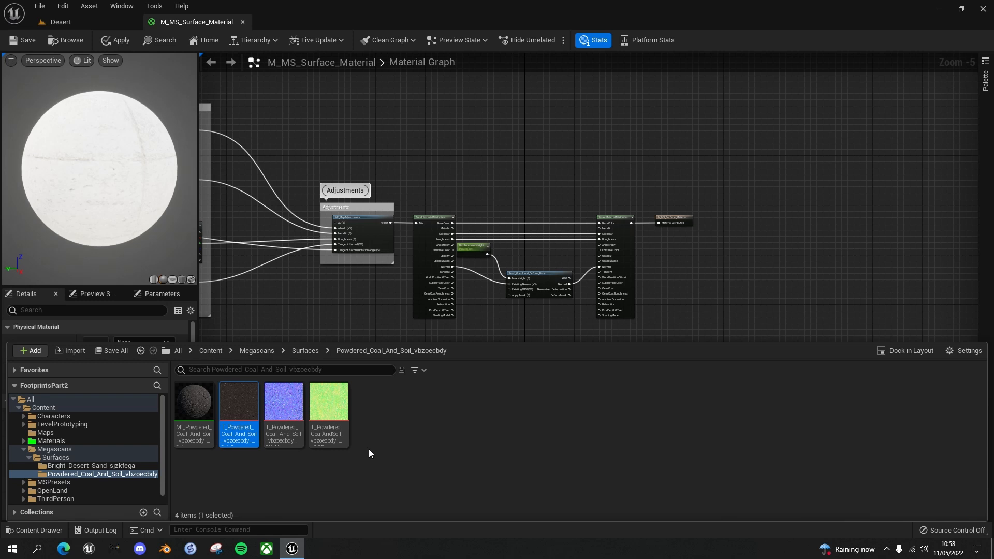
pyautogui.keyDown('ctrl'); pyautogui.click(328, 401); pyautogui.keyUp('ctrl')
pyautogui.keyDown('ctrl'); pyautogui.click(283, 401); pyautogui.keyUp('ctrl')
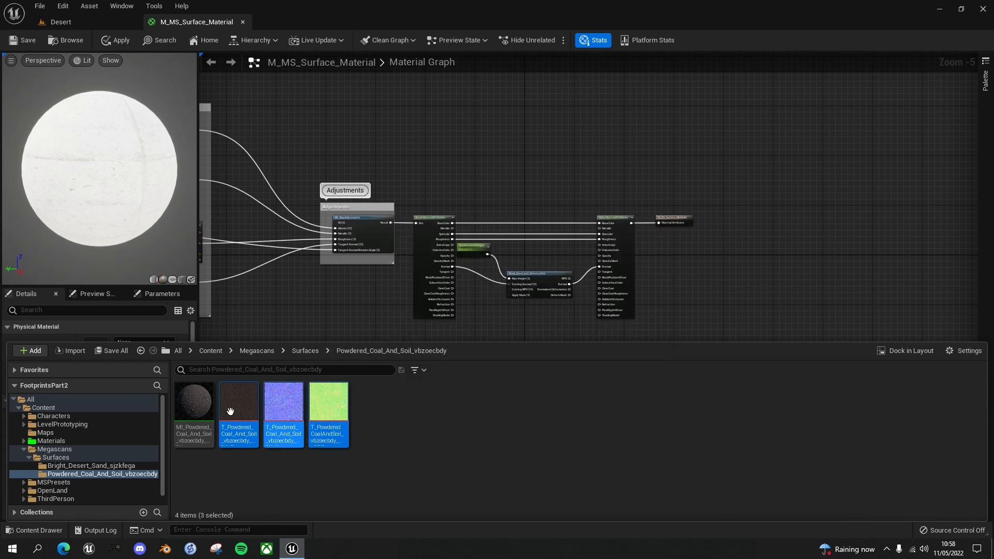
pyautogui.moveTo(321, 396)
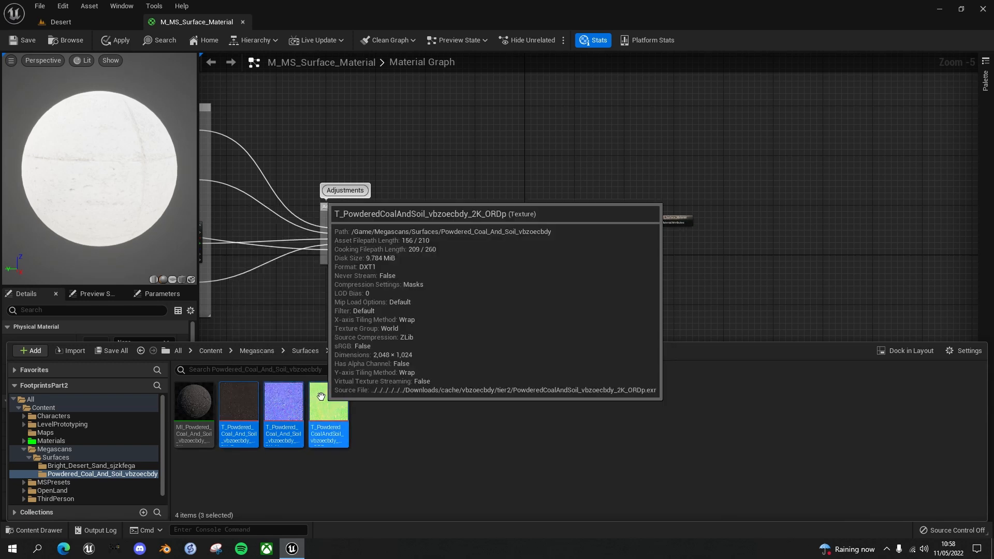
pyautogui.moveTo(239, 404)
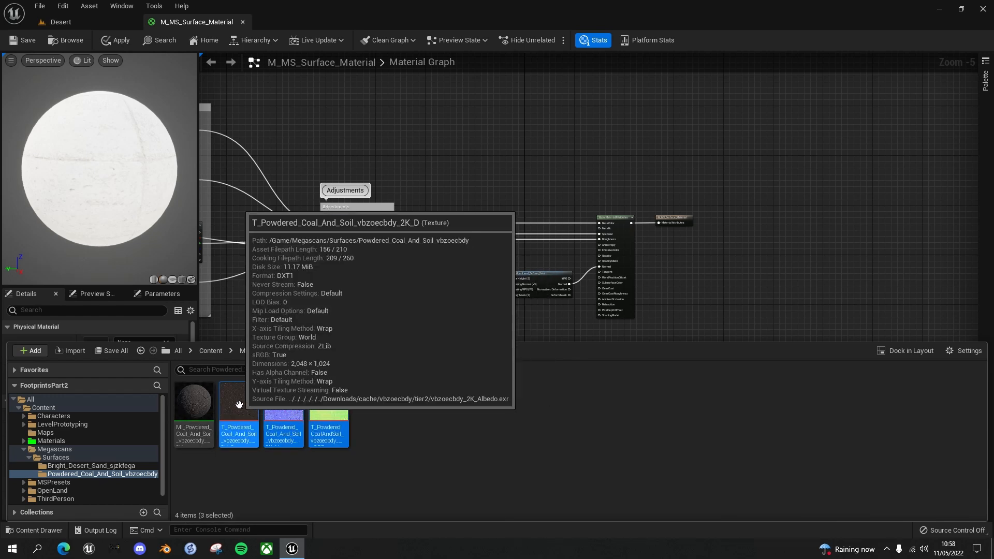
pyautogui.moveTo(239, 404); pyautogui.dragTo(449, 113)
# Arrange the three new texture samples in a vertical column, ordered albedo, ORDp mask, normal
pyautogui.moveTo(533, 170); pyautogui.dragTo(536, 276, button='right')
pyautogui.scroll(1, 536, 275)
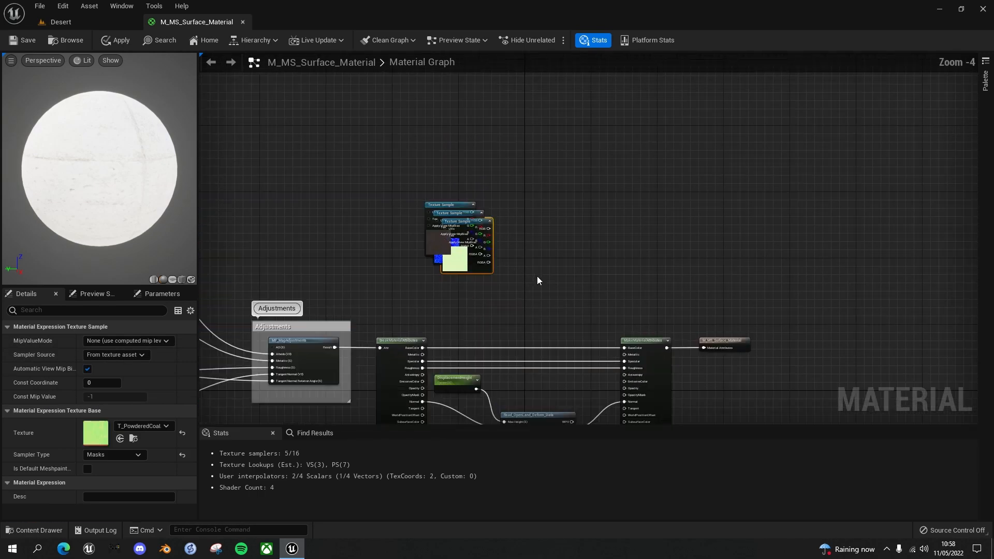
pyautogui.click(505, 176)
pyautogui.moveTo(451, 208); pyautogui.dragTo(462, 101)
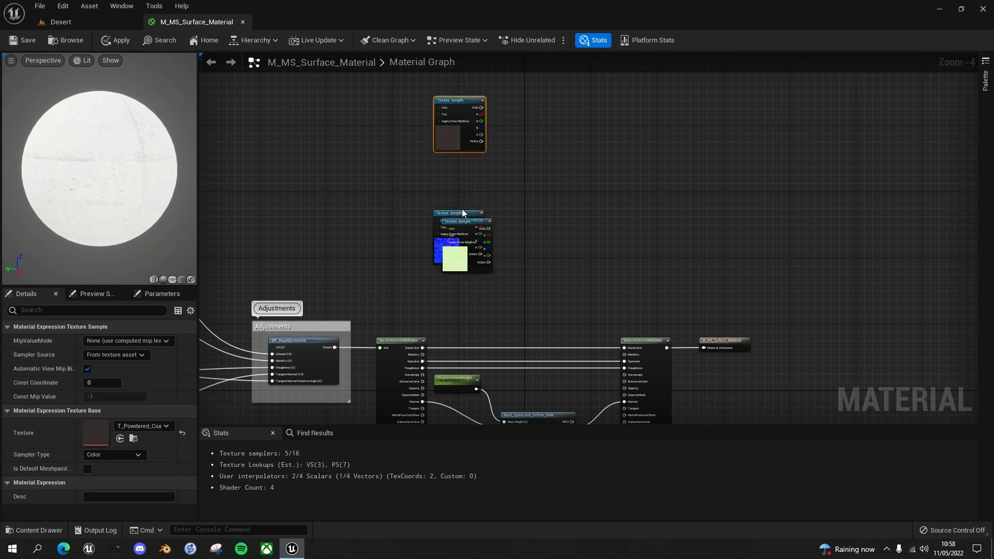
pyautogui.moveTo(462, 209); pyautogui.dragTo(396, 196)
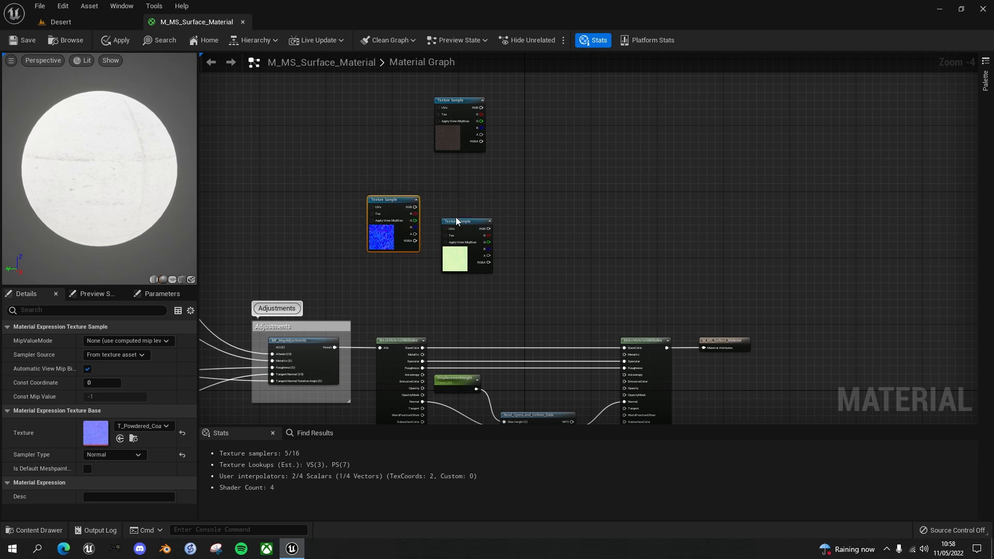
pyautogui.moveTo(456, 221); pyautogui.dragTo(455, 160)
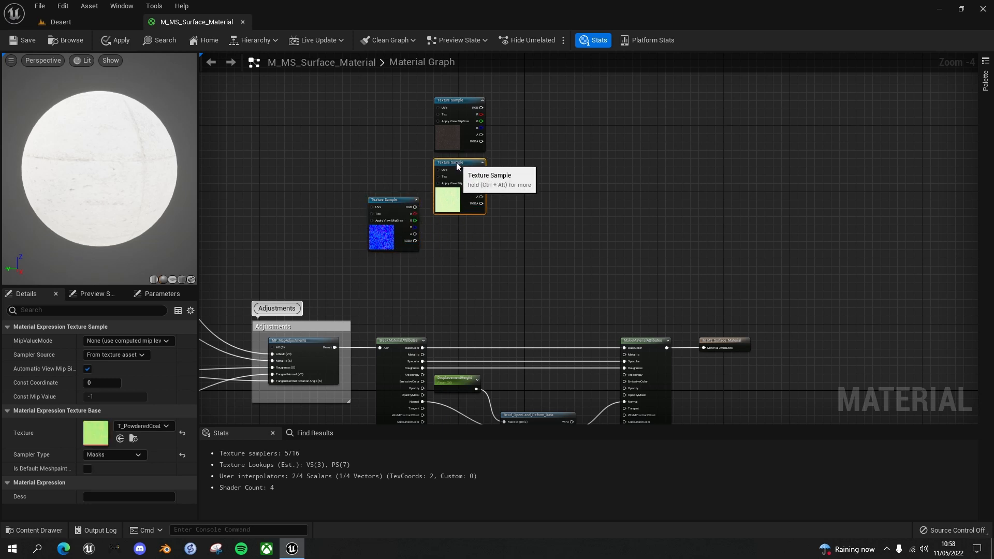
pyautogui.moveTo(402, 199); pyautogui.dragTo(472, 231)
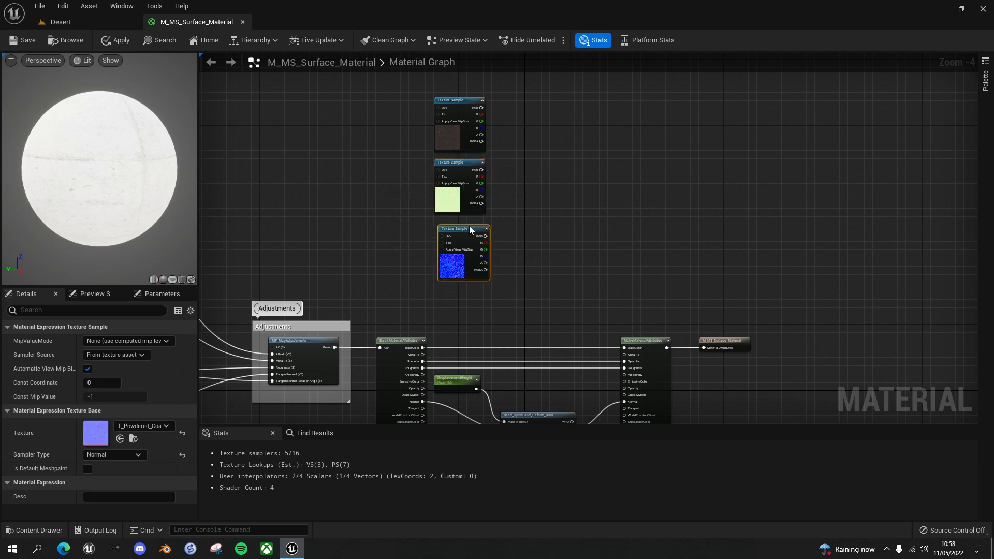
# Add a MakeMaterialAttributes node beside the column of coal and soil texture samples
pyautogui.scroll(1, 490, 233)
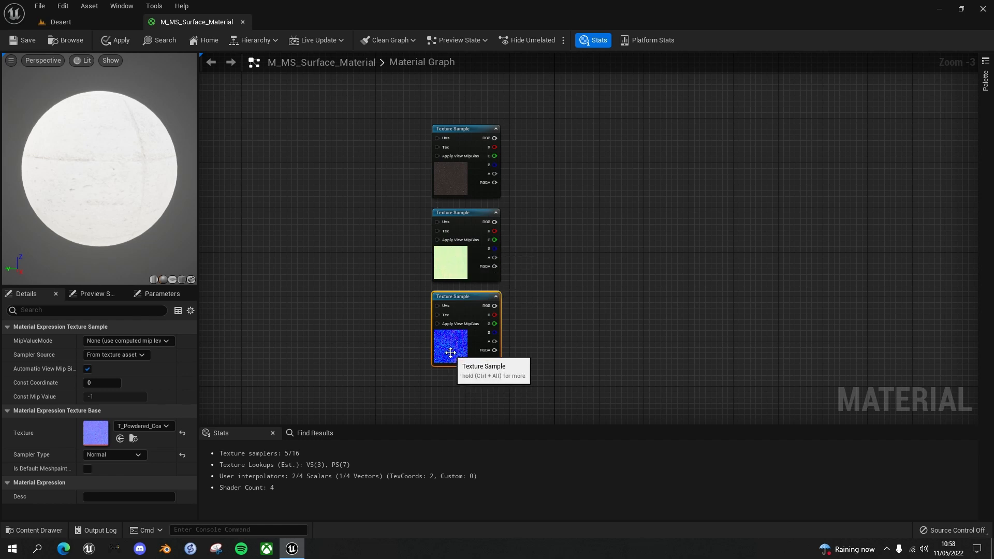
pyautogui.moveTo(574, 303)
pyautogui.mouseDown(button='right')
pyautogui.moveTo(570, 278)
pyautogui.moveTo(560, 304)
pyautogui.mouseUp(button='right')
pyautogui.rightClick(552, 162)
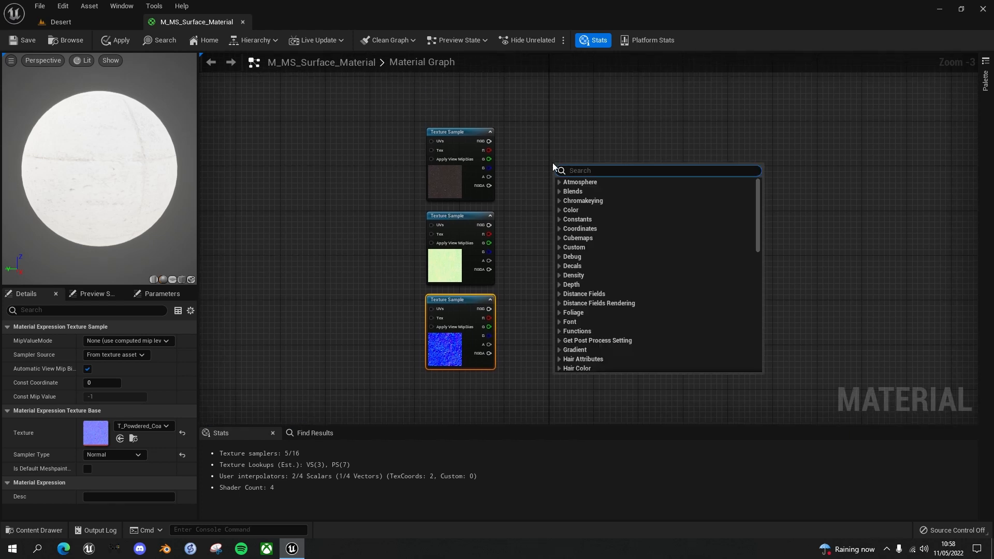
pyautogui.write('make mater')
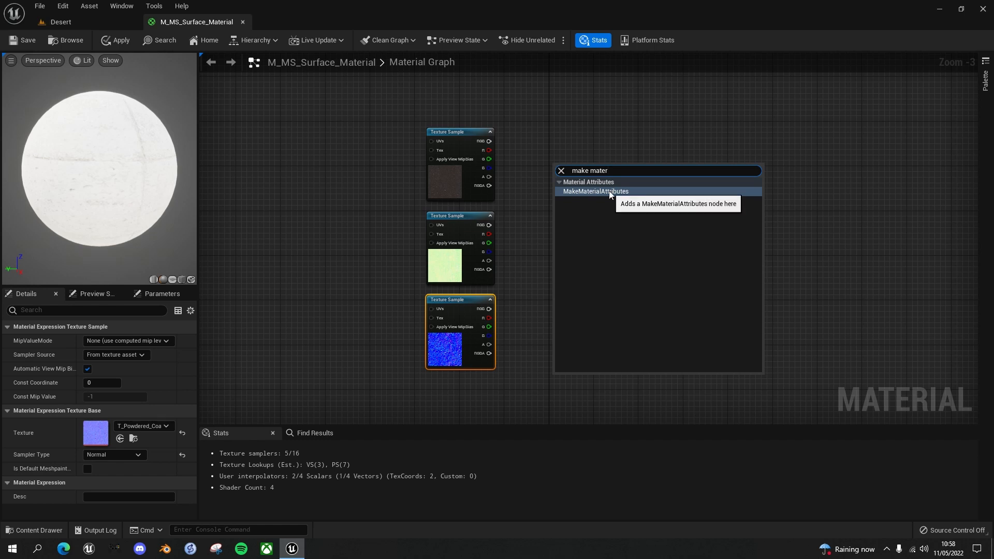
pyautogui.click(609, 191)
pyautogui.moveTo(594, 165); pyautogui.dragTo(580, 130)
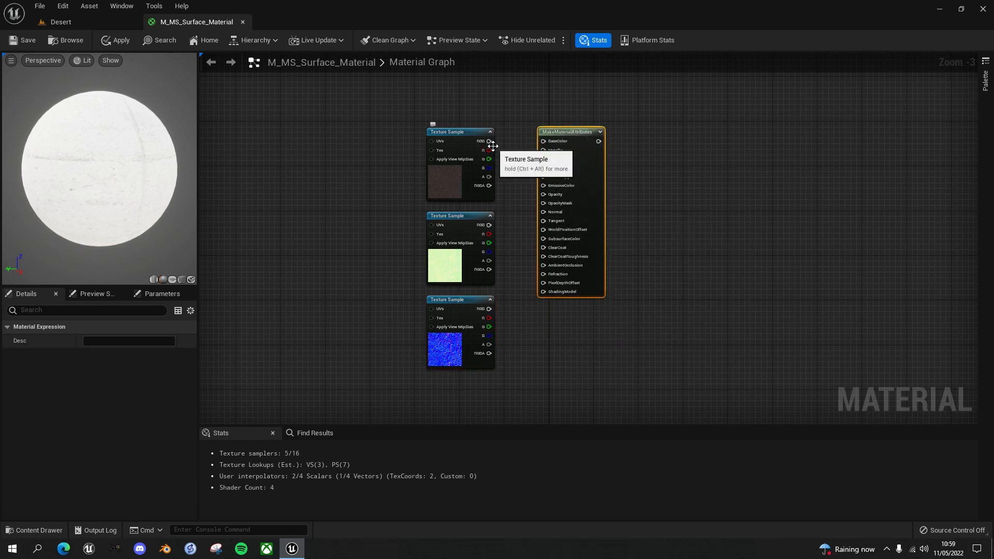
# Connect the albedo RGB to BaseColor, the mask's green channel to Roughness and the normal RGB to Normal on the new MakeMaterialAttributes
pyautogui.moveTo(490, 142); pyautogui.dragTo(545, 141)
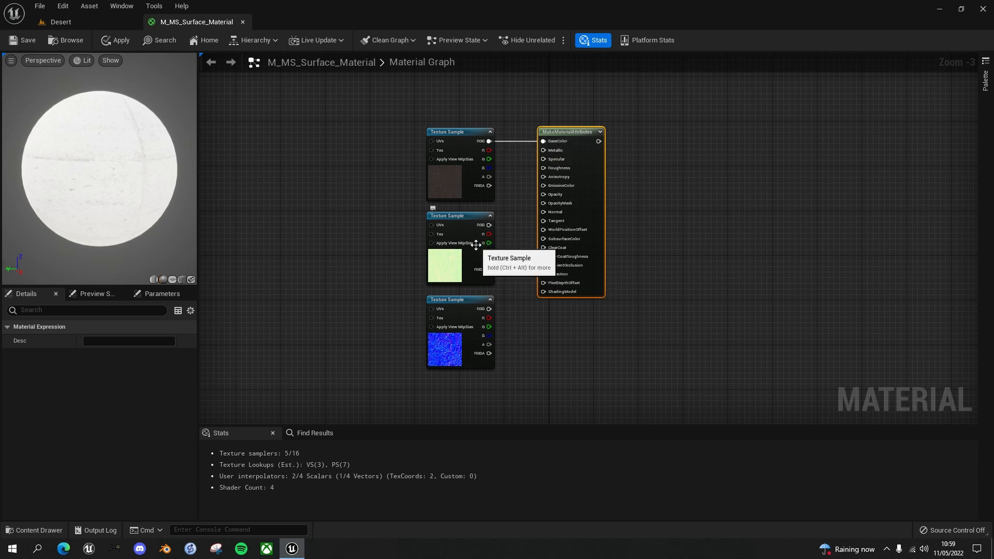
pyautogui.moveTo(489, 242); pyautogui.dragTo(545, 168)
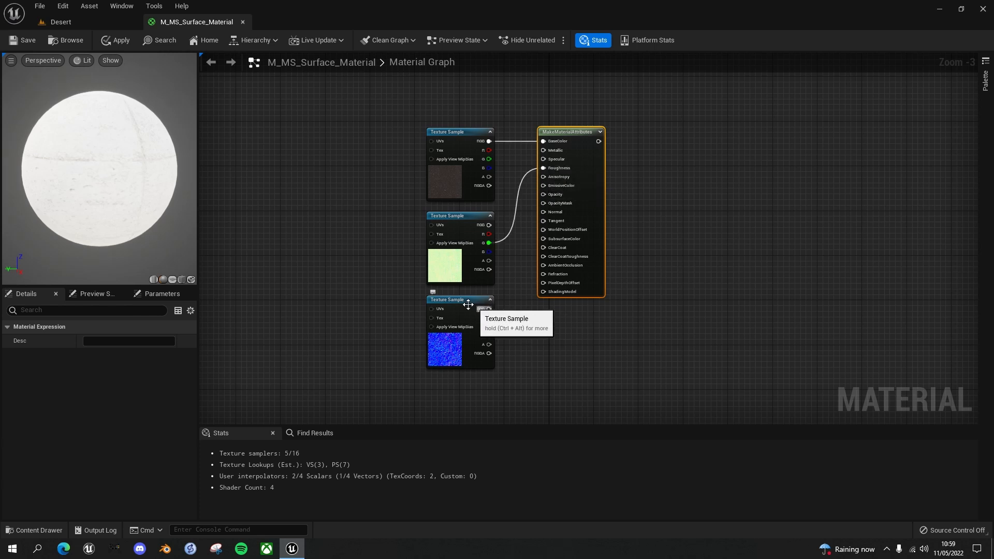
pyautogui.moveTo(489, 309); pyautogui.dragTo(544, 212)
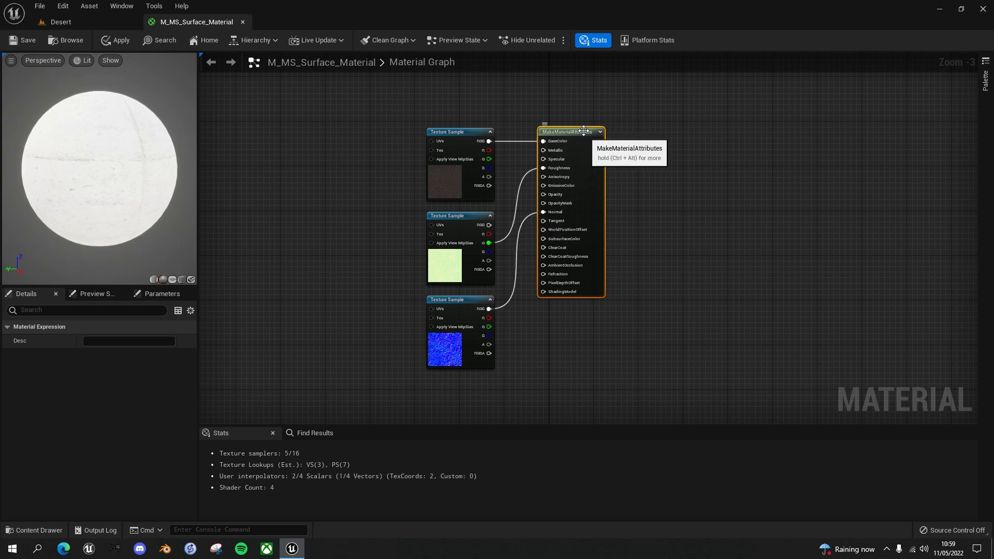
pyautogui.moveTo(578, 132); pyautogui.dragTo(595, 131)
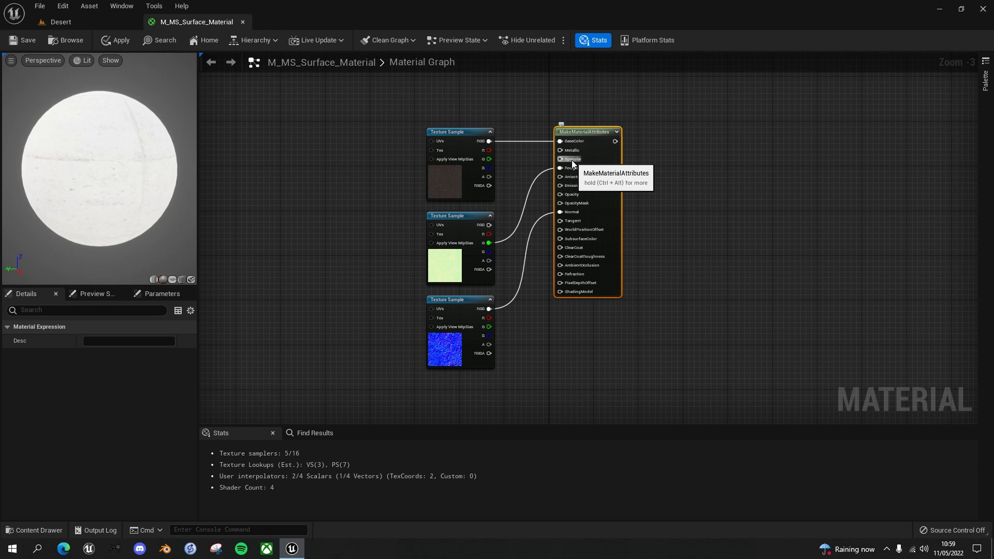
# Add a constant of 0.2 and connect it to Specular on the new MakeMaterialAttributes node
pyautogui.press('1')
pyautogui.click(517, 158)
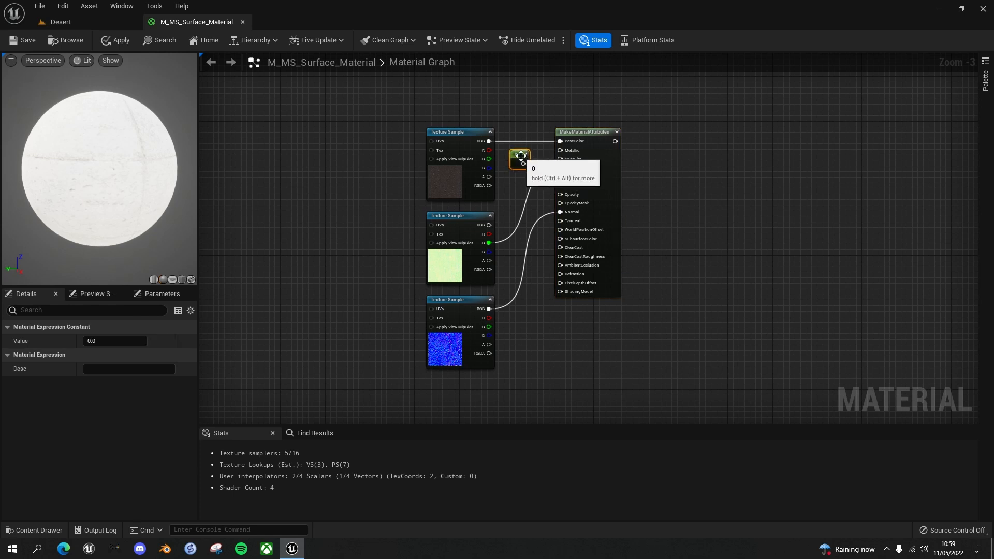
pyautogui.click(86, 343)
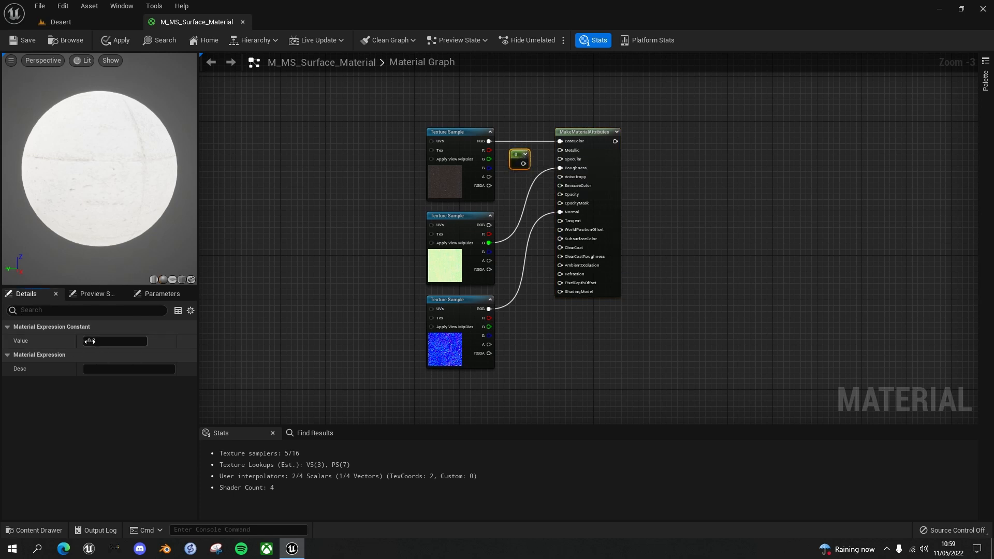
pyautogui.write('0.2')
pyautogui.press('Return')
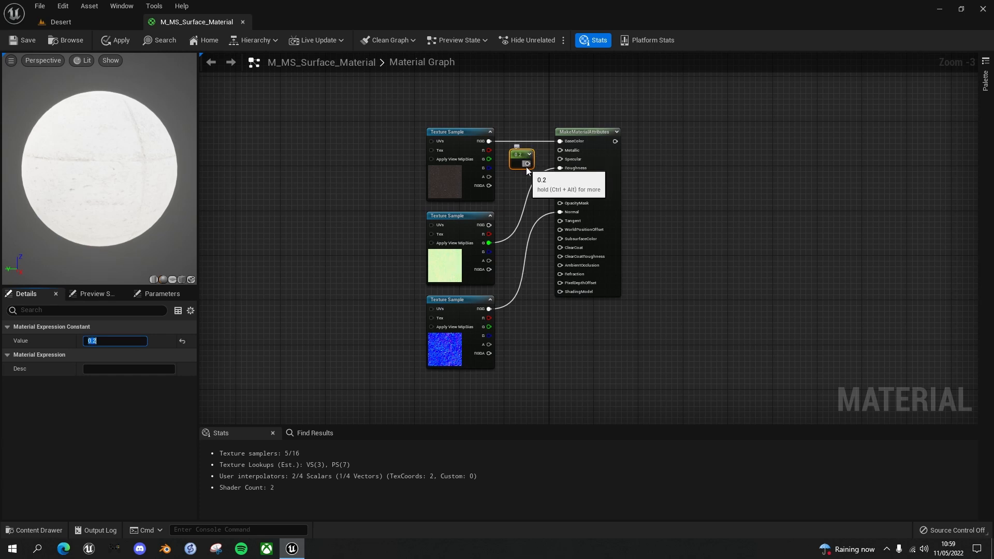
pyautogui.moveTo(528, 163); pyautogui.dragTo(559, 159)
# Group the coal and soil texture samples, the constant and their MakeMaterialAttributes in a comment titled "Dirt Material"
pyautogui.moveTo(410, 99); pyautogui.dragTo(635, 391)
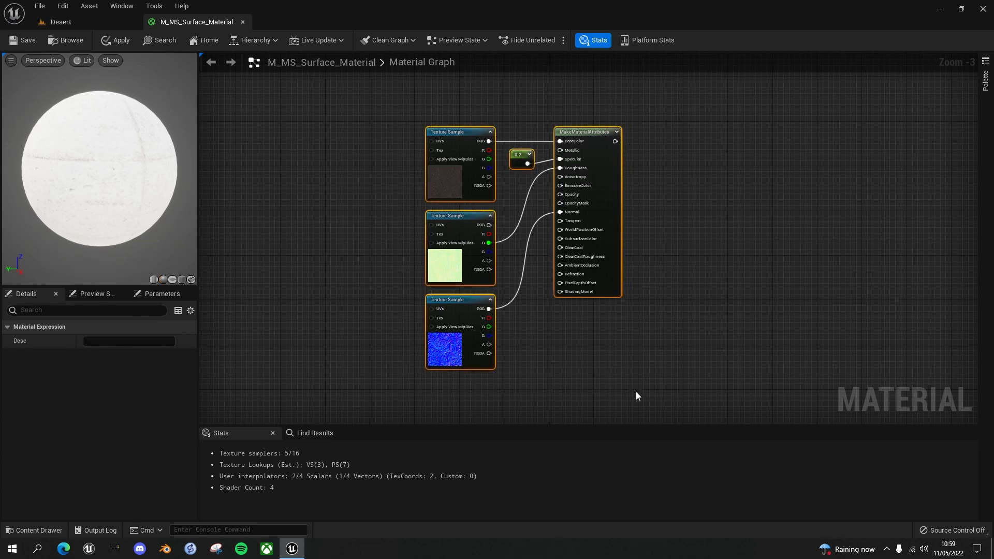
pyautogui.press('c')
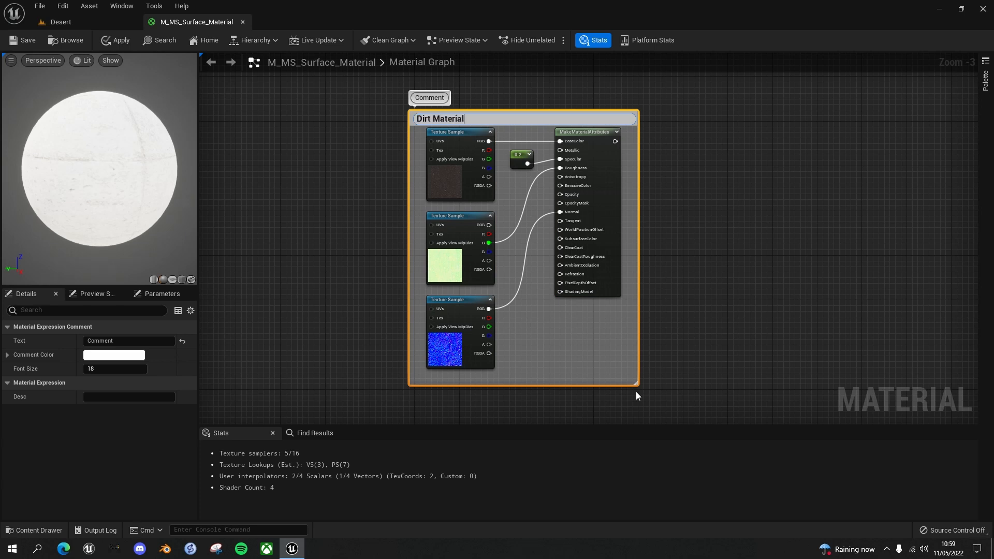
pyautogui.press('Return')
pyautogui.rightClick(685, 229)
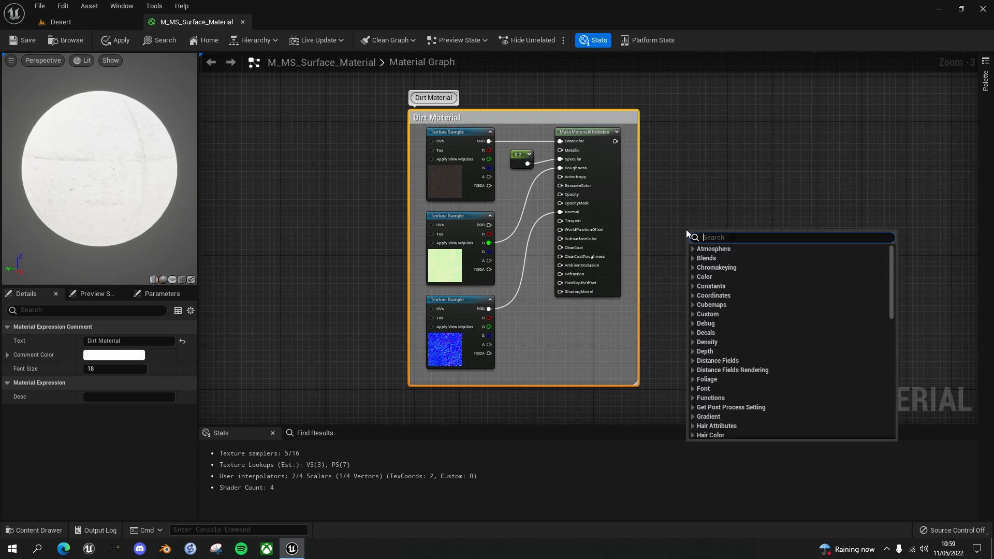
pyautogui.click(678, 194)
pyautogui.moveTo(678, 194); pyautogui.dragTo(694, 210, button='right')
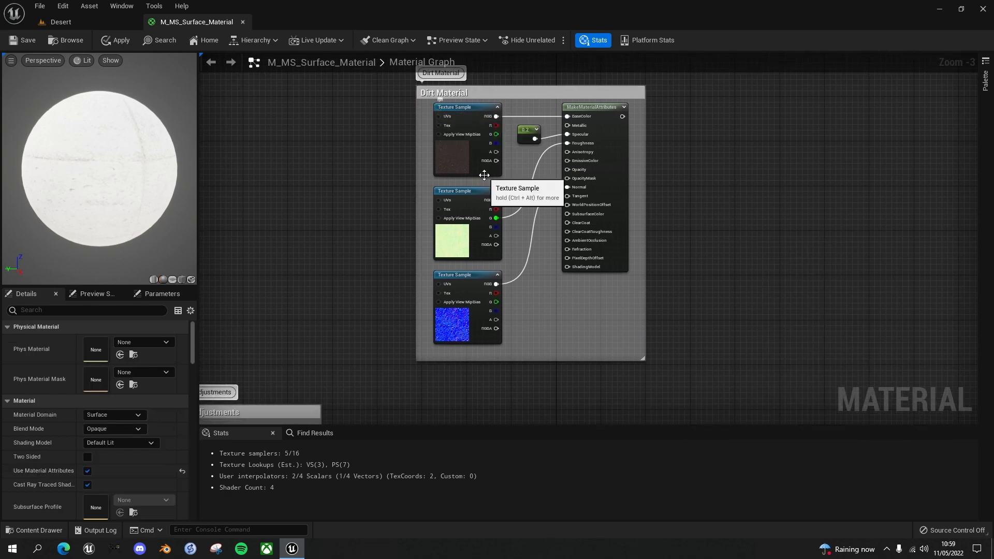
pyautogui.scroll(-1, 470, 192)
pyautogui.moveTo(337, 222); pyautogui.dragTo(496, 212, button='right')
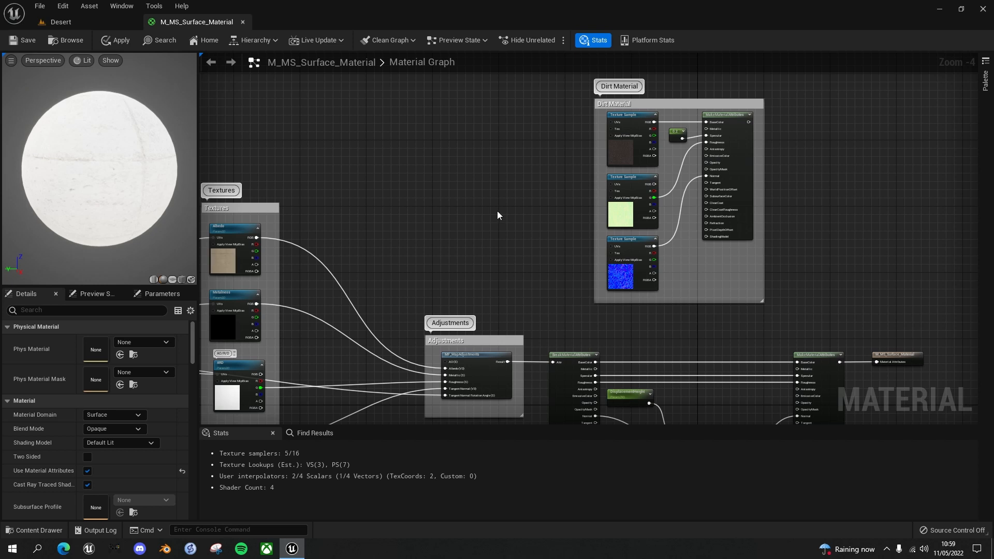
pyautogui.scroll(-2, 497, 210)
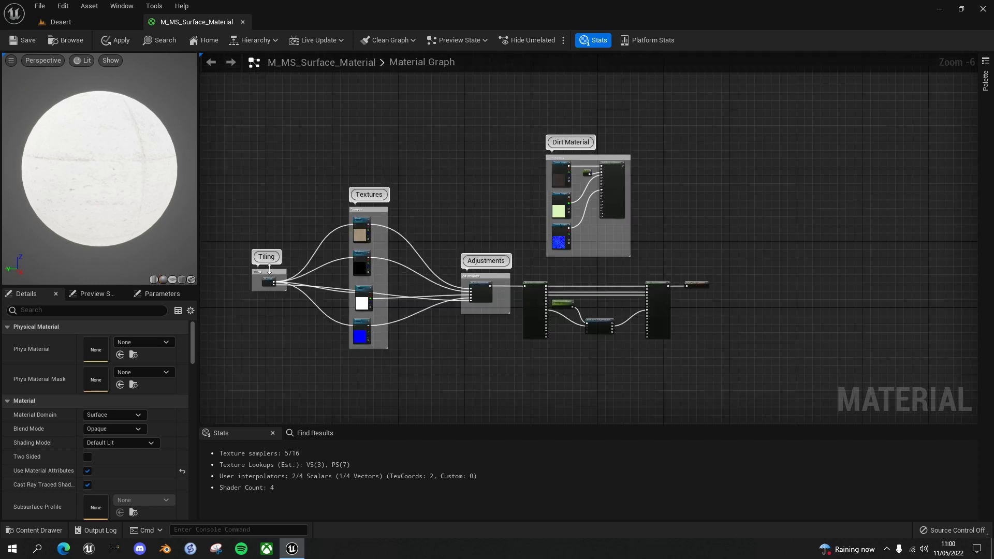
# Move the Tiling group above the Textures group and connect MF_Tiling's Result to the UVs of the three Dirt Material texture samples
pyautogui.moveTo(270, 277); pyautogui.dragTo(276, 171)
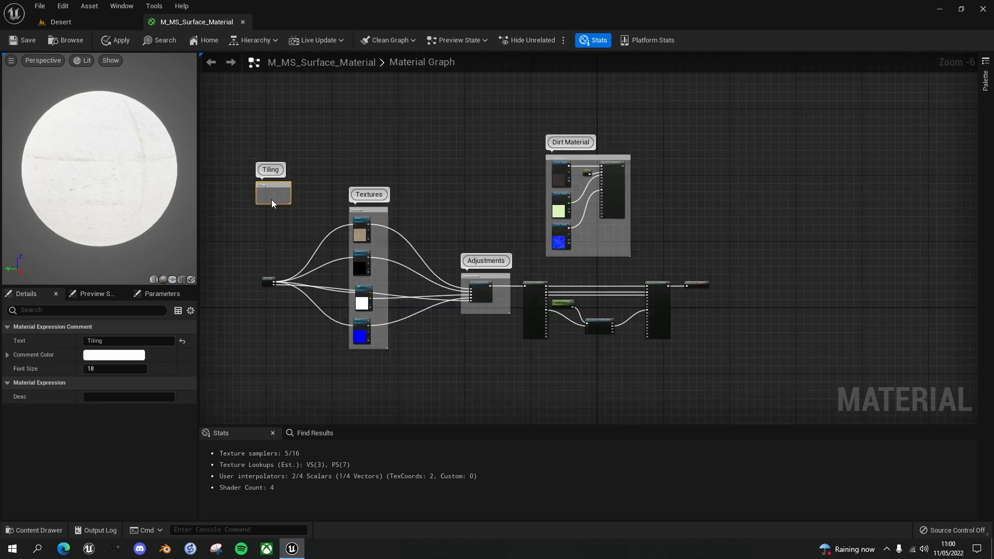
pyautogui.moveTo(268, 279); pyautogui.dragTo(272, 141)
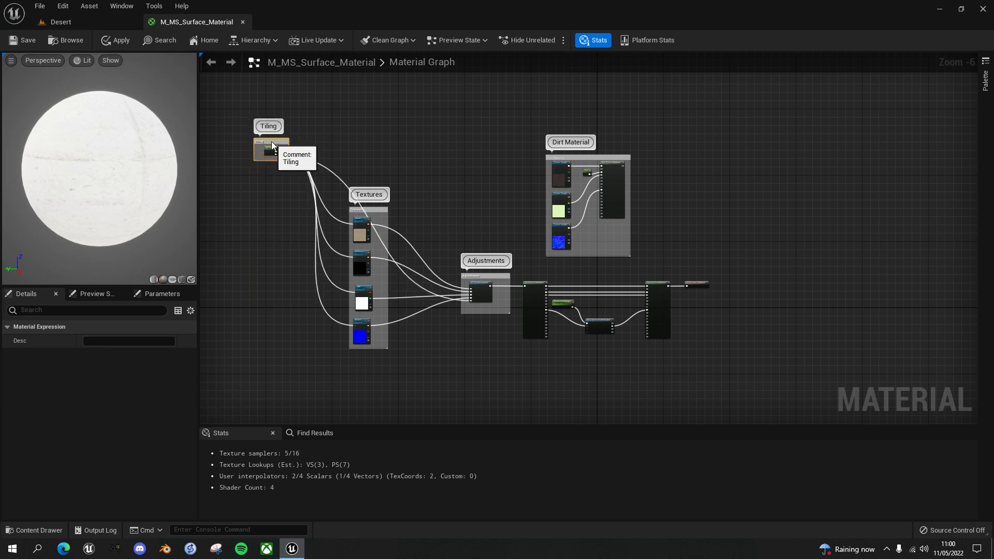
pyautogui.moveTo(380, 135); pyautogui.dragTo(456, 210, button='right')
pyautogui.scroll(2, 388, 180)
pyautogui.scroll(-1, 386, 180)
pyautogui.scroll(2, 297, 218)
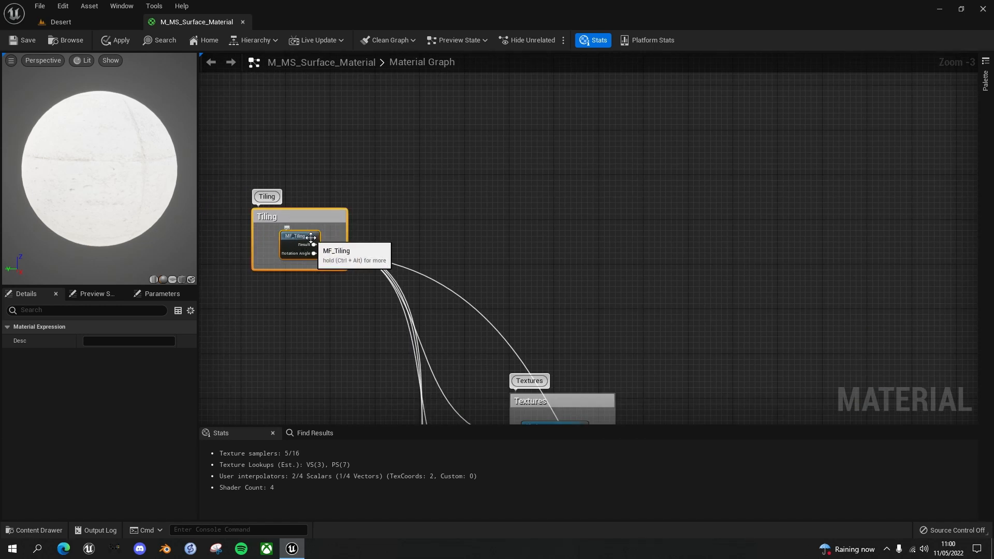
pyautogui.scroll(-1, 415, 226)
pyautogui.moveTo(415, 226); pyautogui.dragTo(342, 218, button='right')
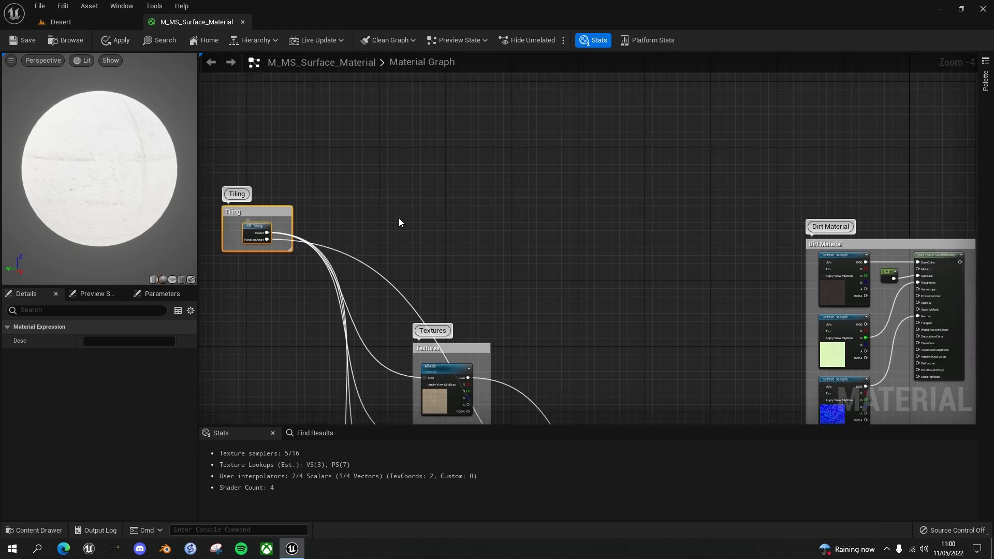
pyautogui.moveTo(400, 228); pyautogui.dragTo(331, 226, button='right')
pyautogui.moveTo(259, 232); pyautogui.dragTo(807, 260)
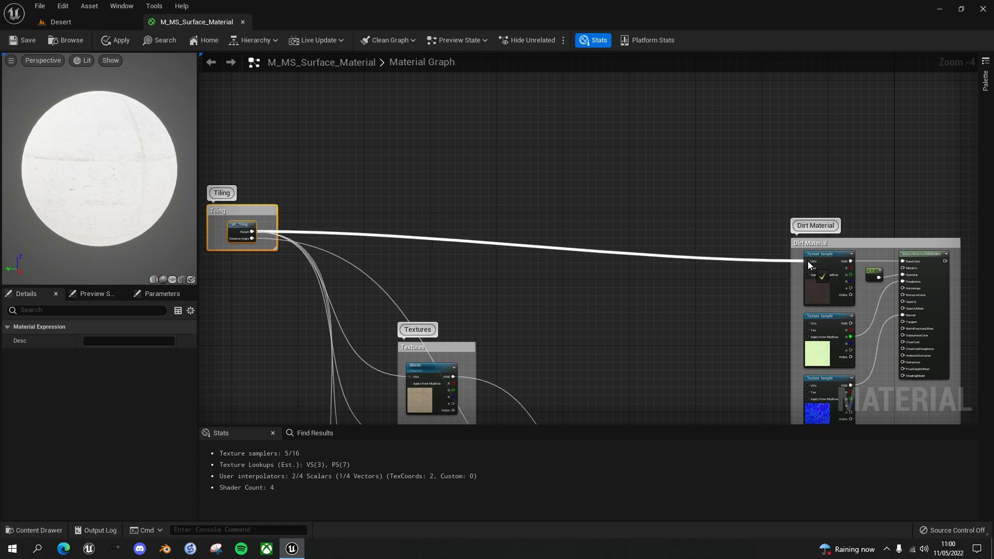
pyautogui.moveTo(252, 232); pyautogui.dragTo(806, 324)
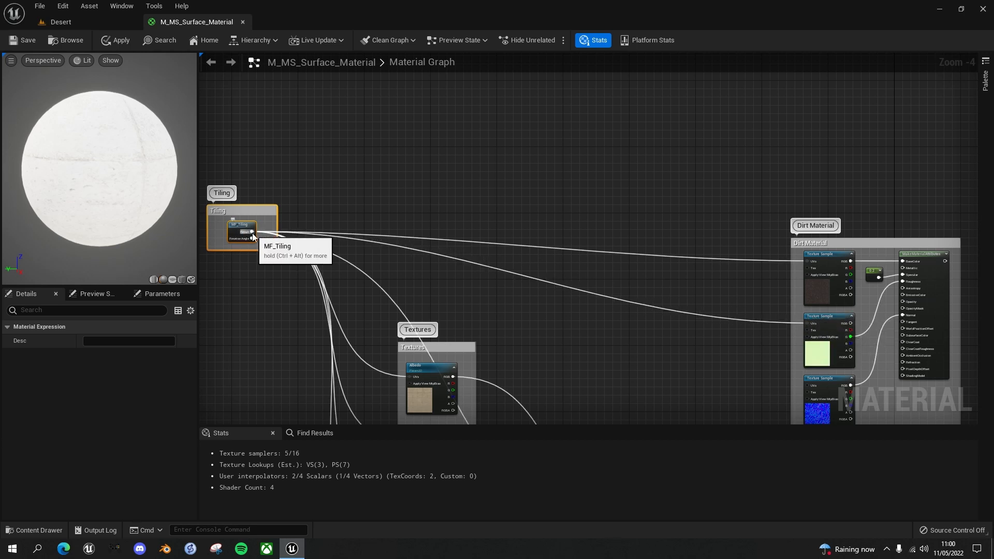
pyautogui.moveTo(251, 233); pyautogui.dragTo(809, 383)
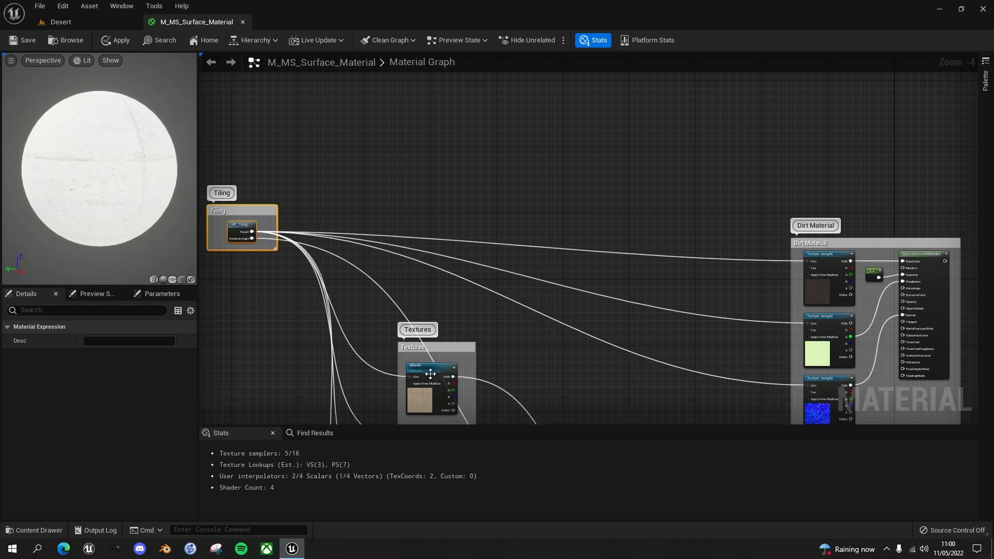
# Add a BlendMaterialAttributes node in the empty space between the Dirt Material group and the material output node
pyautogui.moveTo(741, 196); pyautogui.dragTo(419, 107, button='right')
pyautogui.moveTo(708, 268); pyautogui.dragTo(639, 205, button='right')
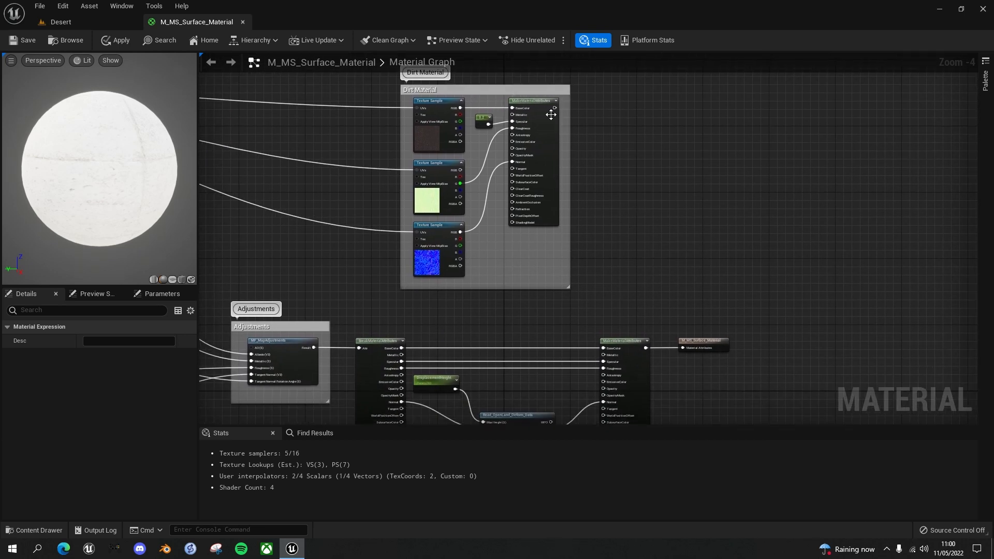
pyautogui.moveTo(636, 283); pyautogui.dragTo(621, 175, button='right')
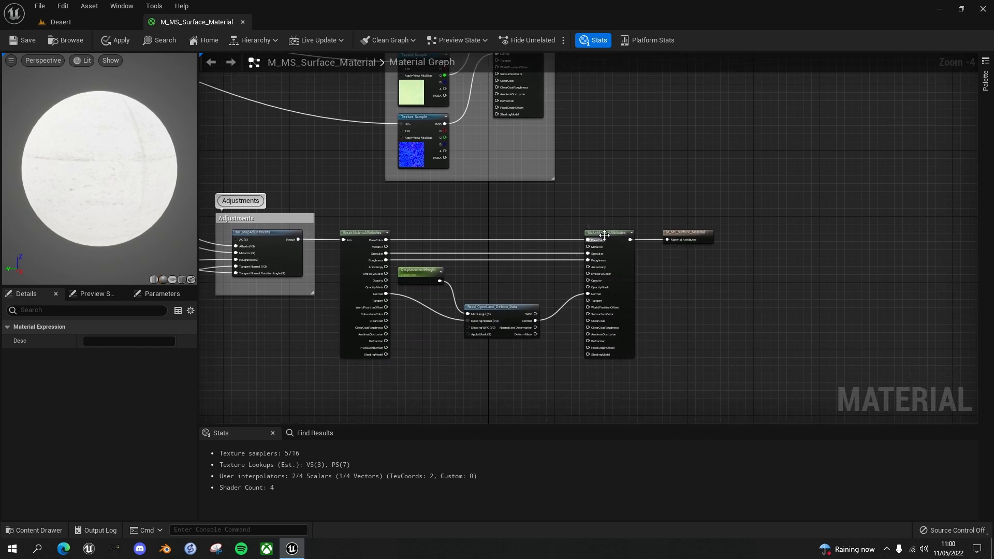
pyautogui.moveTo(595, 213); pyautogui.dragTo(596, 246, button='right')
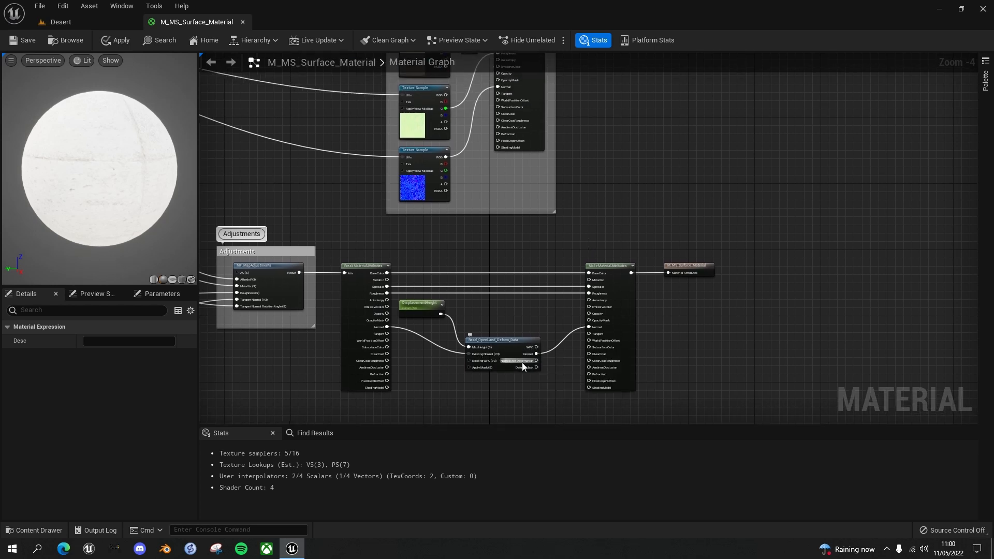
pyautogui.moveTo(622, 164); pyautogui.dragTo(609, 216, button='right')
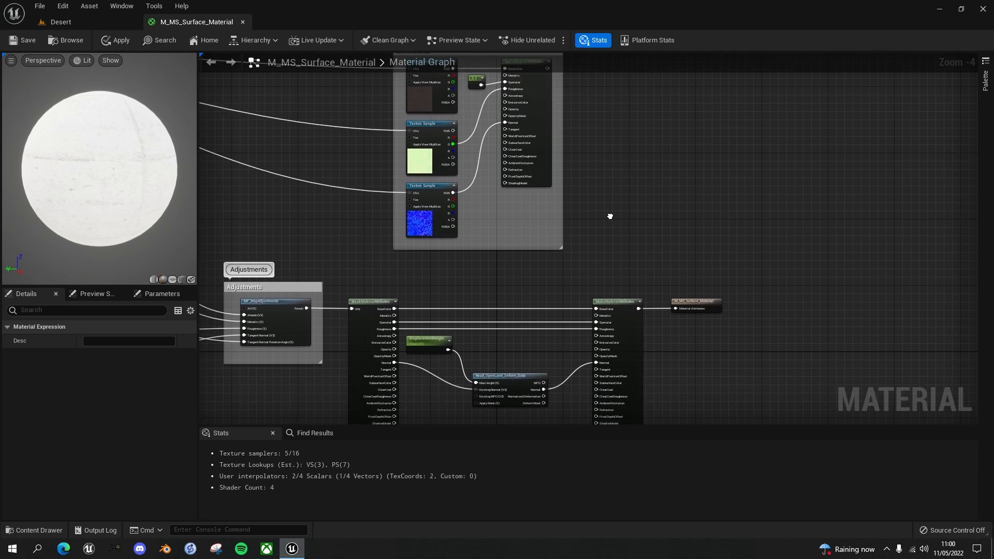
pyautogui.rightClick(646, 194)
pyautogui.write('blend mater')
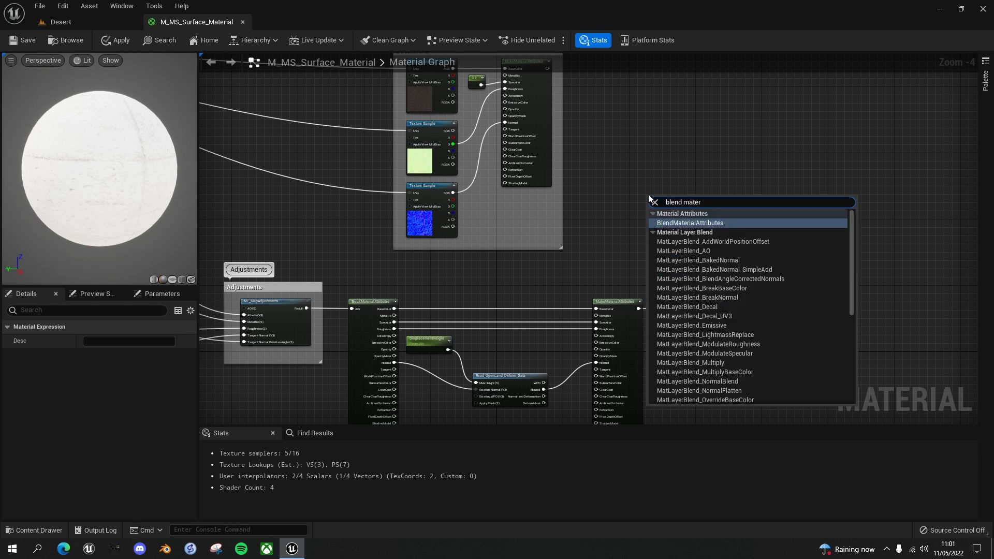
pyautogui.click(711, 222)
# Connect the sand's MakeMaterialAttributes output to input A of the BlendMaterialAttributes node
pyautogui.scroll(2, 684, 172)
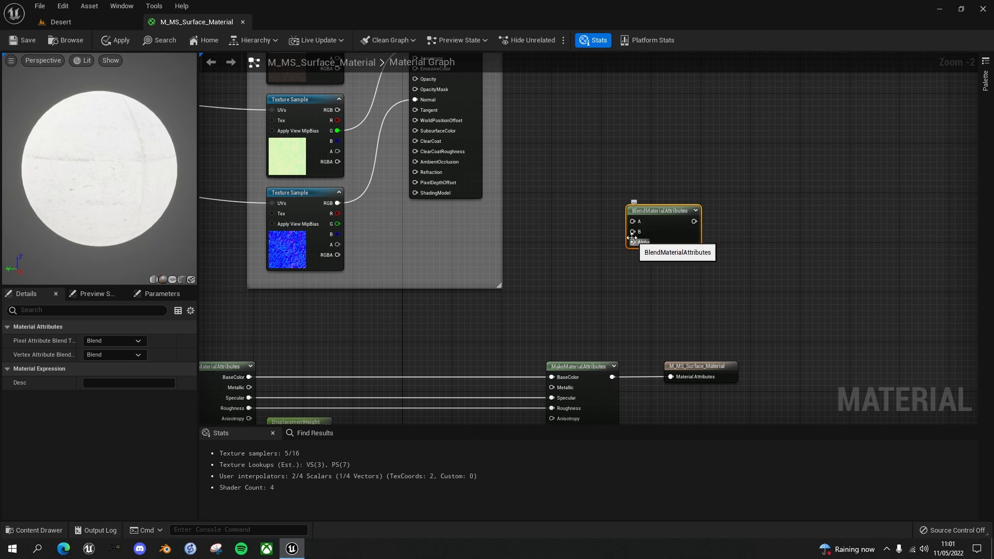
pyautogui.moveTo(657, 271); pyautogui.dragTo(698, 246, button='right')
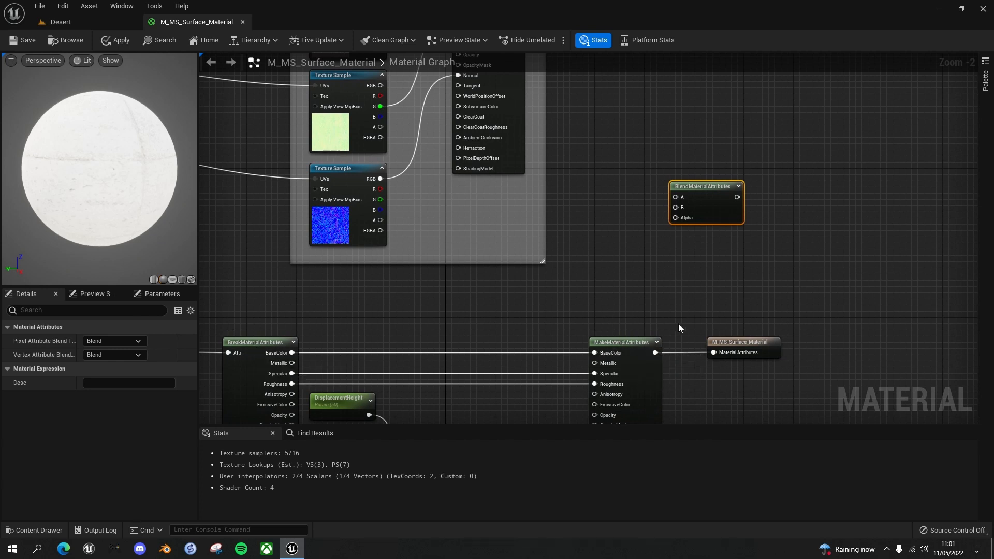
pyautogui.moveTo(678, 327); pyautogui.dragTo(633, 300, button='right')
pyautogui.moveTo(610, 326); pyautogui.dragTo(631, 169)
# Connect the Dirt Material's MakeMaterialAttributes directly to the material output, save, and preview the dirt on the landscape in the Desert level
pyautogui.moveTo(688, 254); pyautogui.dragTo(720, 384, button='right')
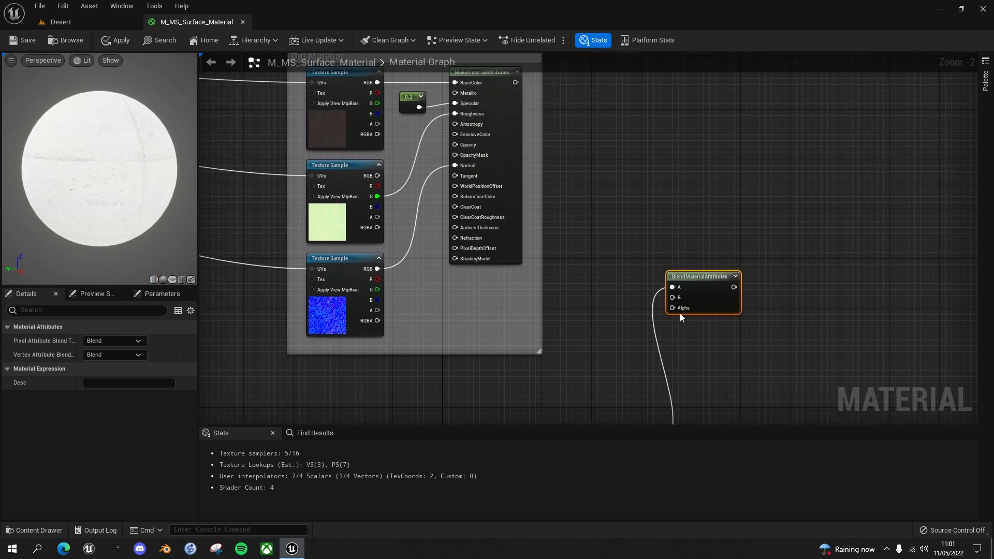
pyautogui.moveTo(765, 333); pyautogui.dragTo(724, 302, button='right')
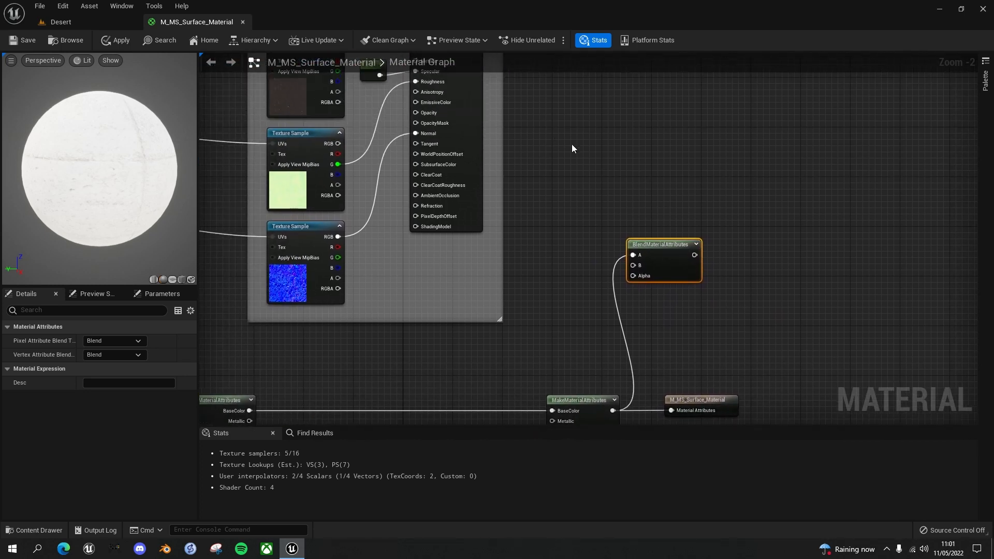
pyautogui.moveTo(564, 147); pyautogui.dragTo(553, 203, button='right')
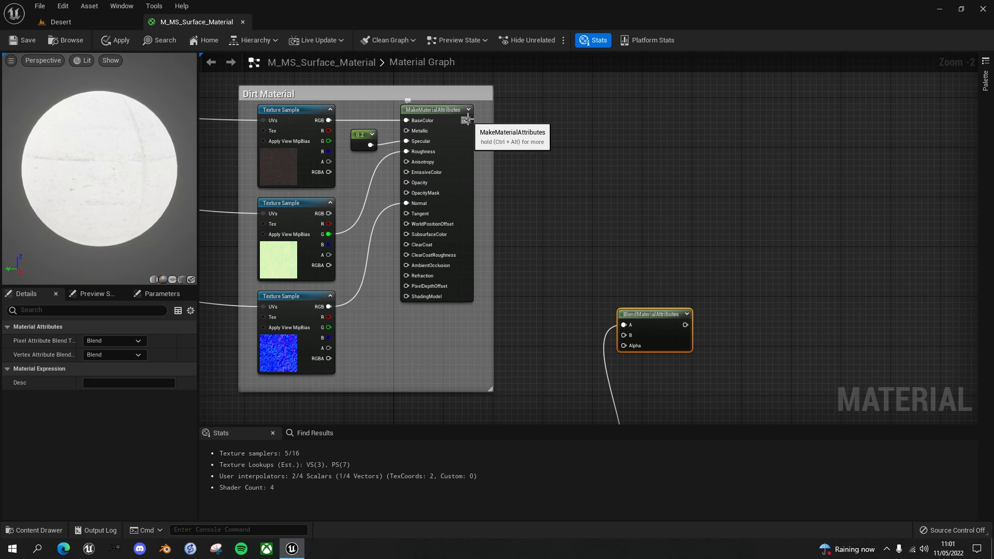
pyautogui.moveTo(467, 120); pyautogui.dragTo(662, 339)
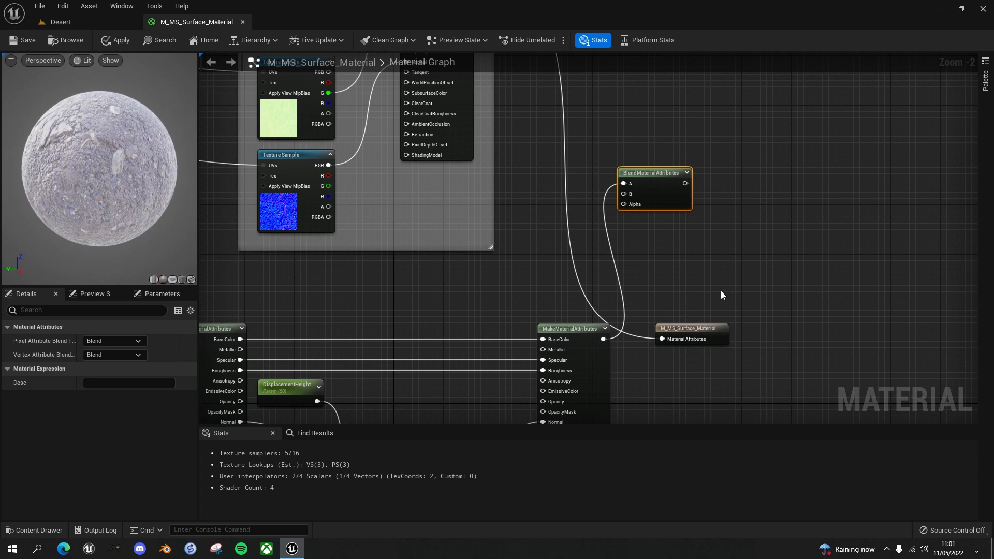
pyautogui.click(24, 40)
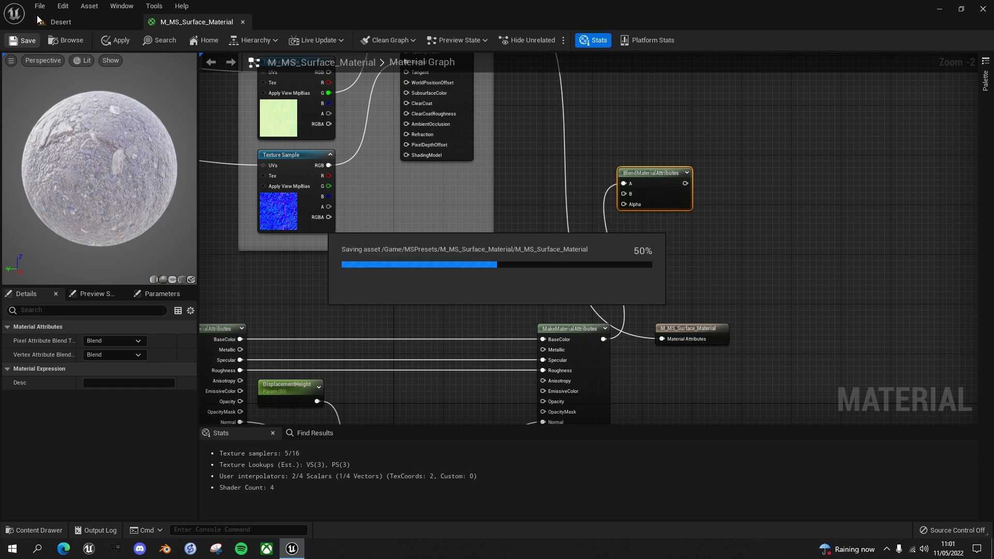
pyautogui.click(74, 23)
pyautogui.moveTo(436, 309)
pyautogui.mouseDown(button='right')
pyautogui.moveTo(422, 295)
pyautogui.moveTo(375, 352)
pyautogui.moveTo(399, 370)
pyautogui.moveTo(478, 334)
pyautogui.moveTo(473, 310)
pyautogui.moveTo(469, 331)
pyautogui.moveTo(463, 301)
pyautogui.moveTo(458, 313)
pyautogui.moveTo(447, 303)
pyautogui.moveTo(442, 323)
pyautogui.moveTo(422, 315)
pyautogui.moveTo(420, 326)
pyautogui.moveTo(427, 306)
pyautogui.moveTo(432, 324)
pyautogui.moveTo(445, 311)
pyautogui.mouseUp(button='right')
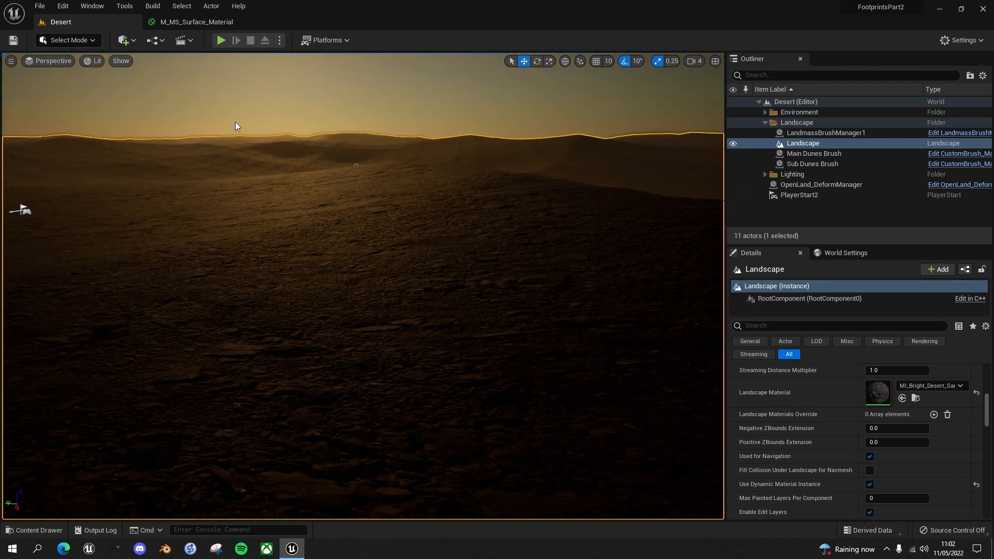
# Return to M_MS_Surface_Material and connect the Dirt Material's MakeMaterialAttributes output to input B of BlendMaterialAttributes
pyautogui.click(203, 20)
pyautogui.moveTo(673, 269); pyautogui.dragTo(587, 309, button='right')
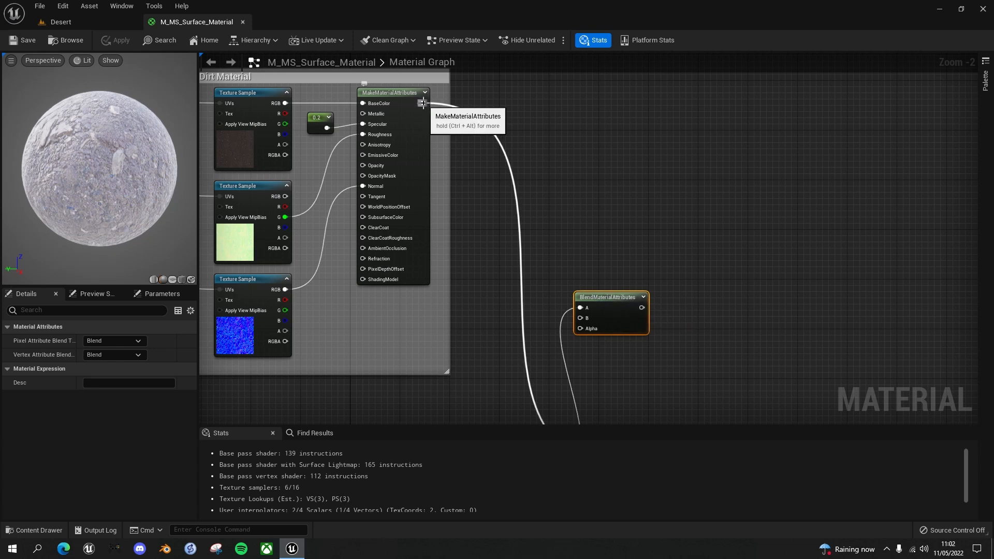
pyautogui.moveTo(423, 104); pyautogui.dragTo(581, 318)
# Connect Normalized Deformation from Read_OpenLand_Deform_Data to the Alpha of BlendMaterialAttributes
pyautogui.moveTo(620, 272); pyautogui.dragTo(636, 107, button='right')
pyautogui.moveTo(469, 362); pyautogui.dragTo(460, 276, button='right')
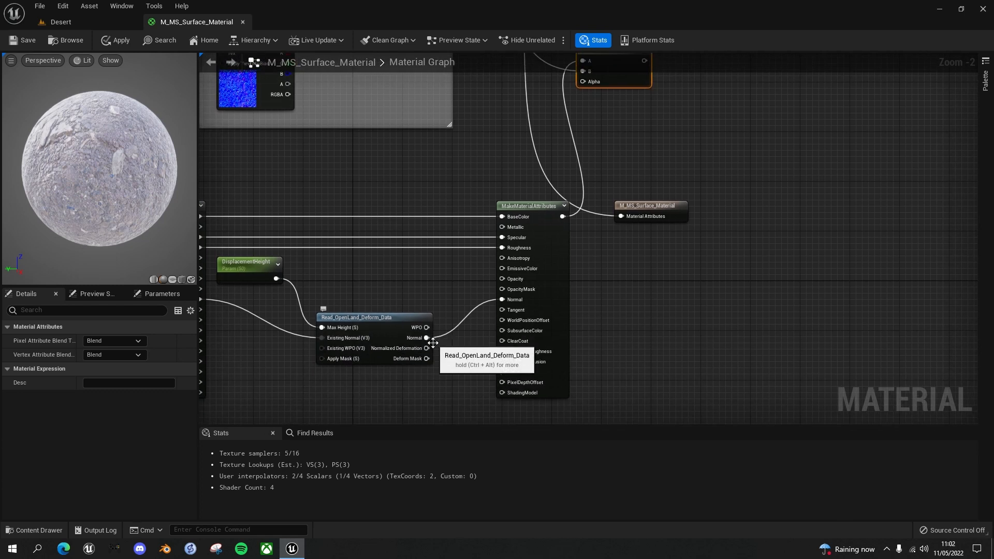
pyautogui.moveTo(426, 348); pyautogui.dragTo(582, 83)
# Connect the BlendMaterialAttributes output to Material Attributes on the M_MS_Surface_Material node and save the material
pyautogui.moveTo(645, 124); pyautogui.dragTo(546, 210, button='right')
pyautogui.moveTo(544, 147); pyautogui.dragTo(617, 291)
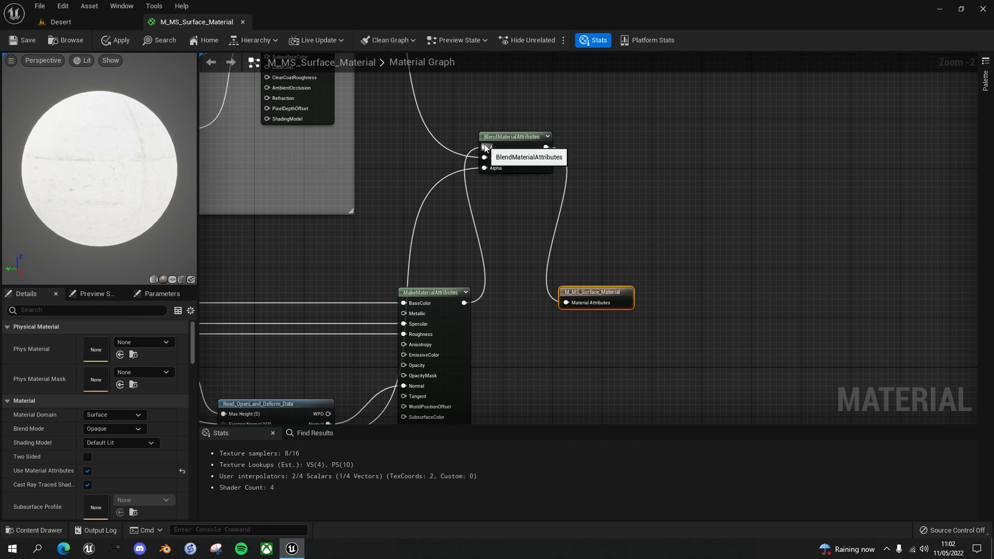
pyautogui.click(30, 42)
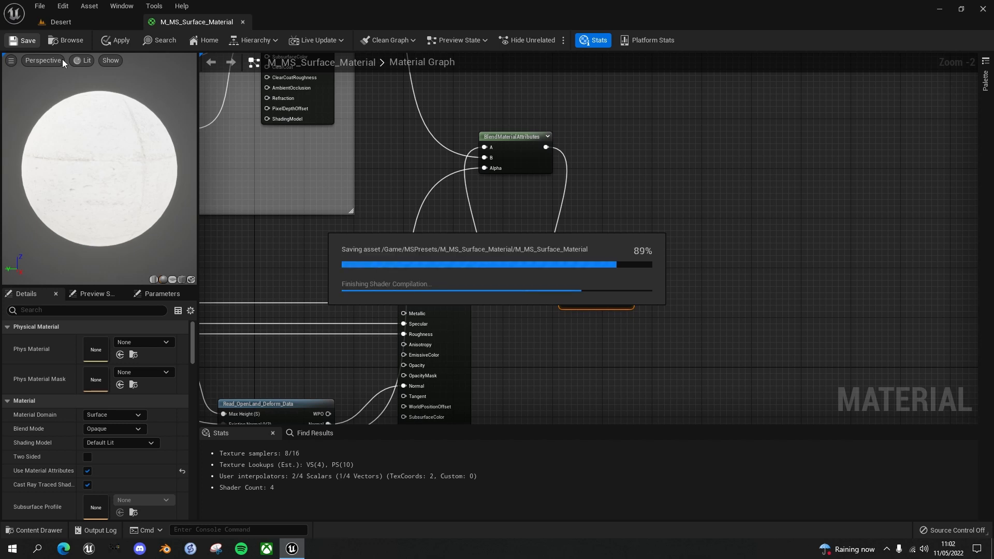
# Play the Desert level and run the character back and forth across the sand to examine the material blend in the footprints
pyautogui.click(73, 21)
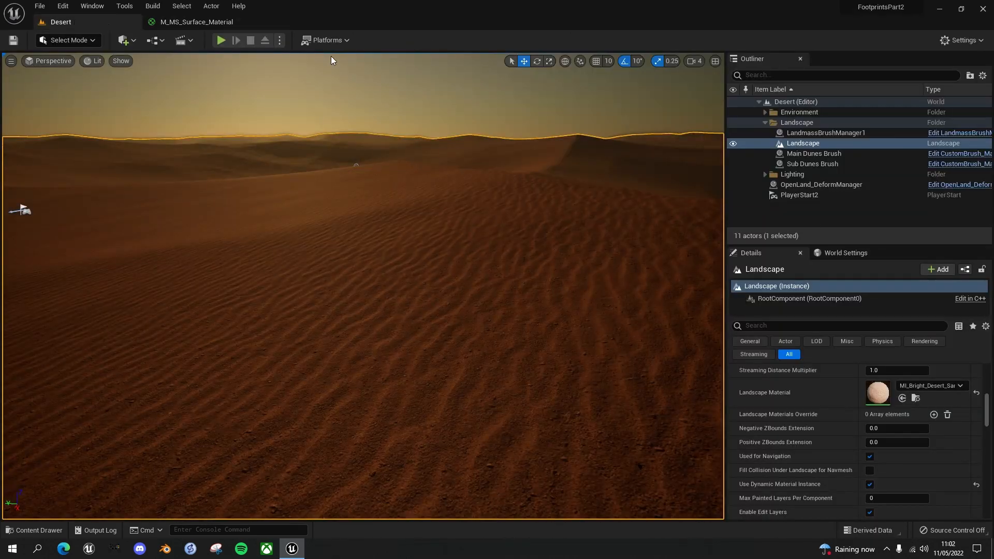
pyautogui.hotkey('alt', 'p')
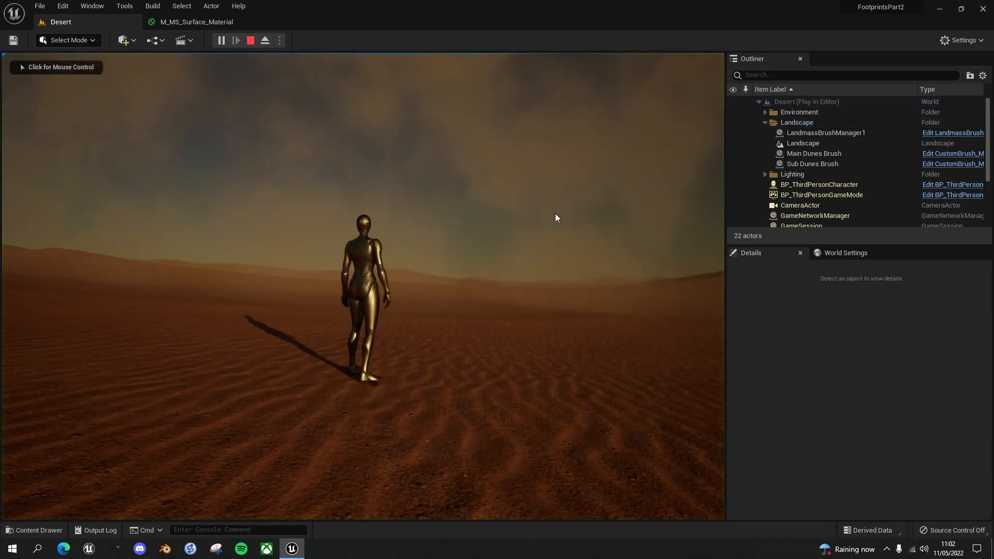
pyautogui.press('w')
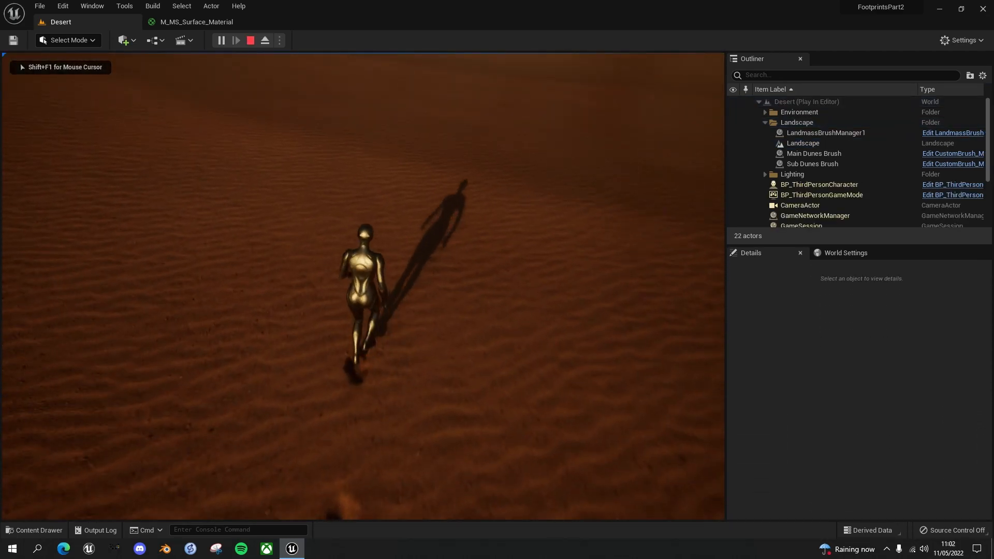
pyautogui.press('s')
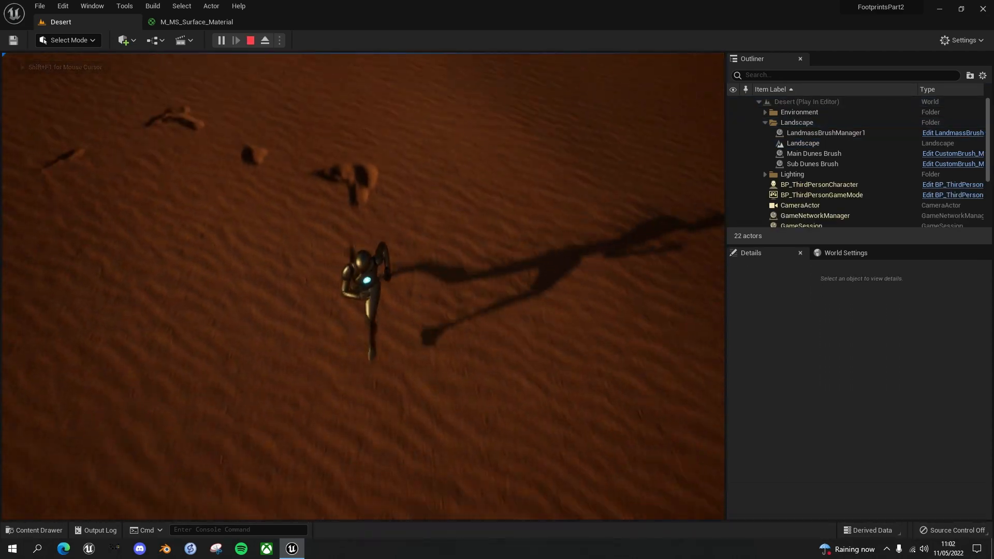
pyautogui.press('a')
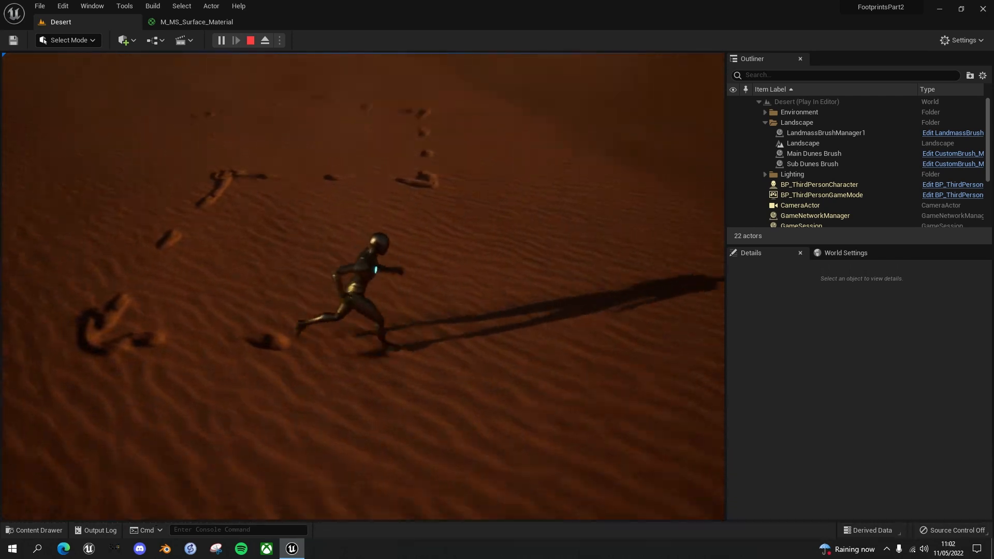
pyautogui.press('w')
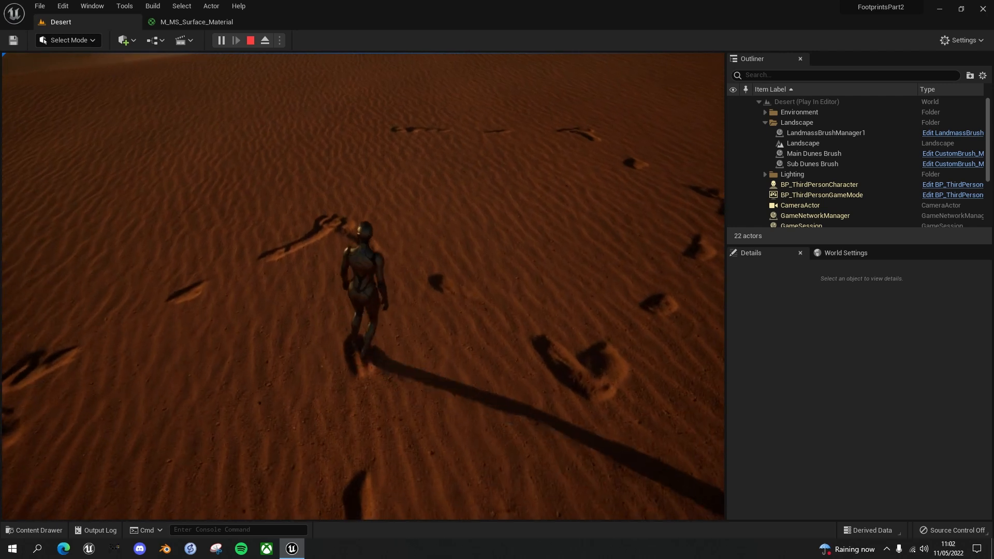
pyautogui.press('d')
pyautogui.press('s')
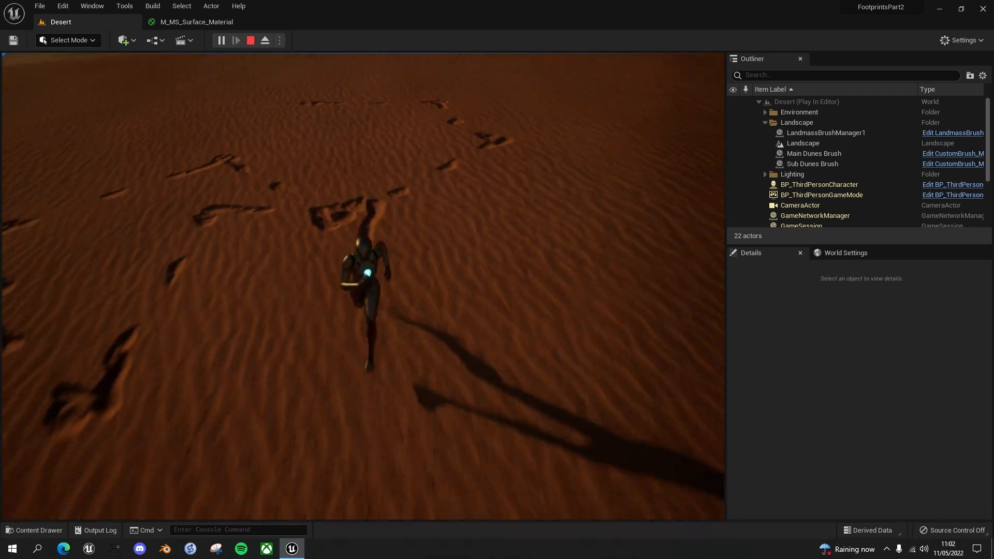
pyautogui.press('a')
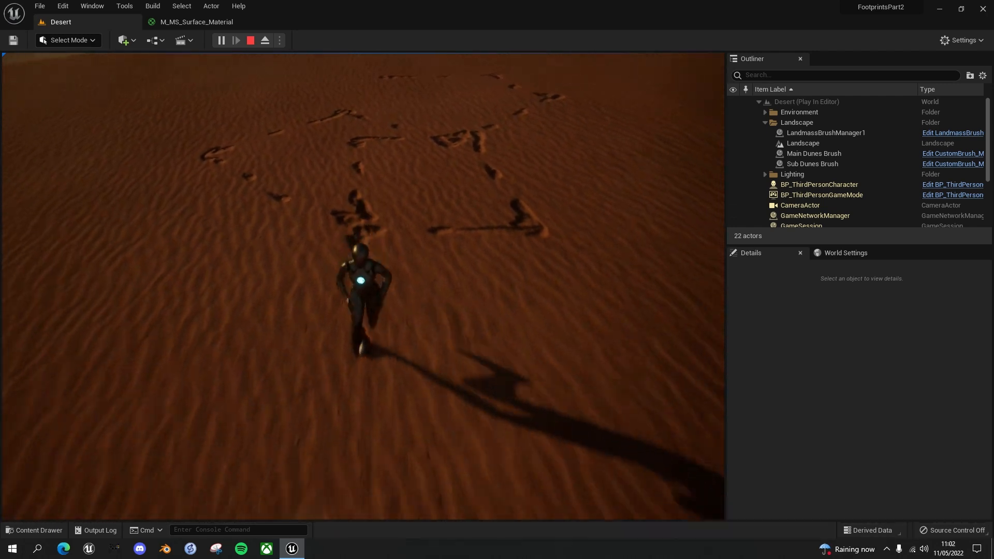
pyautogui.press('d')
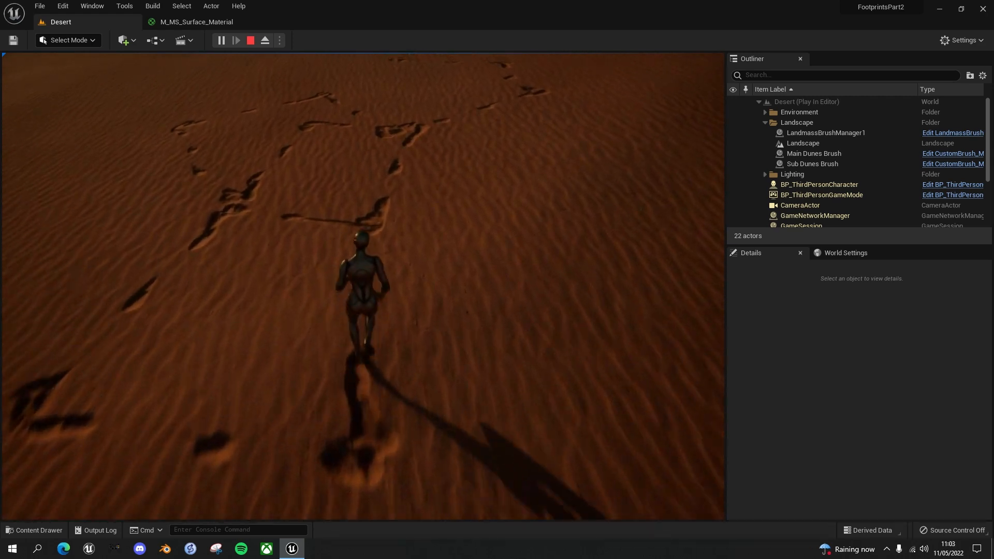
pyautogui.press('s')
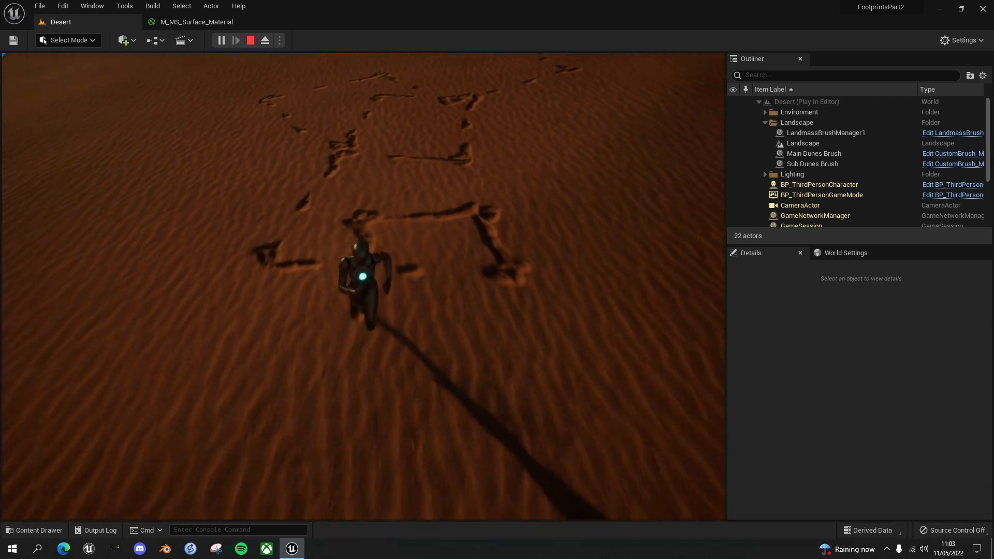
pyautogui.press('w')
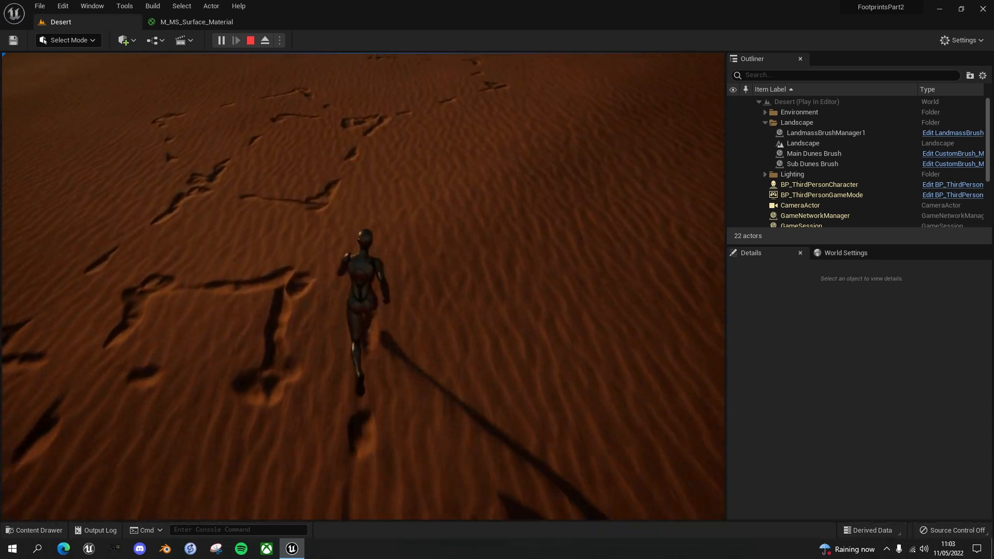
# Run the character in several directions across the dune to check the footprint blend from different angles, and end the play session
pyautogui.press('d')
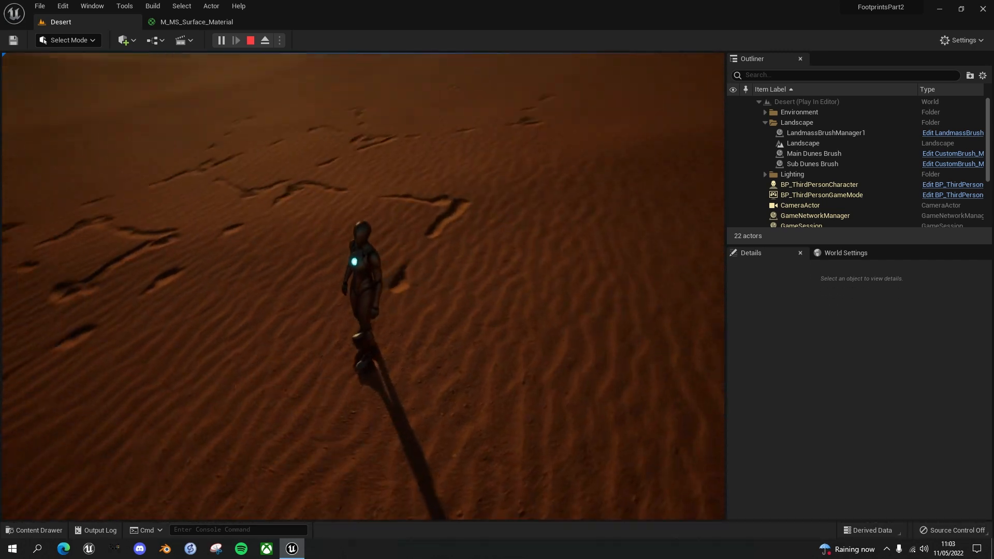
pyautogui.press('a')
pyautogui.press('s')
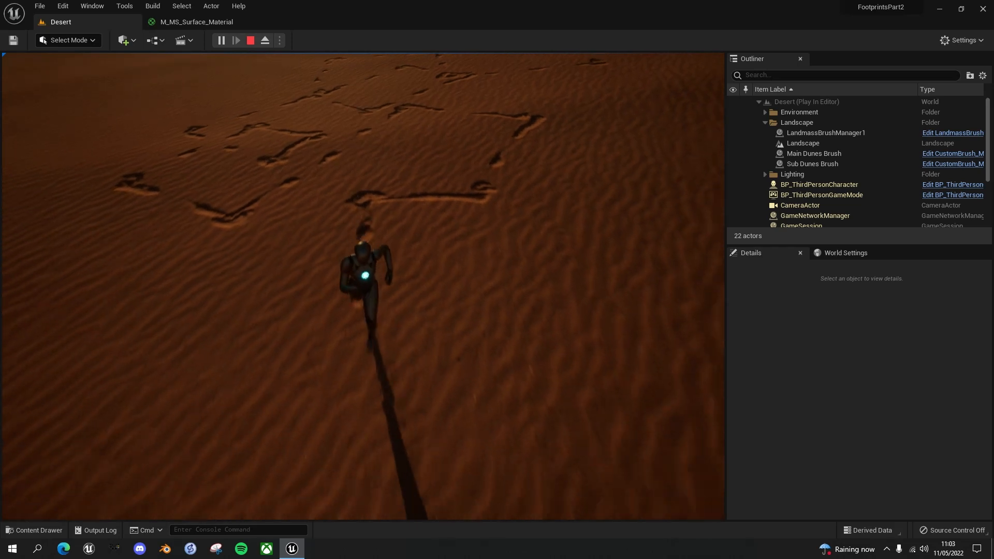
pyautogui.press('d')
pyautogui.press('w')
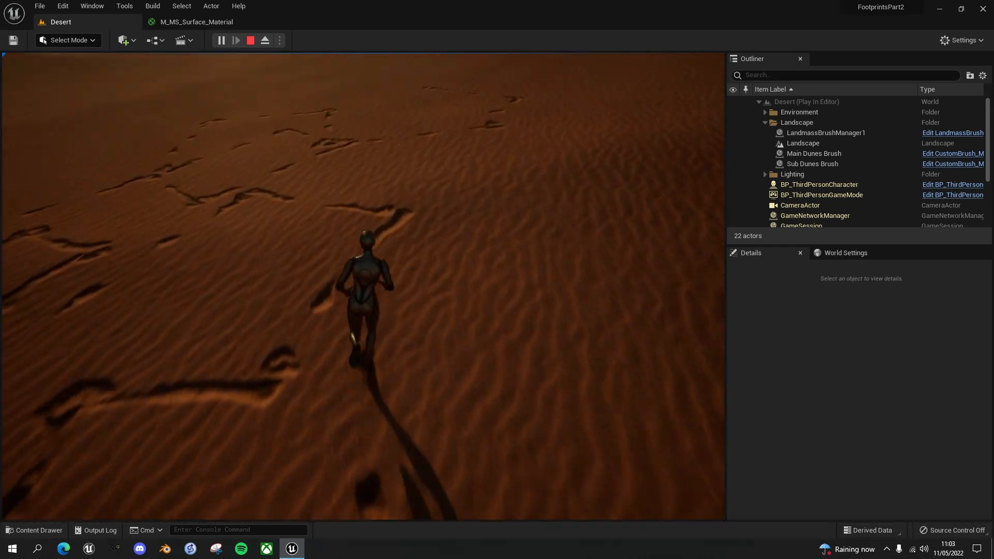
pyautogui.press('d')
pyautogui.press('w')
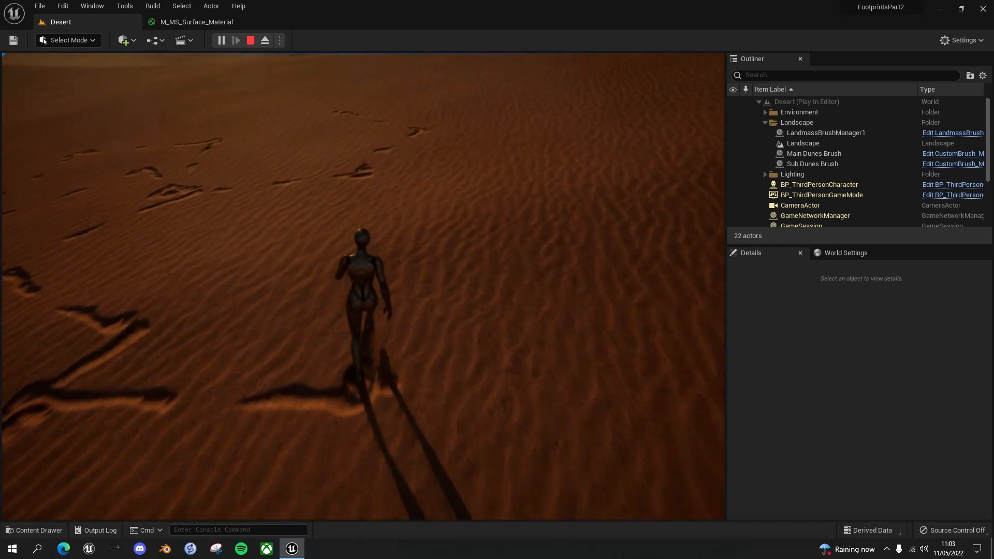
pyautogui.press('d')
pyautogui.press('s')
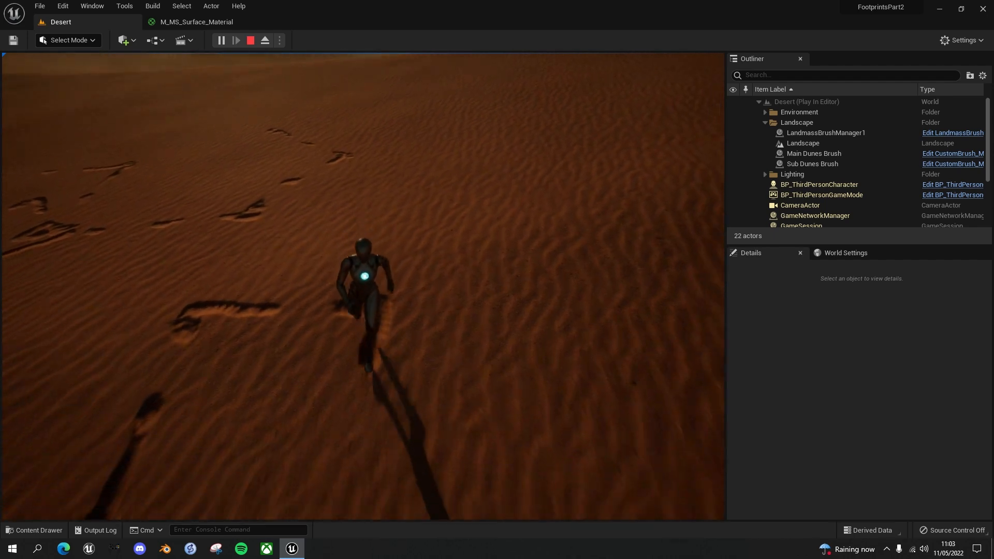
pyautogui.press('a')
pyautogui.press('s')
pyautogui.press('d')
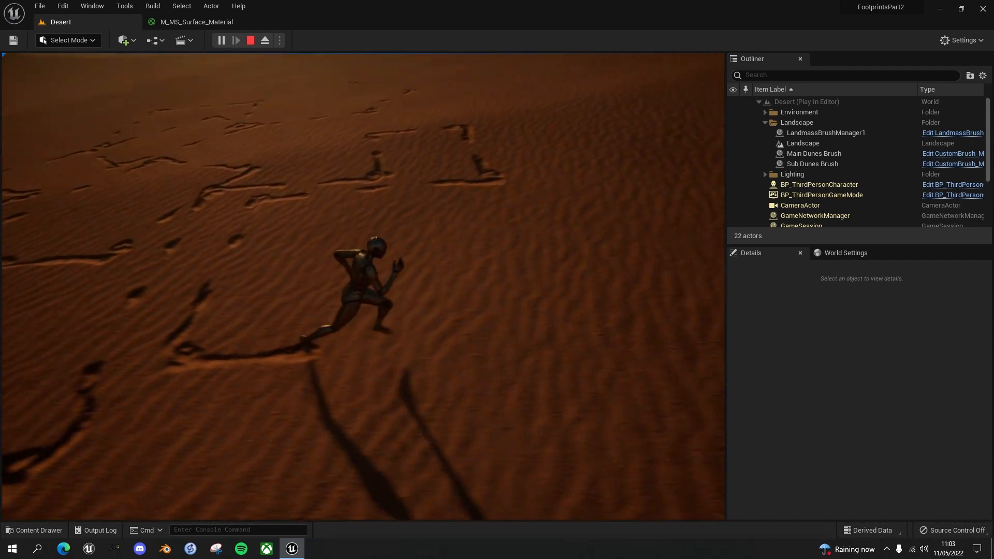
pyautogui.press('w')
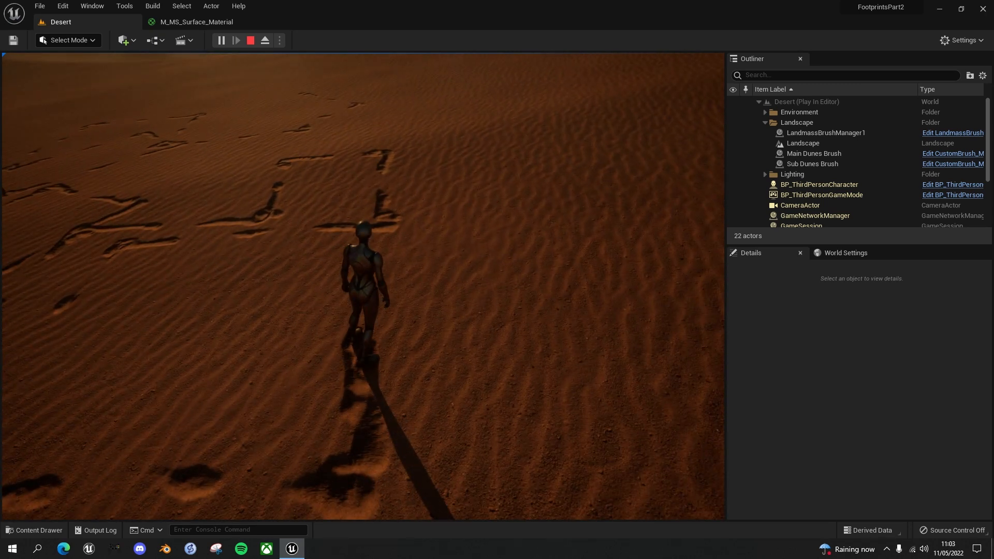
pyautogui.press('Escape')
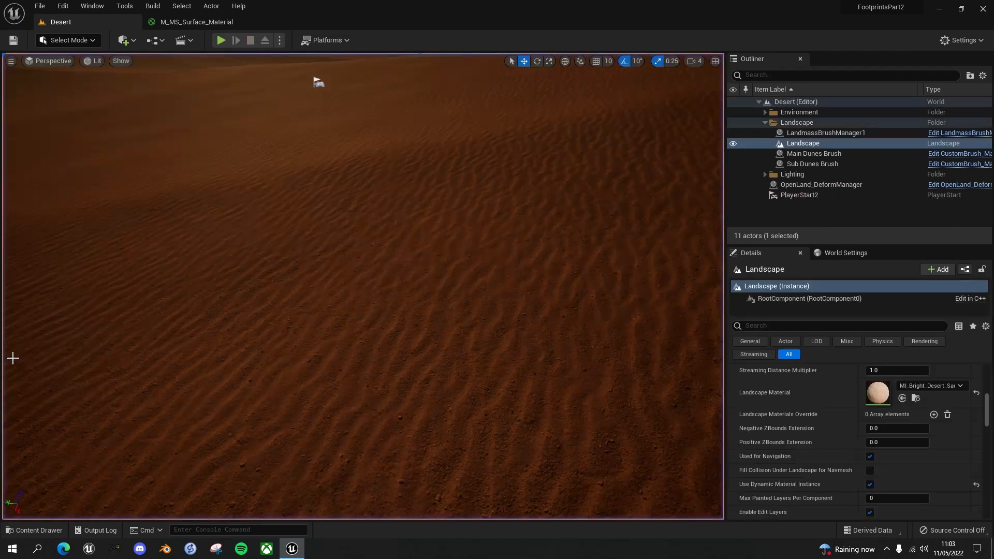
# In M_MS_Surface_Material, add a Multiply node fed by Normalized Deformation from Read_OpenLand_Deform_Data and set its Const B to 2.0
pyautogui.click(210, 23)
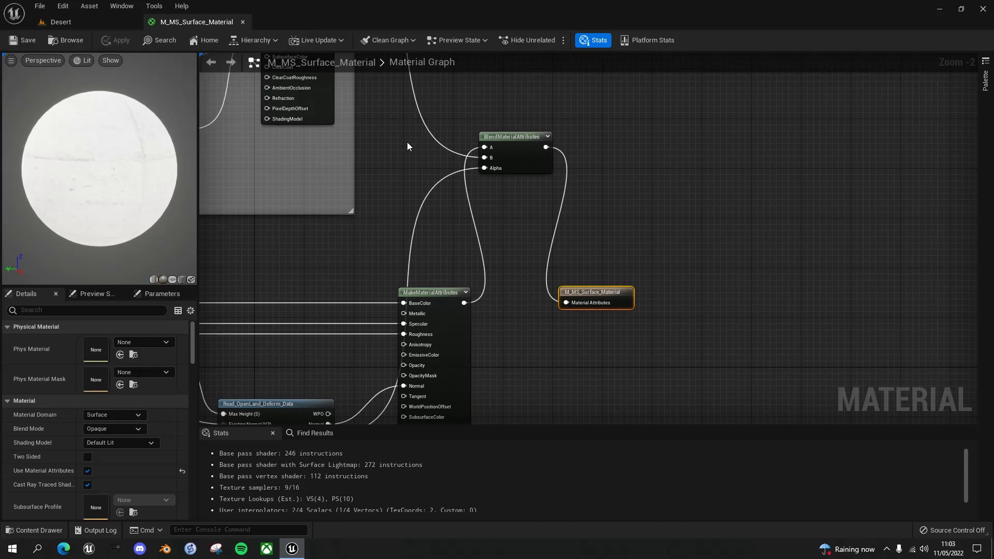
pyautogui.moveTo(550, 259); pyautogui.dragTo(839, 185, button='right')
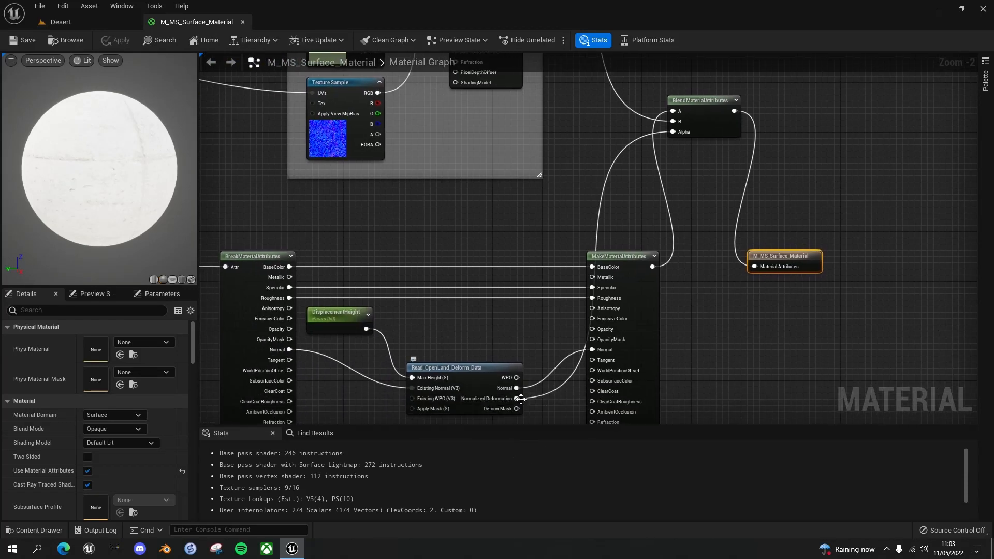
pyautogui.moveTo(517, 399); pyautogui.dragTo(580, 164)
pyautogui.write('*')
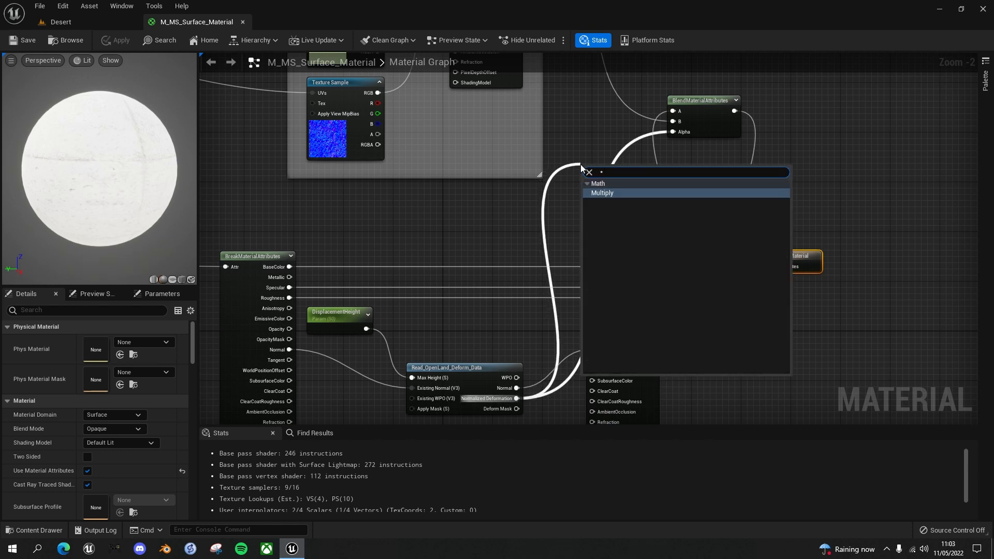
pyautogui.click(619, 194)
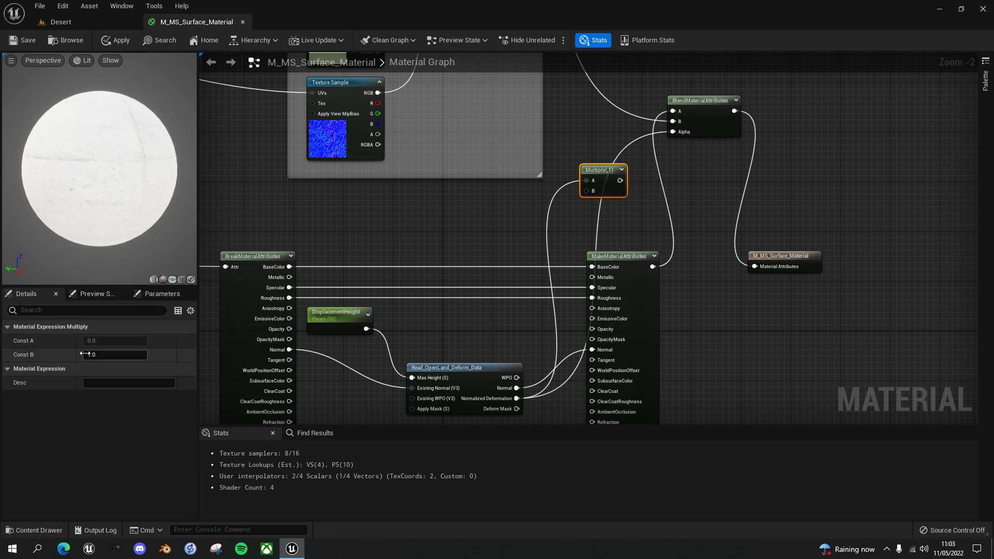
pyautogui.click(112, 354)
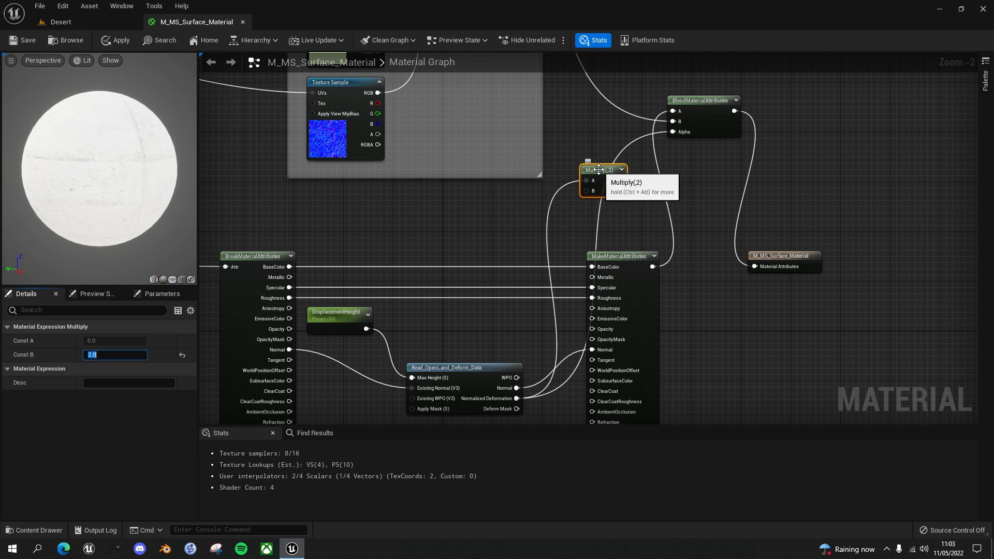
pyautogui.moveTo(592, 172); pyautogui.dragTo(592, 177)
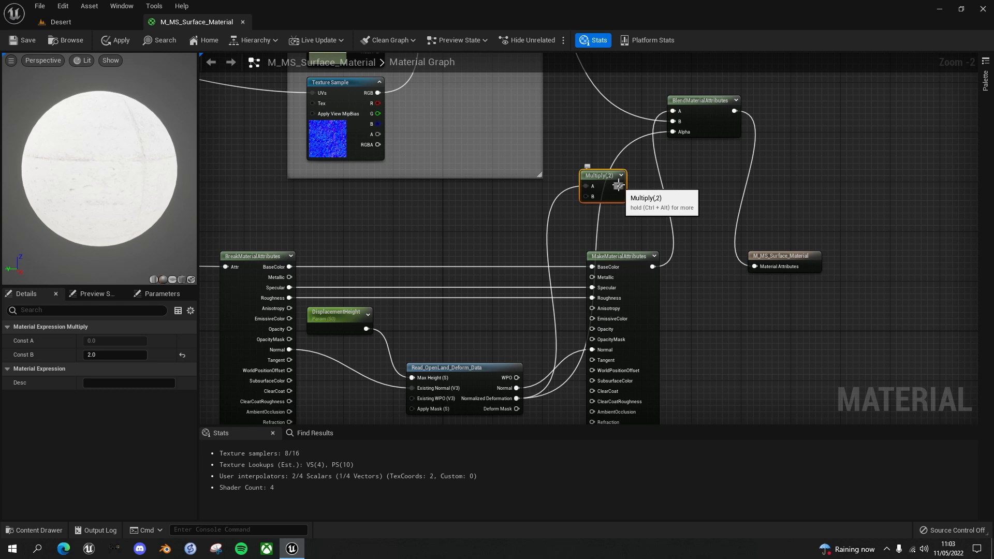
# Add a Saturate node from the Multiply output and align it beside the Multiply node
pyautogui.moveTo(619, 186); pyautogui.dragTo(643, 190)
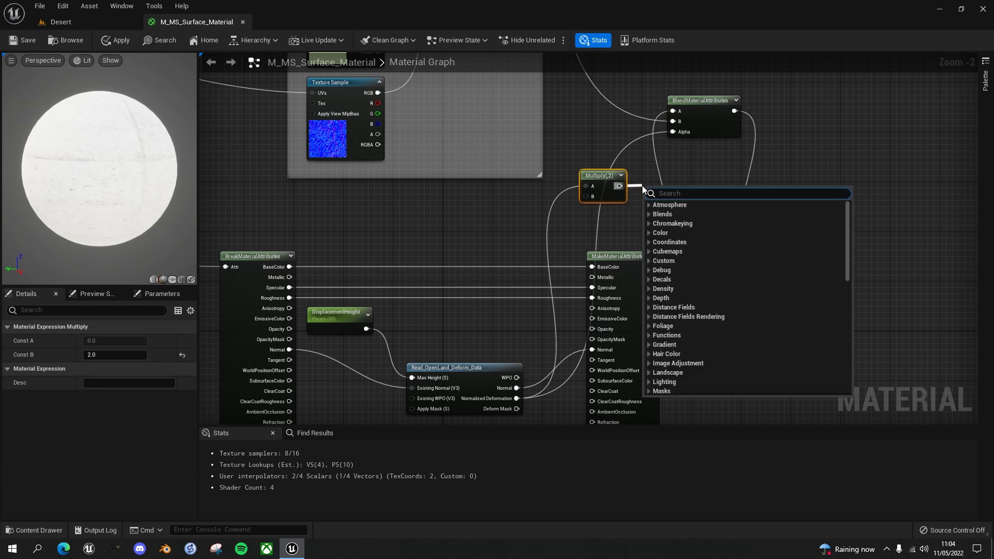
pyautogui.write('satura')
pyautogui.click(668, 242)
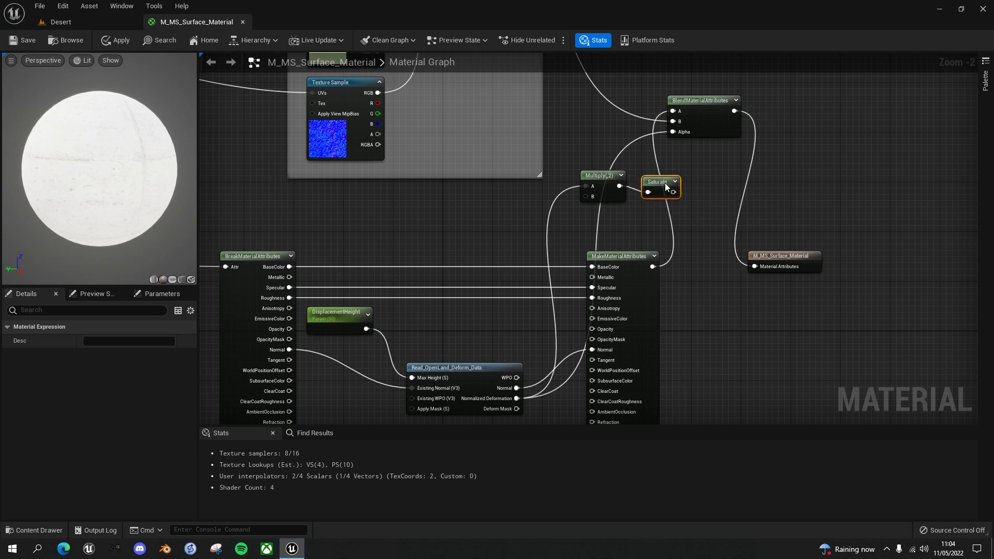
pyautogui.moveTo(659, 183); pyautogui.dragTo(657, 176)
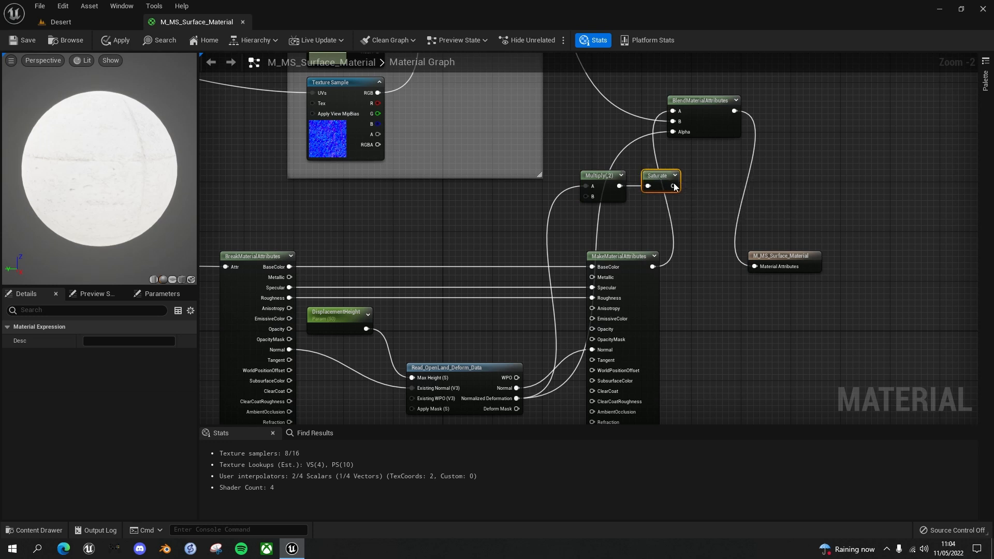
# Connect the Saturate output to the Alpha of BlendMaterialAttributes, shift the Multiply and Saturate nodes away from it, and save the material
pyautogui.moveTo(675, 187); pyautogui.dragTo(675, 138)
pyautogui.click(603, 175)
pyautogui.keyDown('ctrl'); pyautogui.click(645, 175); pyautogui.keyUp('ctrl')
pyautogui.moveTo(644, 175); pyautogui.dragTo(621, 173)
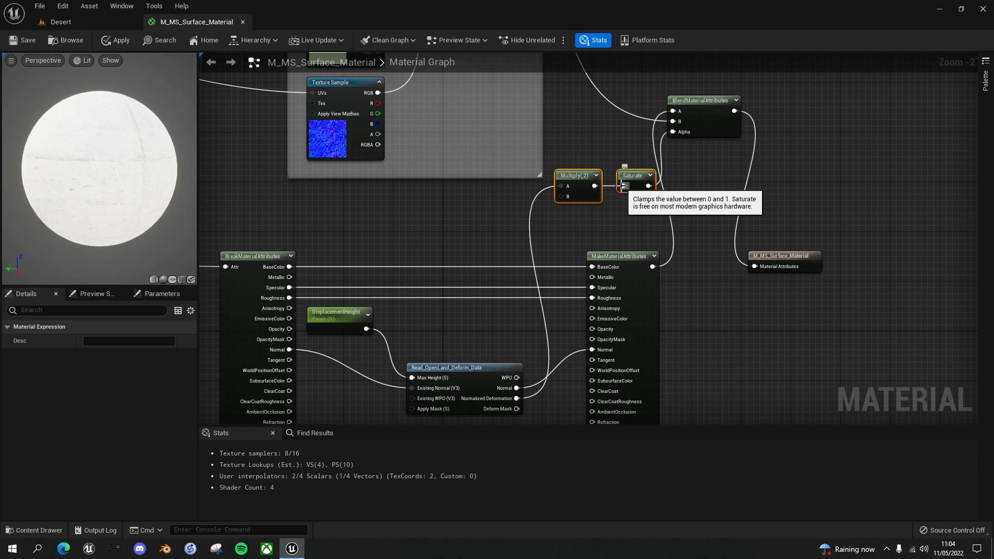
pyautogui.hotkey('ctrl', 's')
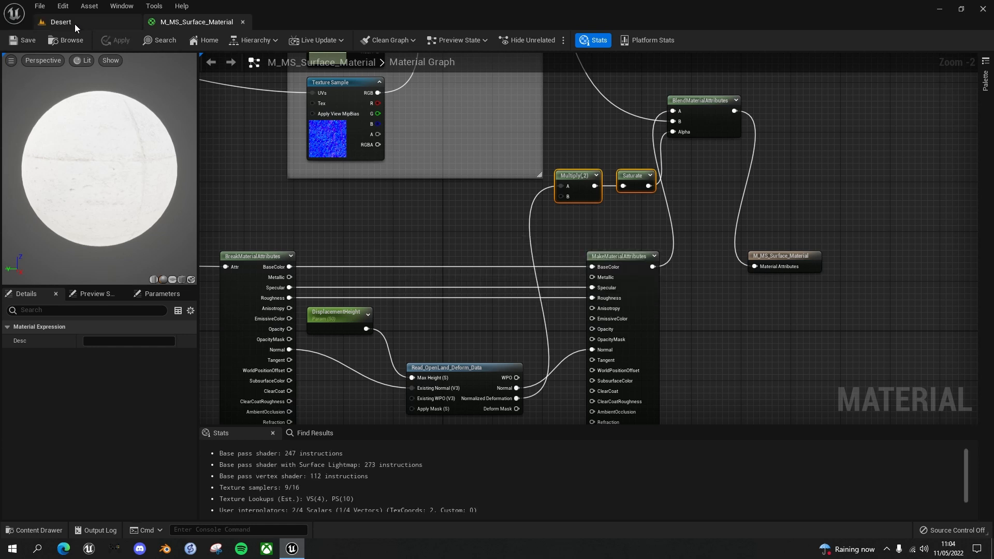
# Play the Desert level and walk the character repeatedly over one patch of sand to examine the strengthened dirt blend
pyautogui.click(74, 24)
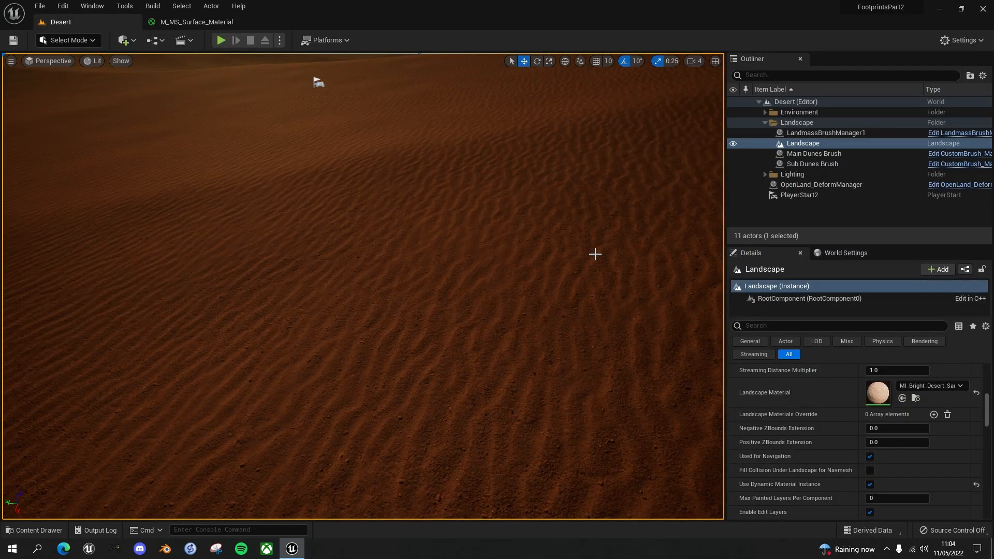
pyautogui.hotkey('alt', 'p')
pyautogui.press('w')
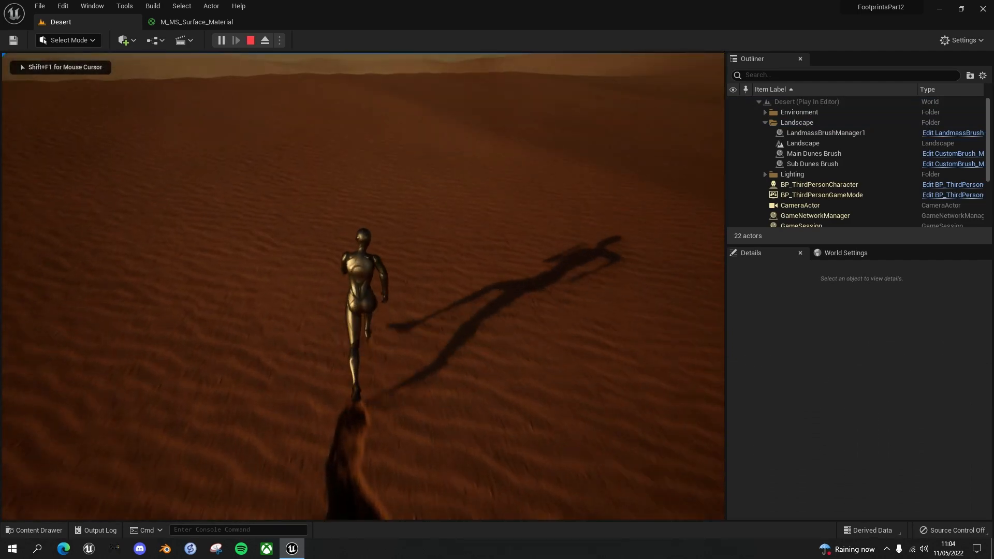
pyautogui.press('d')
pyautogui.press('s')
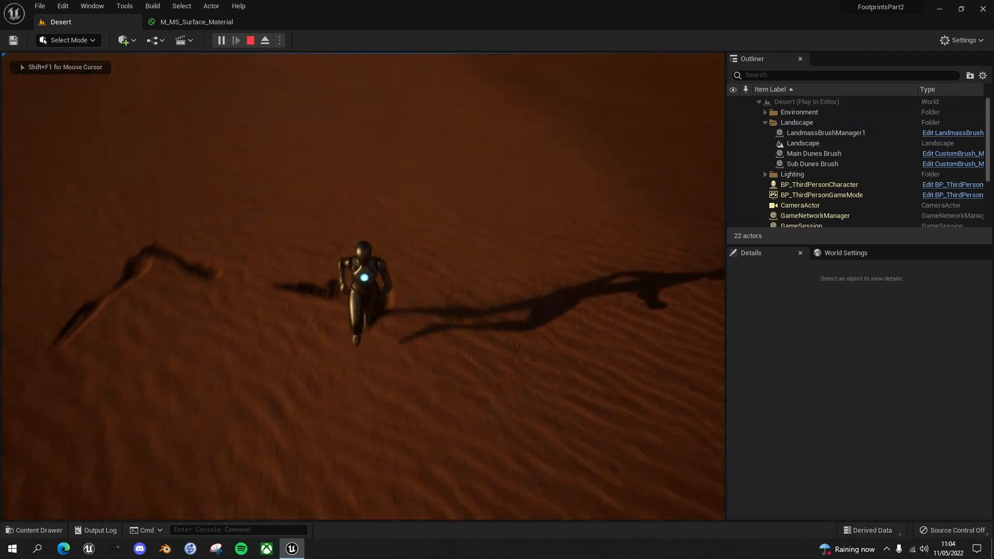
pyautogui.press('a')
pyautogui.press('s')
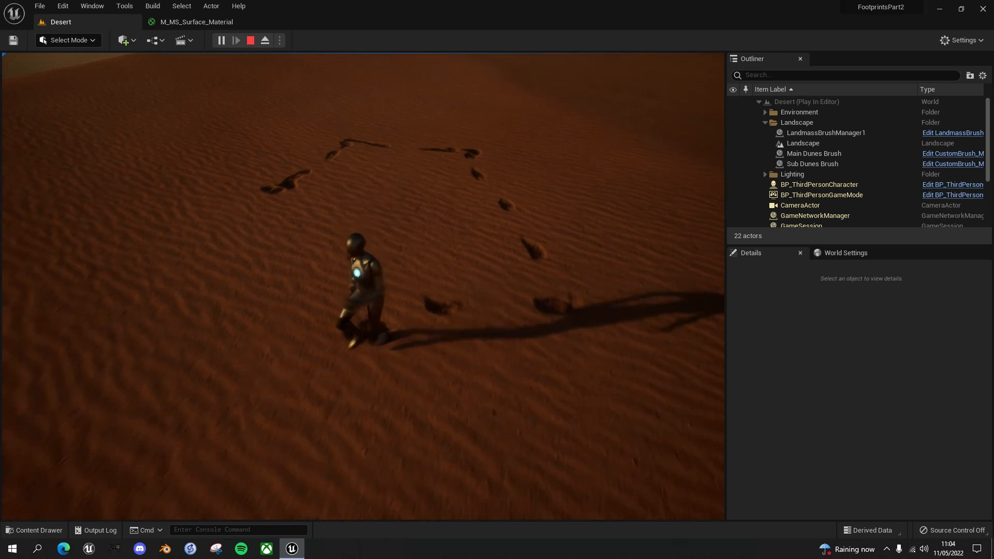
pyautogui.press('d')
pyautogui.press('a')
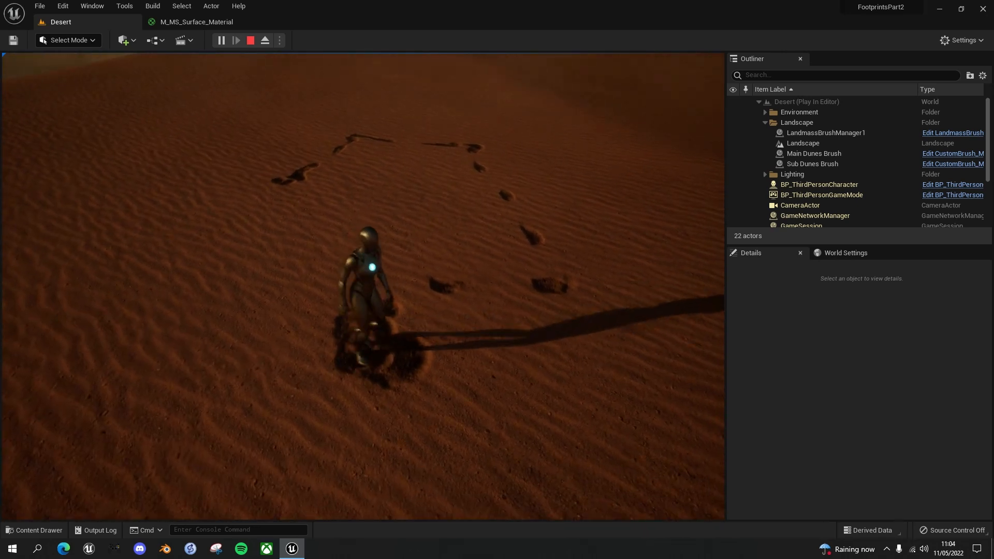
pyautogui.press('d')
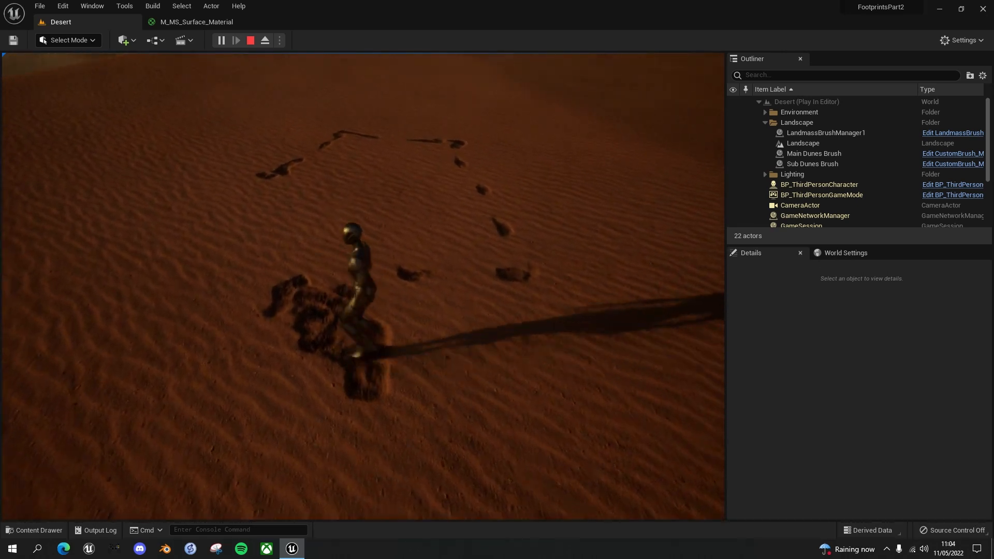
pyautogui.press('w')
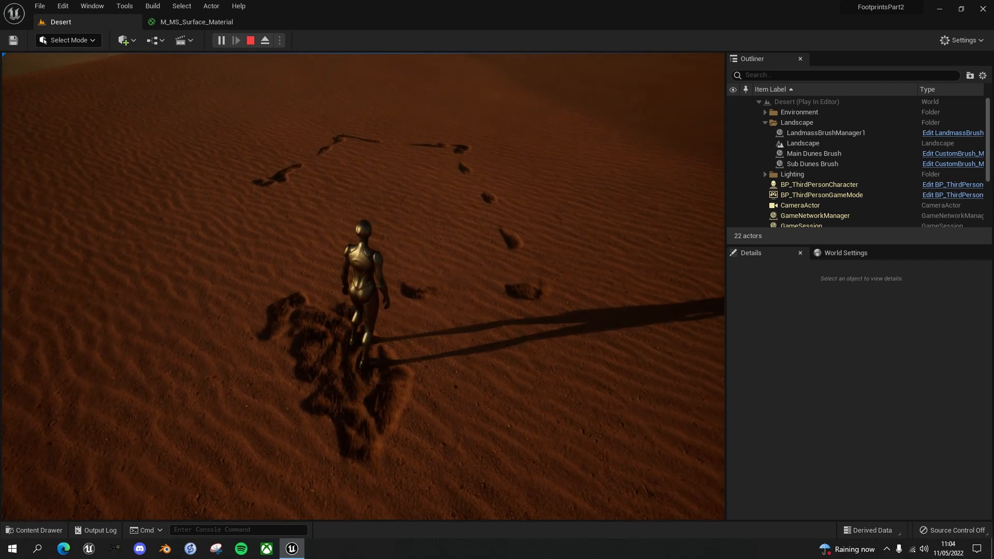
pyautogui.press('a')
pyautogui.press('w')
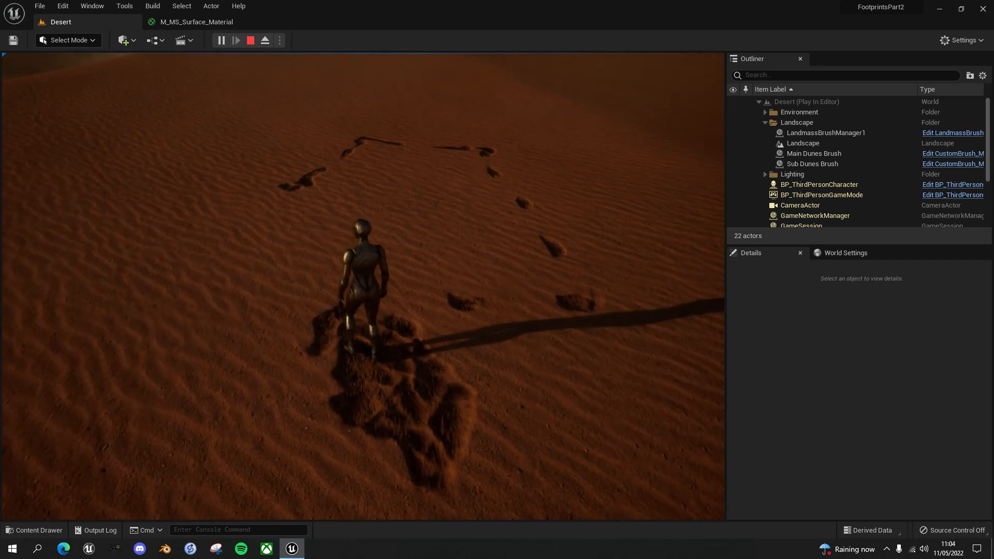
pyautogui.press('d')
pyautogui.press('s')
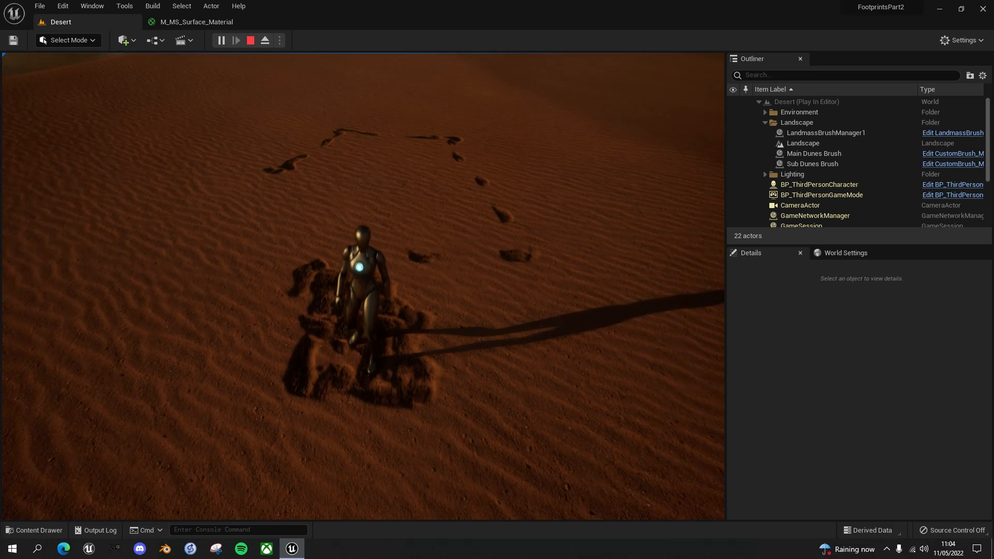
pyautogui.press('w')
pyautogui.press('a')
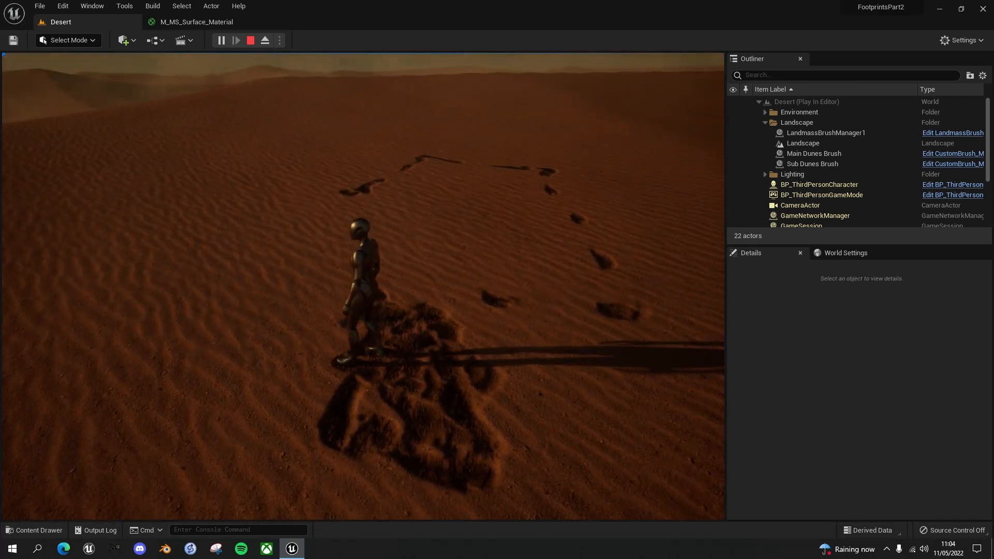
# Run the character in several directions across the surrounding sand to examine the dirt blend along the new footprint trails
pyautogui.press('s')
pyautogui.press('d')
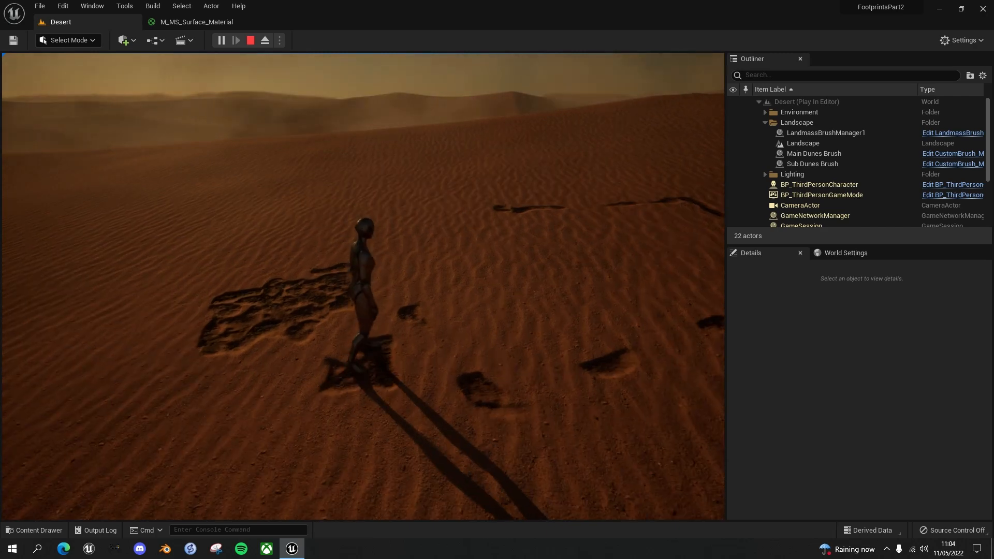
pyautogui.press('a')
pyautogui.press('w')
pyautogui.press('d')
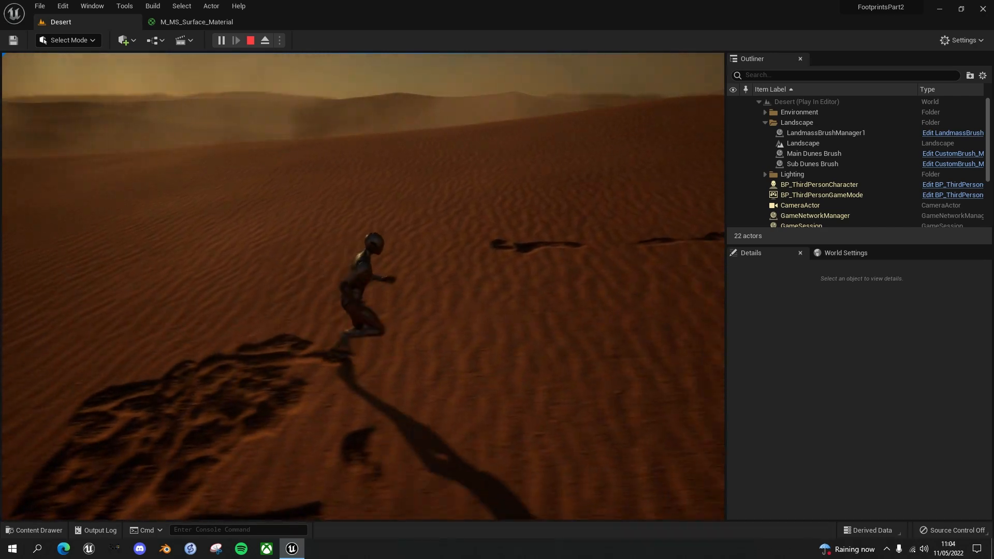
pyautogui.press('s')
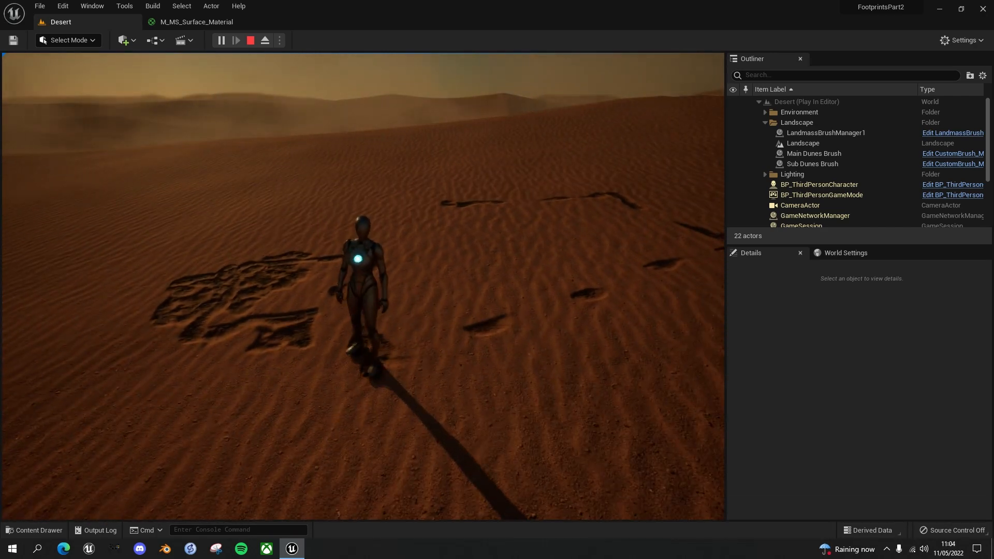
pyautogui.press('w')
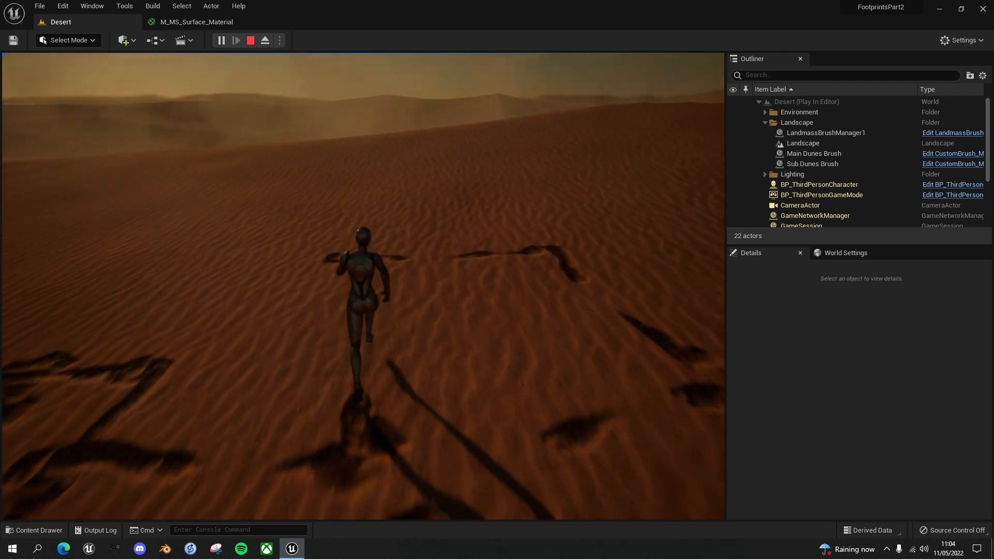
pyautogui.press('d')
pyautogui.press('s')
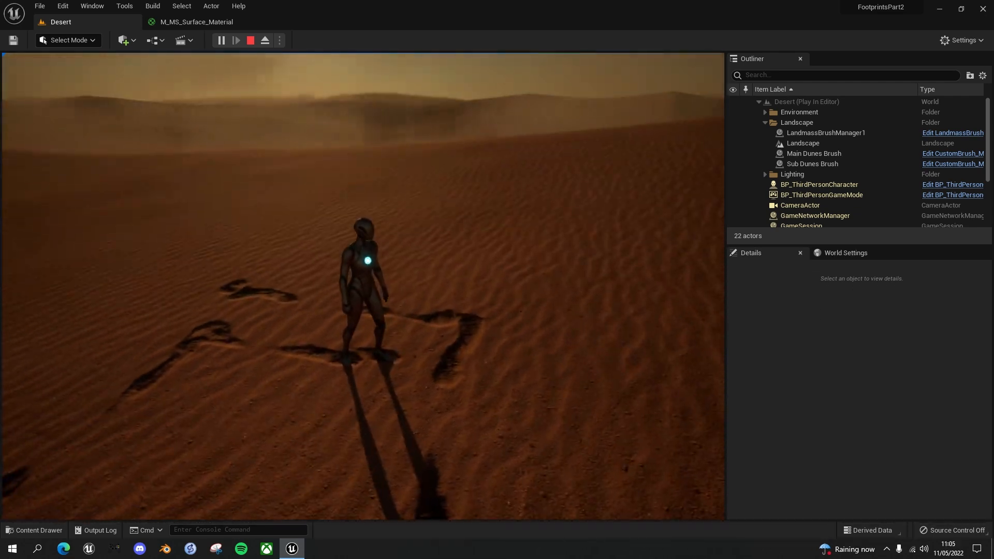
pyautogui.press('s')
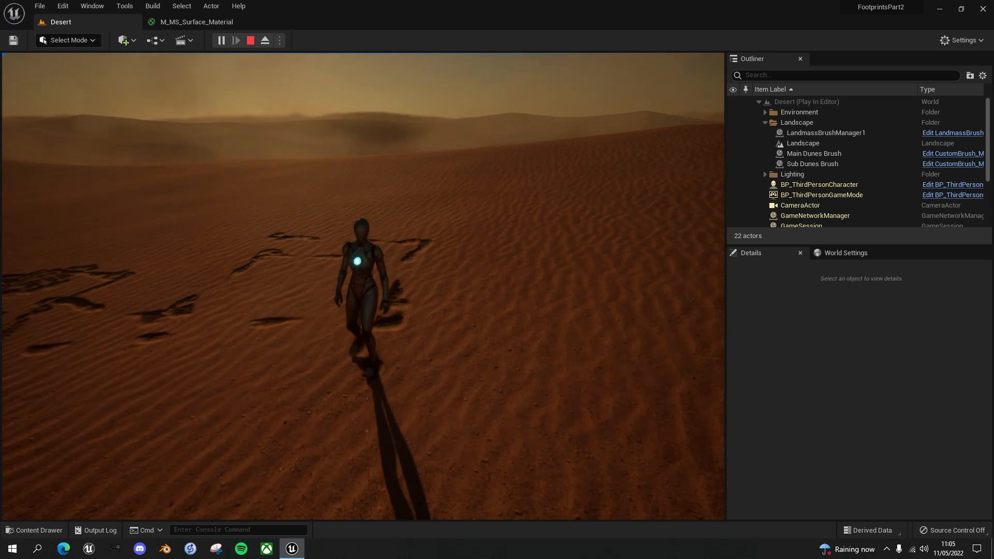
pyautogui.press('d')
pyautogui.press('w')
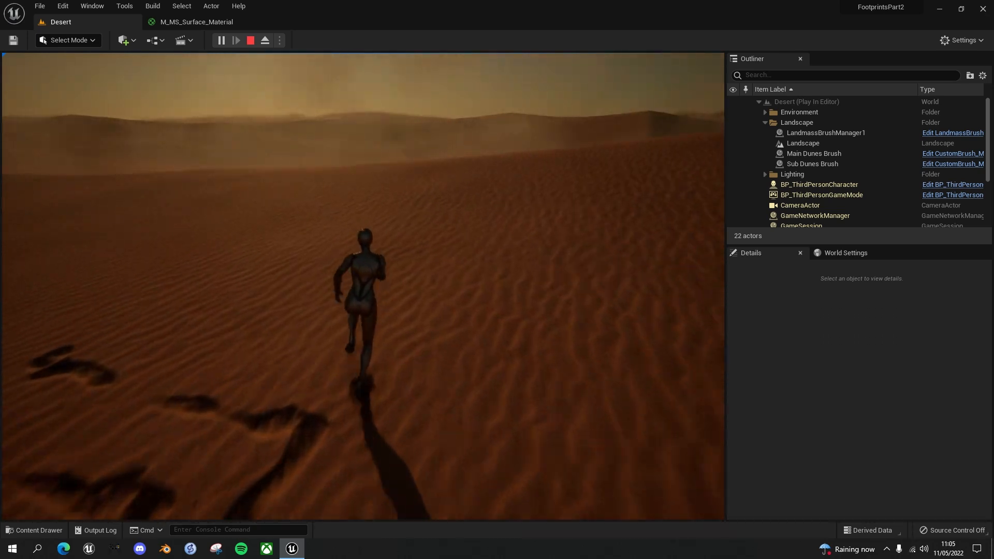
pyautogui.press('d')
pyautogui.press('s')
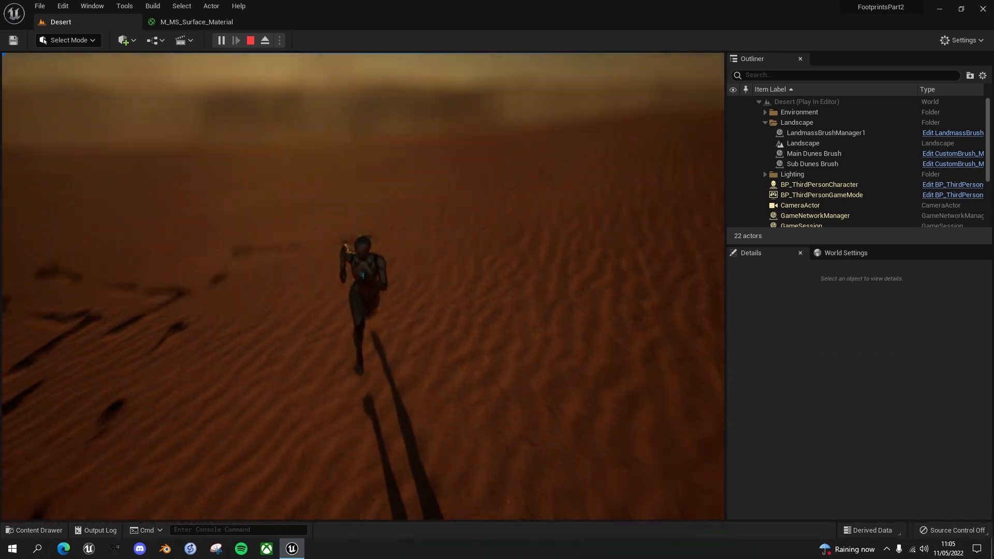
pyautogui.press('a')
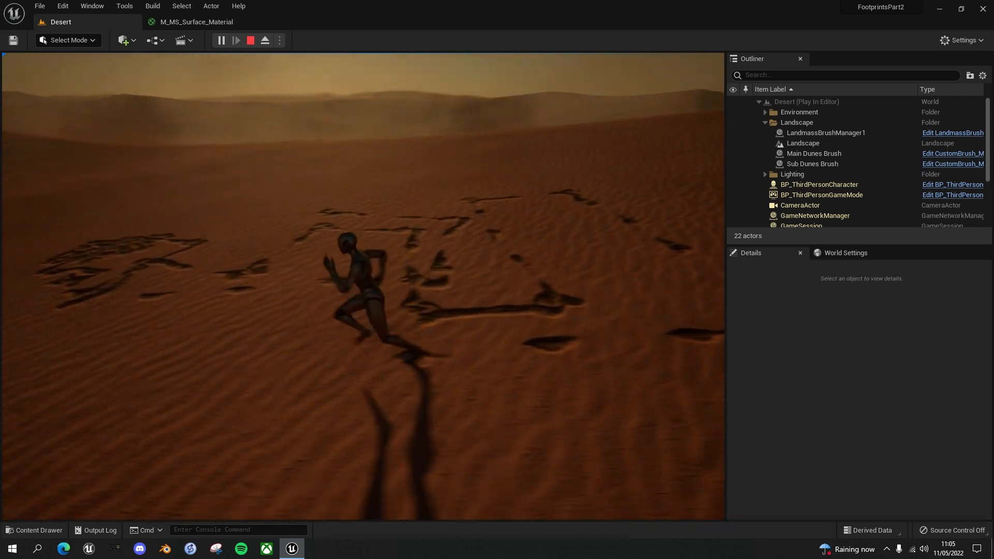
pyautogui.press('w')
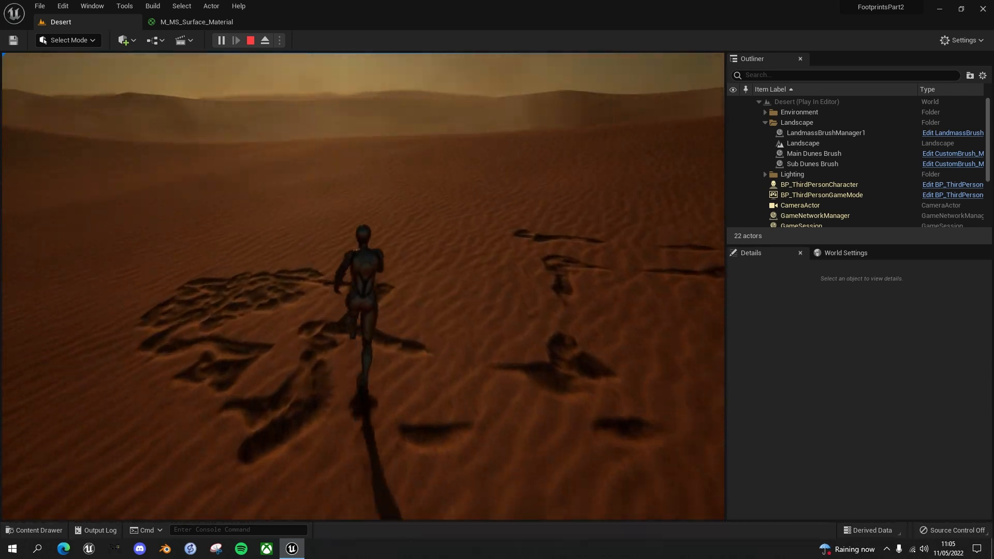
pyautogui.press('a')
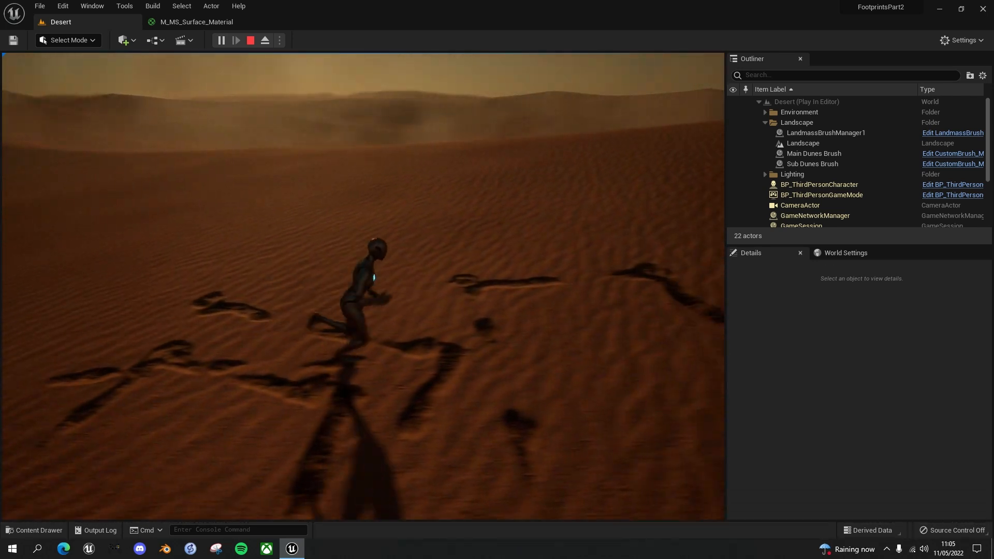
pyautogui.press('w')
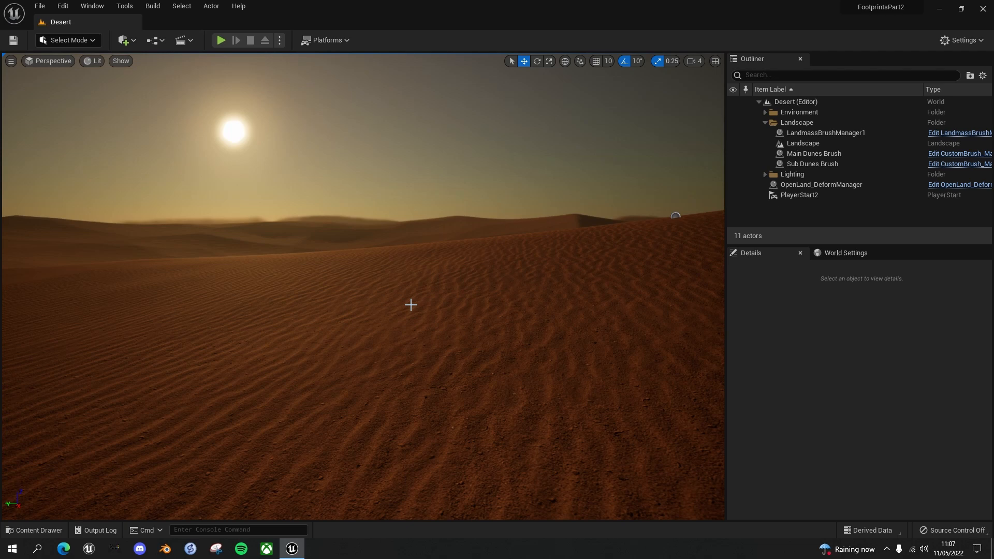
# Add the Starter Content pack to the project and close the windows left open by the import
pyautogui.hotkey('ctrl', 'space')
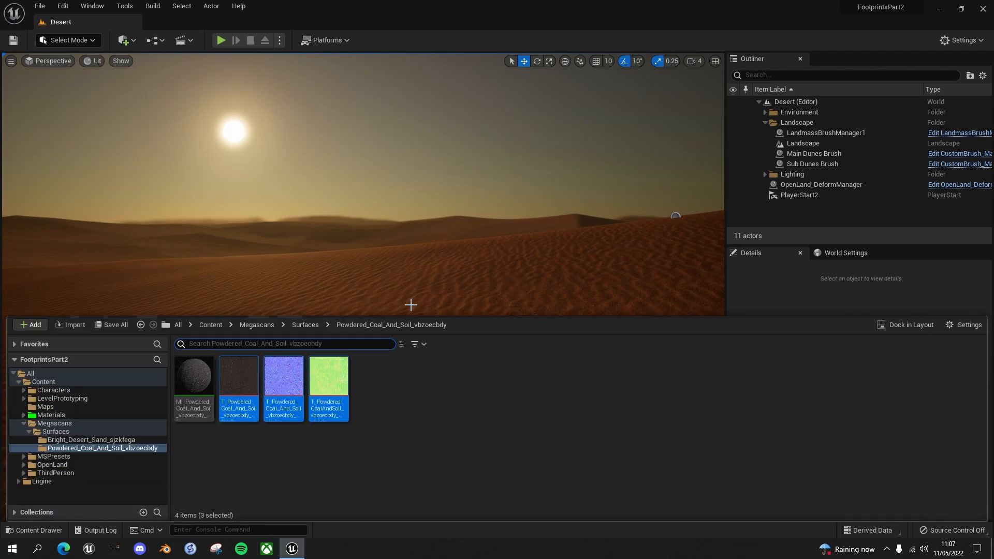
pyautogui.click(32, 325)
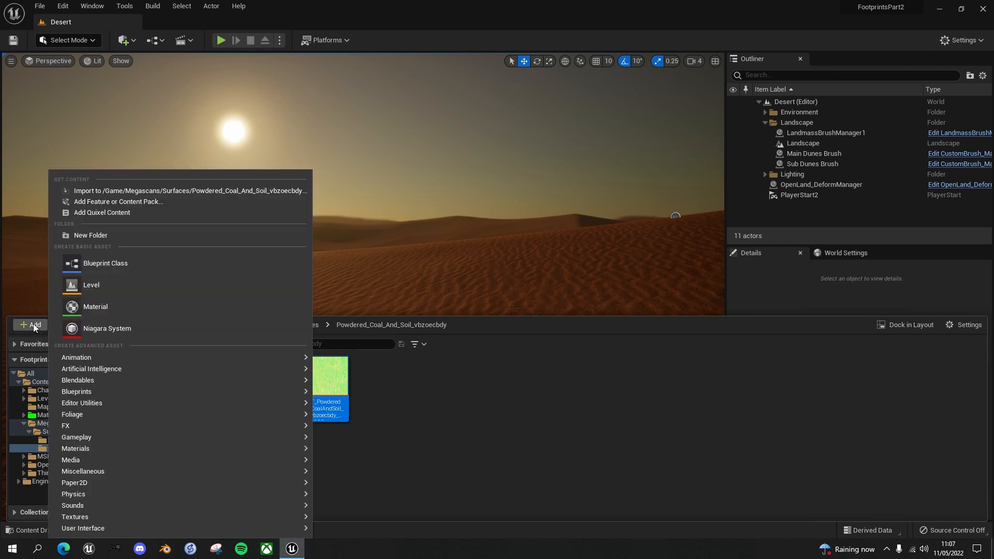
pyautogui.click(114, 202)
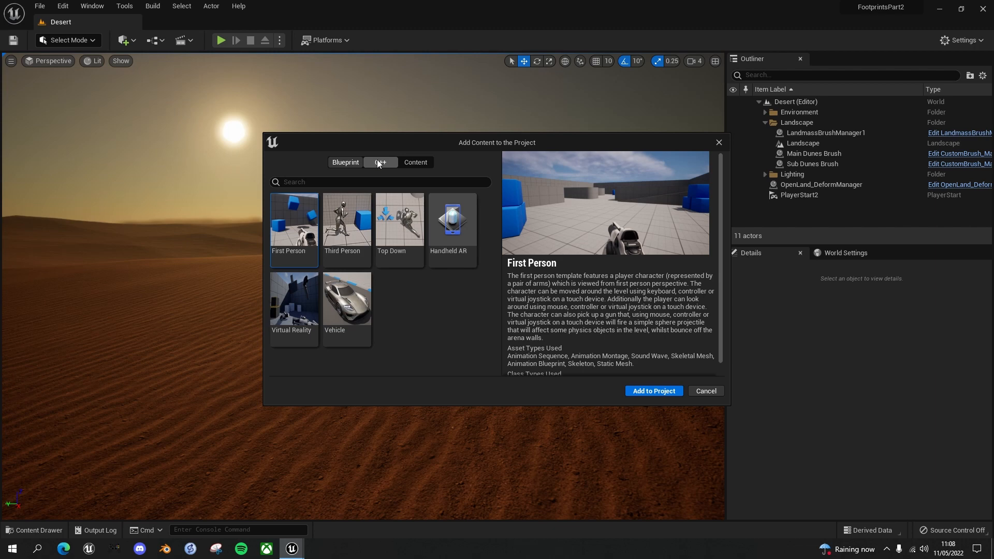
pyautogui.click(417, 163)
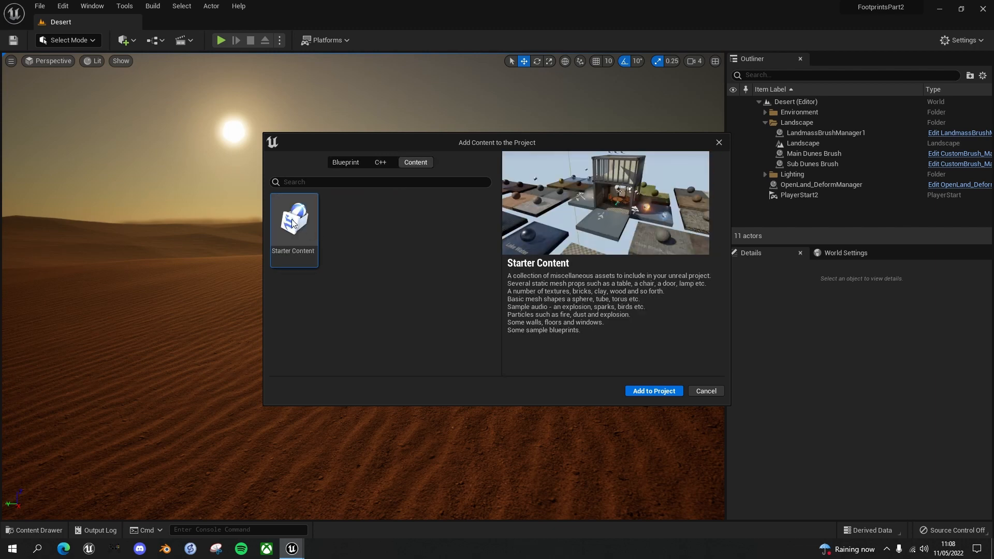
pyautogui.click(656, 390)
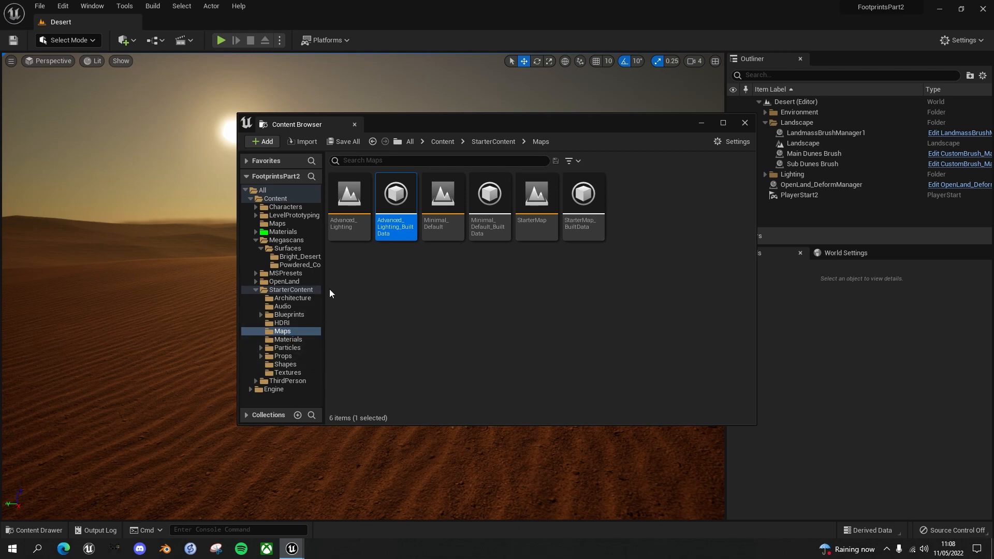
pyautogui.click(744, 124)
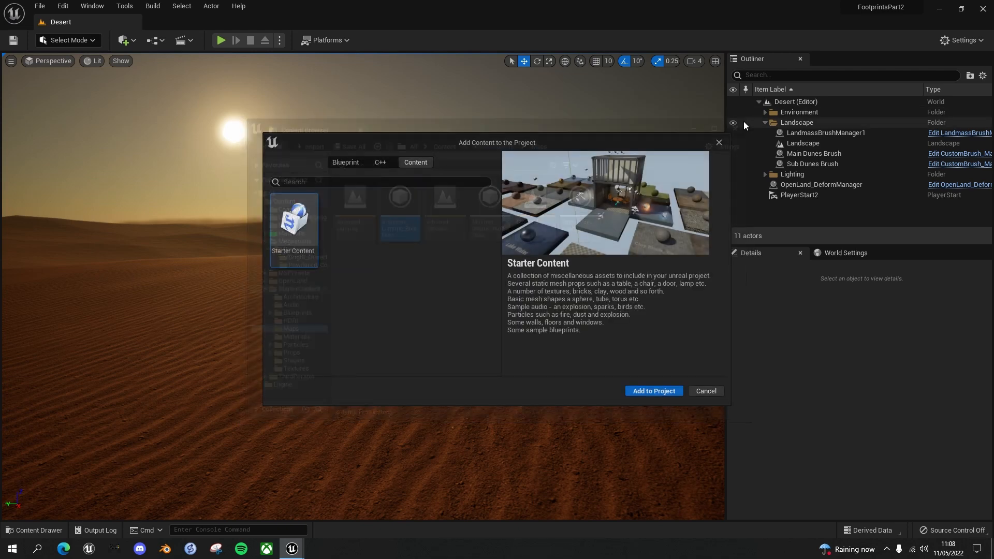
pyautogui.click(718, 142)
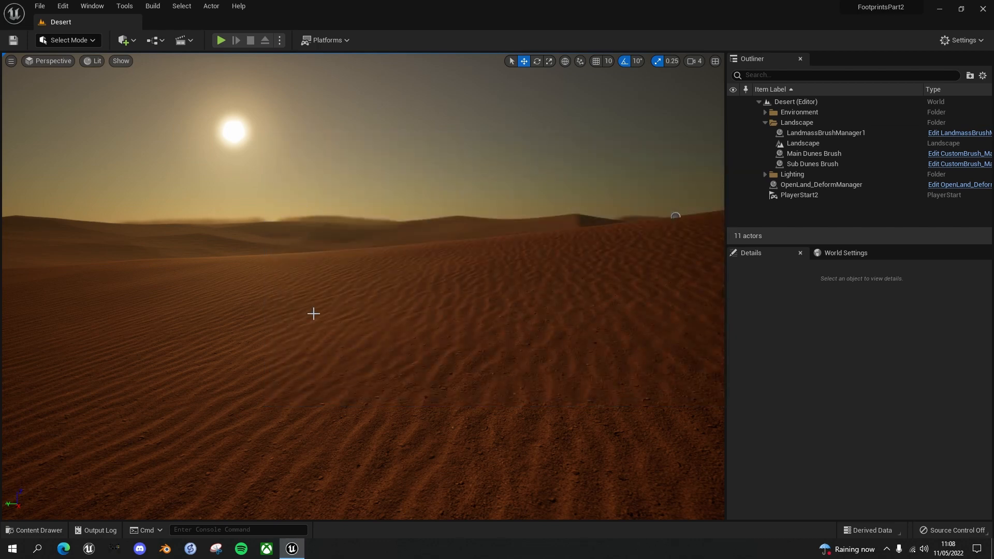
# Create a folder named FX directly under the project's Content folder
pyautogui.hotkey('ctrl', 'space')
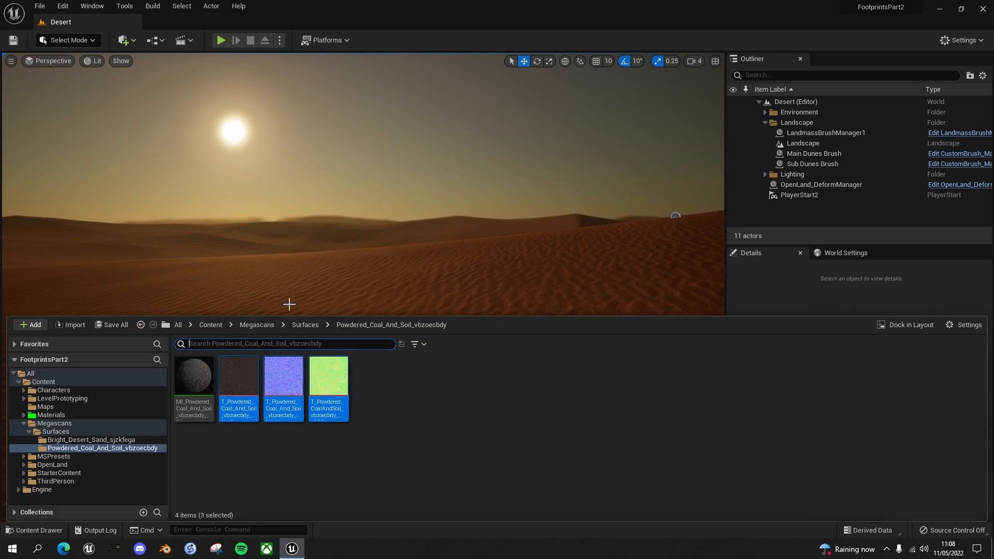
pyautogui.click(44, 382)
pyautogui.rightClick(653, 388)
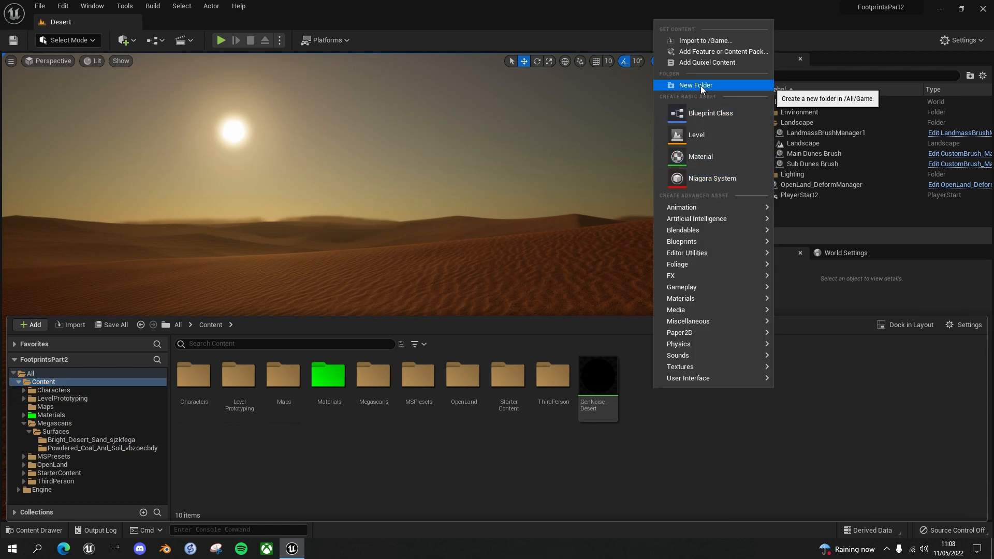
pyautogui.click(700, 85)
pyautogui.write('FX')
pyautogui.press('Return')
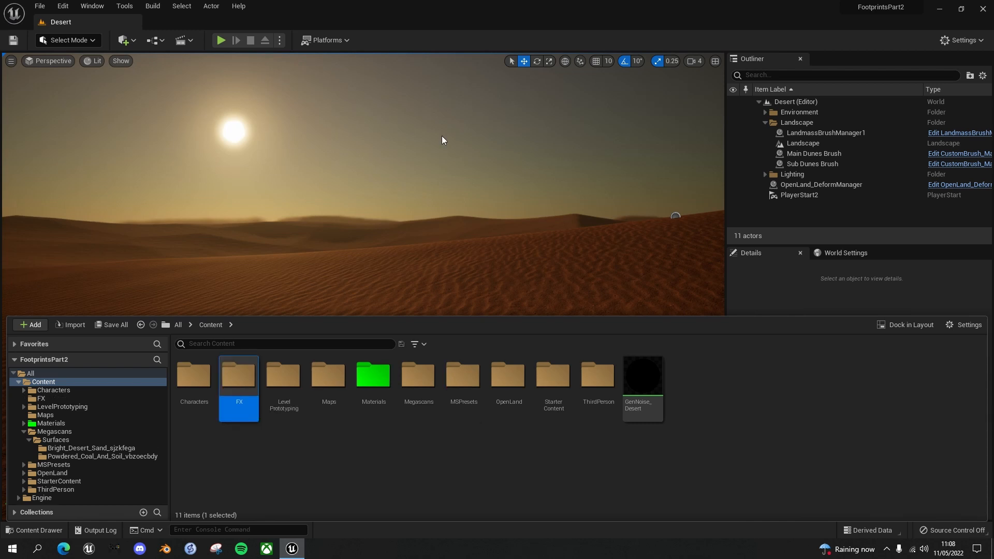
# Inside the FX folder, create a Niagara System from selected emitters, using the Omnidirectional Burst template as its emitter
pyautogui.doubleClick(244, 378)
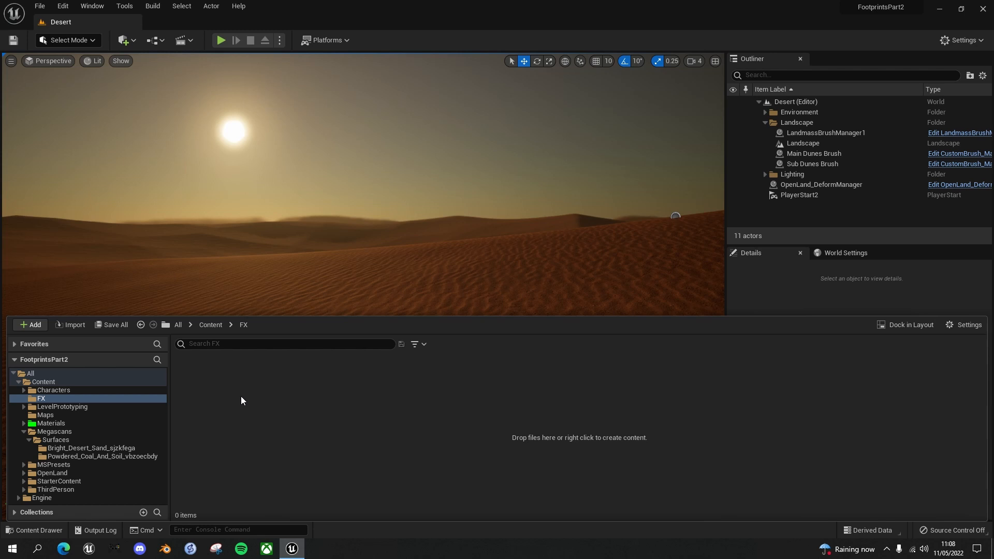
pyautogui.rightClick(231, 393)
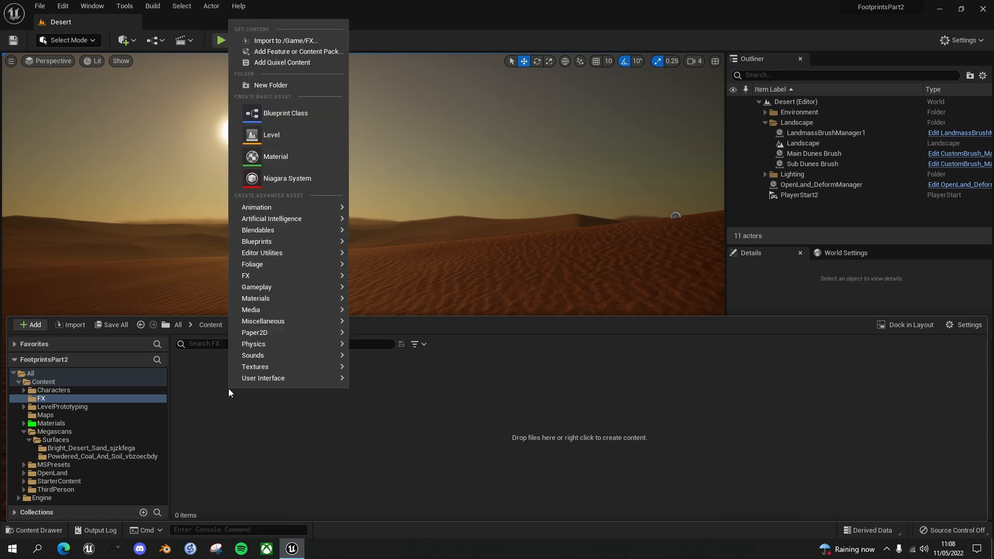
pyautogui.moveTo(297, 281)
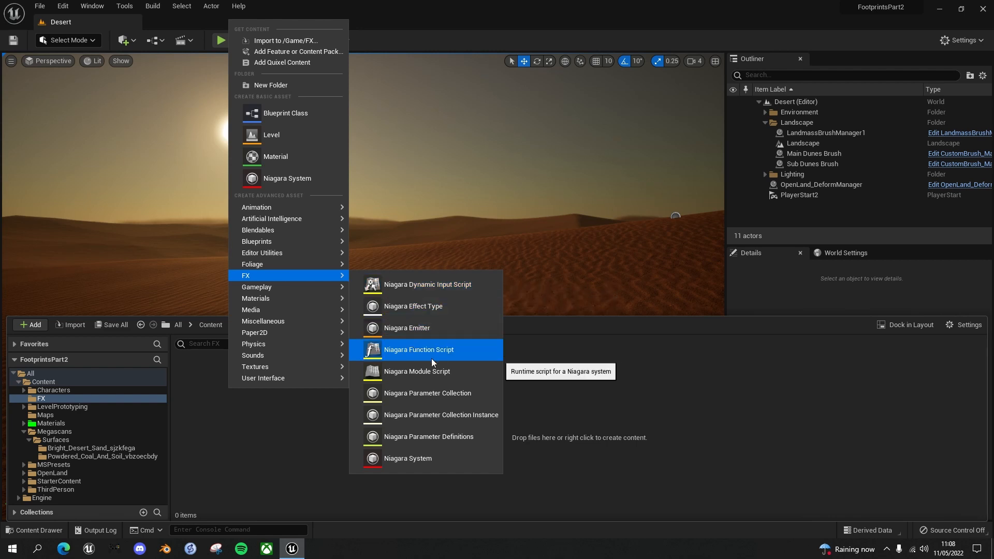
pyautogui.click(419, 459)
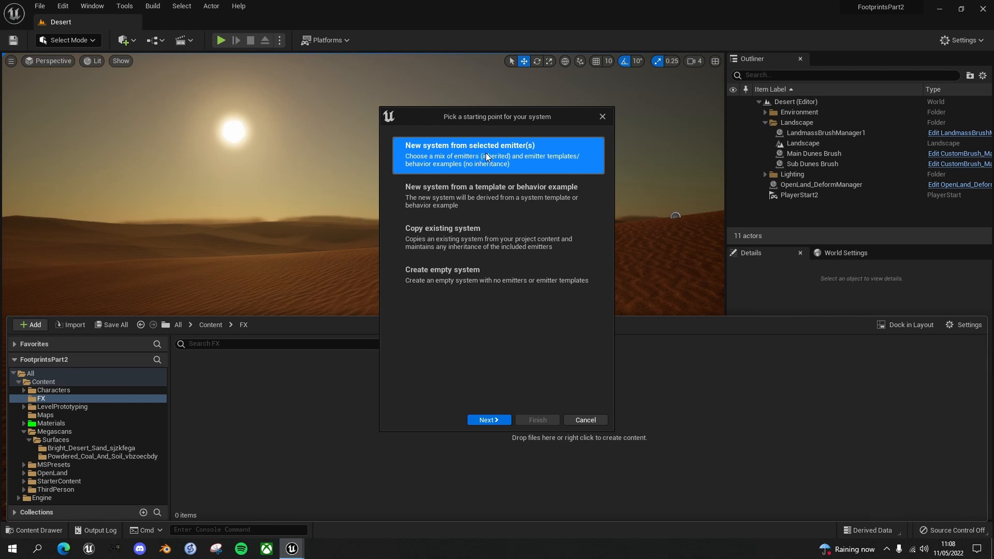
pyautogui.click(488, 419)
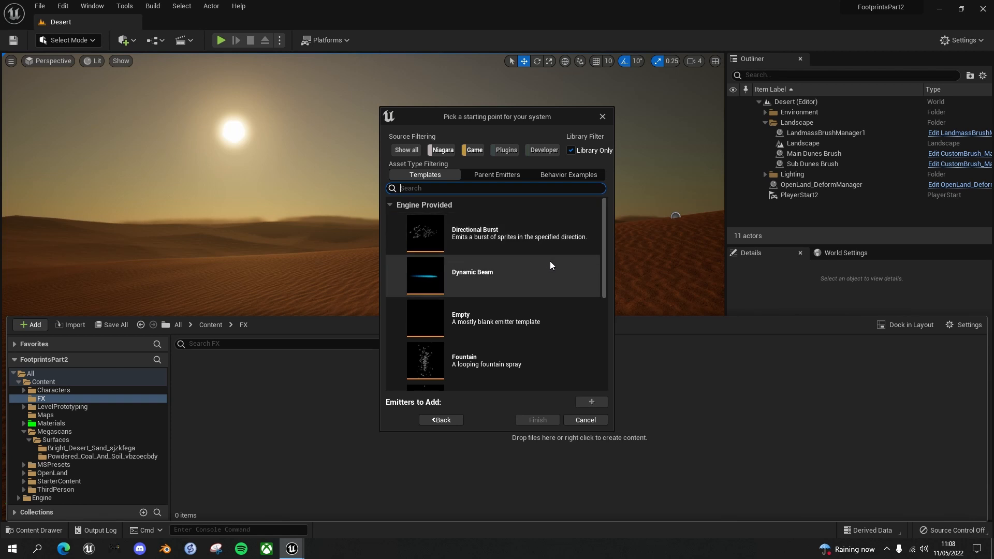
pyautogui.scroll(-3, 550, 265)
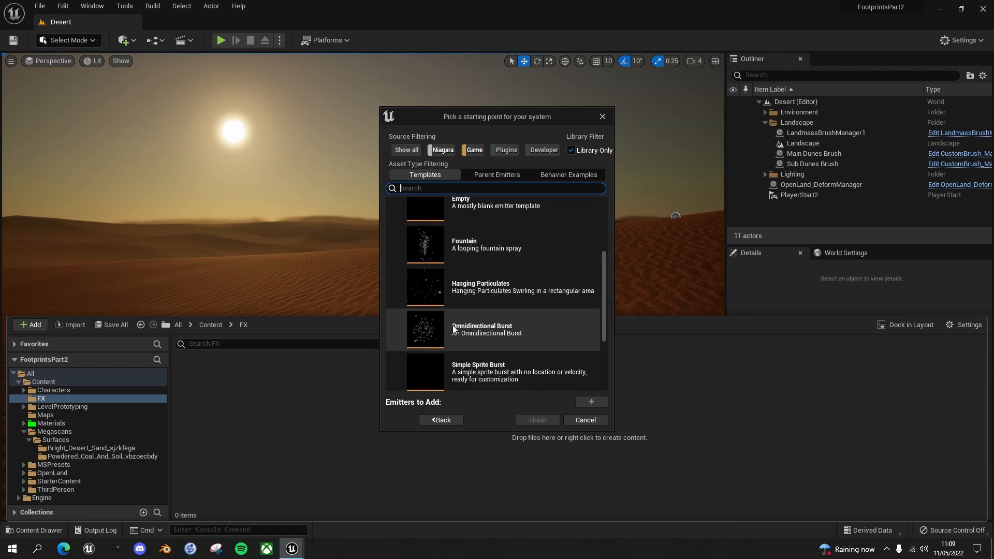
pyautogui.click(422, 334)
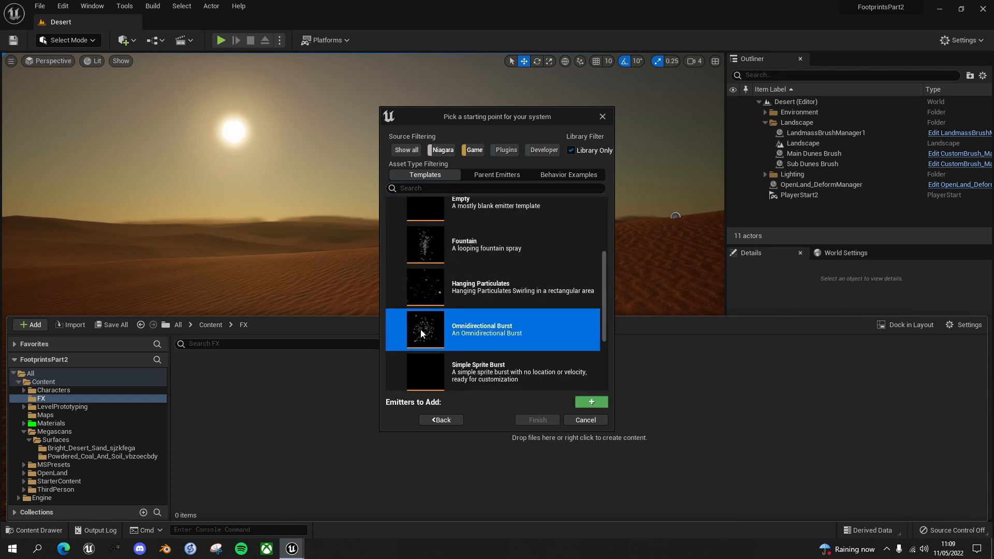
pyautogui.click(591, 402)
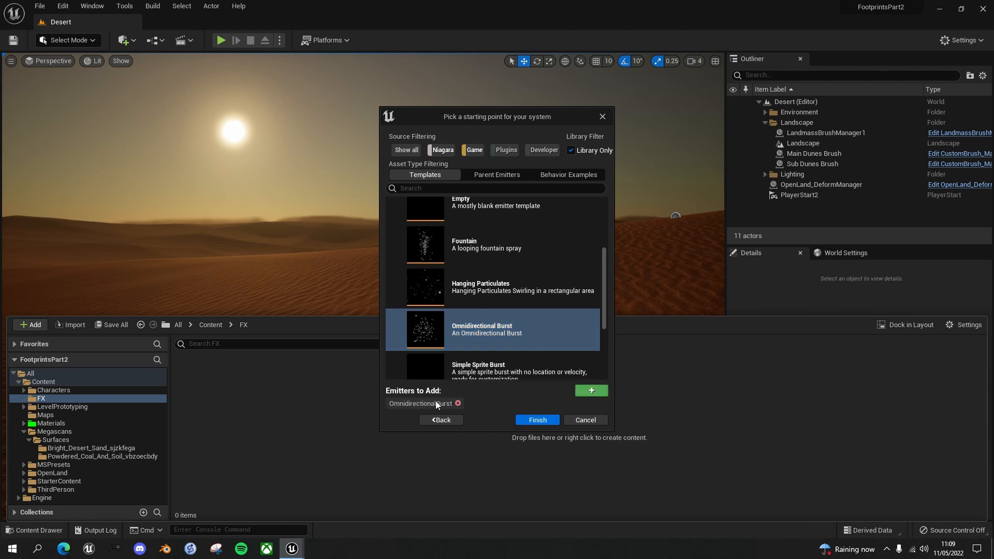
pyautogui.click(543, 419)
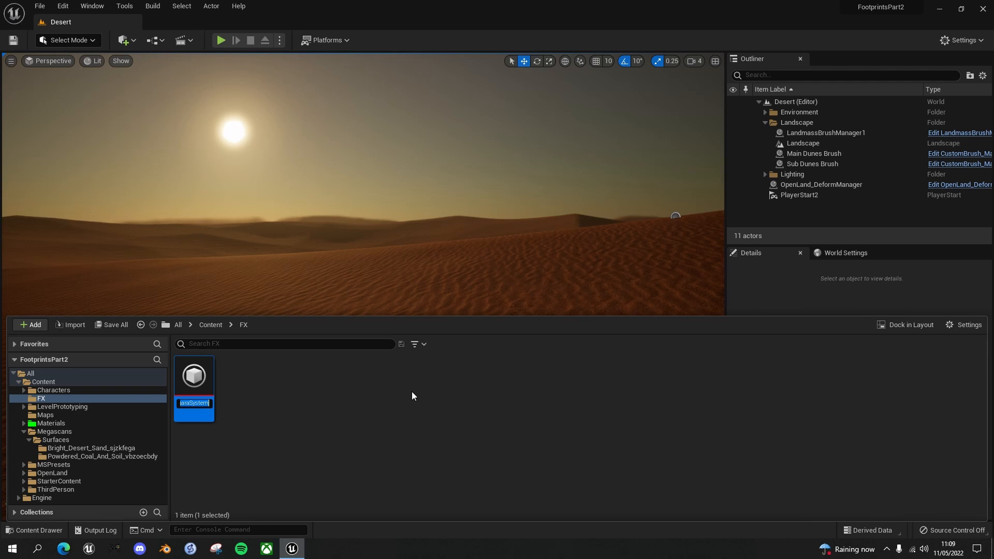
# Name the new Niagara system NS_Foot_Dust and open it for editing
pyautogui.write('N')
pyautogui.write('S_Foot_Dust')
pyautogui.press('Return')
pyautogui.doubleClick(190, 374)
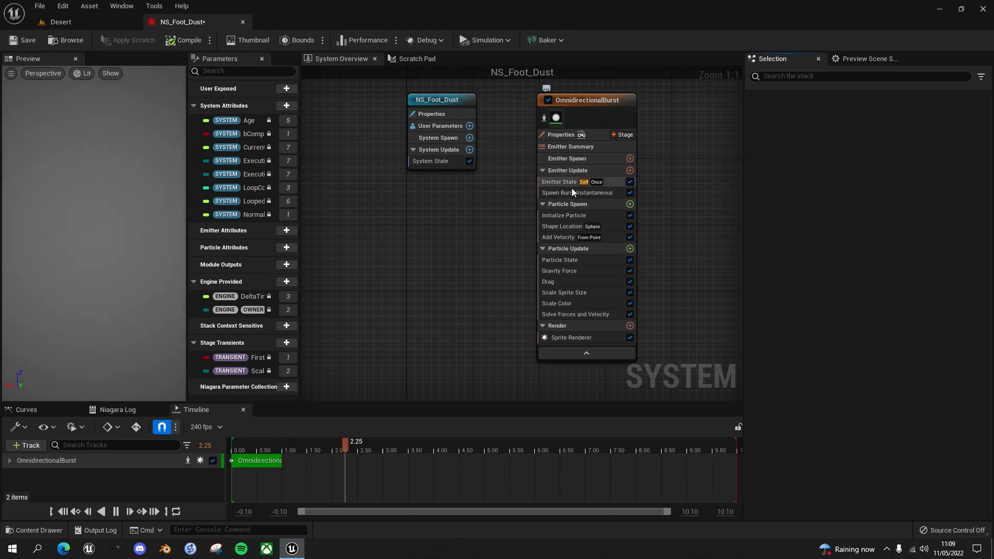
# Assign the M_Dust_Particle material to the OmnidirectionalBurst emitter's Sprite Renderer
pyautogui.click(567, 338)
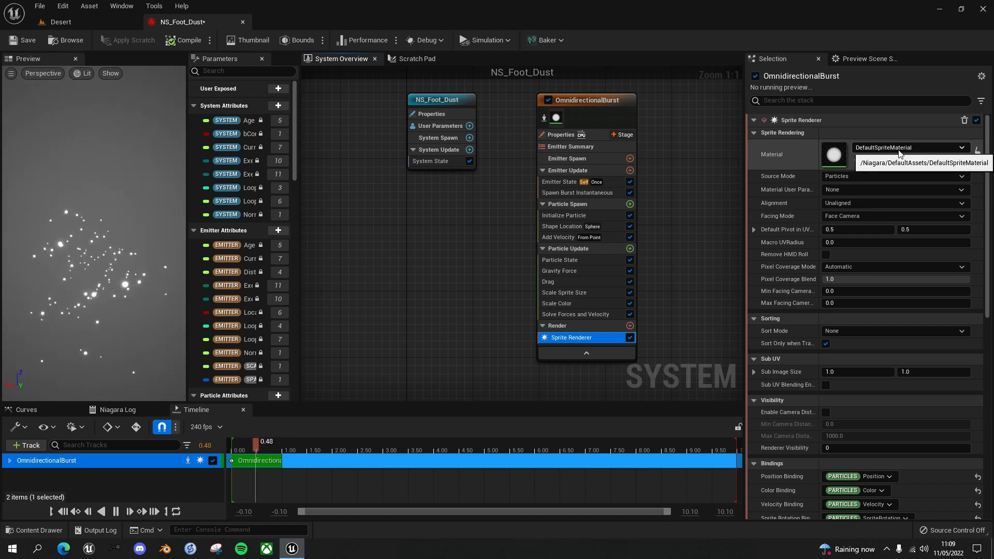
pyautogui.click(961, 149)
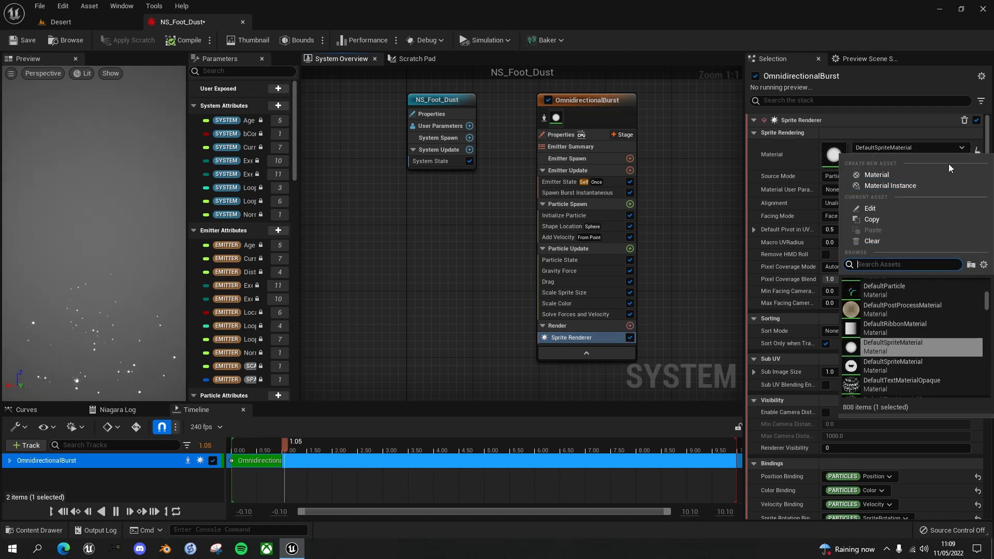
pyautogui.write('dusw')
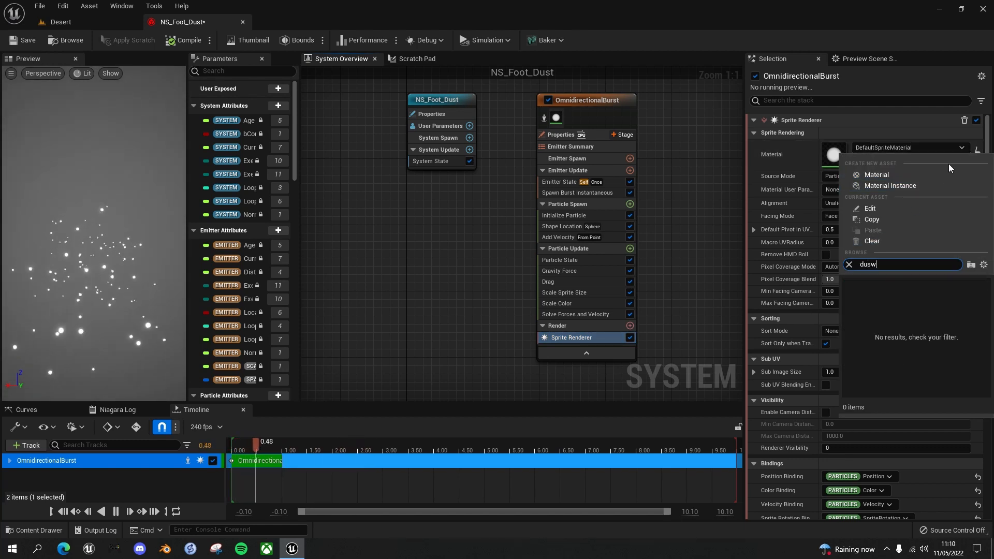
pyautogui.press('BackSpace')
pyautogui.write('t')
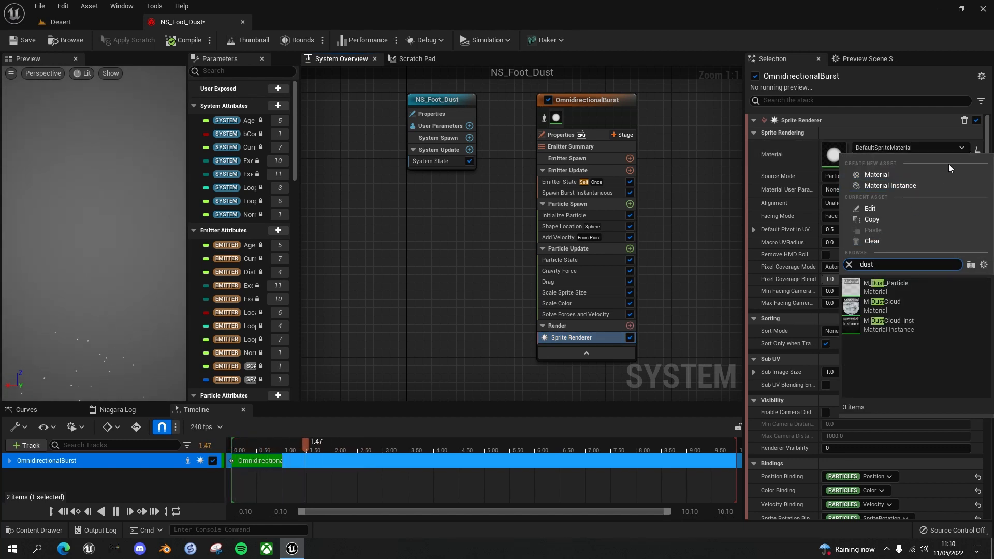
pyautogui.click(875, 286)
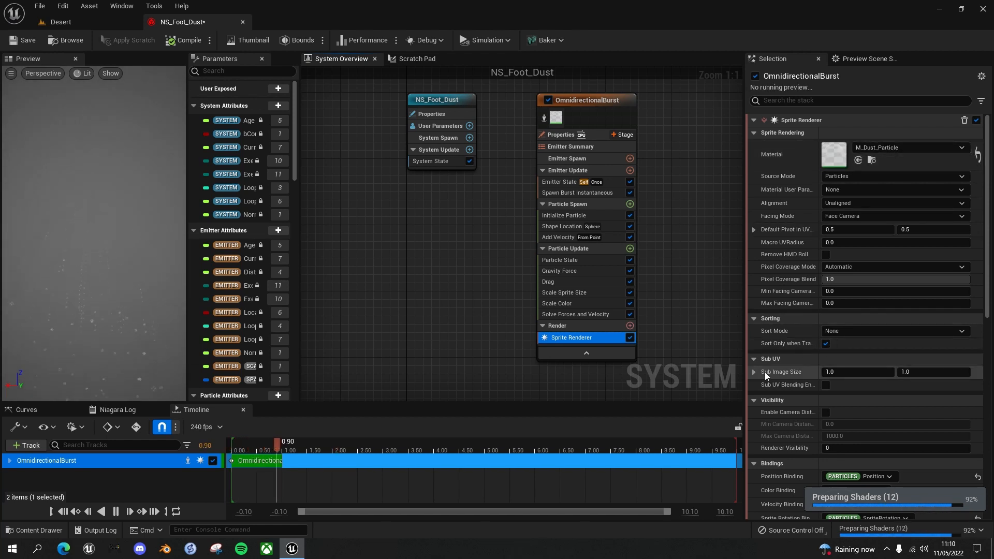
# Set the Sprite Renderer's Sub Image Size to 2.0 by 2.0 and save NS_Foot_Dust
pyautogui.click(832, 372)
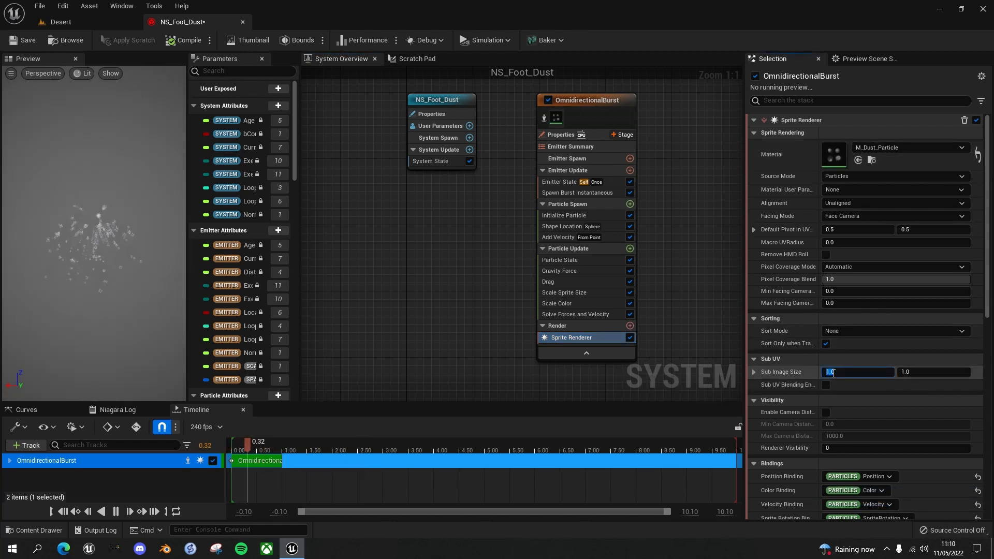
pyautogui.press('Tab')
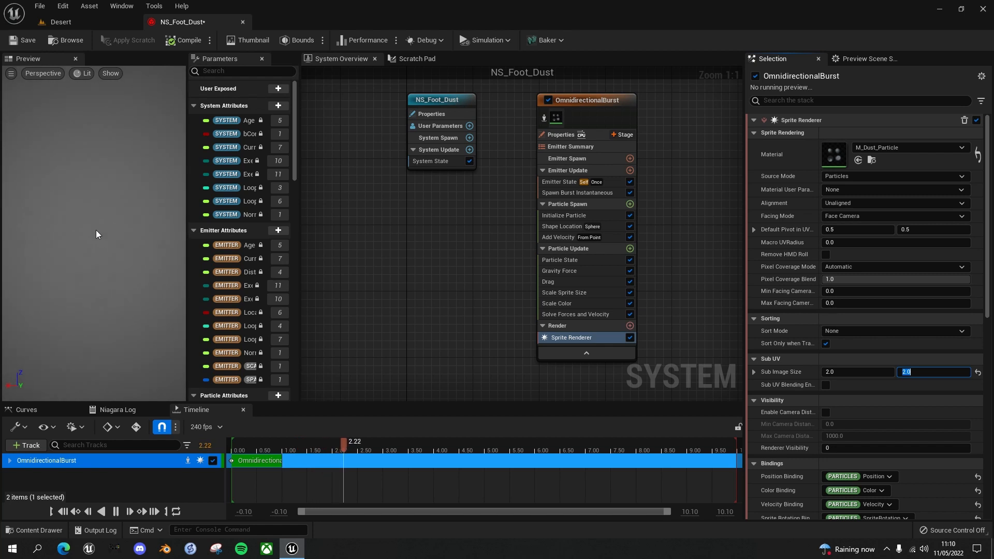
pyautogui.click(22, 43)
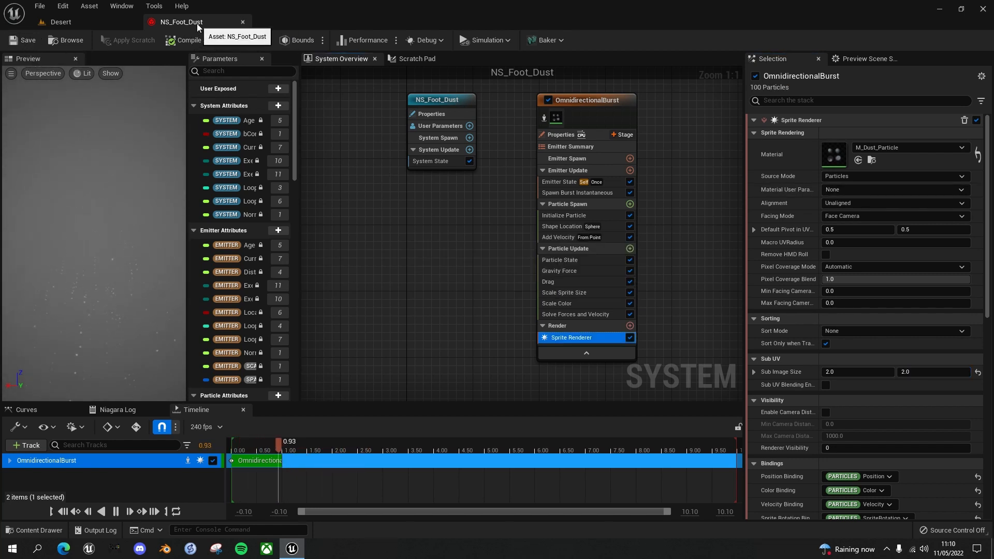
# Open BP_ThirdPersonCharacter, the Desert level's default pawn class, and frame the character in its 3D preview
pyautogui.click(97, 21)
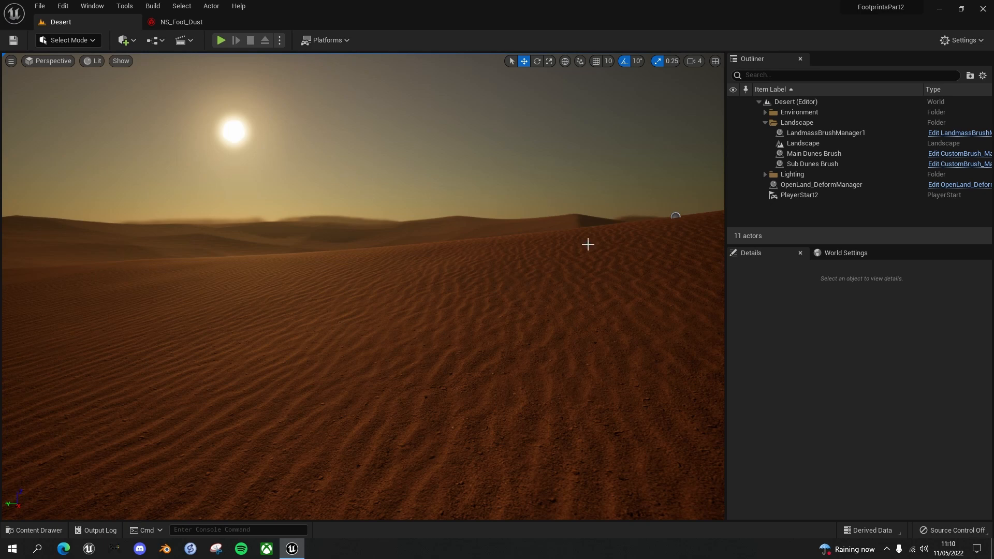
pyautogui.click(844, 253)
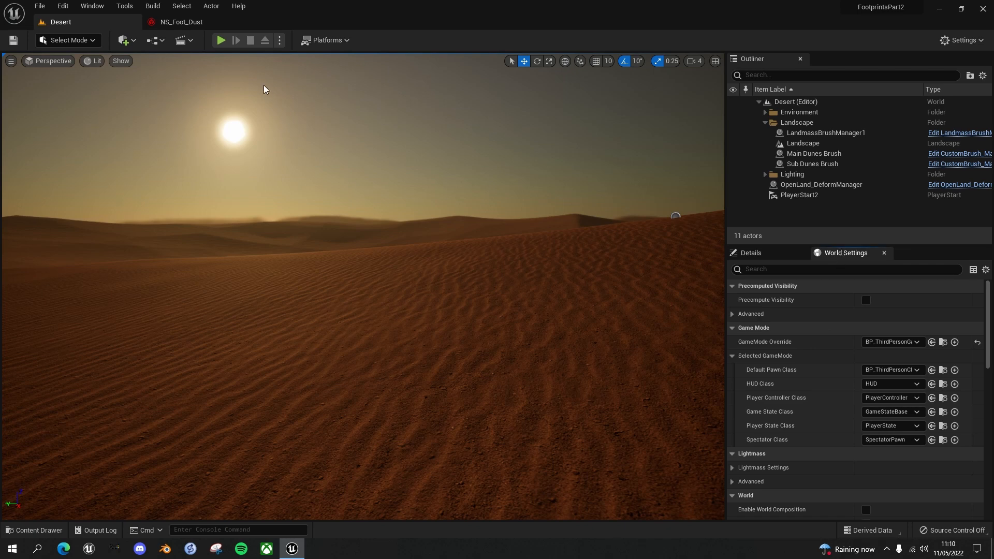
pyautogui.click(90, 7)
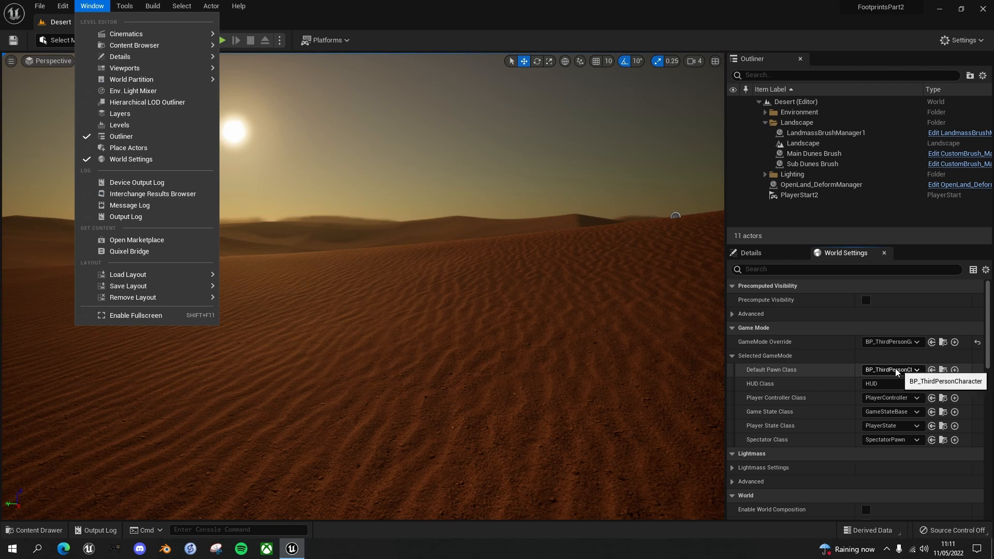
pyautogui.click(943, 369)
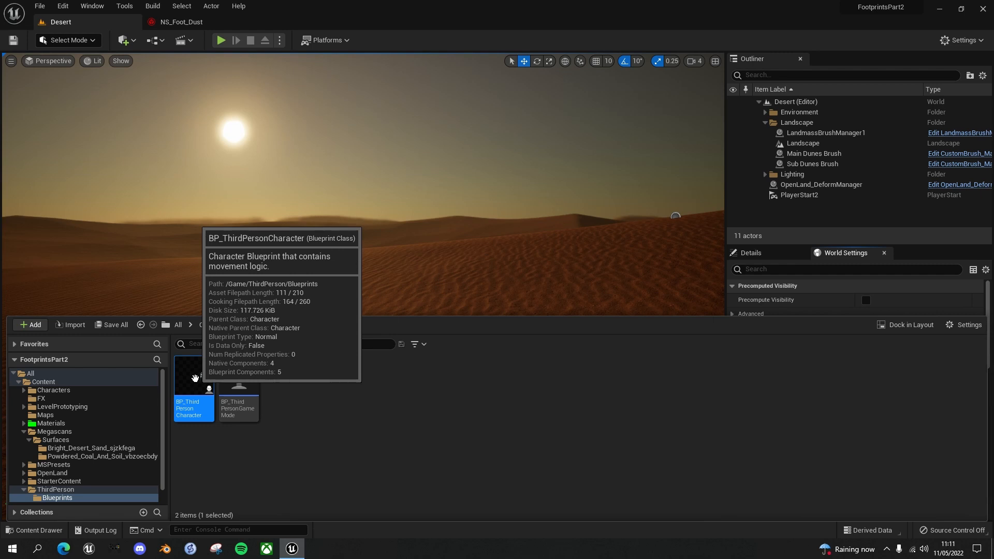
pyautogui.doubleClick(195, 378)
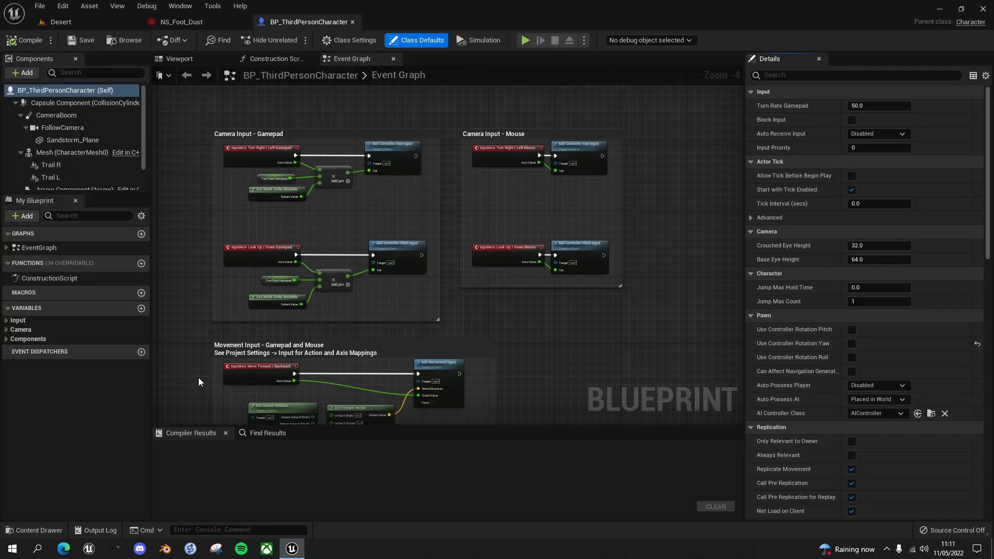
pyautogui.click(182, 57)
pyautogui.moveTo(445, 242); pyautogui.dragTo(466, 240, button='right')
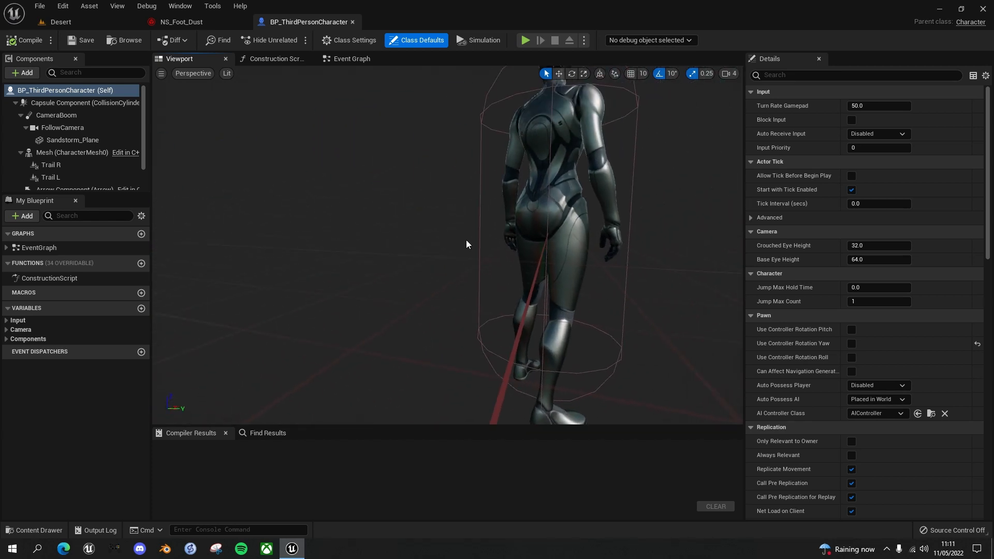
pyautogui.press('f')
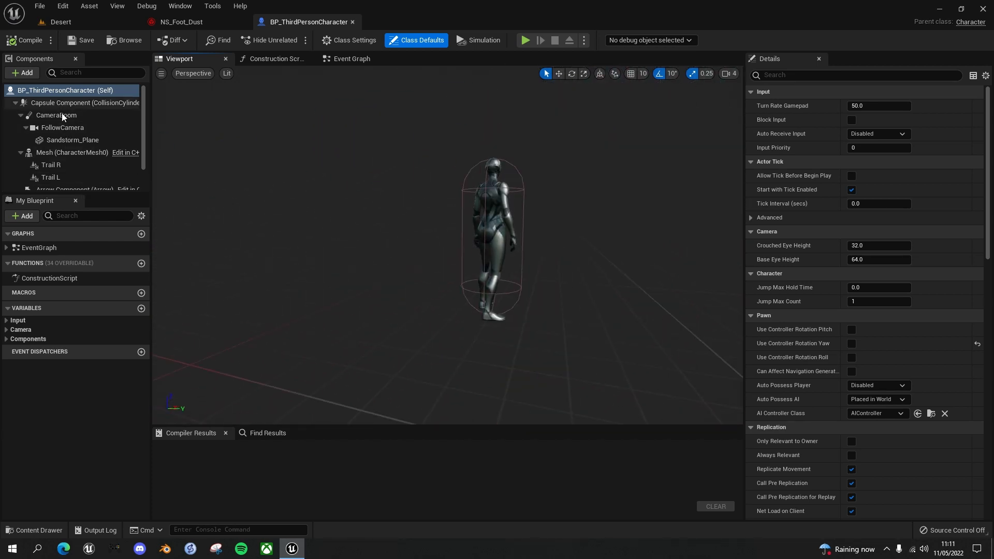
# Locate the animation blueprint assigned to the character's Mesh component, ABP_Quinn, and open it
pyautogui.click(60, 153)
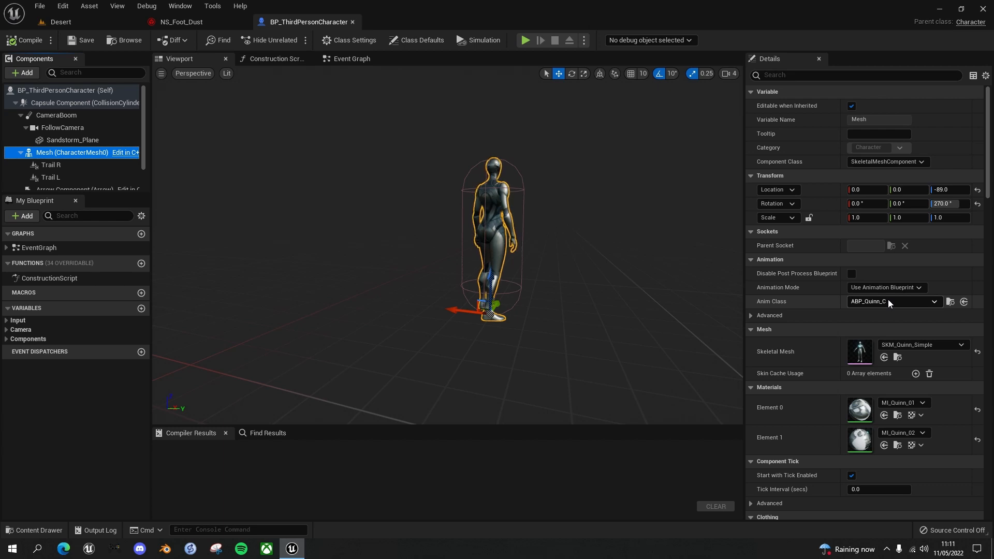
pyautogui.click(950, 302)
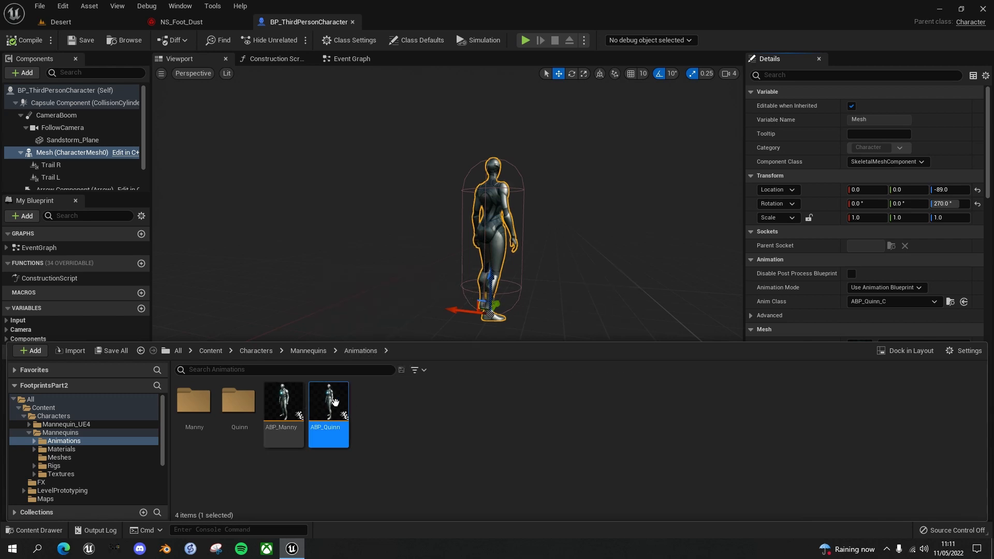
pyautogui.doubleClick(328, 403)
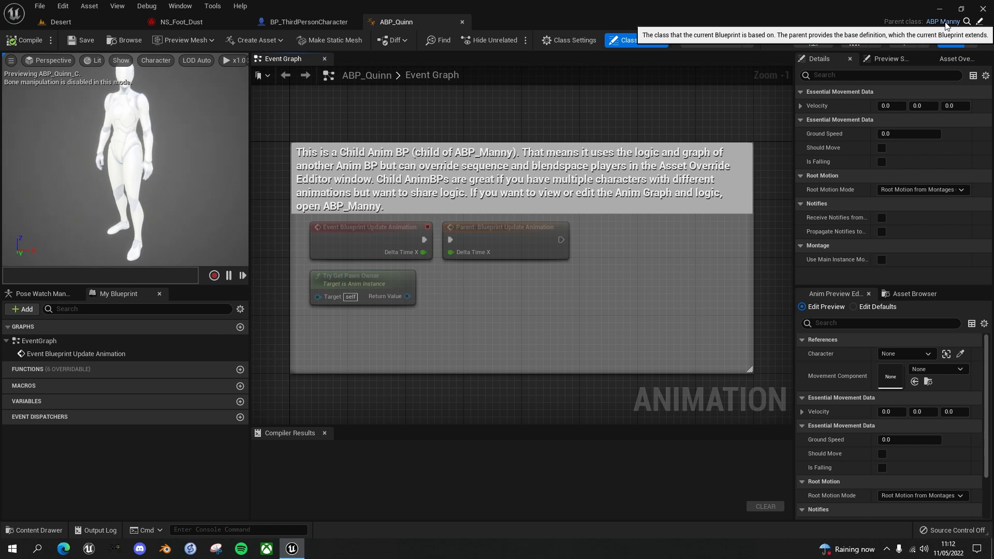
# Open ABP_Quinn's parent animation blueprint, ABP_Manny, and close ABP_Quinn
pyautogui.click(966, 21)
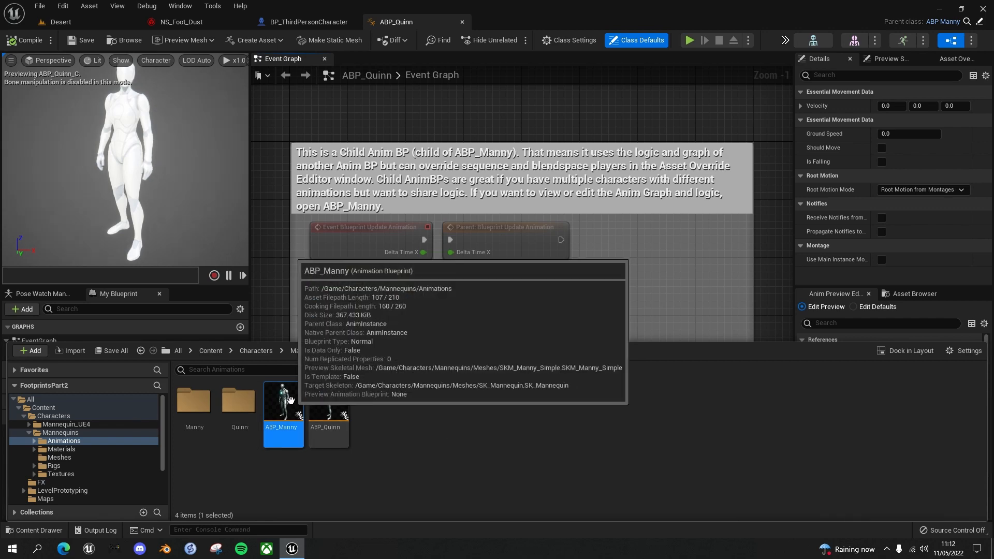
pyautogui.doubleClick(284, 401)
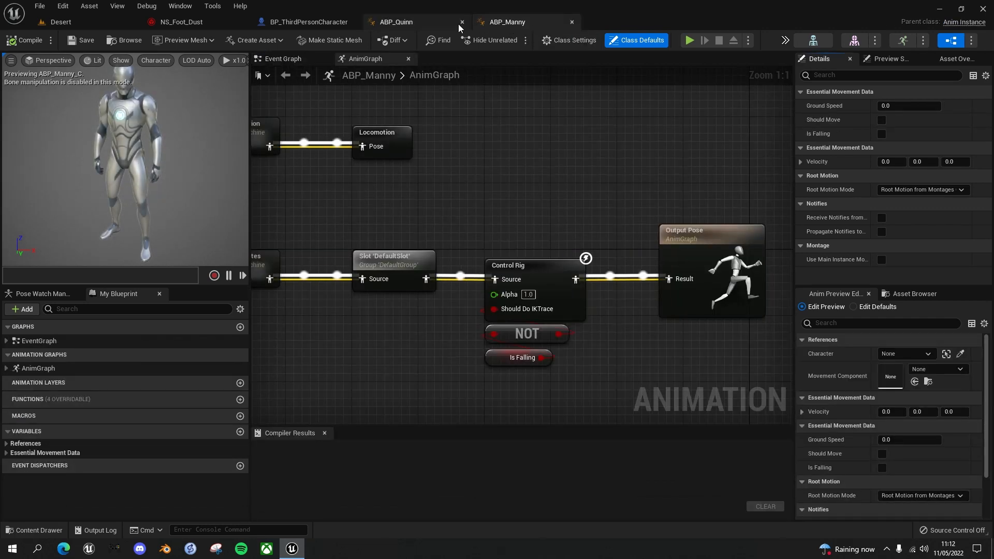
pyautogui.click(462, 23)
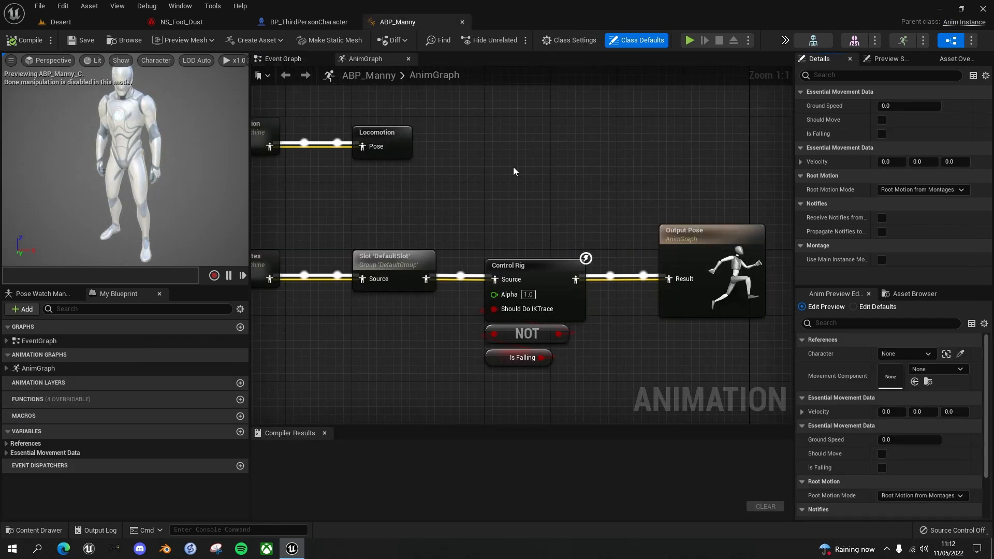
# Open the BS_MM_WalkRun blend space used in the Walk / Run state of ABP_Manny's Locomotion state machine
pyautogui.moveTo(508, 167); pyautogui.dragTo(643, 175, button='right')
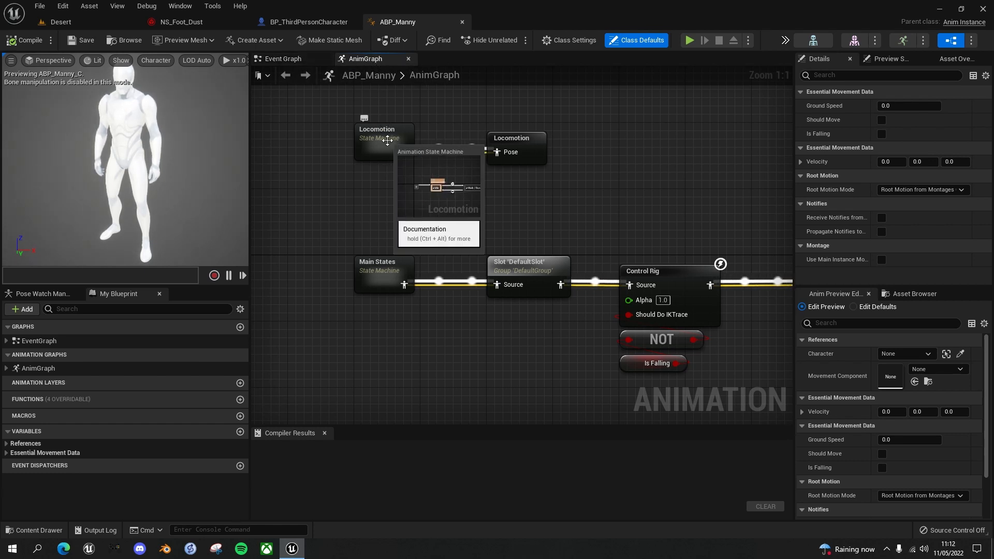
pyautogui.doubleClick(387, 141)
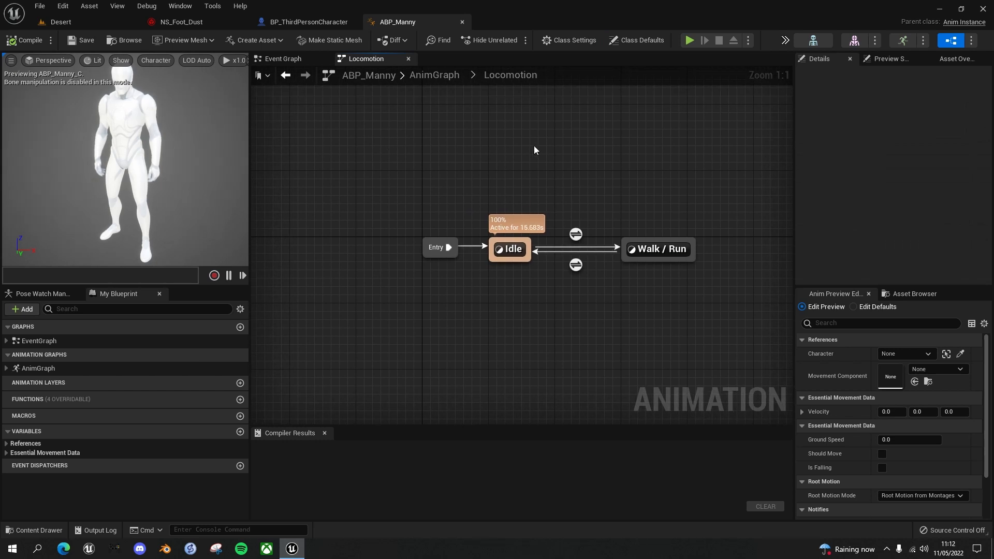
pyautogui.moveTo(382, 126); pyautogui.dragTo(423, 142, button='right')
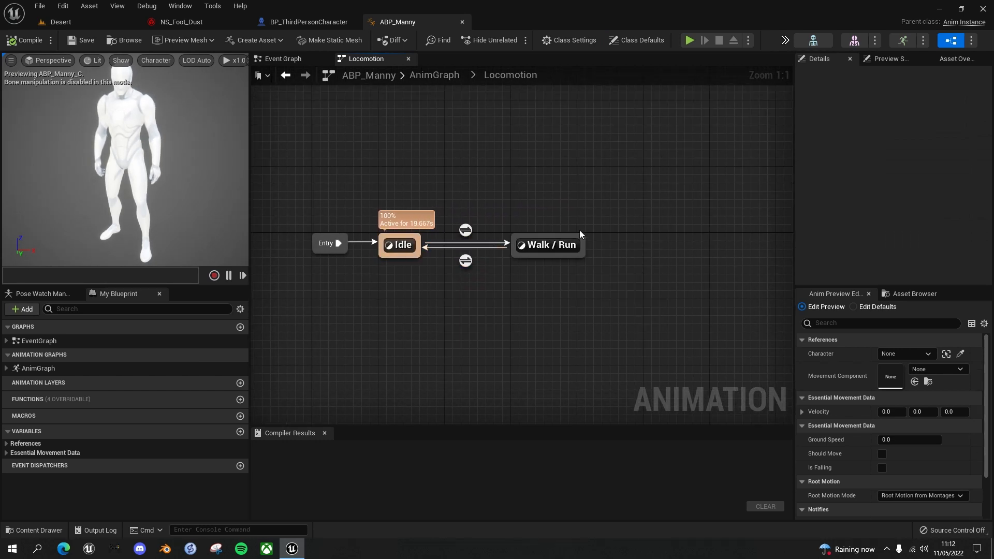
pyautogui.doubleClick(558, 247)
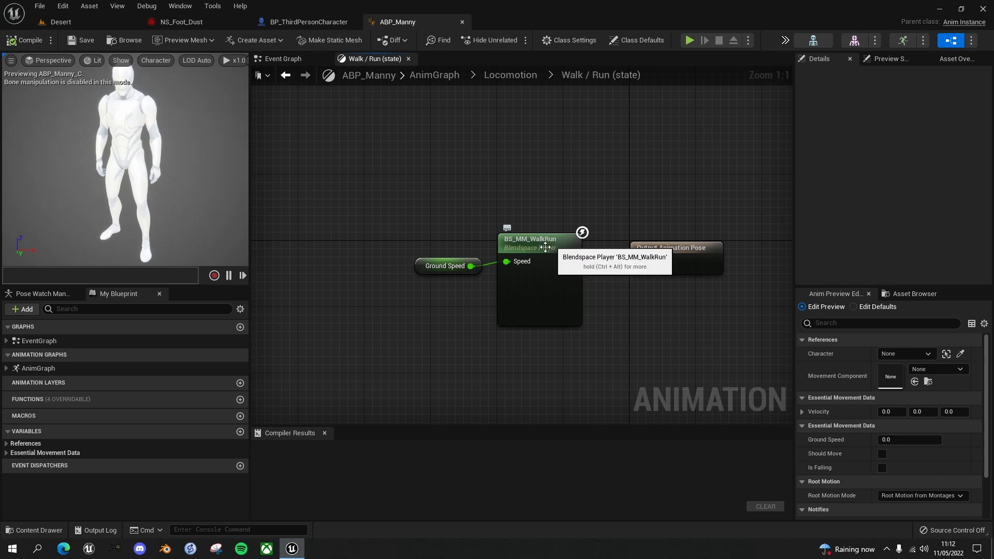
pyautogui.doubleClick(540, 248)
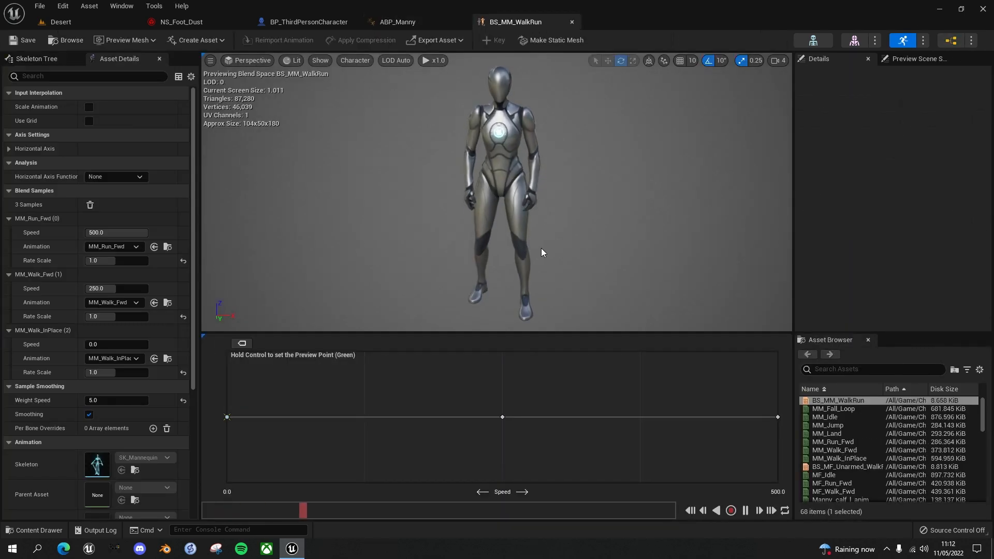
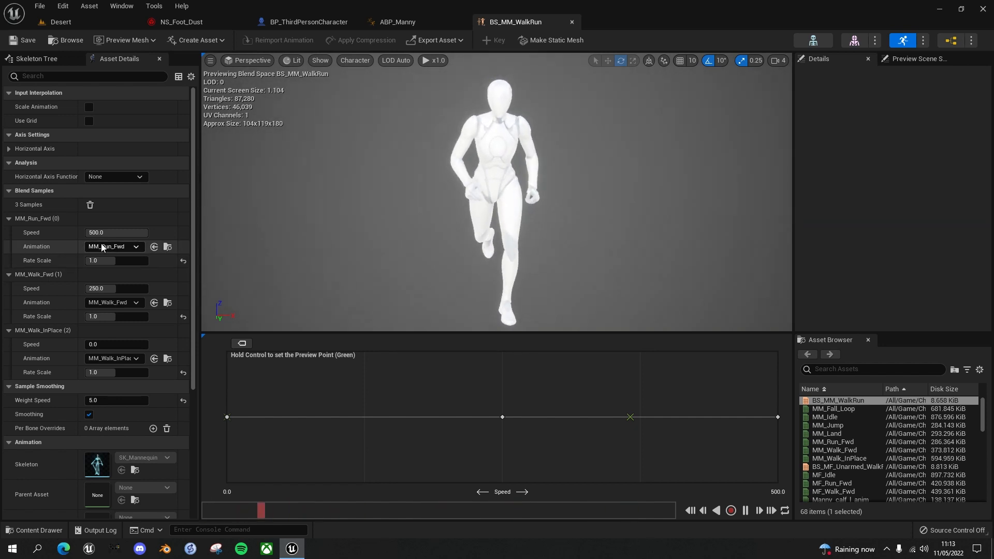
# Open MM_Run_Fwd, the animation used by the blend space's run sample, and reveal its notify timeline
pyautogui.click(167, 247)
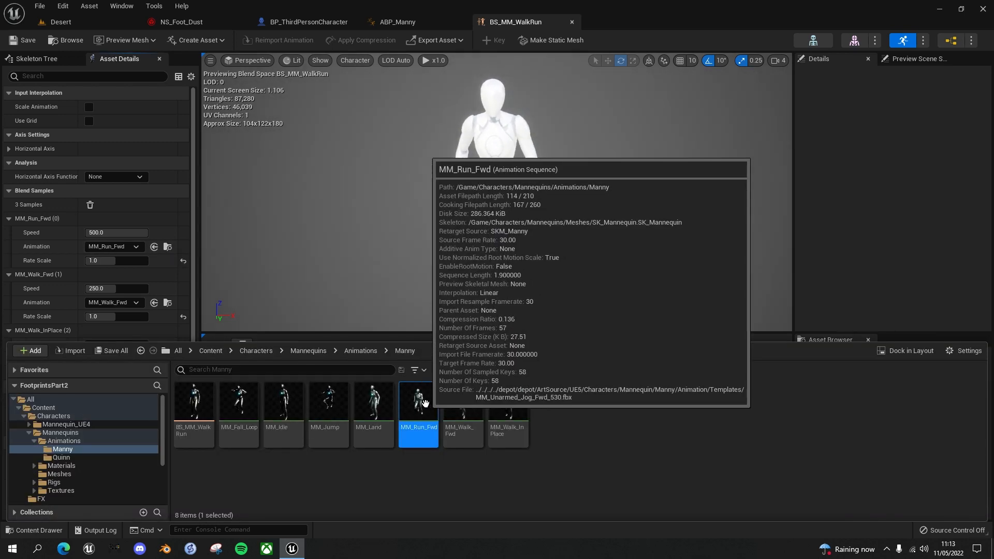
pyautogui.doubleClick(426, 403)
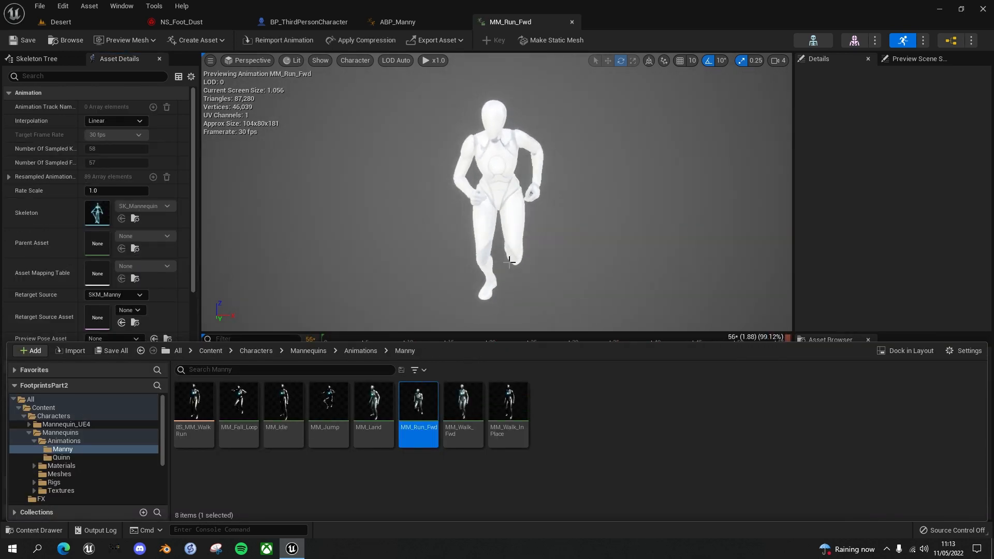
pyautogui.moveTo(372, 410)
pyautogui.hotkey('ctrl', 'space')
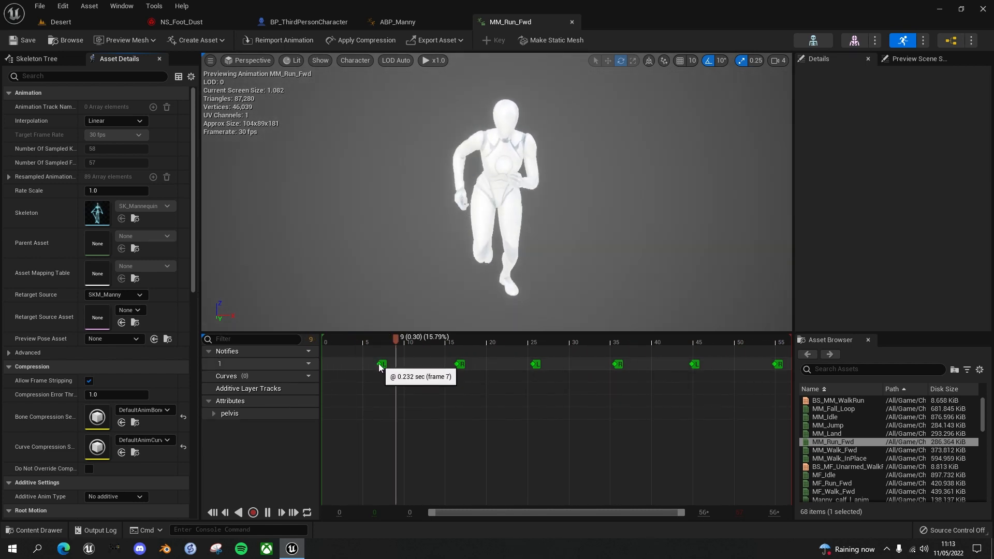
# Pause the run animation and examine the foot contact poses at the first L and first R sync markers
pyautogui.click(267, 512)
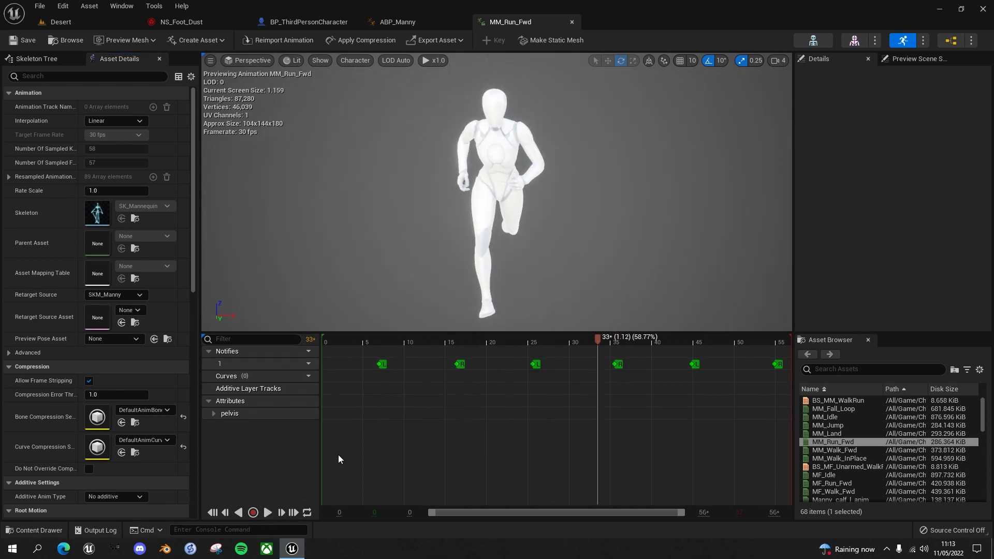
pyautogui.click(379, 342)
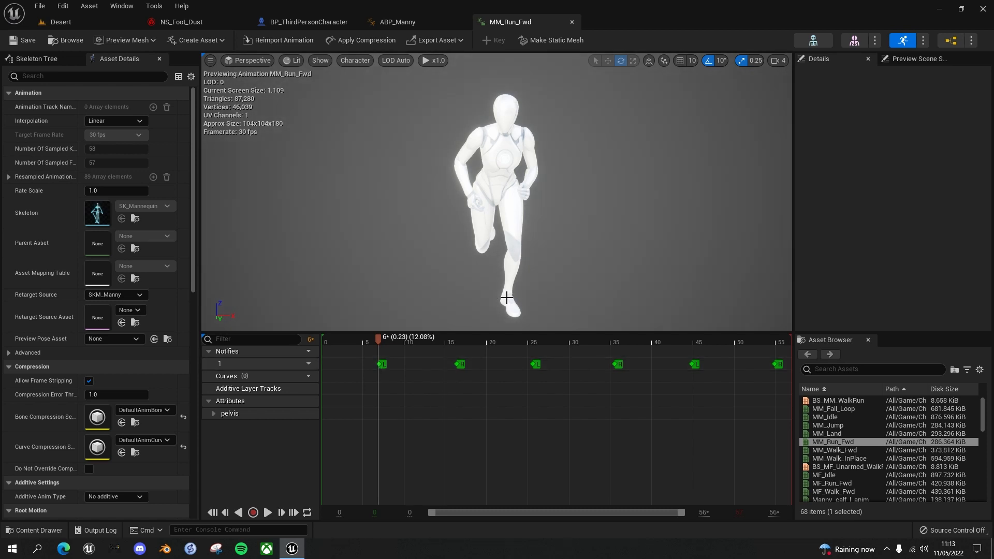
pyautogui.click(456, 341)
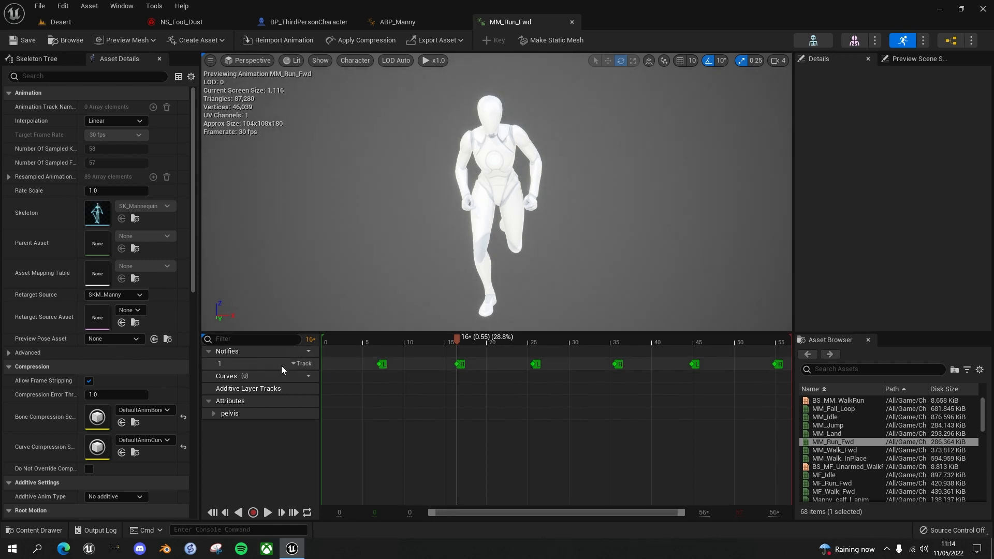
# Add a second notify track to MM_Run_Fwd and name it ParticleFX
pyautogui.click(304, 352)
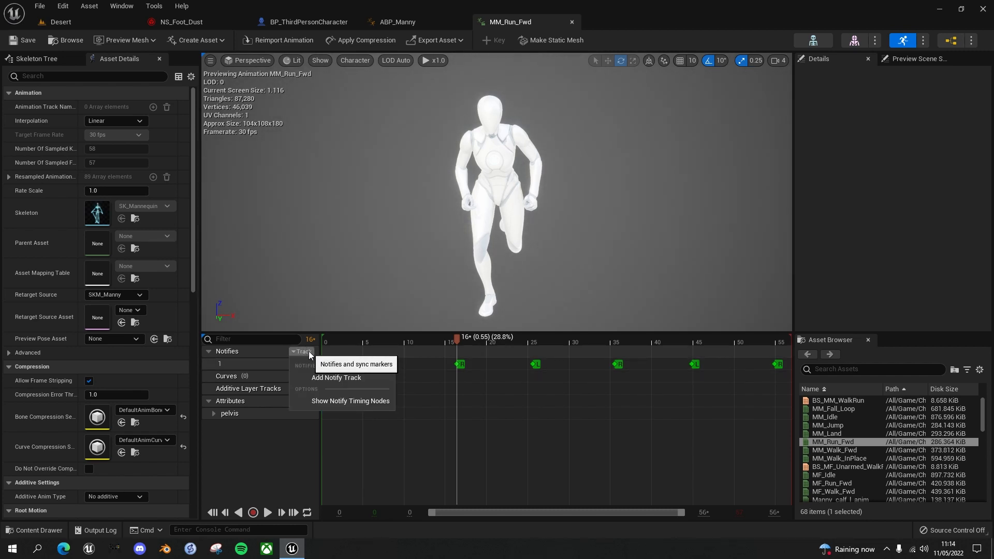
pyautogui.click(339, 379)
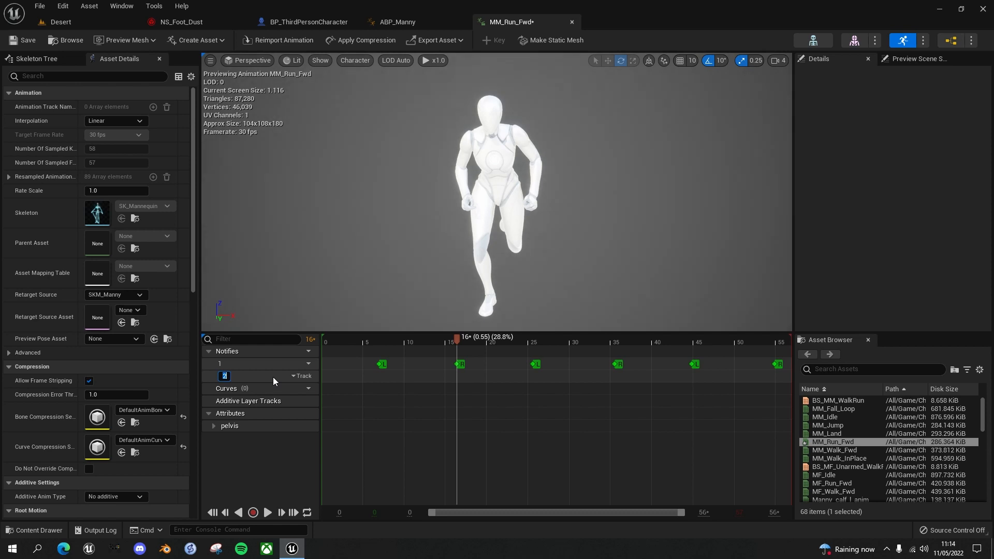
pyautogui.write('ParticleFX')
pyautogui.press('Return')
# Add a Play Niagara Particle Effect notify to the ParticleFX track at the first left-foot contact, about frame 7
pyautogui.click(377, 340)
pyautogui.click(381, 339)
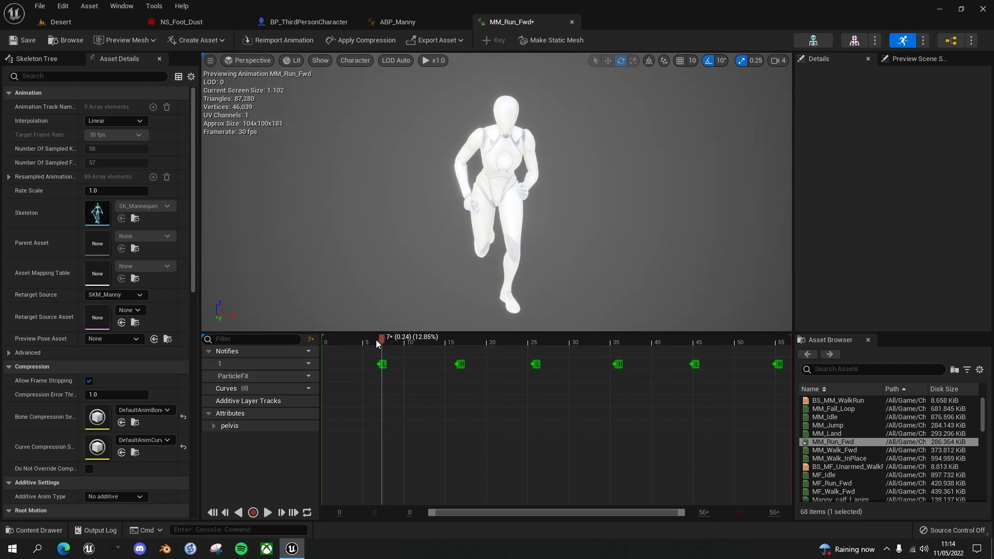
pyautogui.click(374, 340)
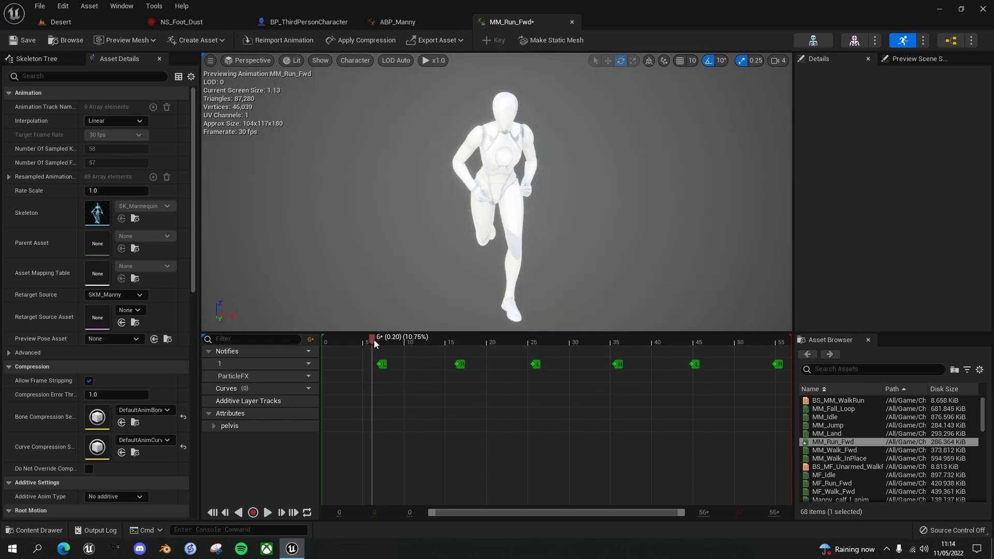
pyautogui.rightClick(379, 378)
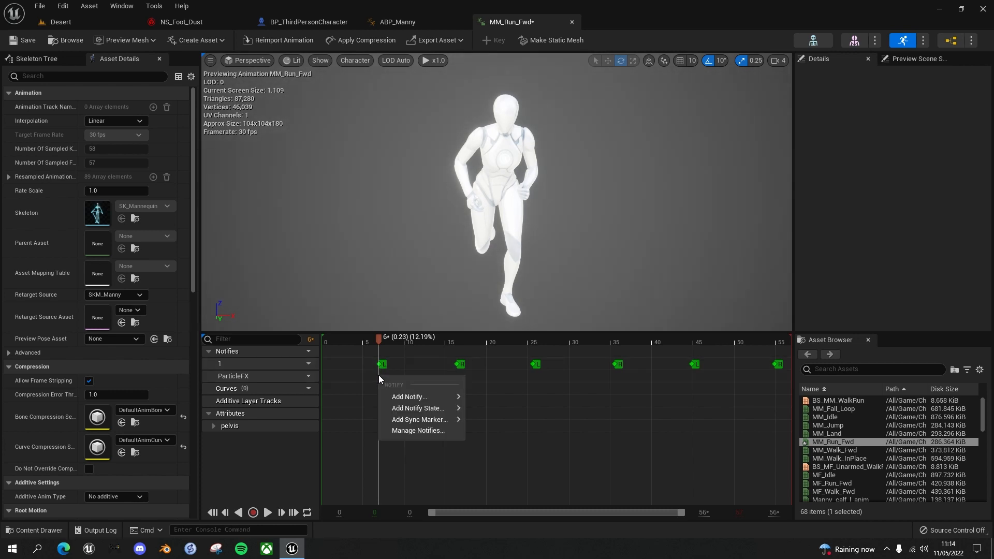
pyautogui.moveTo(427, 396)
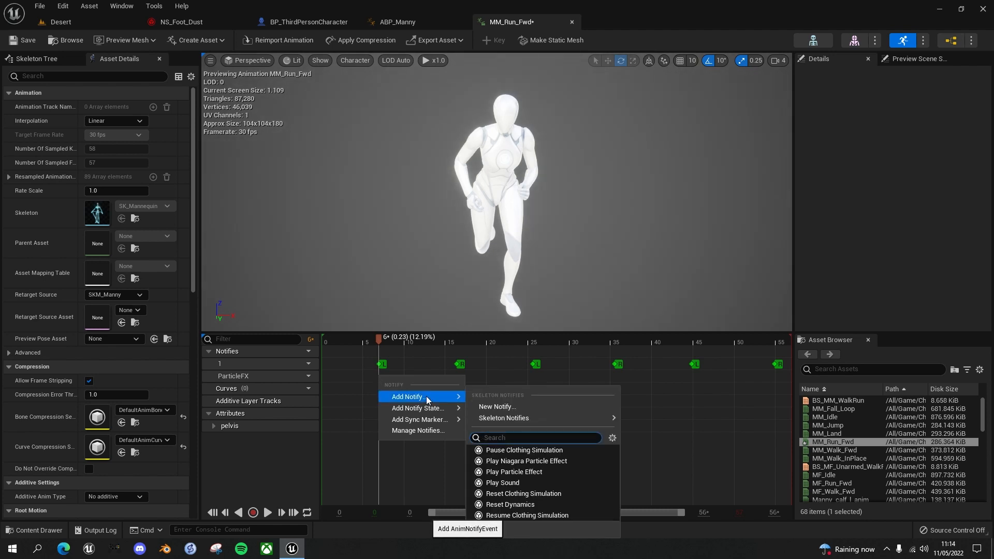
pyautogui.click(531, 461)
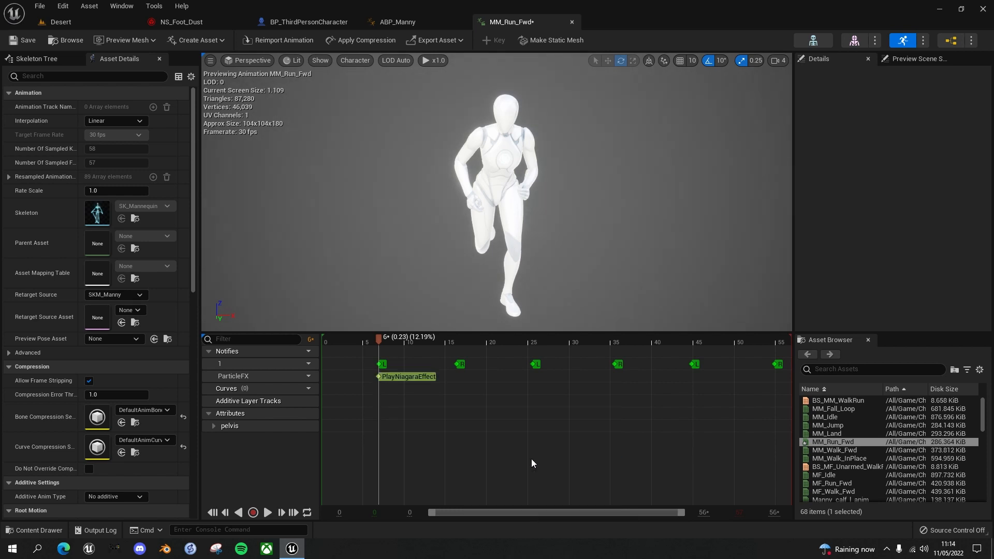
# Set the new notify's Niagara System to NS_Foot_Dust and its Socket Name to foot_l_Socket
pyautogui.click(389, 378)
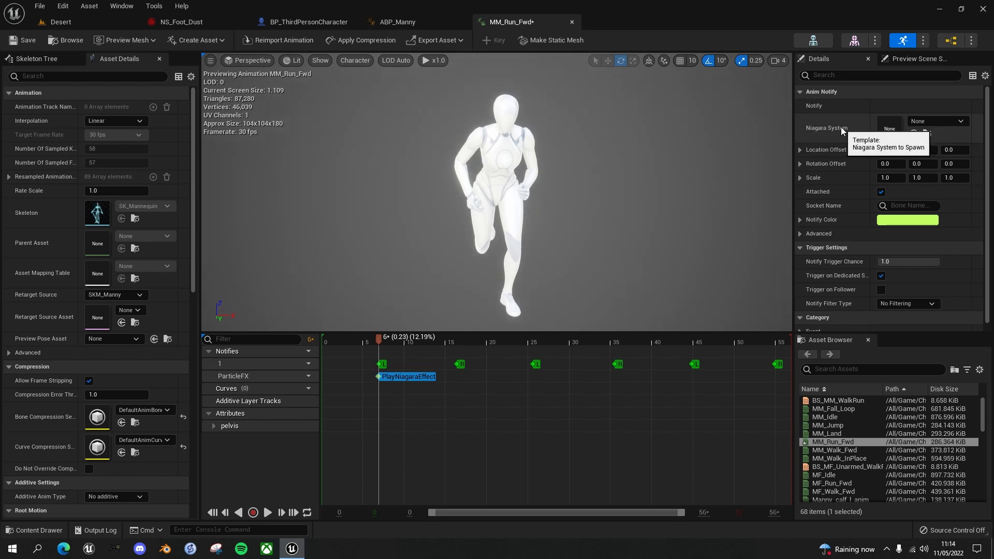
pyautogui.click(963, 121)
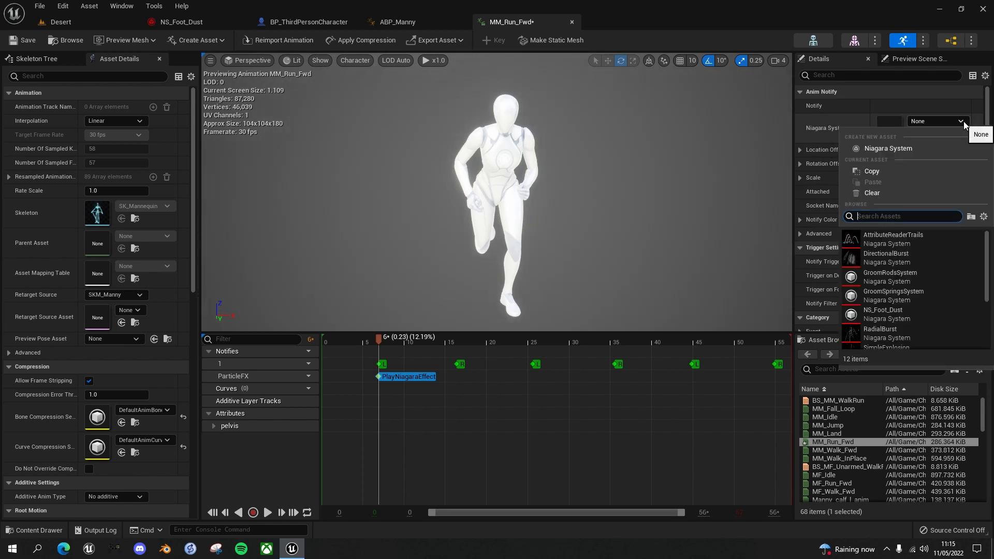
pyautogui.write('dust')
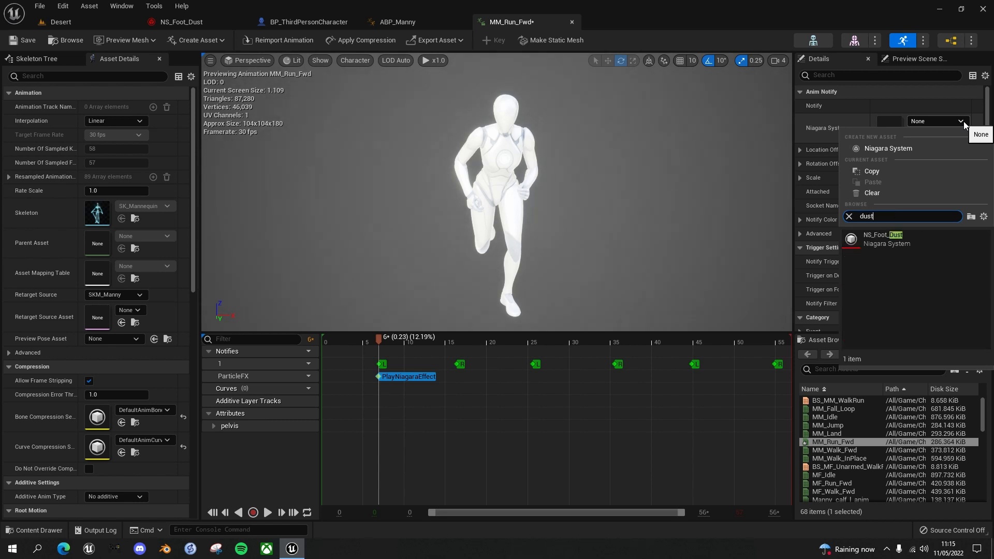
pyautogui.click(880, 238)
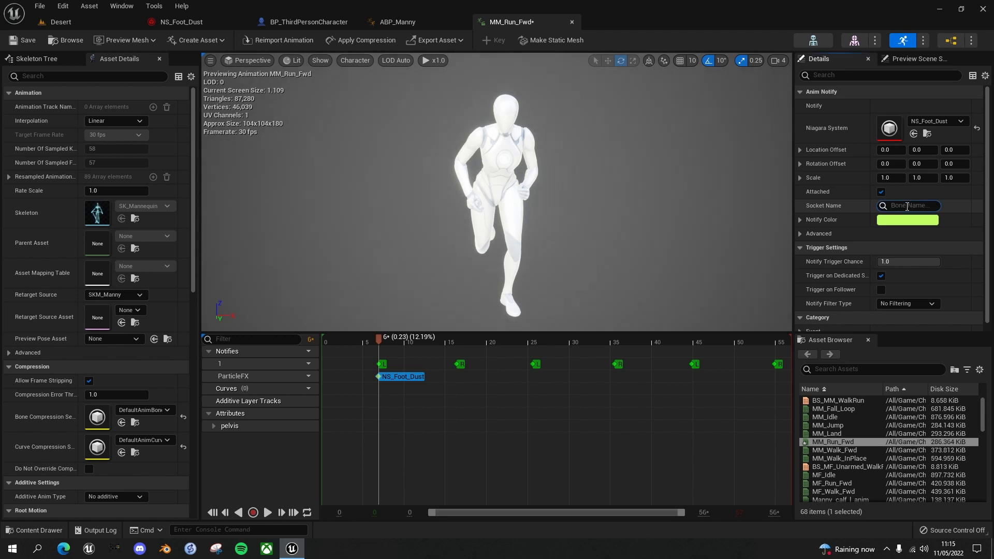
pyautogui.write('l')
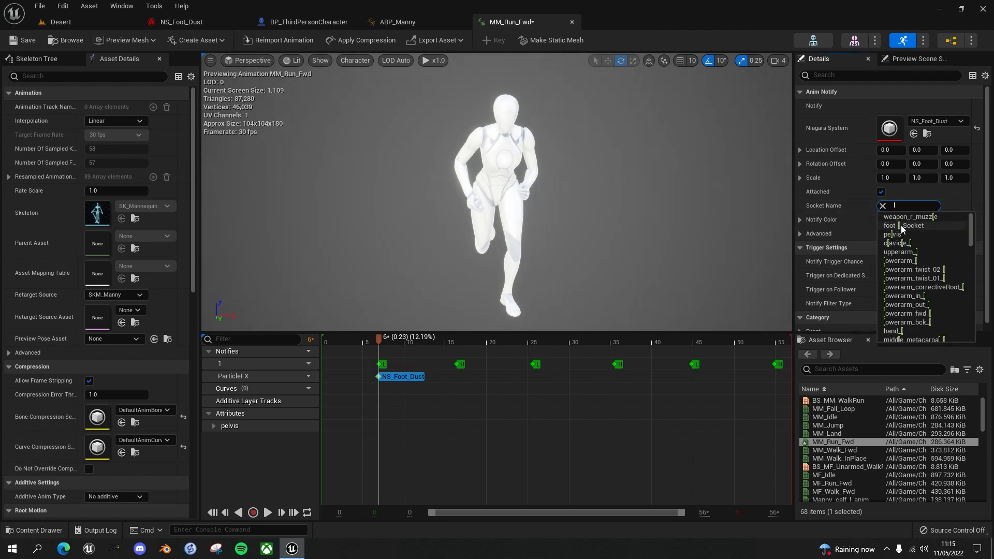
pyautogui.click(901, 226)
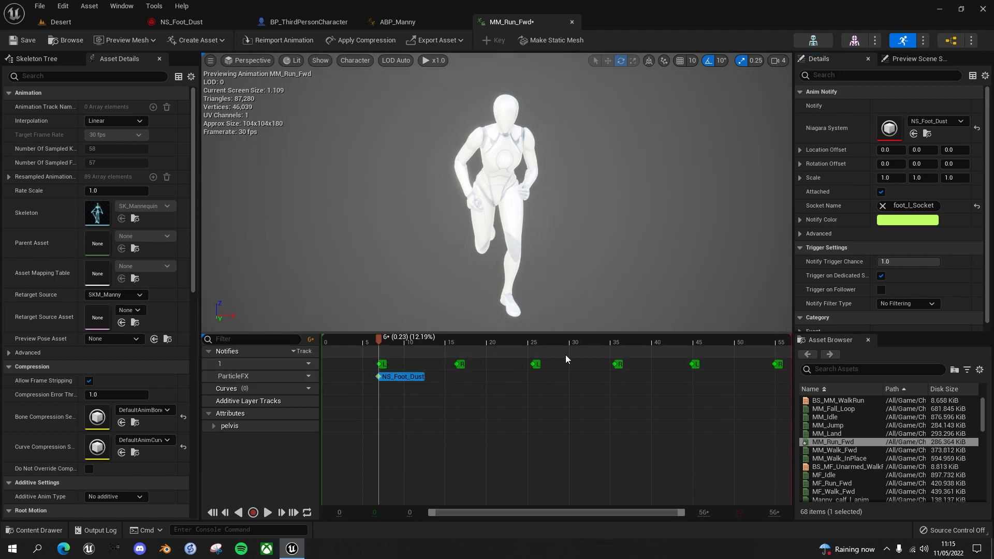
# Copy the left-foot dust notify to the other two L sync markers on the ParticleFX track
pyautogui.rightClick(394, 378)
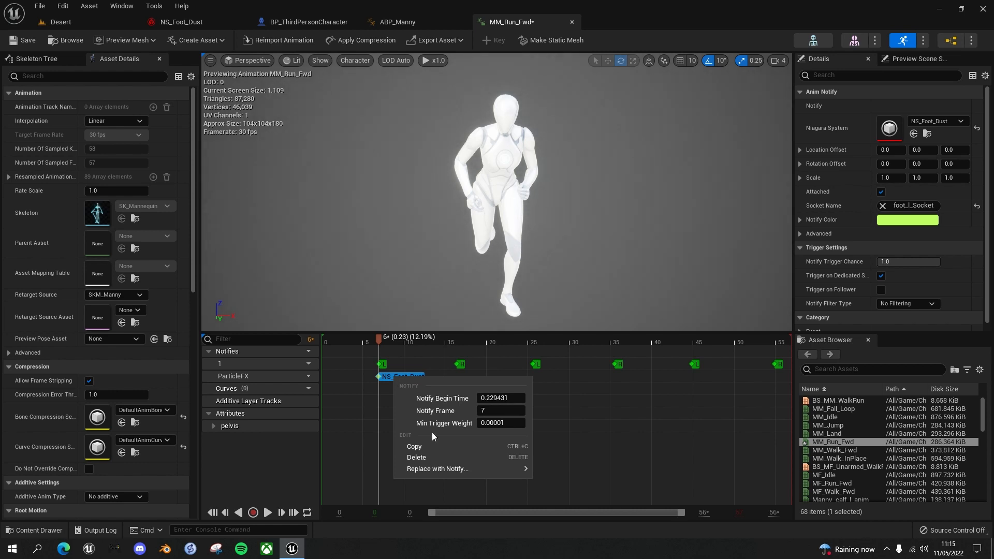
pyautogui.click(424, 446)
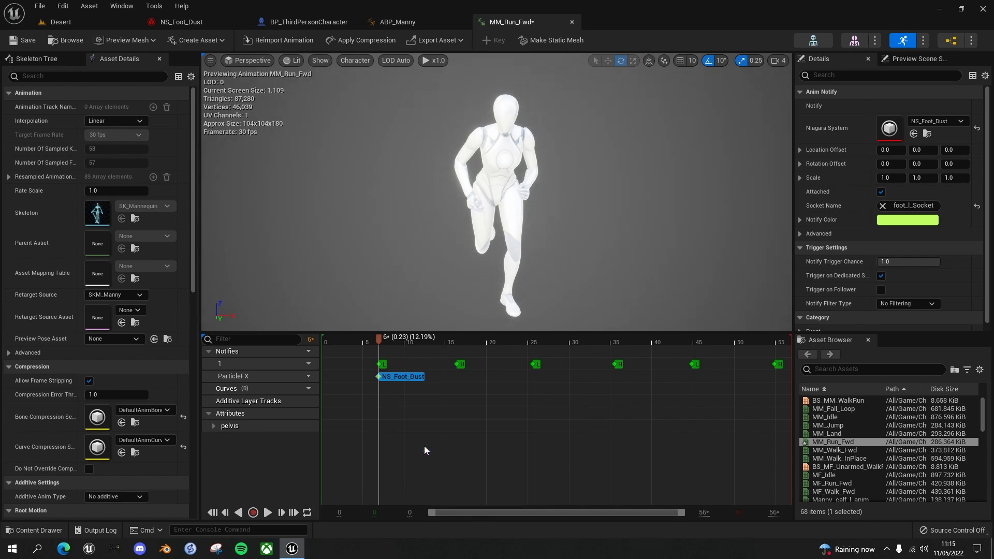
pyautogui.rightClick(534, 376)
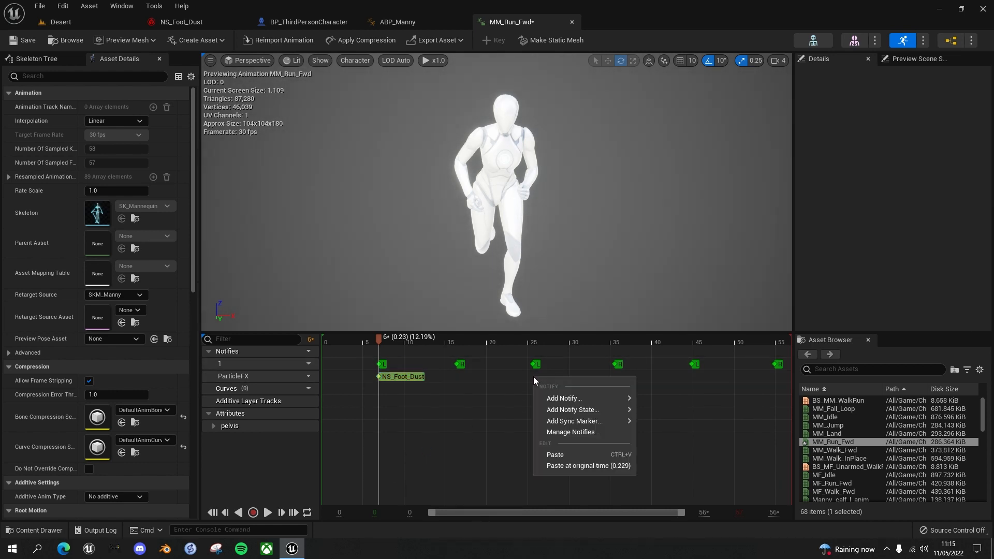
pyautogui.click(566, 455)
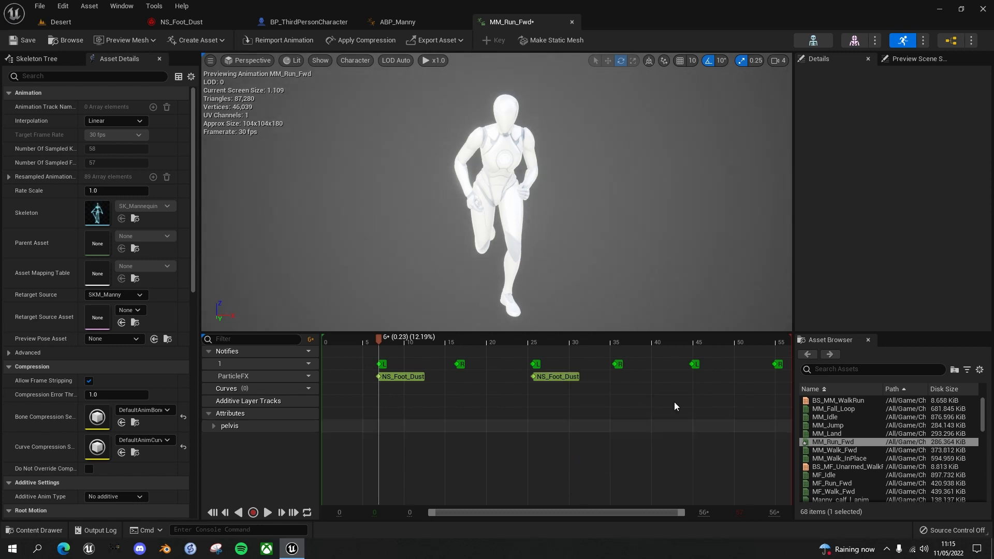
pyautogui.rightClick(690, 375)
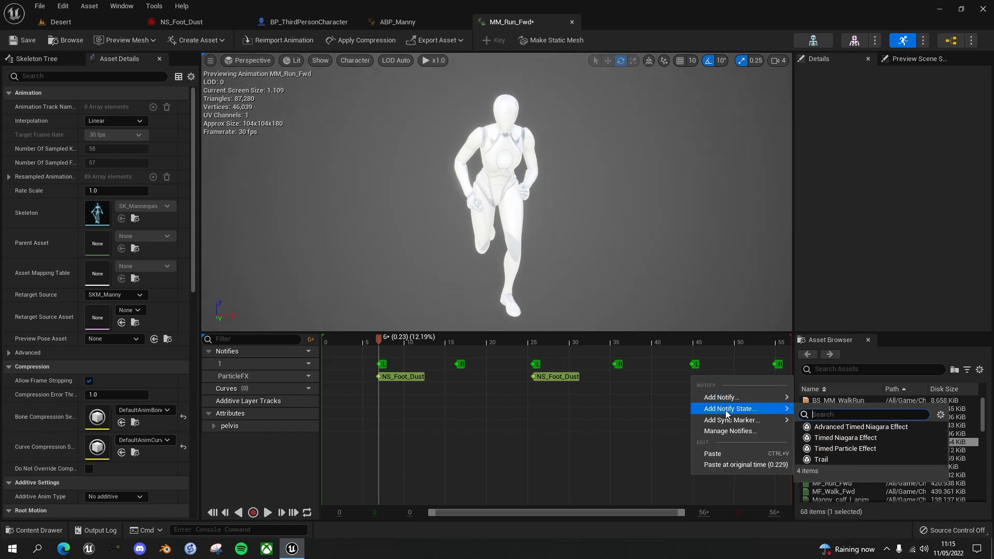
pyautogui.click(723, 453)
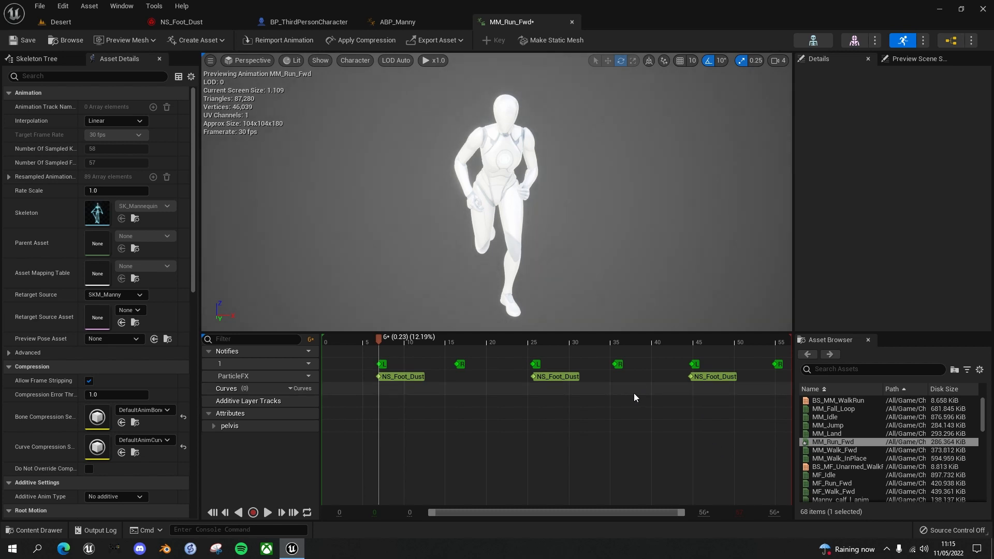
# Paste a dust notify beneath the first R sync marker and set its Socket Name to foot_r_Socket
pyautogui.rightClick(456, 376)
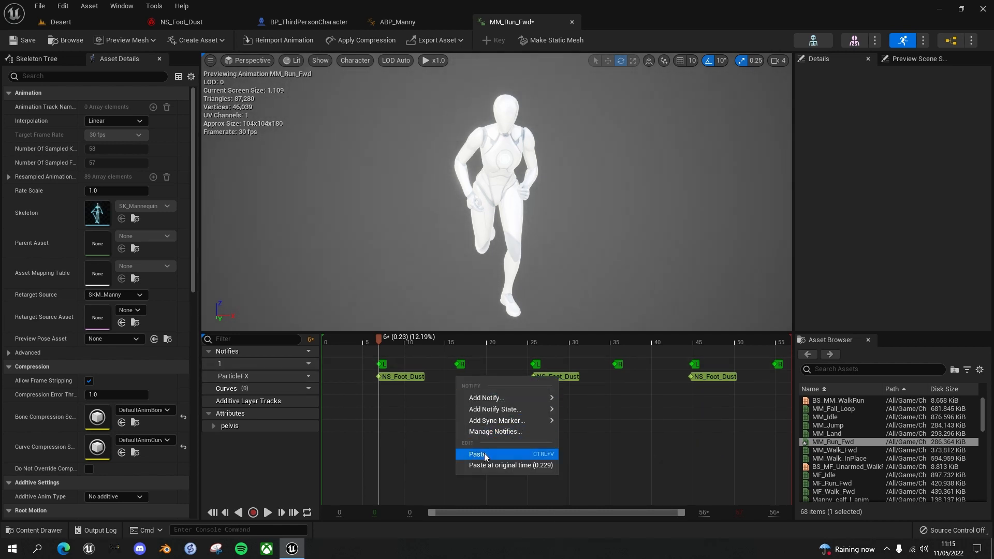
pyautogui.click(483, 454)
pyautogui.click(465, 376)
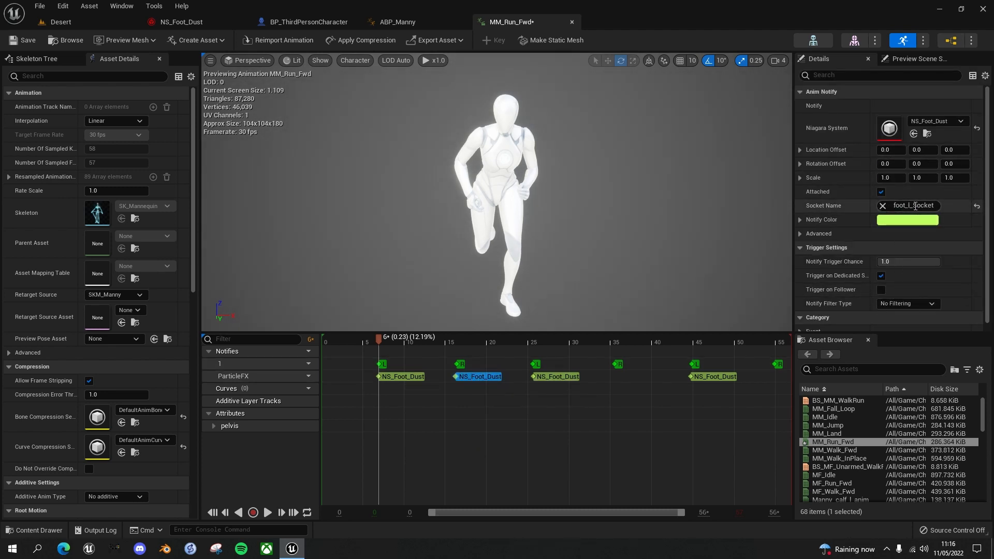
pyautogui.click(913, 206)
pyautogui.moveTo(940, 206); pyautogui.dragTo(852, 201)
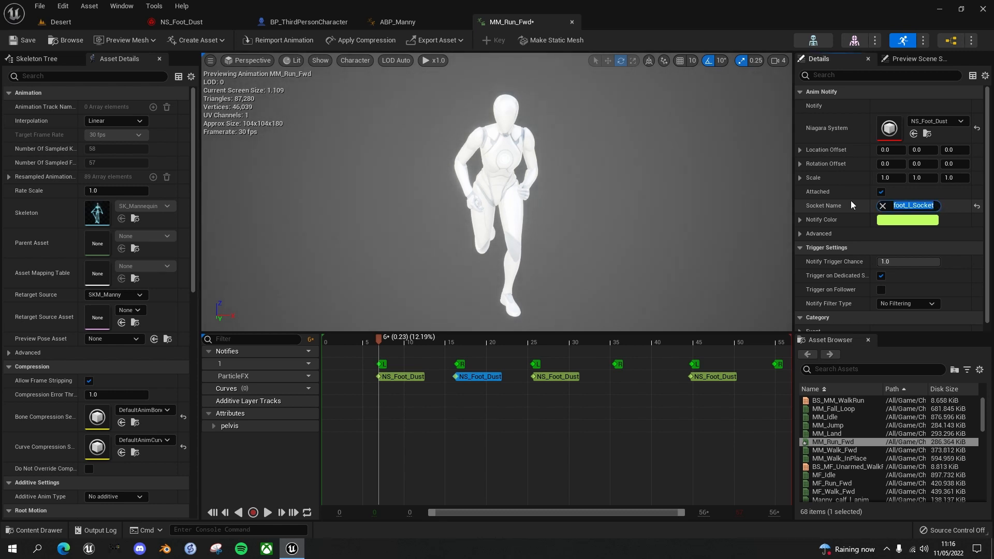
pyautogui.write('r')
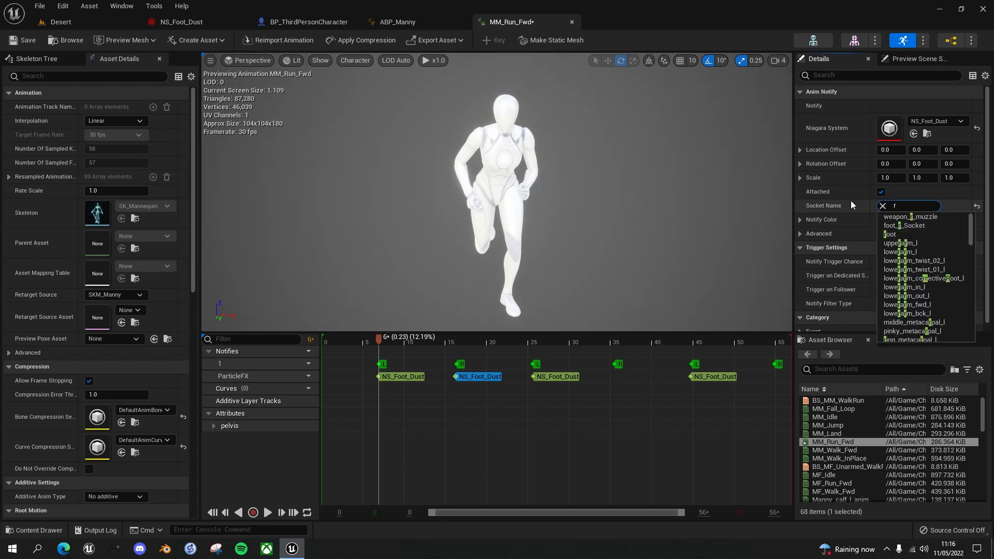
pyautogui.click(905, 226)
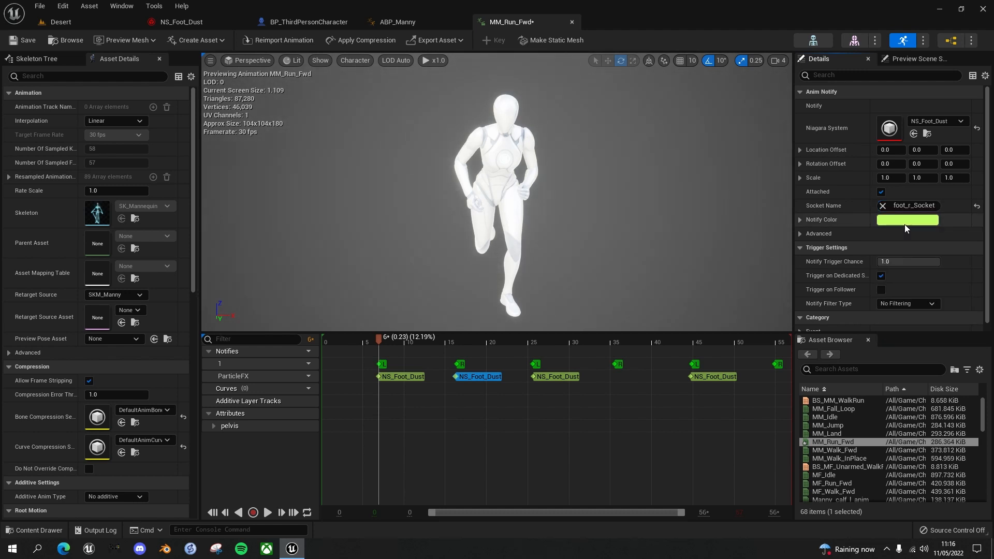
# Copy the right-foot dust notify to the remaining two R sync markers on the ParticleFX track
pyautogui.rightClick(481, 376)
pyautogui.click(505, 447)
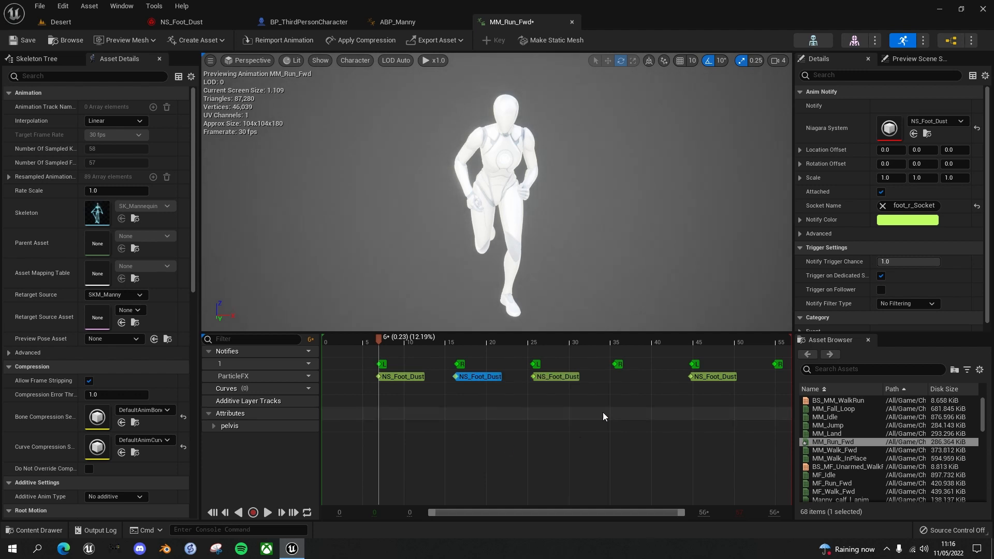
pyautogui.rightClick(614, 375)
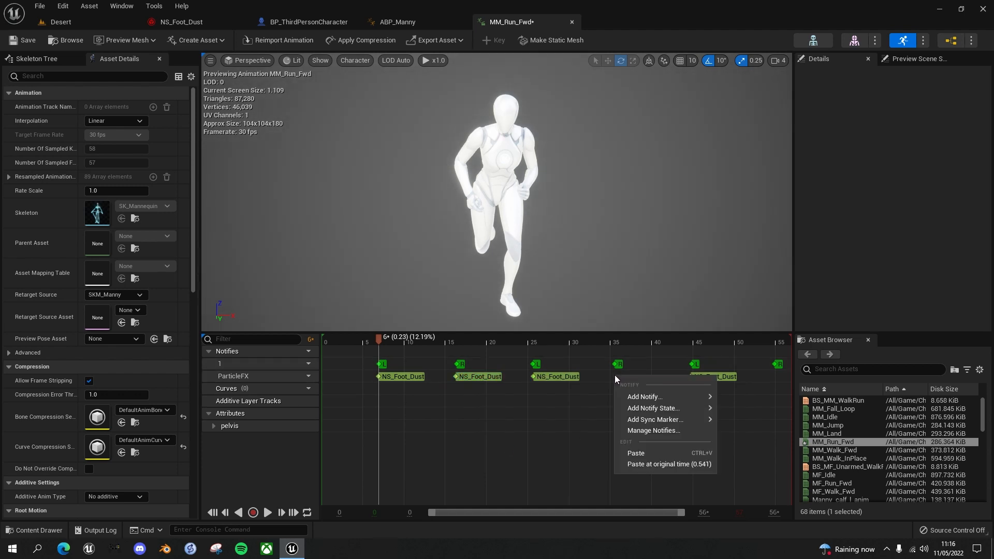
pyautogui.click(635, 453)
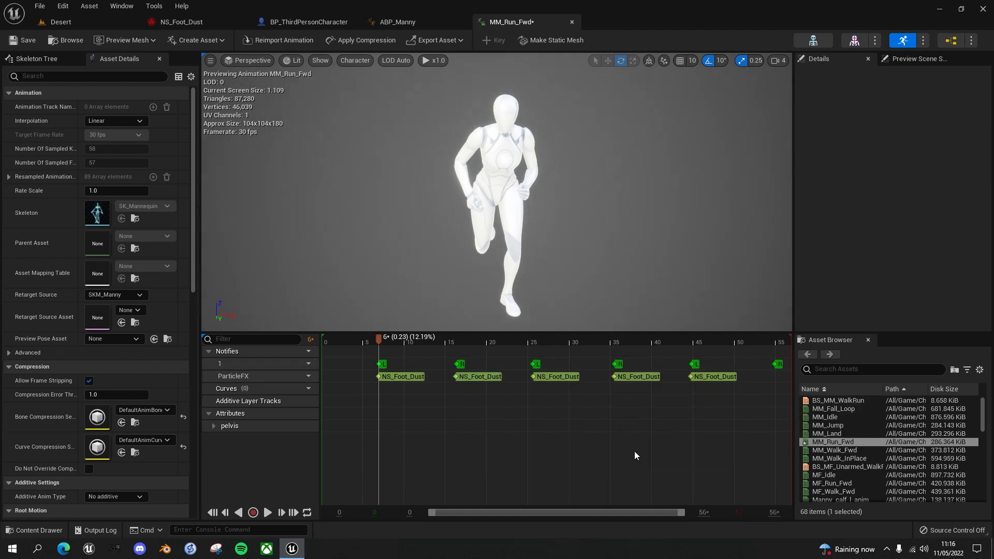
pyautogui.rightClick(774, 377)
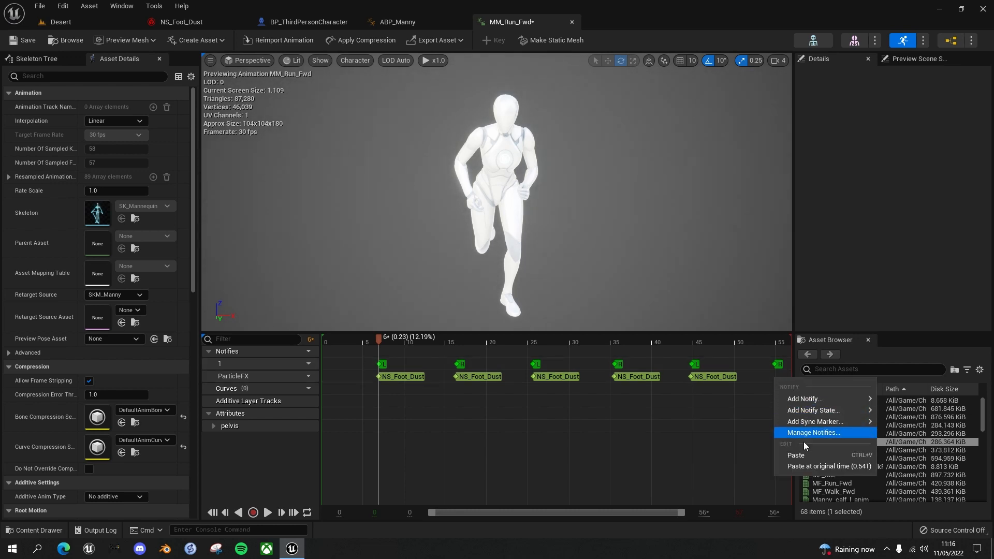
pyautogui.click(799, 454)
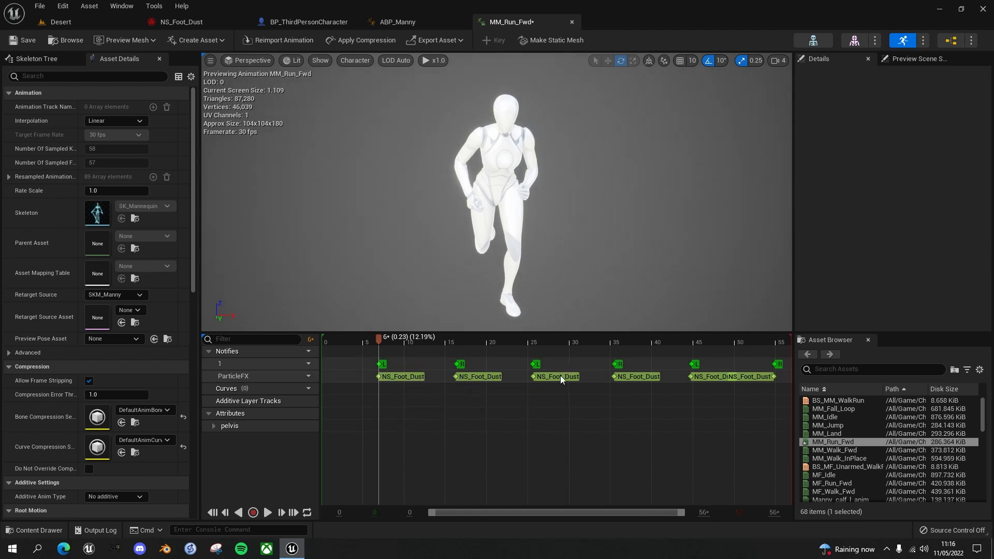
# Adjust the last right-foot dust notify on the ParticleFX track so it lines up with the final R sync marker
pyautogui.click(775, 377)
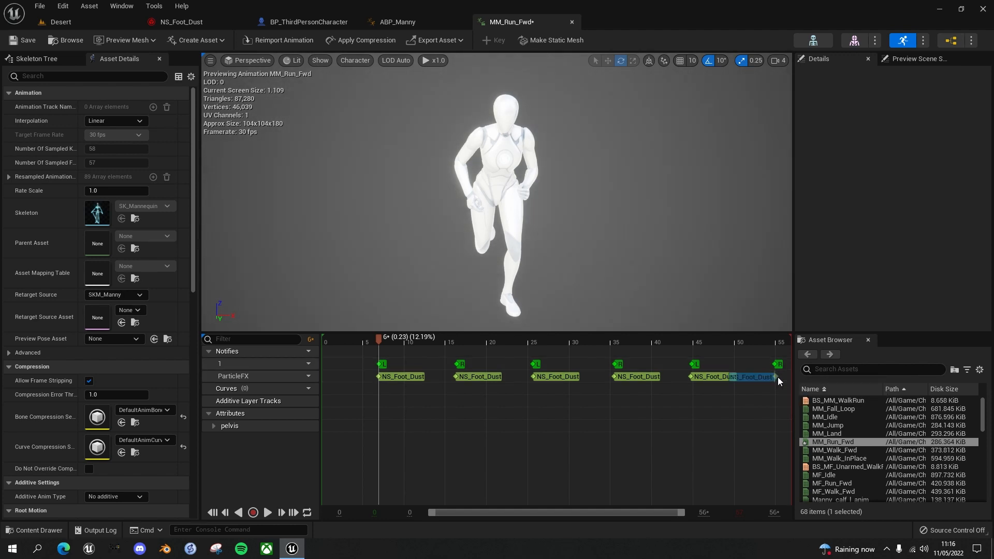
pyautogui.click(776, 377)
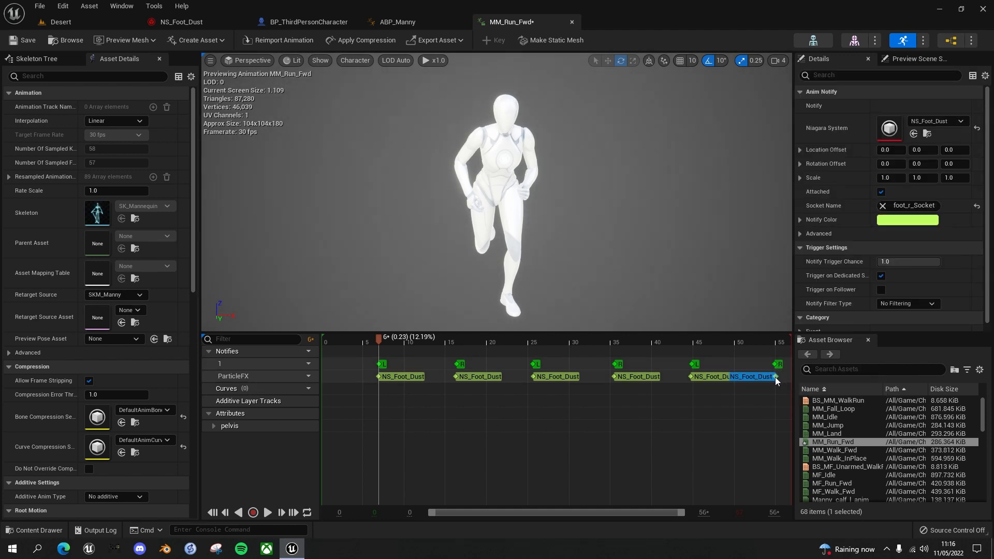
pyautogui.moveTo(776, 377); pyautogui.dragTo(772, 377)
pyautogui.click(769, 393)
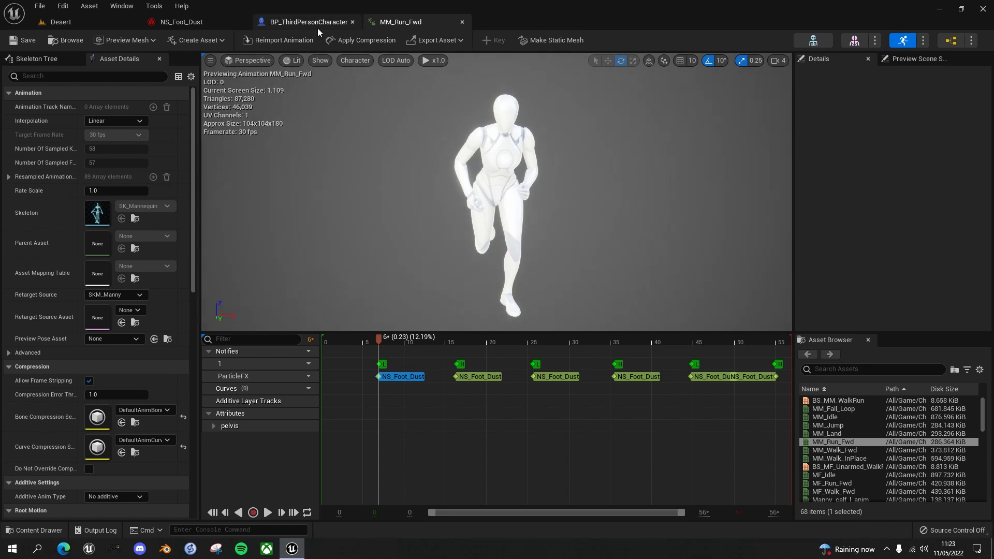
# Set the Mesh's Anim Class to ABP_Manny in BP_ThirdPersonCharacter, then compile and save the blueprint
pyautogui.click(306, 20)
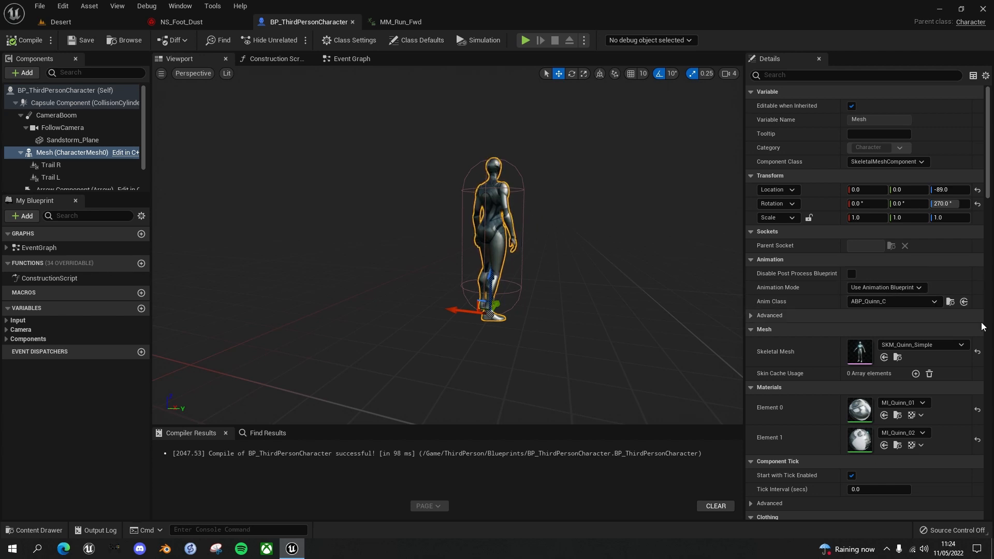
pyautogui.click(934, 302)
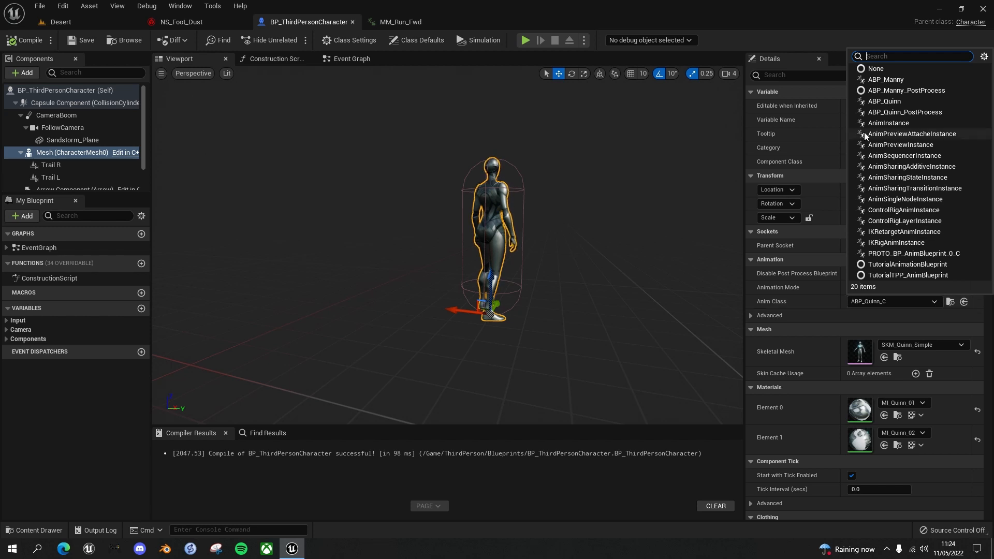
pyautogui.click(882, 80)
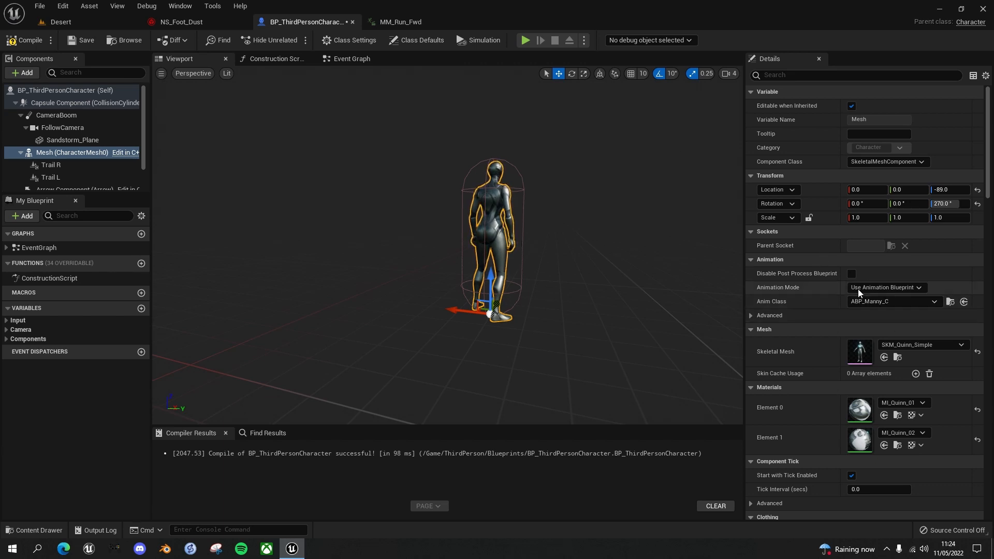
pyautogui.click(42, 46)
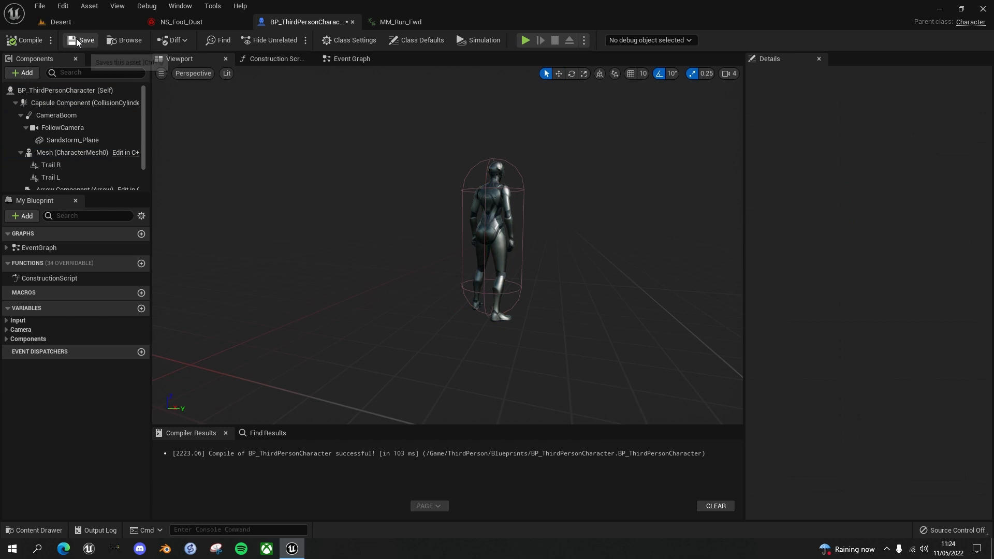
# Play the Desert level and run the character in several directions to check the foot dust, then stop playing
pyautogui.click(82, 23)
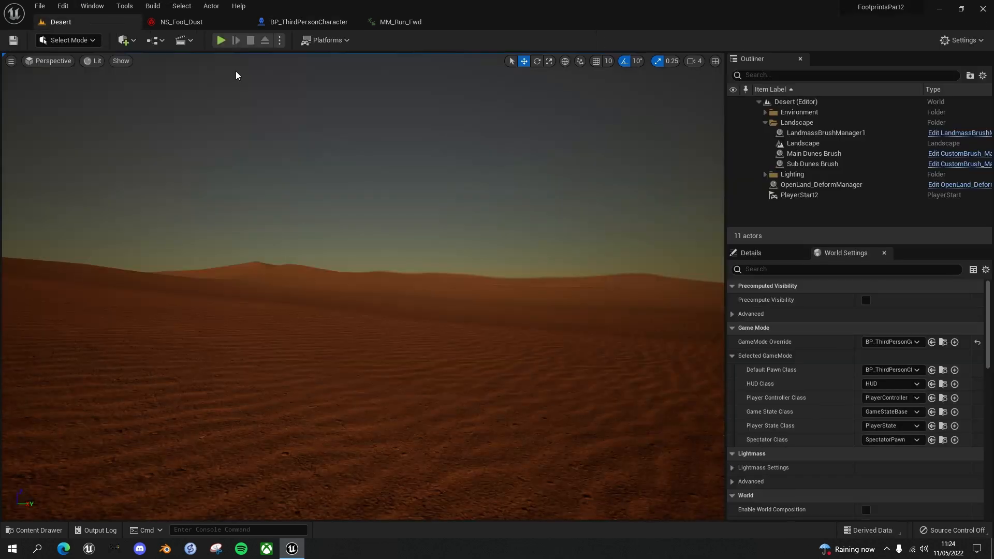
pyautogui.click(319, 289)
pyautogui.press('w')
pyautogui.press('d')
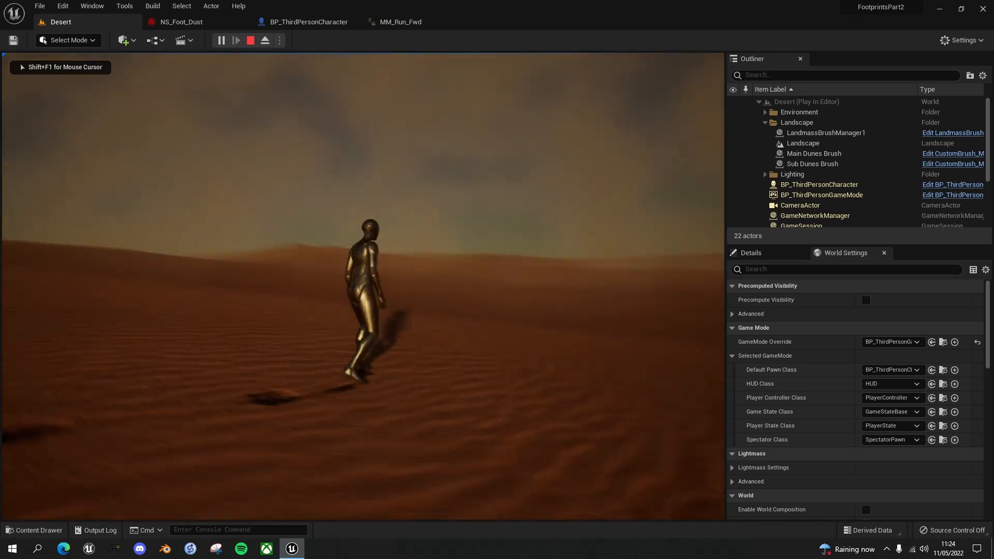
pyautogui.press('s')
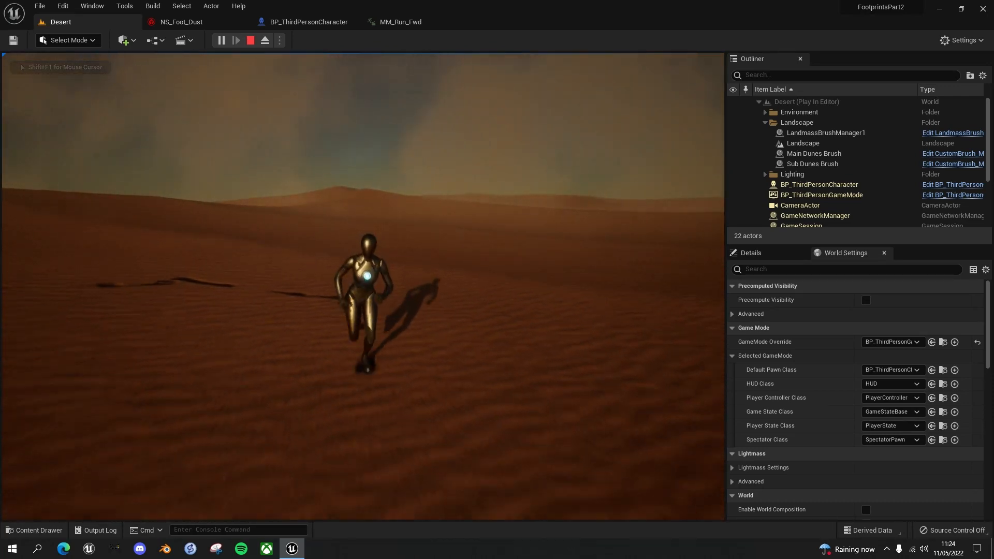
pyautogui.press('a')
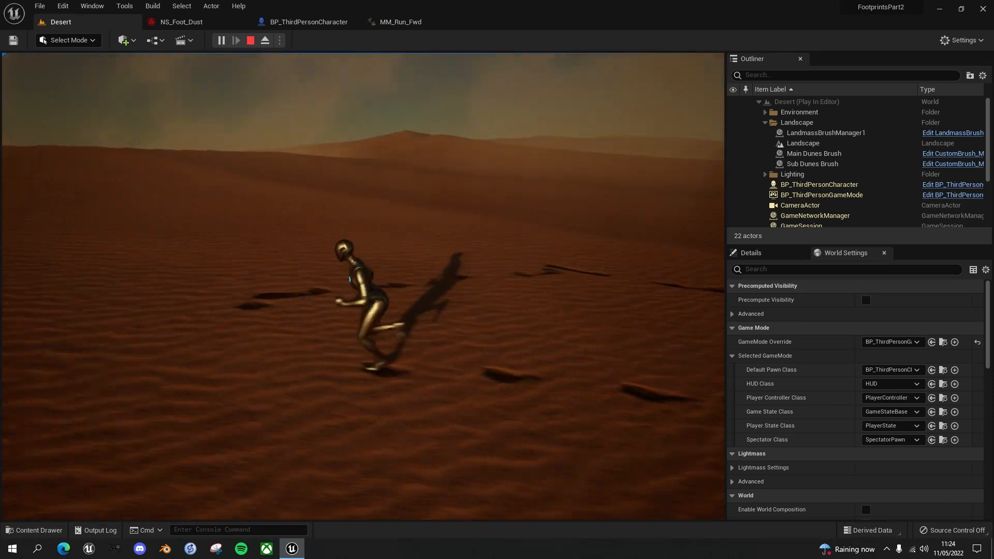
pyautogui.press('w')
pyautogui.press('a')
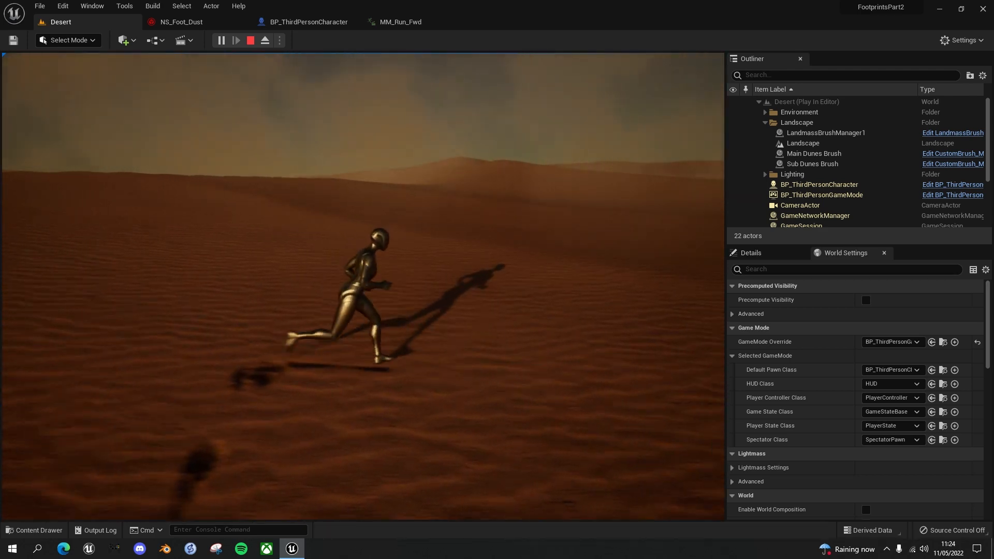
pyautogui.press('s')
pyautogui.press('d')
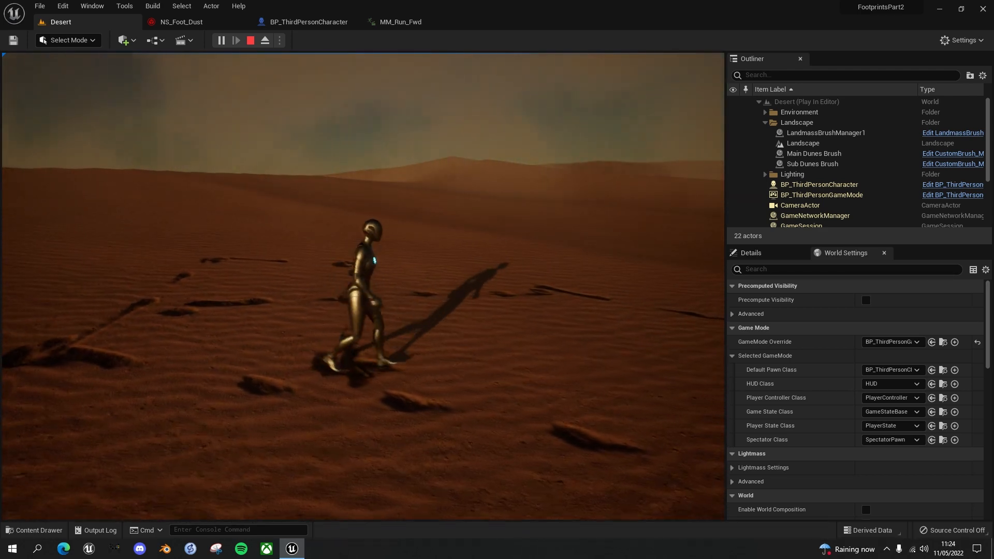
pyautogui.press('Escape')
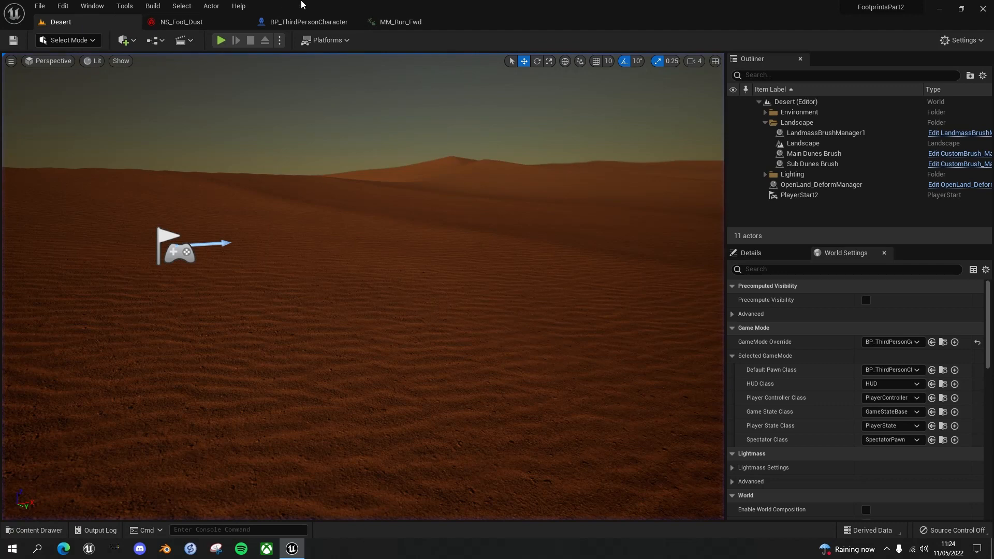
# Set the Uniform Sprite Size minimum to 10 and maximum to 30 in NS_Foot_Dust's Initialize Particle module
pyautogui.click(189, 22)
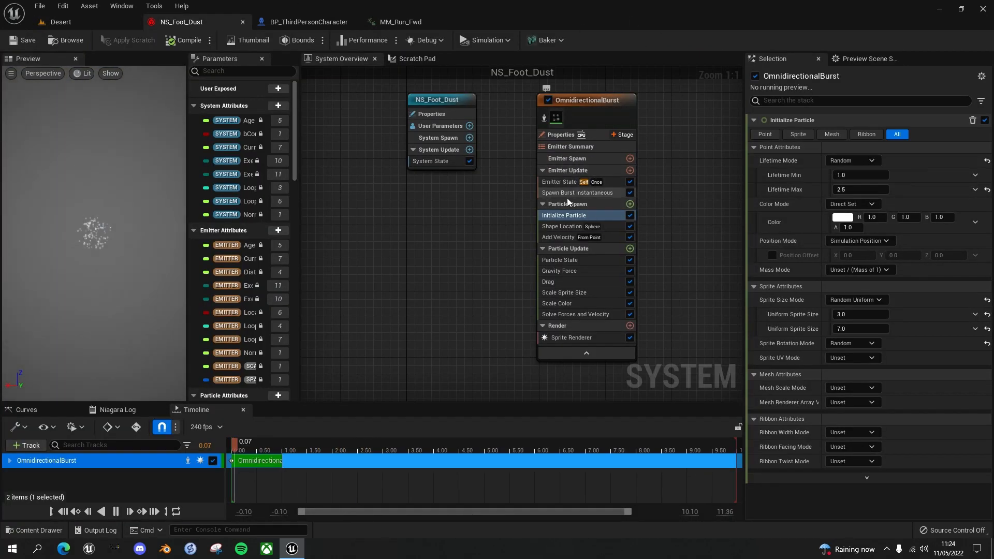
pyautogui.click(570, 216)
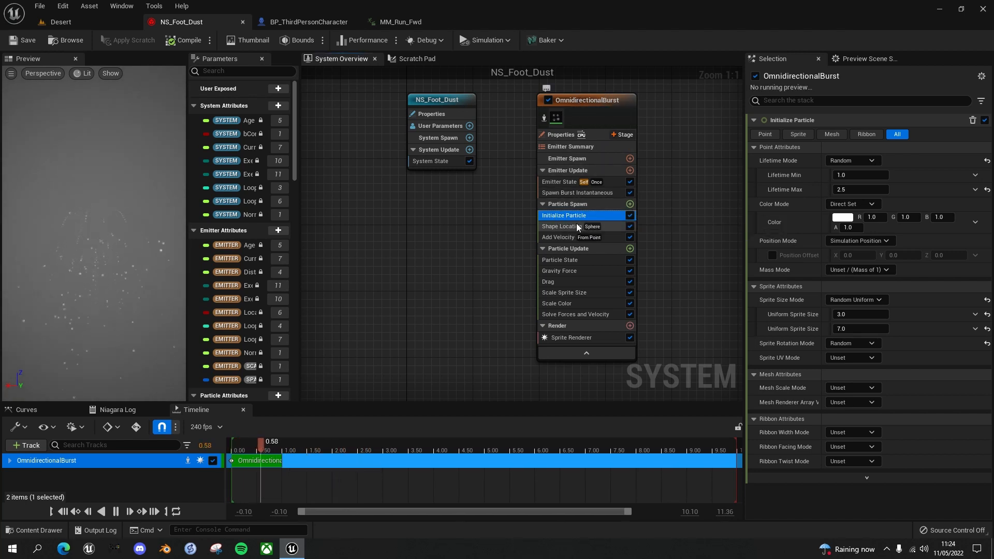
pyautogui.click(845, 314)
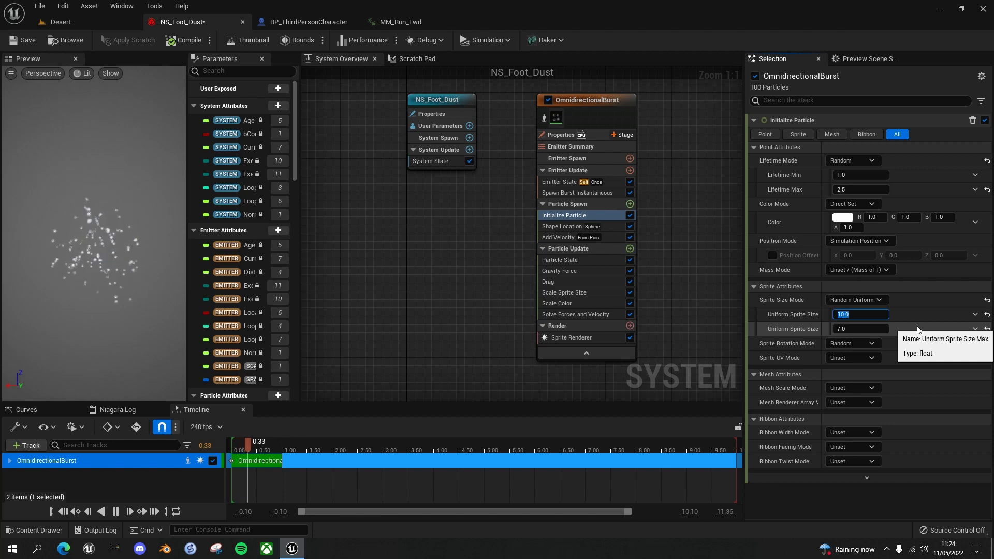
pyautogui.click(866, 328)
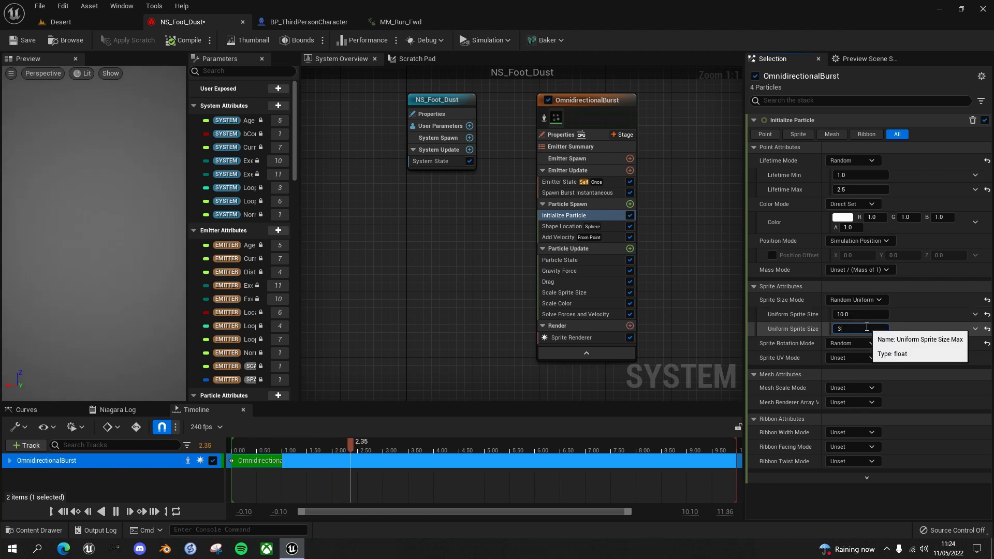
pyautogui.write('30')
pyautogui.press('Return')
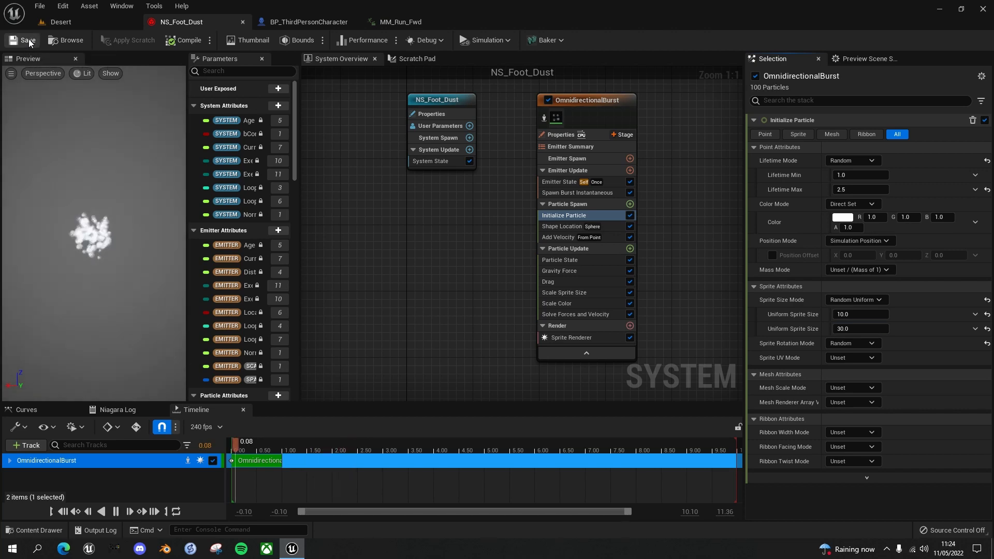
# Play the Desert level and run the character in all directions to check the resized foot dust, then stop playing
pyautogui.click(83, 25)
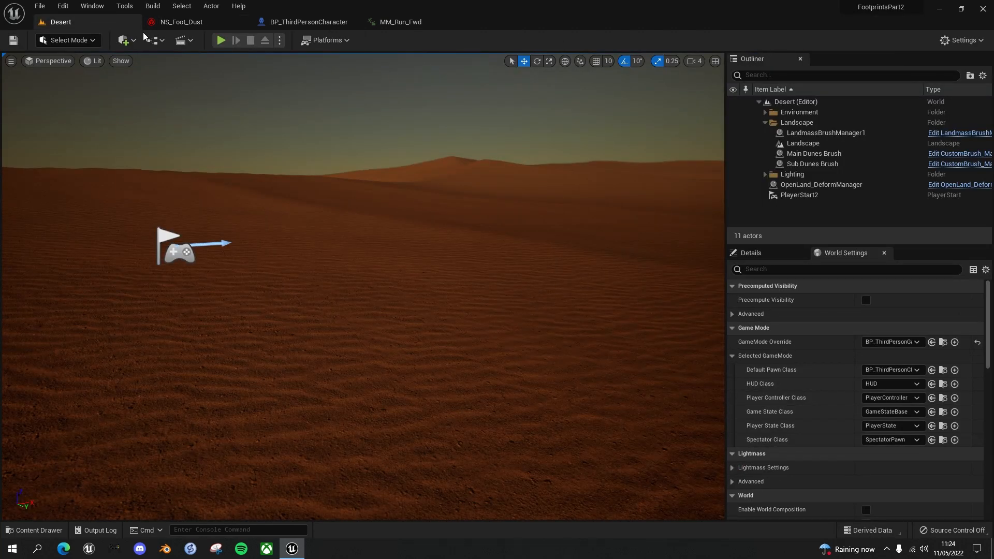
pyautogui.click(220, 40)
pyautogui.press('w')
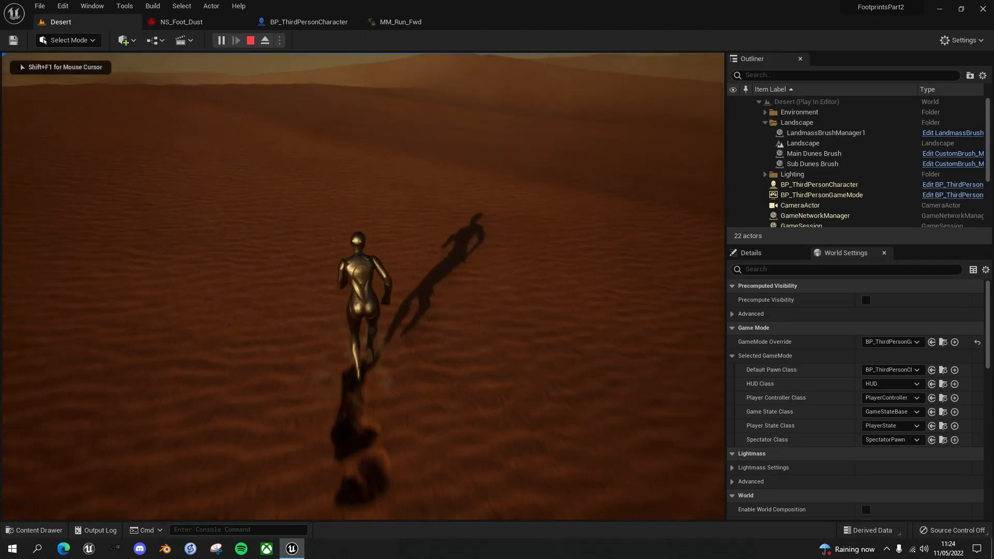
pyautogui.press('d')
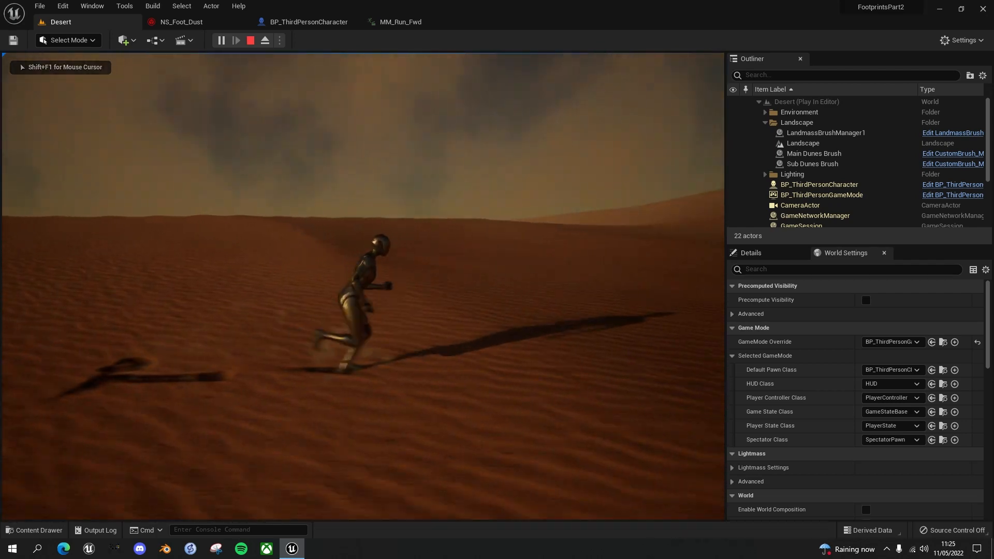
pyautogui.press('s')
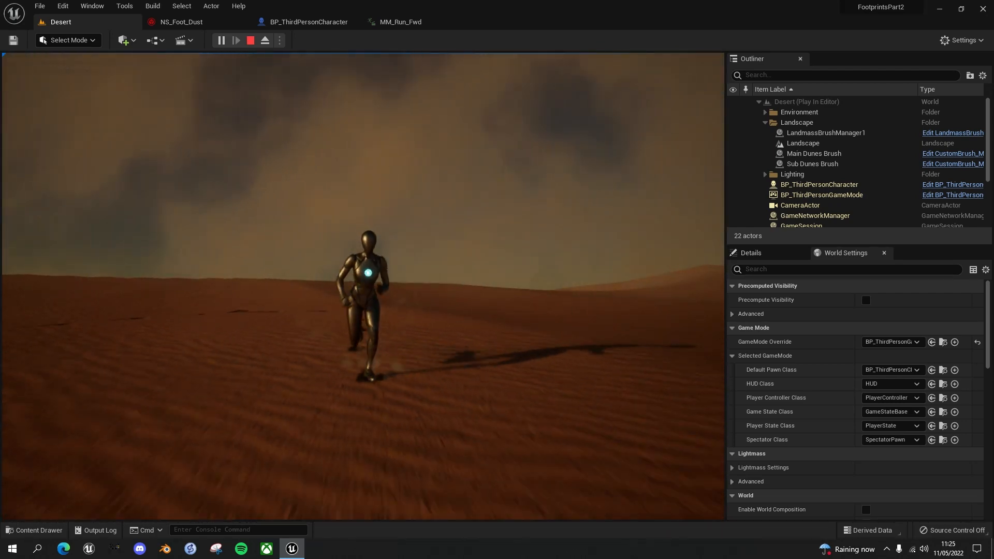
pyautogui.press('a')
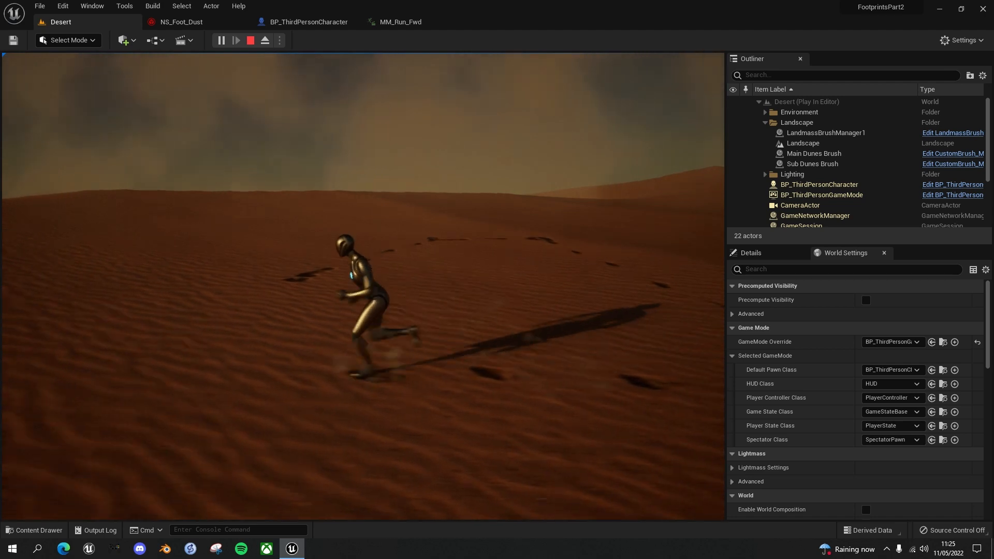
pyautogui.press('w')
pyautogui.press('w')
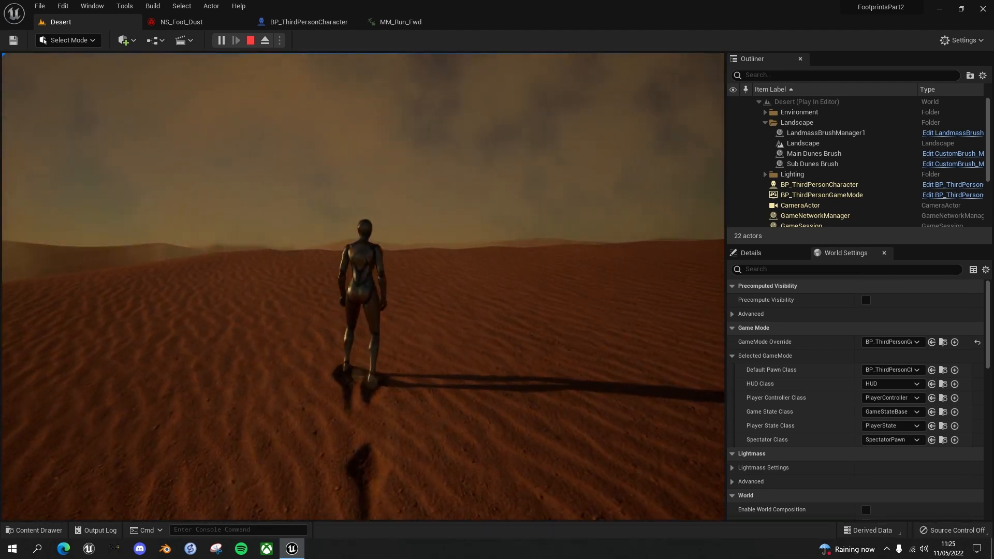
pyautogui.press('d')
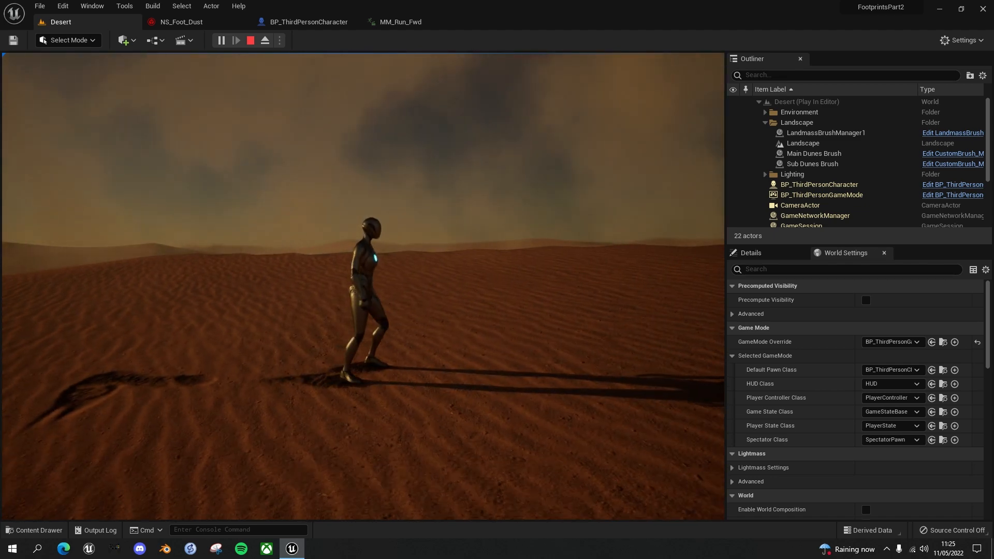
pyautogui.press('d')
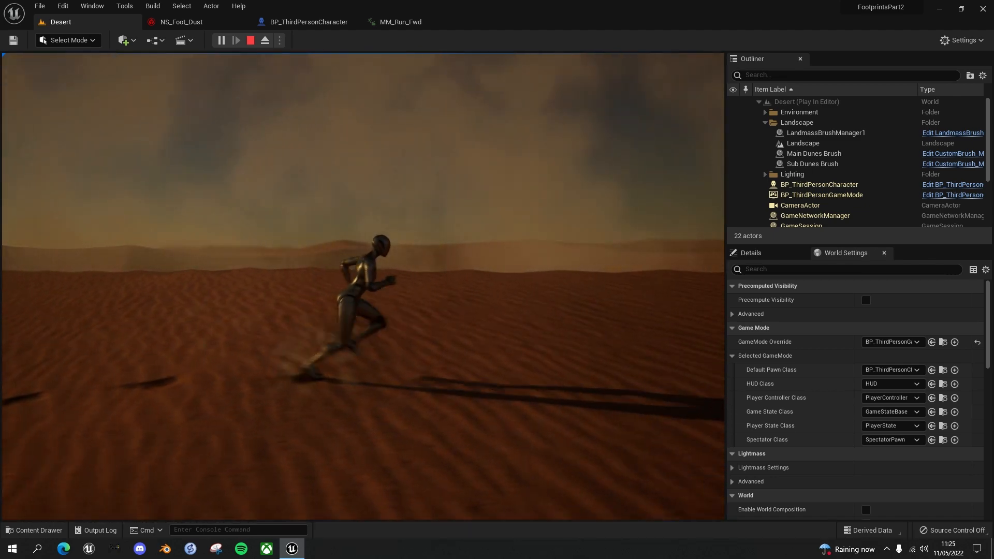
pyautogui.press('s')
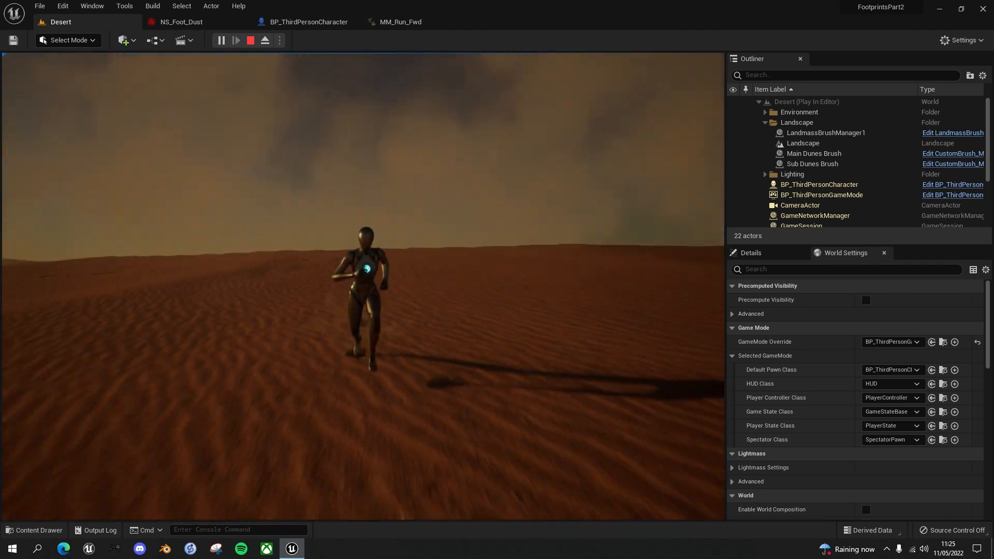
pyautogui.press('a')
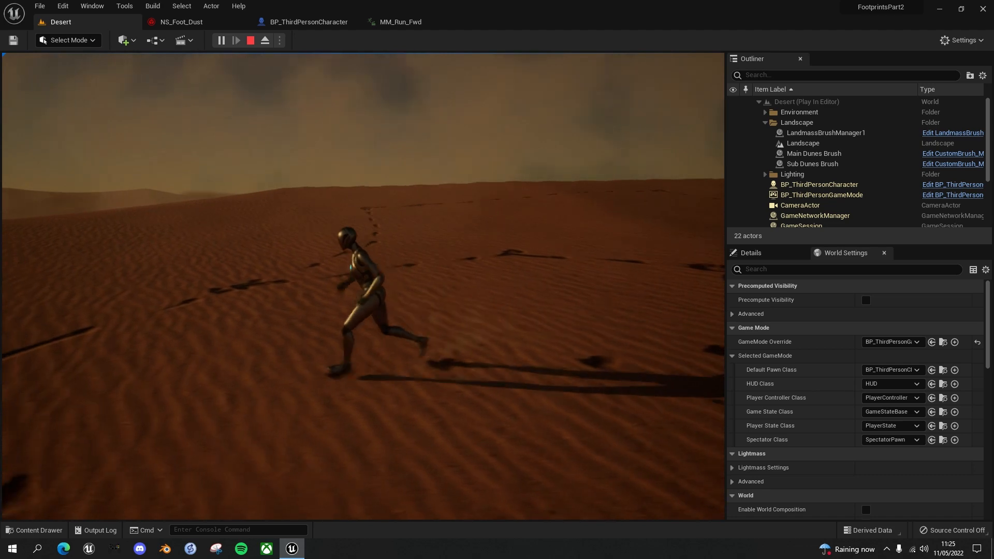
pyautogui.press('w')
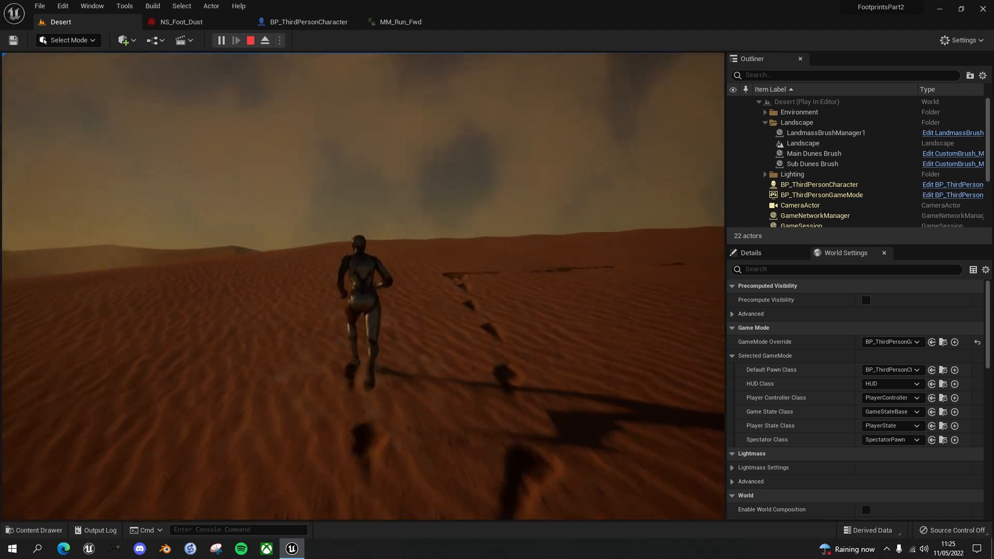
pyautogui.press('d')
pyautogui.press('s')
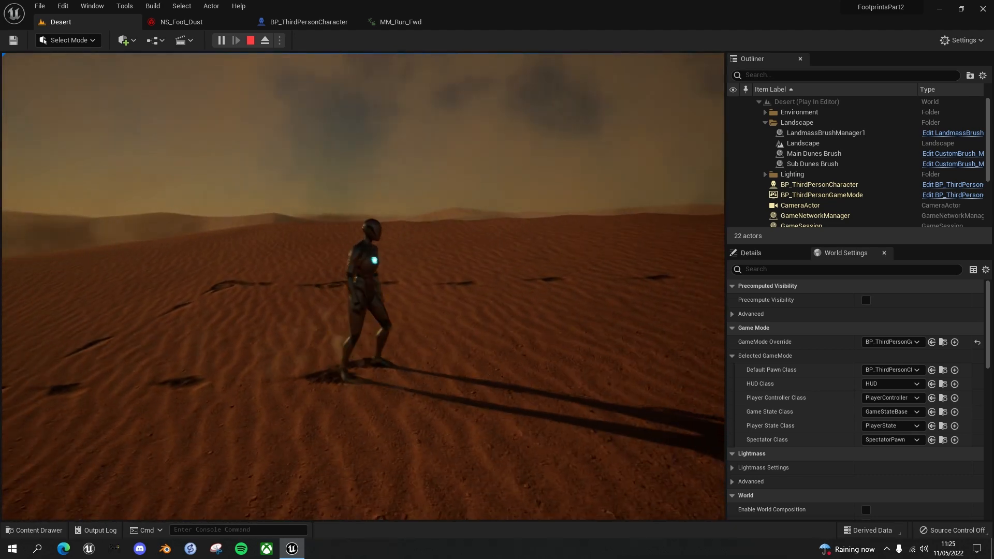
pyautogui.press('a')
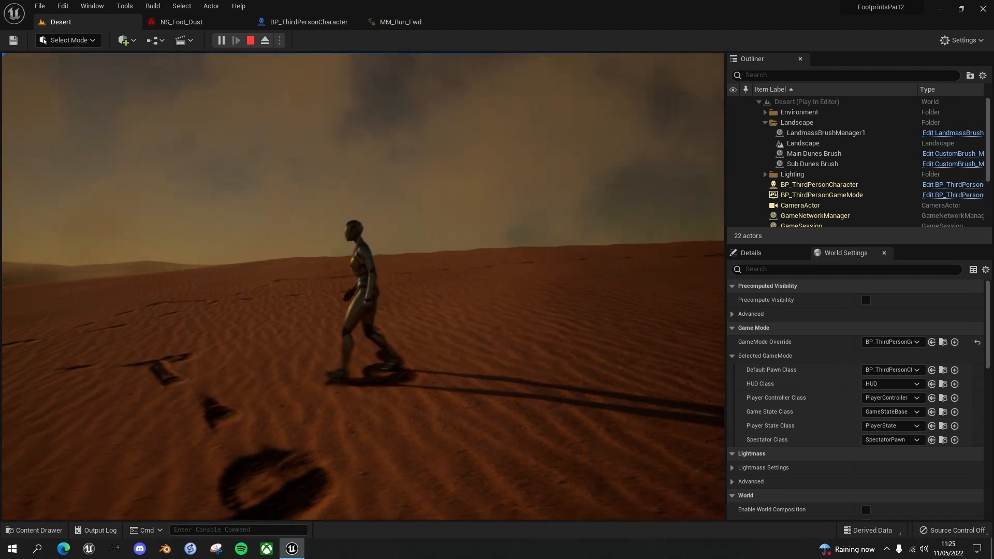
pyautogui.press('w')
pyautogui.press('s')
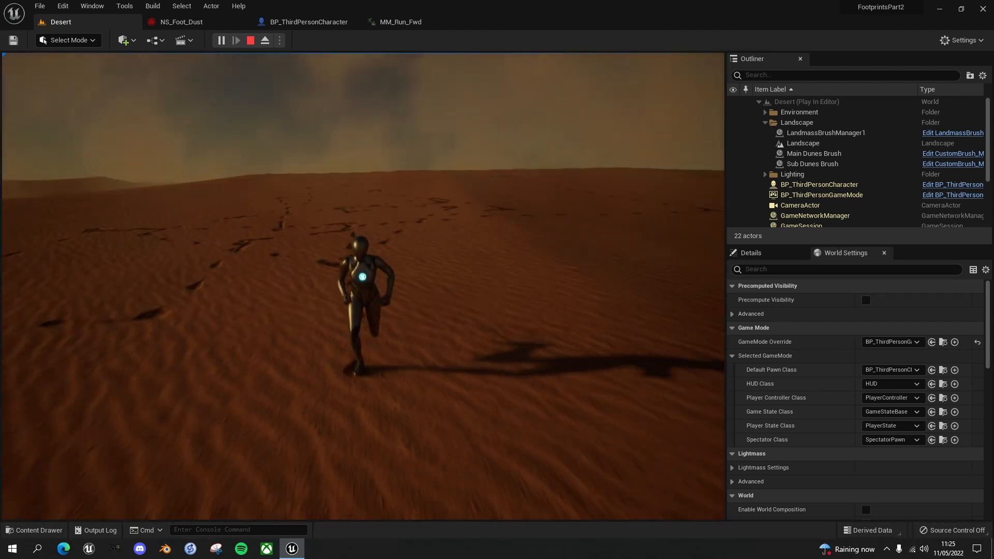
pyautogui.press('a')
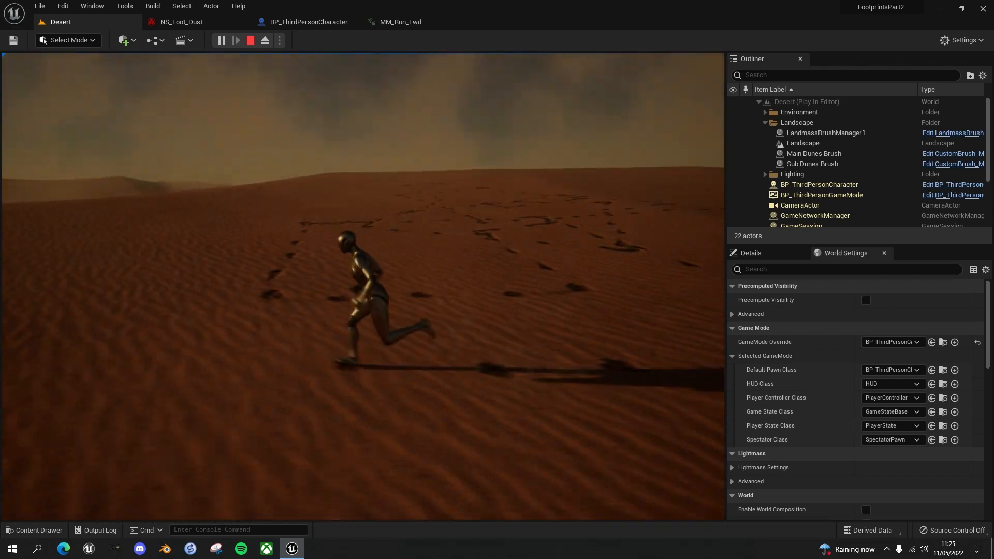
pyautogui.press('w')
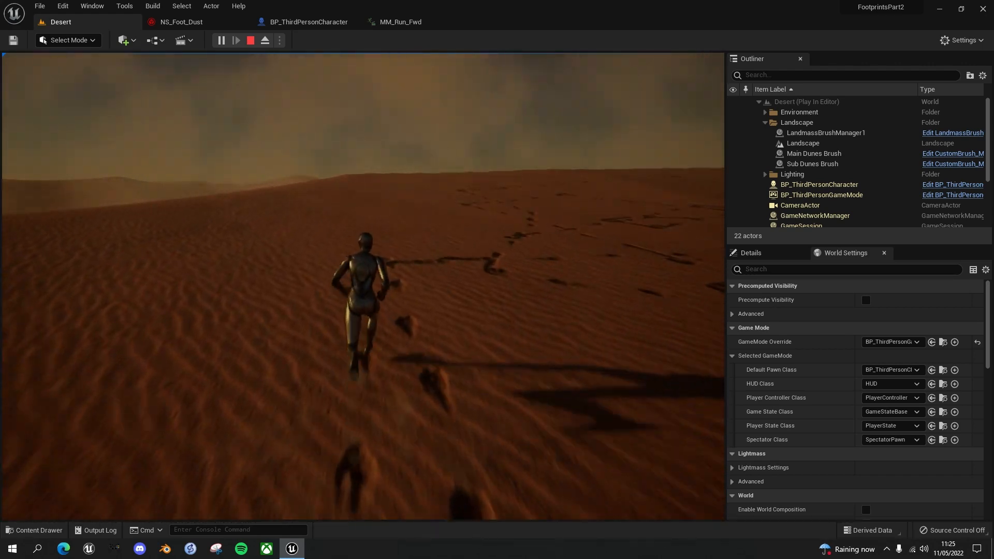
pyautogui.press('d')
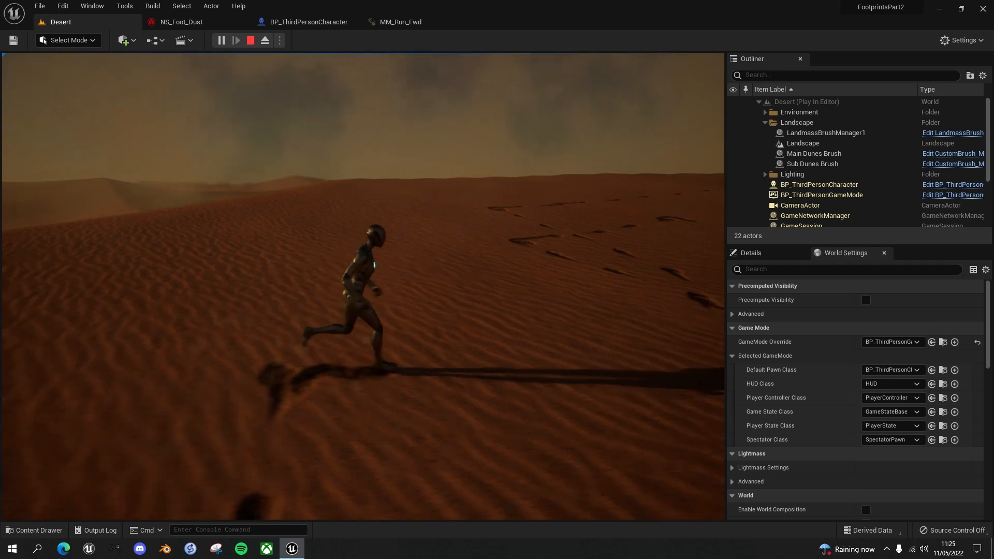
pyautogui.press('Escape')
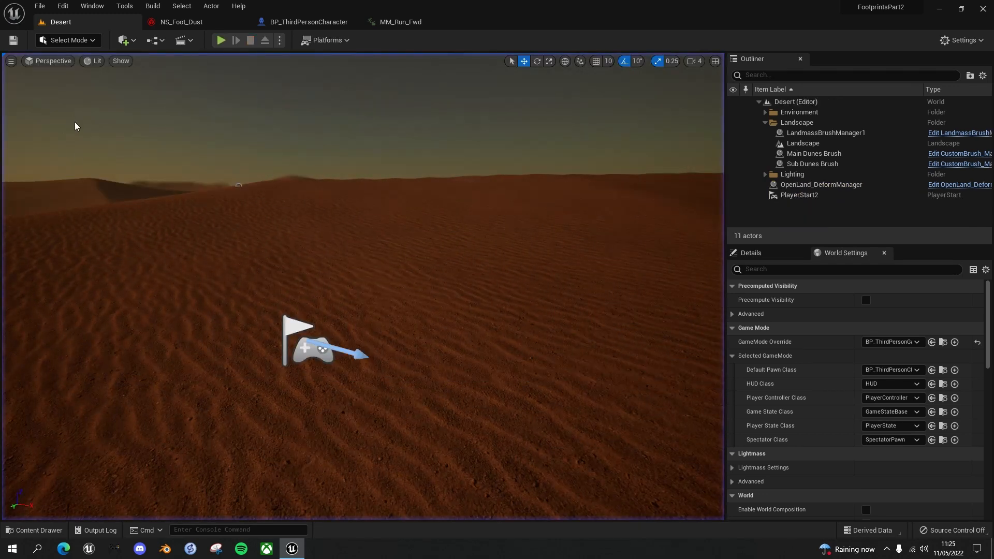
# Set the Spawn Count to 1000 in NS_Foot_Dust's Spawn Burst Instantaneous module
pyautogui.click(182, 23)
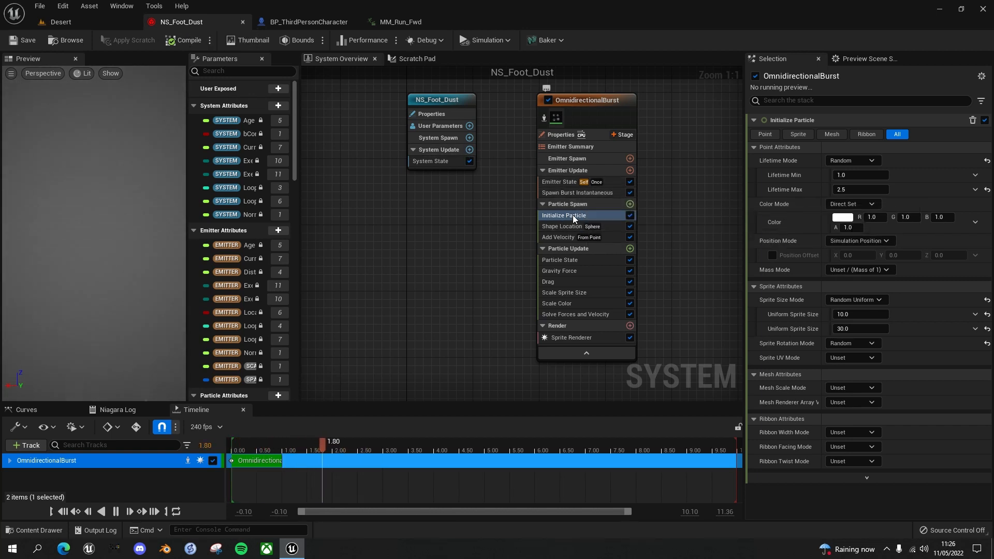
pyautogui.click(571, 193)
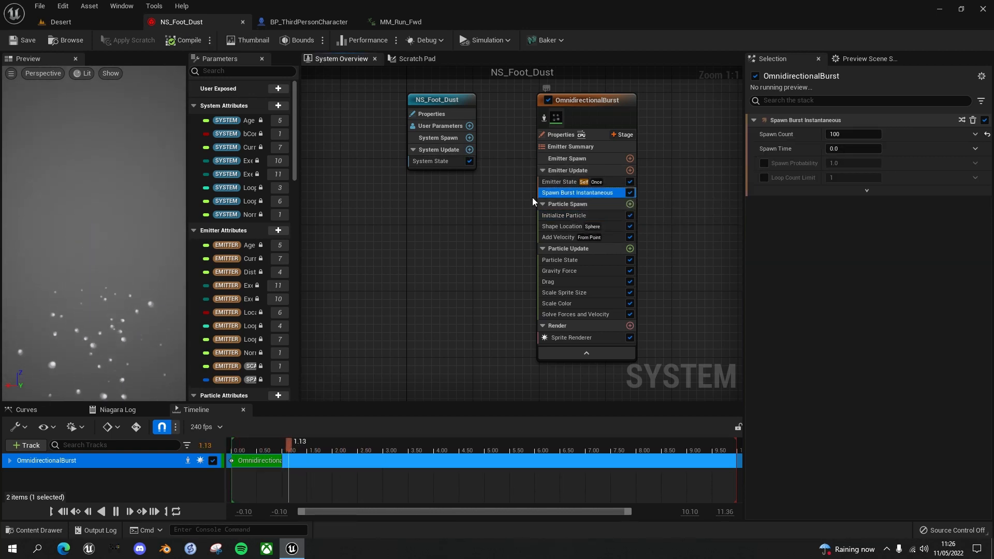
pyautogui.click(837, 133)
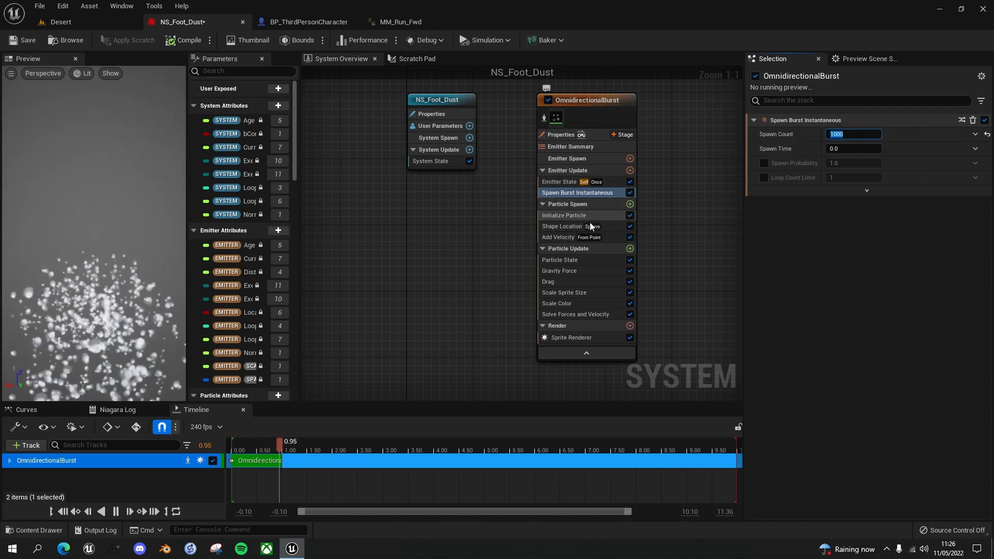
# Set the Uniform Sprite Size minimum to 5 and maximum to 15 in the Initialize Particle module
pyautogui.click(570, 213)
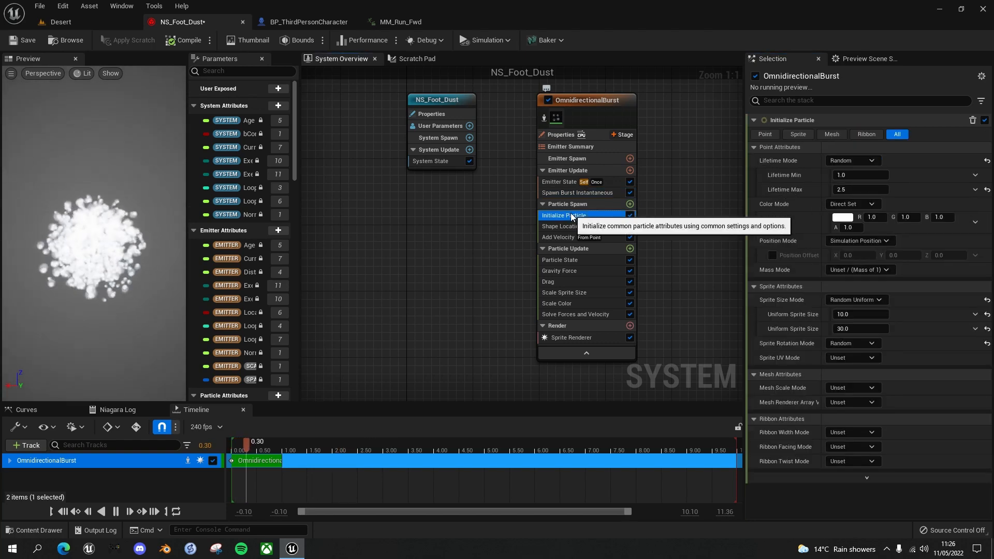
pyautogui.click(849, 315)
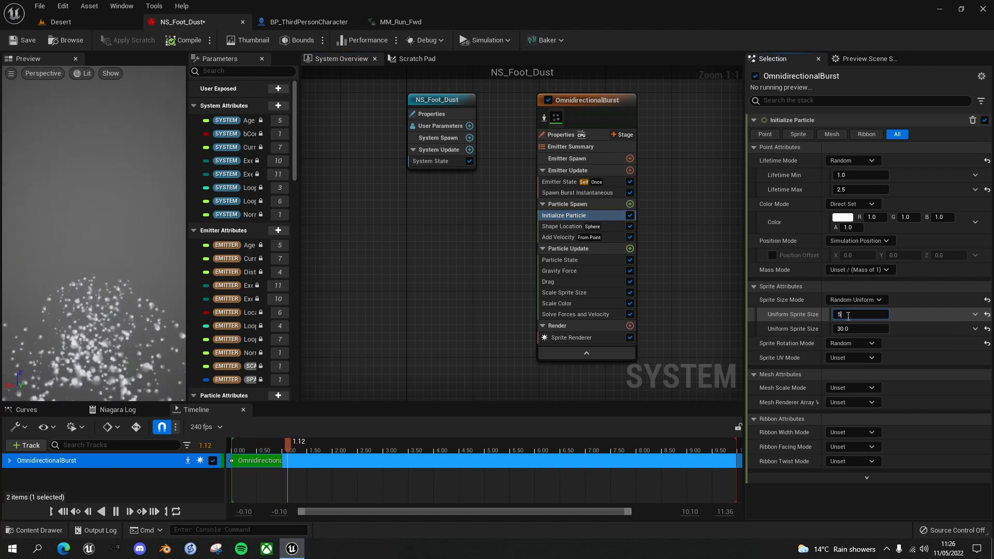
pyautogui.write('15')
pyautogui.press('Return')
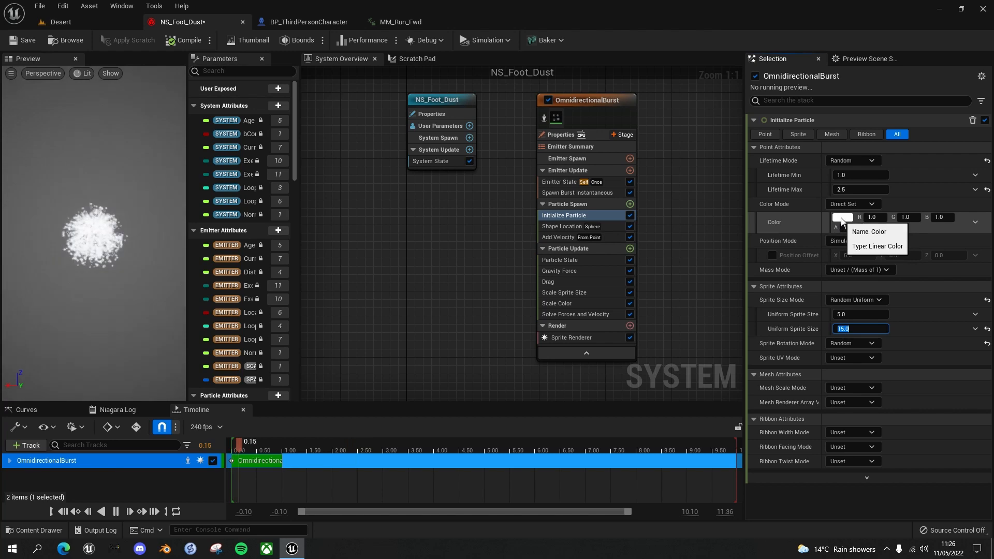
# Set the Initialize Particle color to a dark orange-brown, about hex sRGB 412200FF, and save NS_Foot_Dust
pyautogui.click(841, 219)
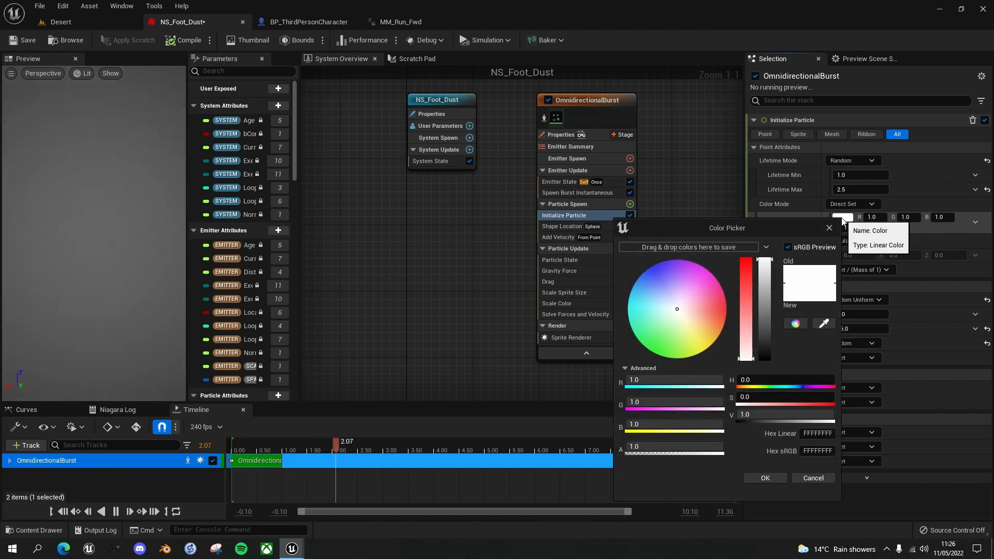
pyautogui.moveTo(678, 310); pyautogui.dragTo(725, 324)
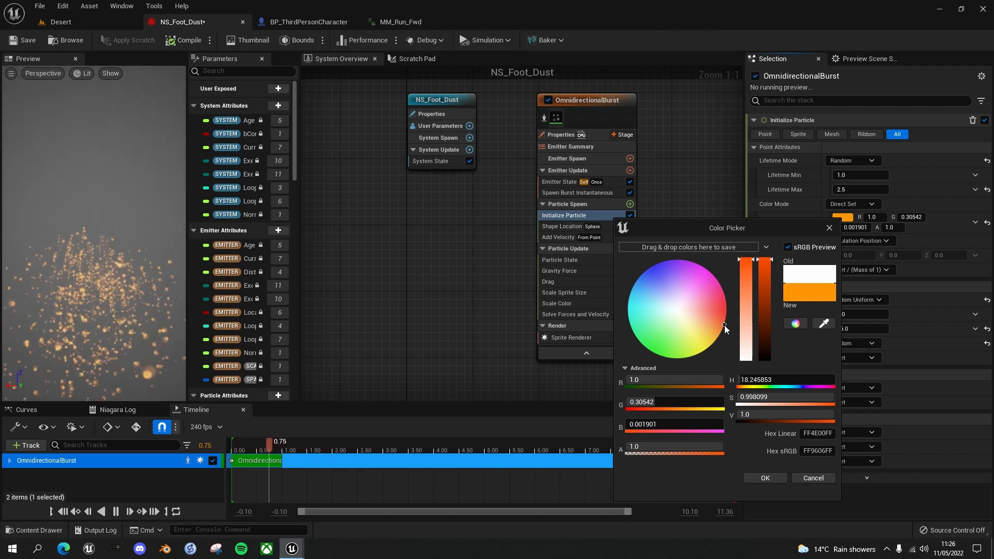
pyautogui.moveTo(772, 260); pyautogui.dragTo(767, 358)
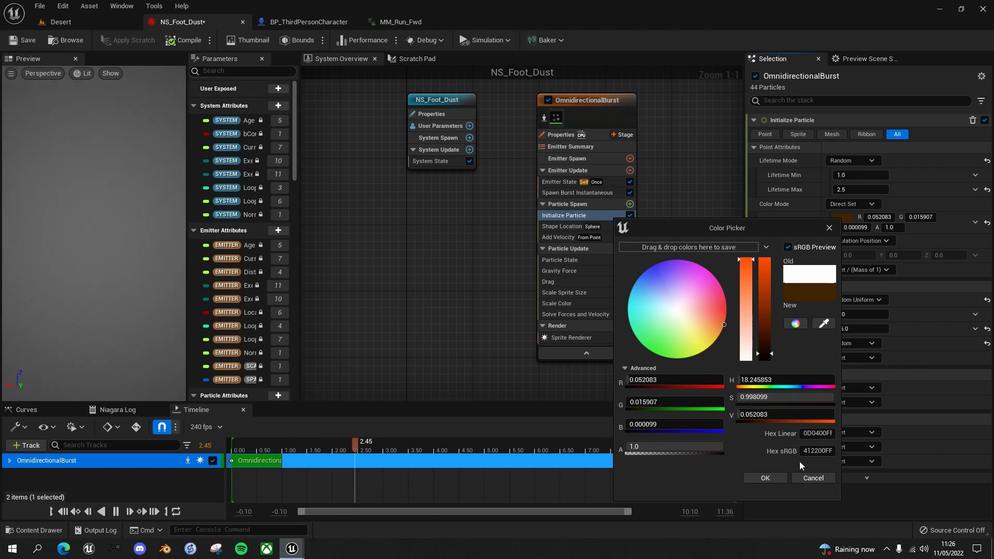
pyautogui.click(768, 479)
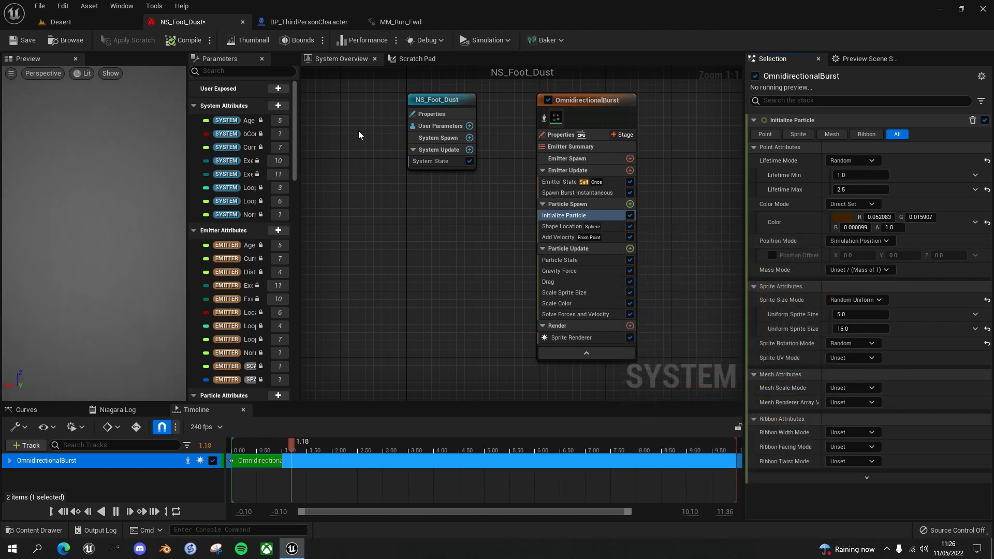
pyautogui.click(26, 42)
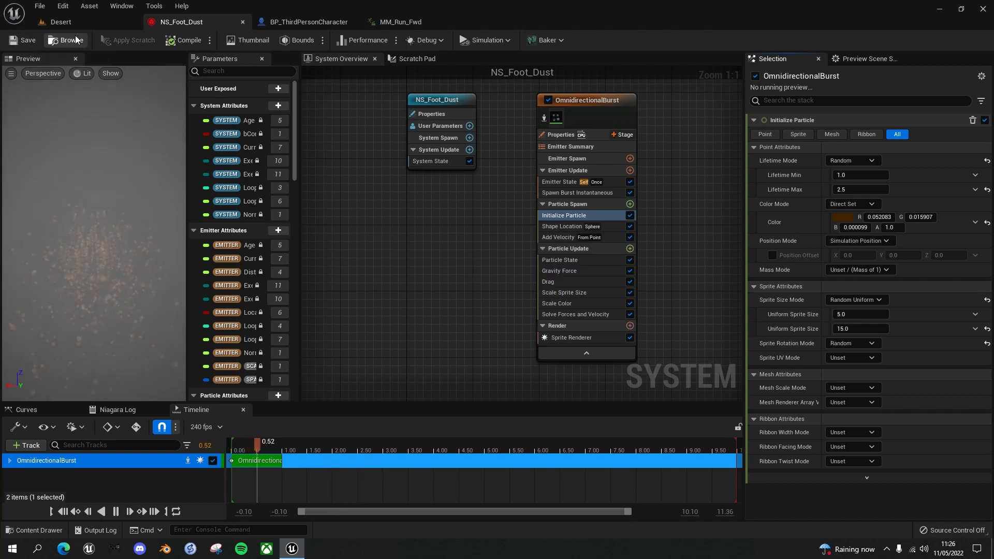
# Play the Desert level and run the character in all directions to check the dark orange-brown foot dust, then stop playing
pyautogui.click(71, 23)
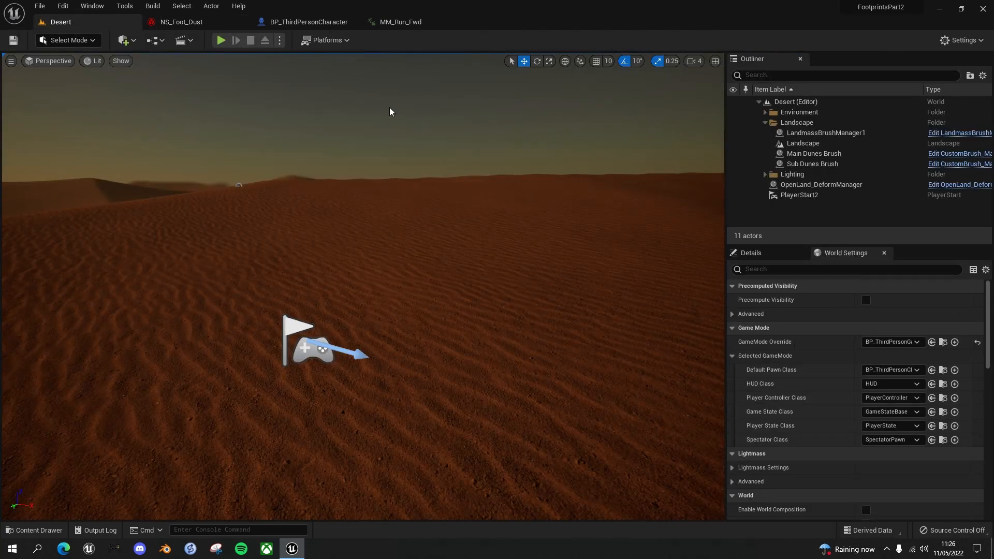
pyautogui.hotkey('alt', 'p')
pyautogui.press('w')
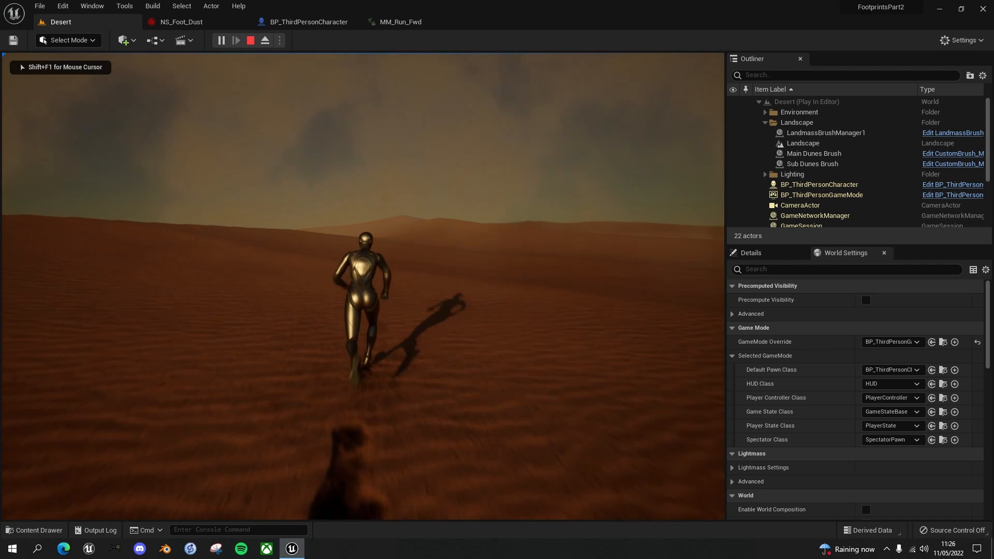
pyautogui.press('d')
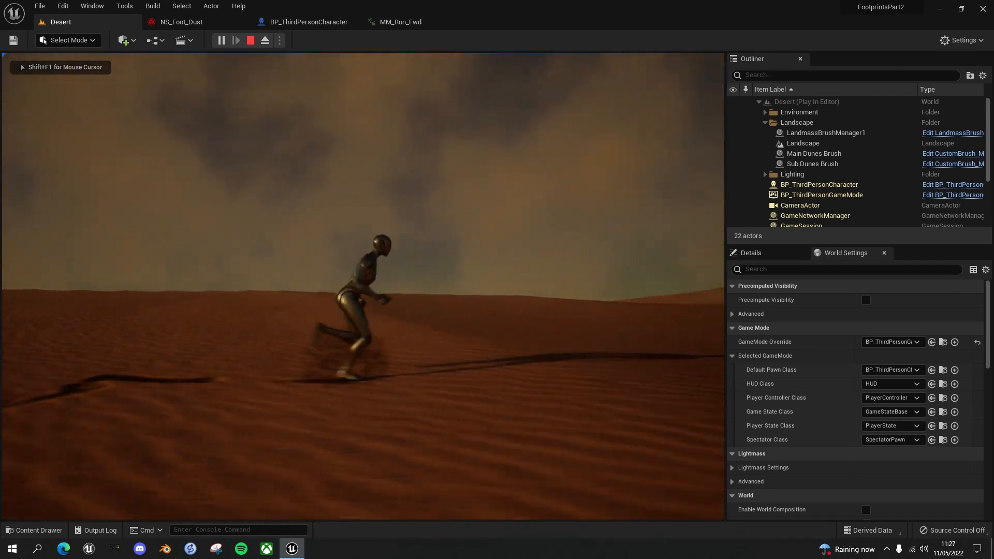
pyautogui.press('s')
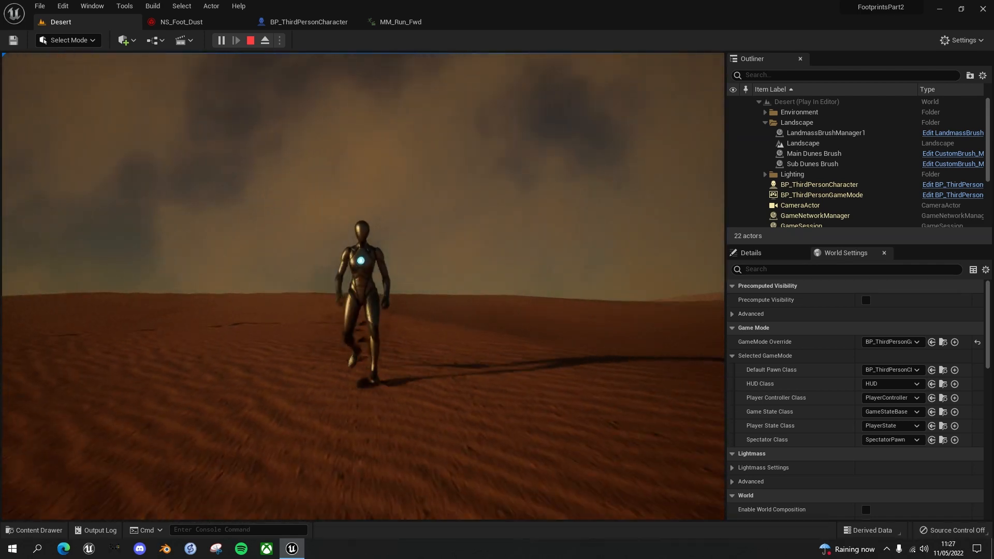
pyautogui.press('a')
pyautogui.press('w')
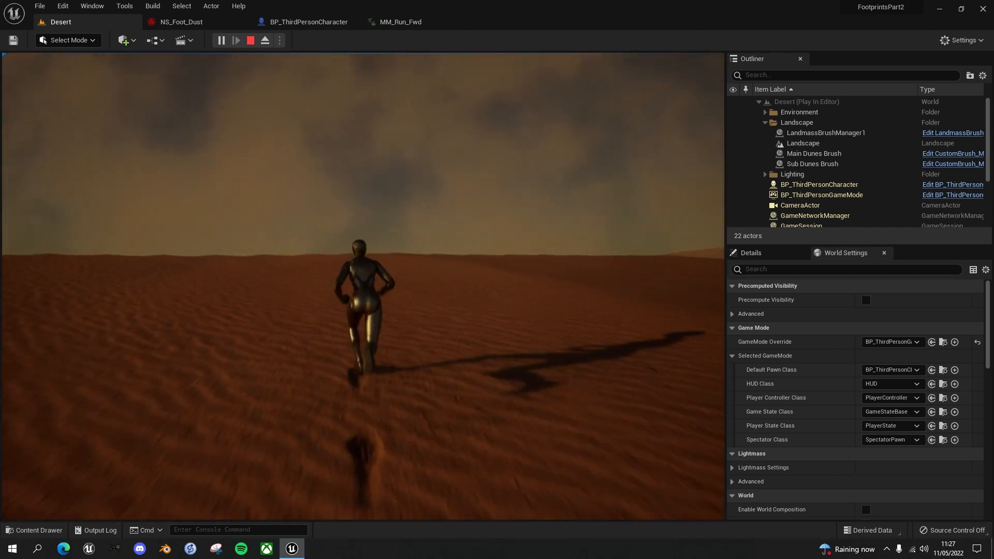
pyautogui.press('d')
pyautogui.press('d')
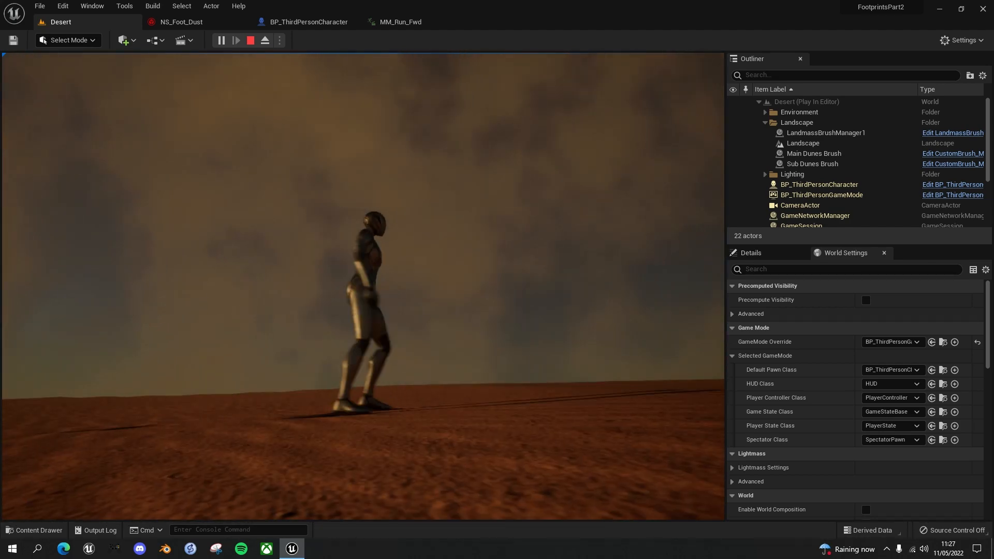
pyautogui.press('w')
pyautogui.press('s')
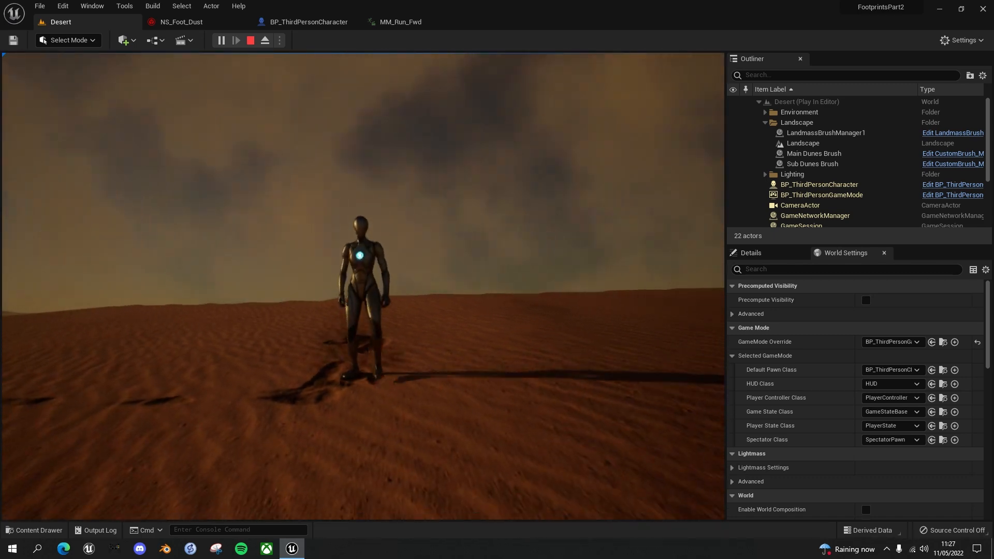
pyautogui.press('a')
pyautogui.press('Escape')
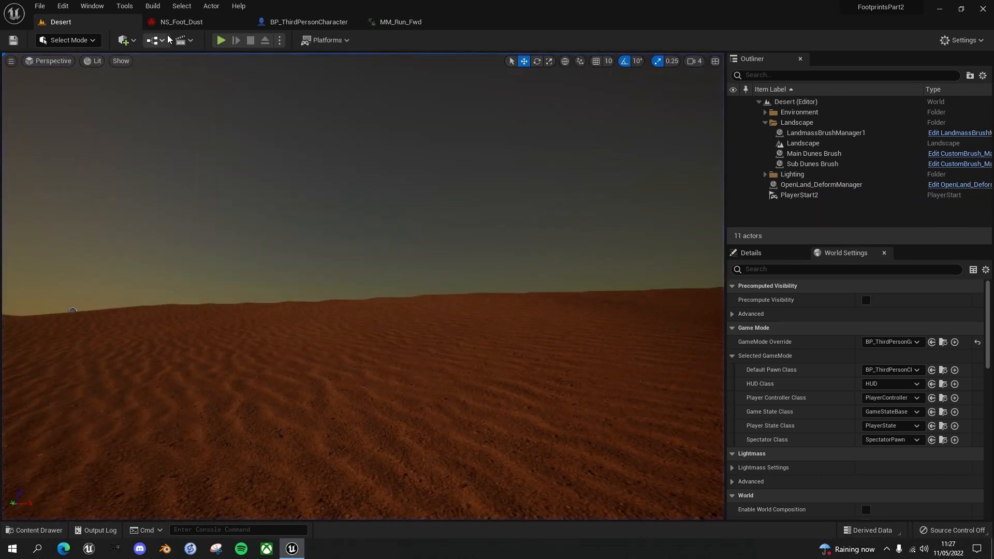
# Brighten NS_Foot_Dust's Initialize Particle color to a lighter orange-brown, about hex sRGB 6E3E01FF
pyautogui.click(181, 22)
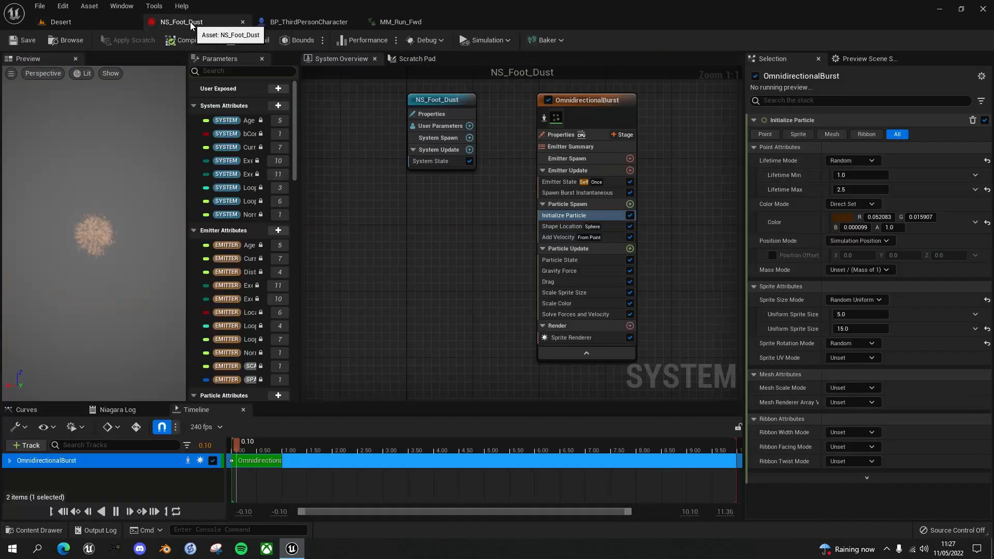
pyautogui.click(840, 217)
pyautogui.click(762, 342)
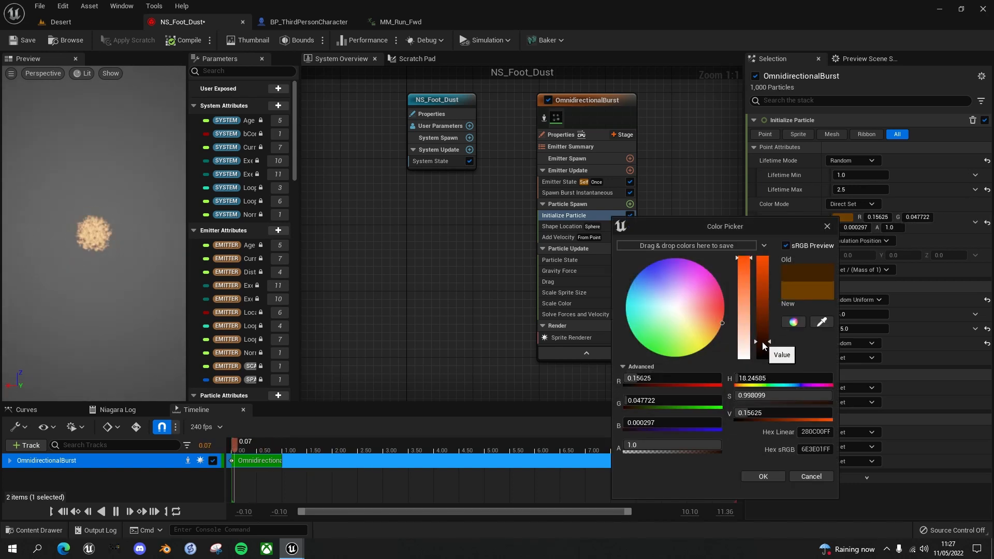
pyautogui.click(762, 476)
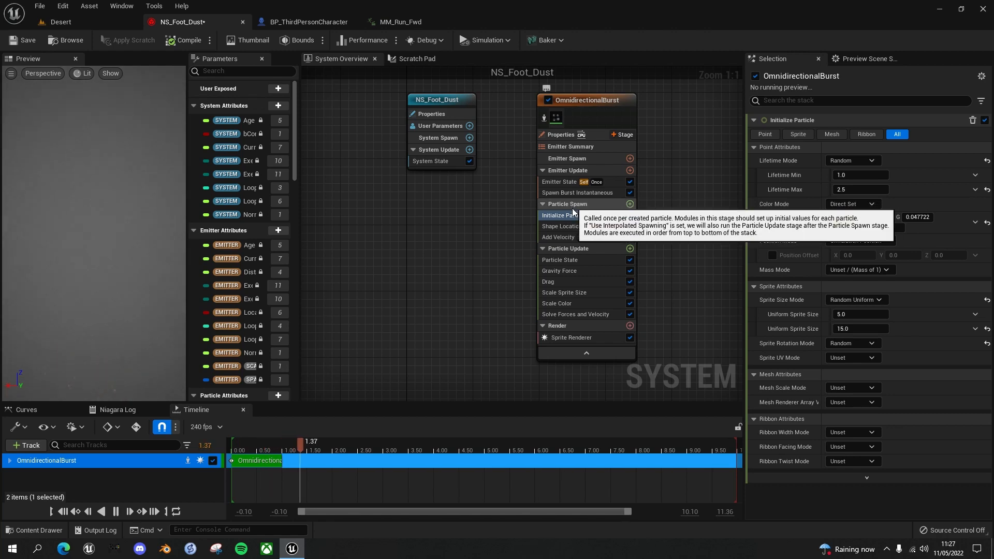
# Set the Spawn Count to 600 in the Spawn Burst Instantaneous module and save NS_Foot_Dust
pyautogui.click(577, 192)
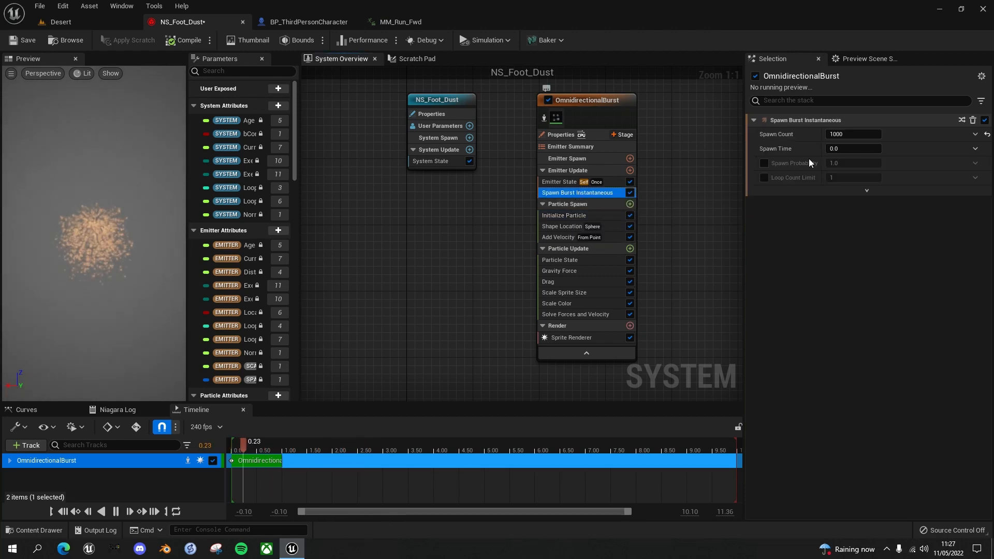
pyautogui.click(845, 134)
pyautogui.write('600')
pyautogui.press('Return')
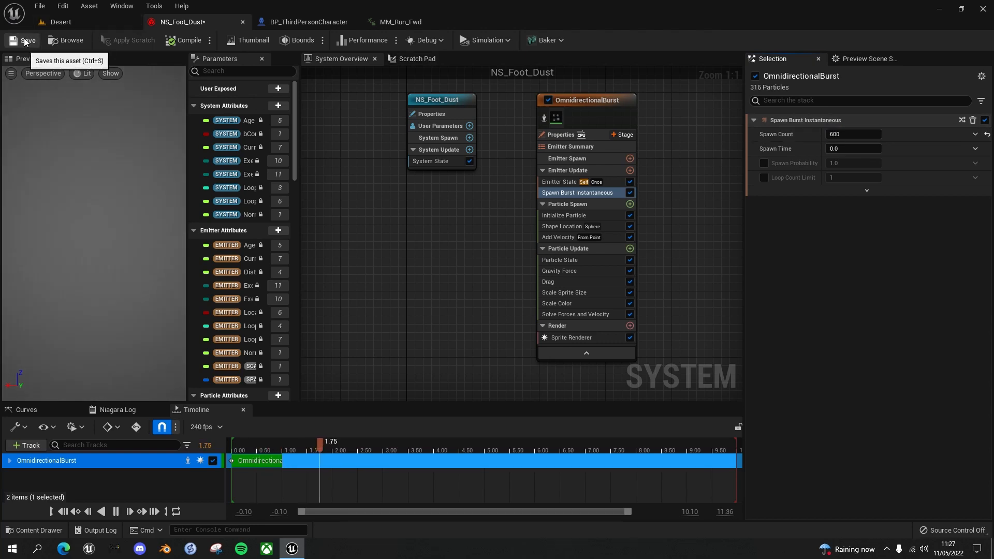
# Play the Desert level and run the character around the dunes to check the brighter foot dust with its reduced particle count
pyautogui.click(91, 21)
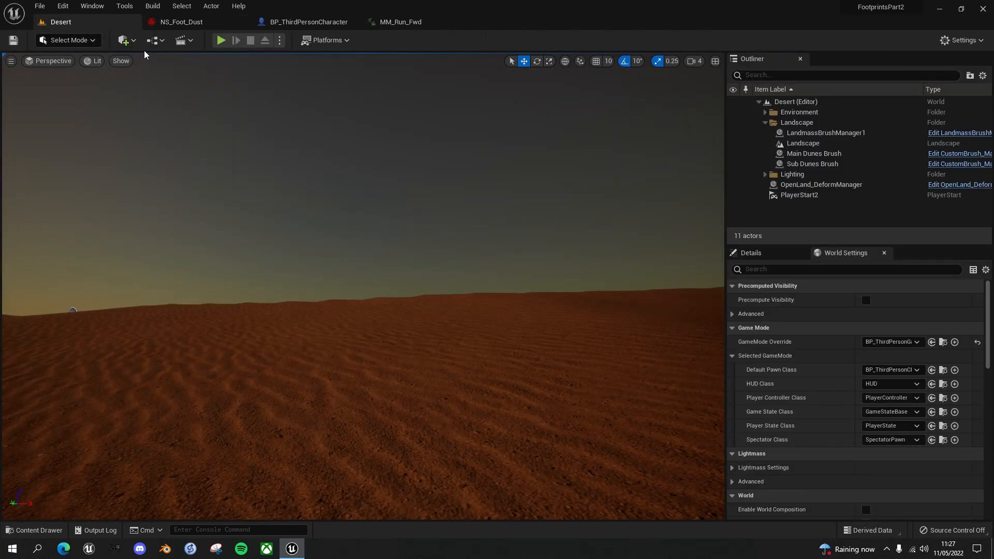
pyautogui.hotkey('alt', 'p')
pyautogui.press('w')
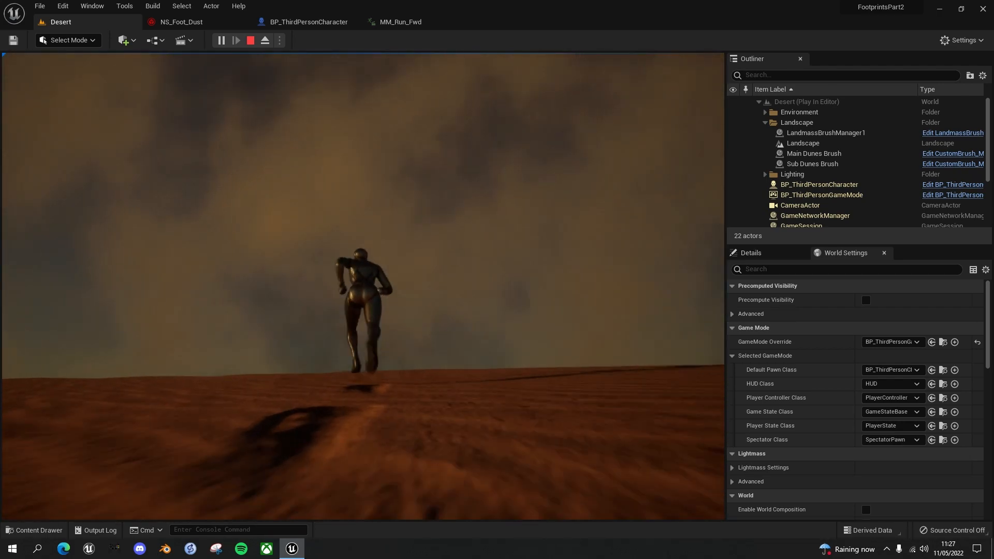
pyautogui.press('d')
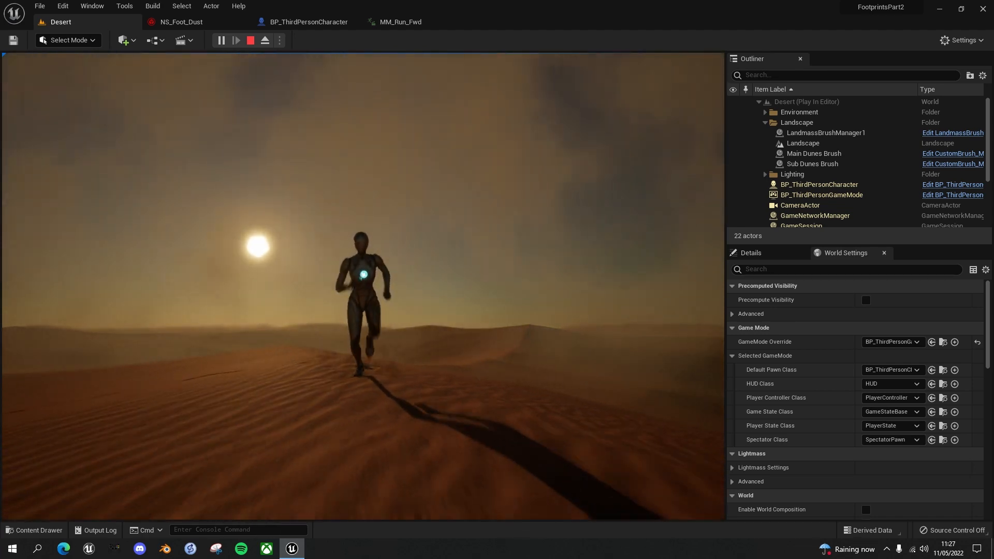
pyautogui.press('a')
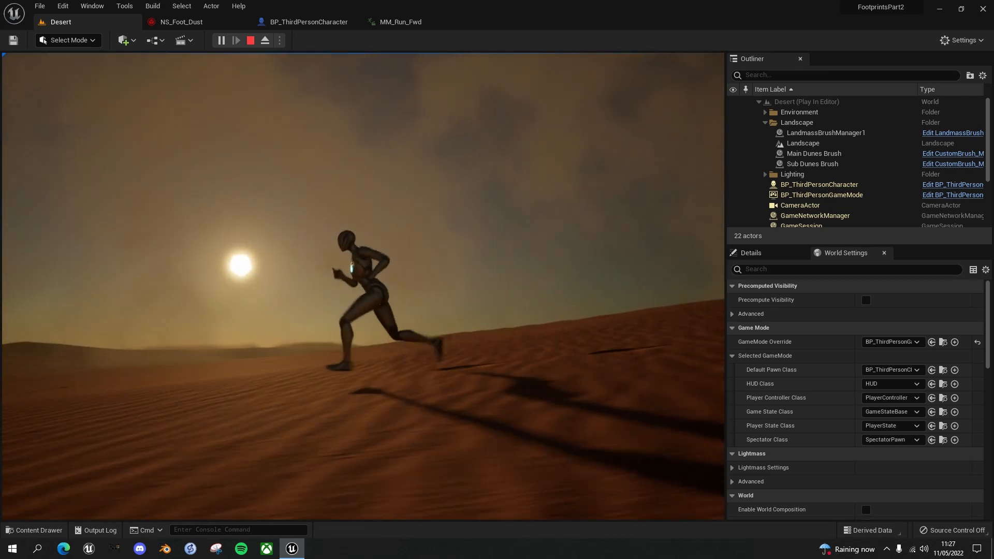
pyautogui.press('d')
pyautogui.press('w')
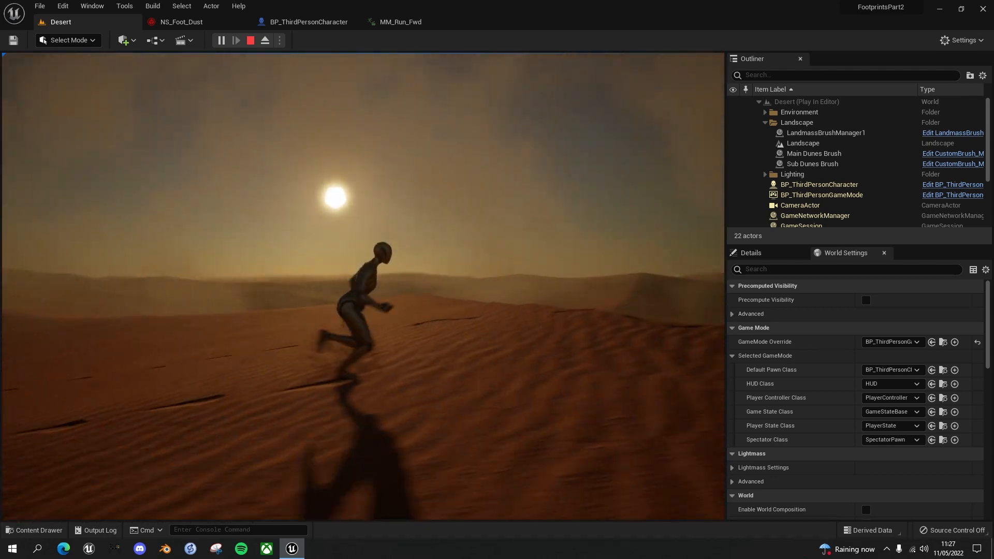
pyautogui.press('s')
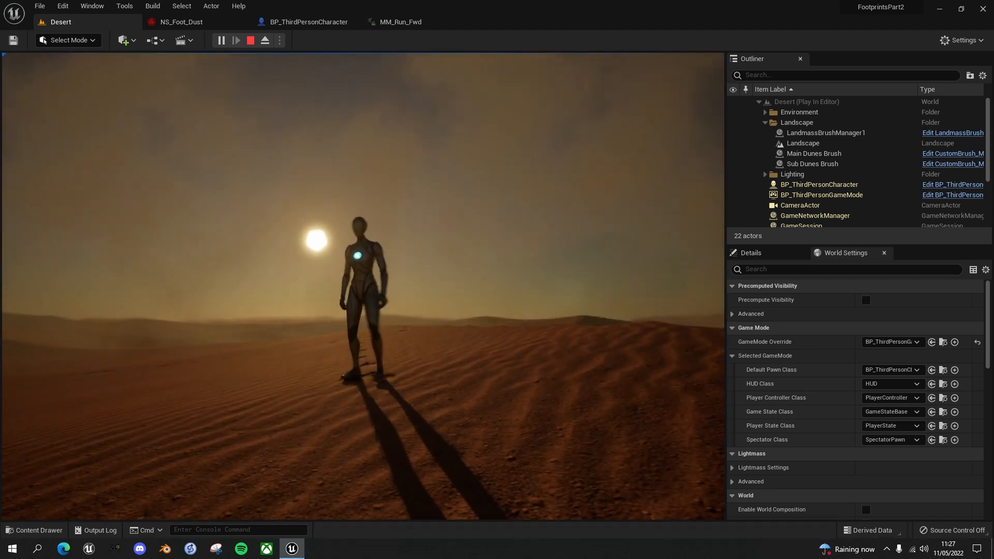
pyautogui.press('w')
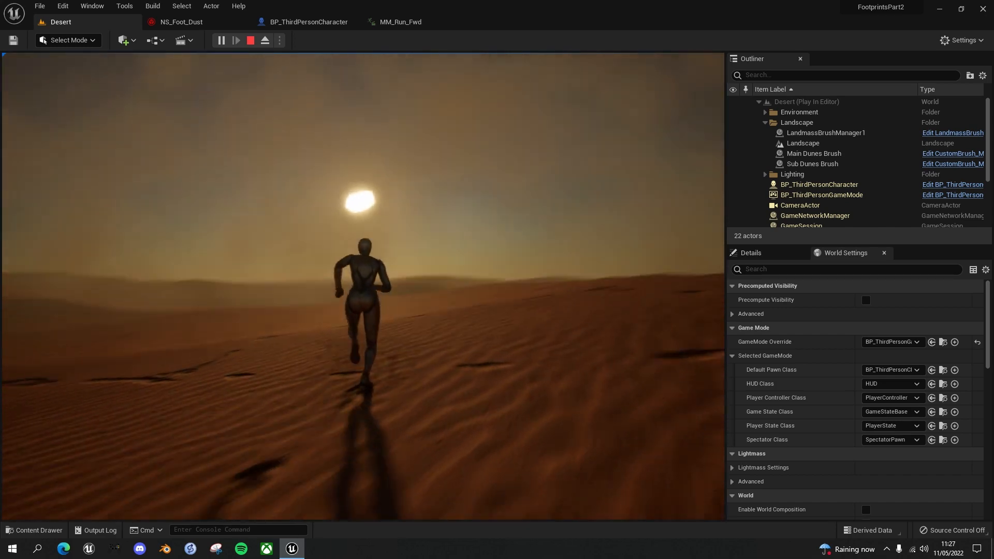
pyautogui.press('d')
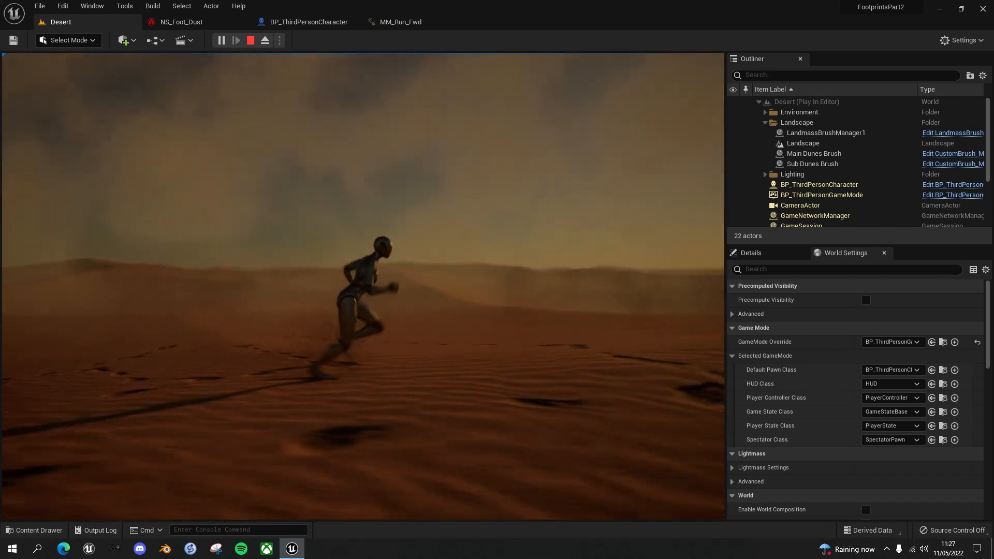
pyautogui.press('s')
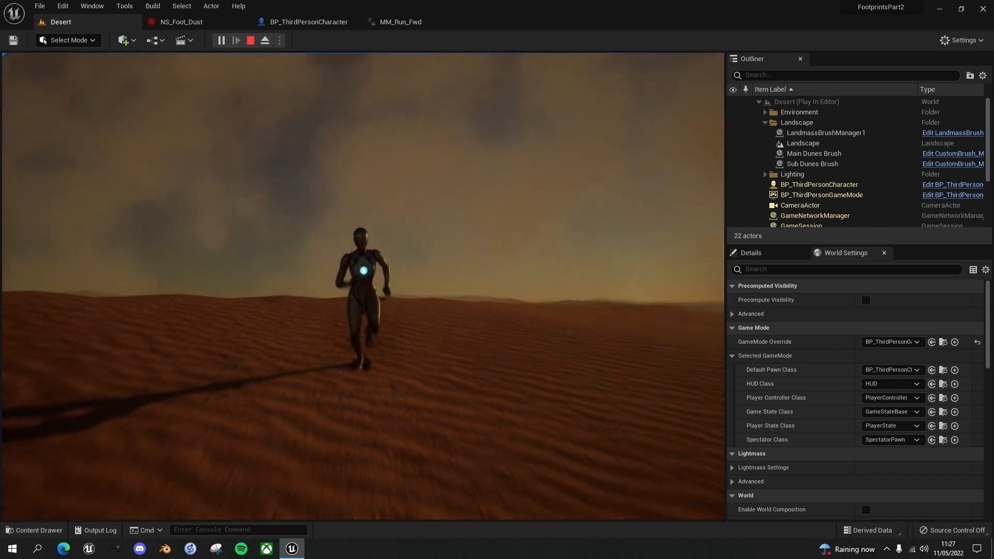
pyautogui.press('a')
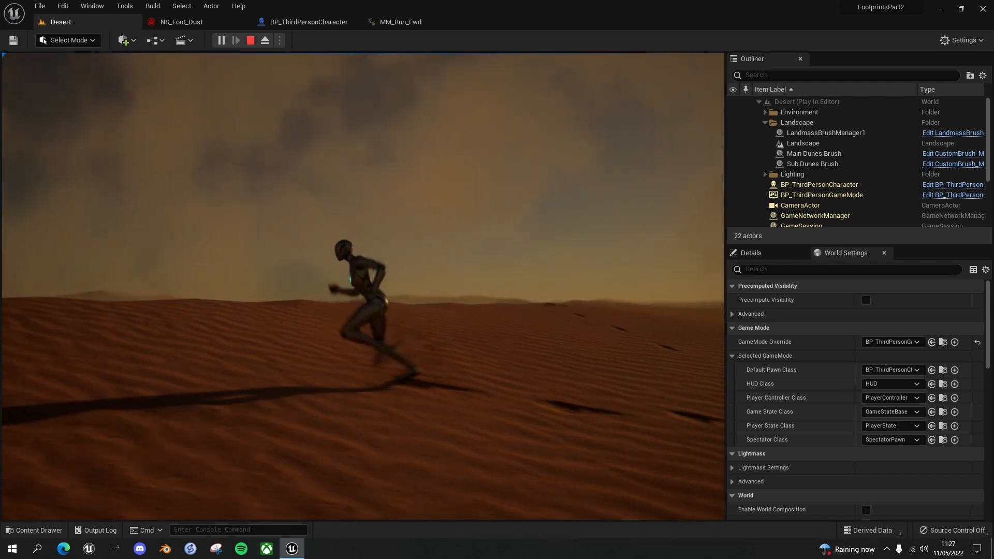